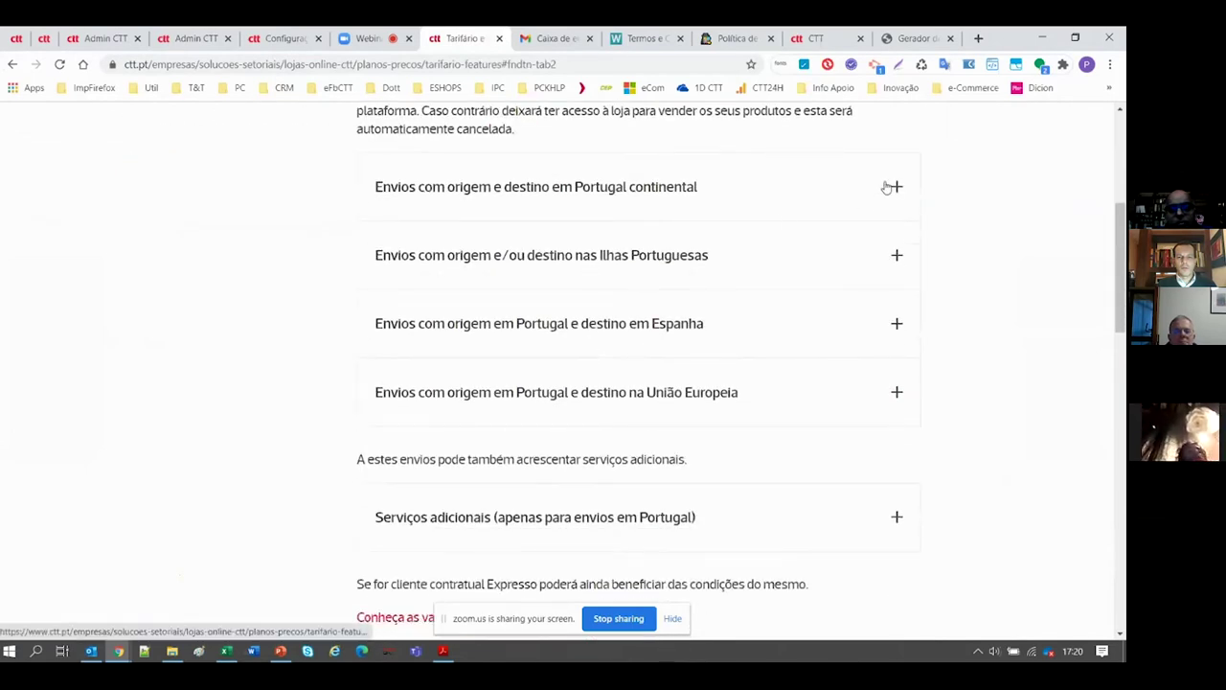
Step: Expand and collapse the Portugal continental shipping price table
{"action": "left_click", "coordinate": [895, 188]}
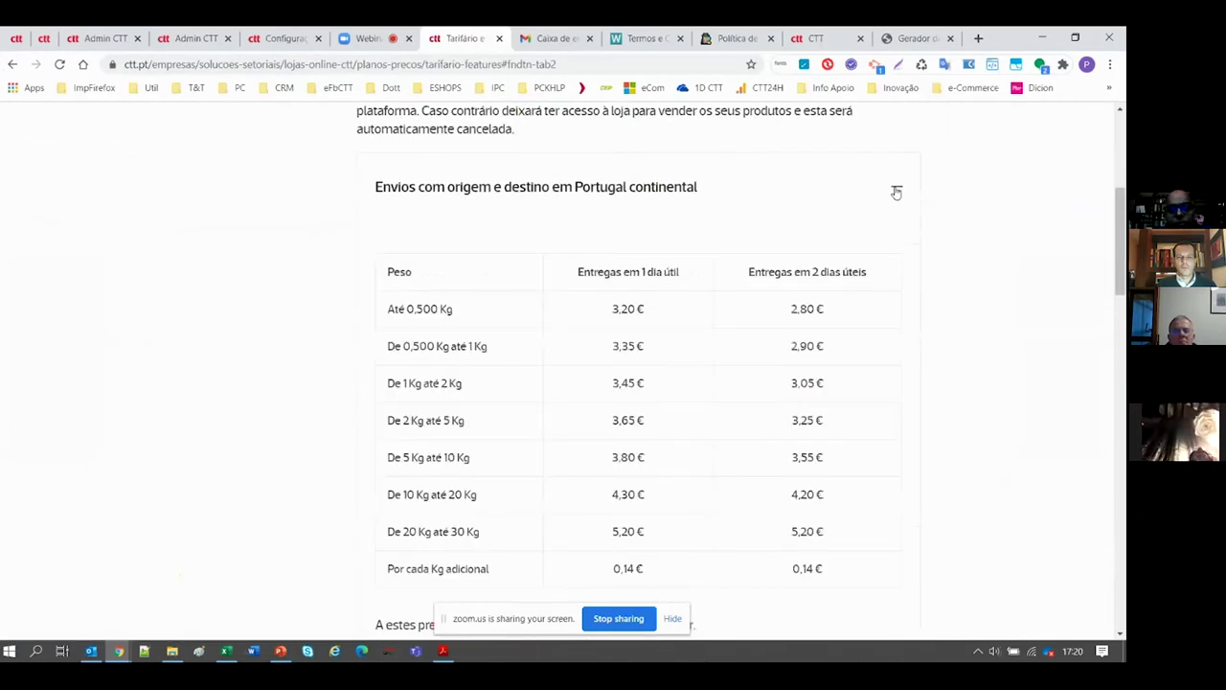
{"action": "left_click", "coordinate": [895, 188]}
{"action": "scroll", "coordinate": [728, 360], "scroll_direction": "down", "scroll_amount": 2}
{"action": "scroll", "coordinate": [728, 359], "scroll_direction": "down", "scroll_amount": 4}
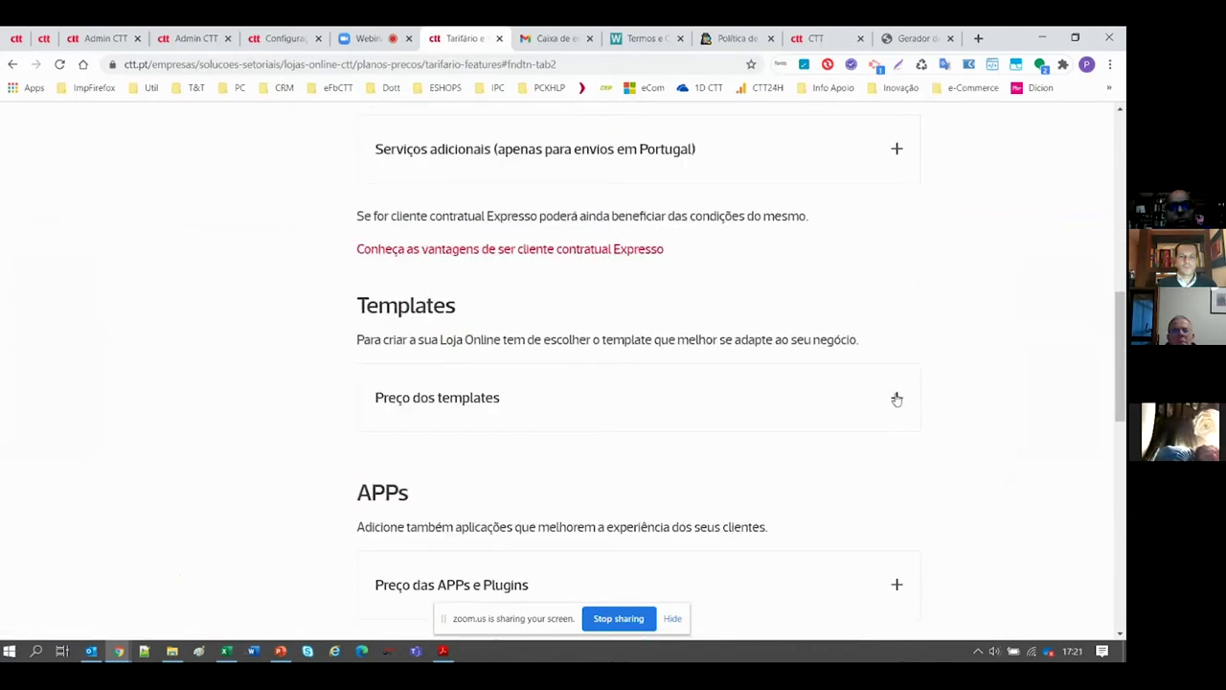
Step: Expand and collapse the Preço dos templates table, then scroll back to the top
{"action": "left_click", "coordinate": [893, 396]}
{"action": "scroll", "coordinate": [891, 383], "scroll_direction": "down", "scroll_amount": 1}
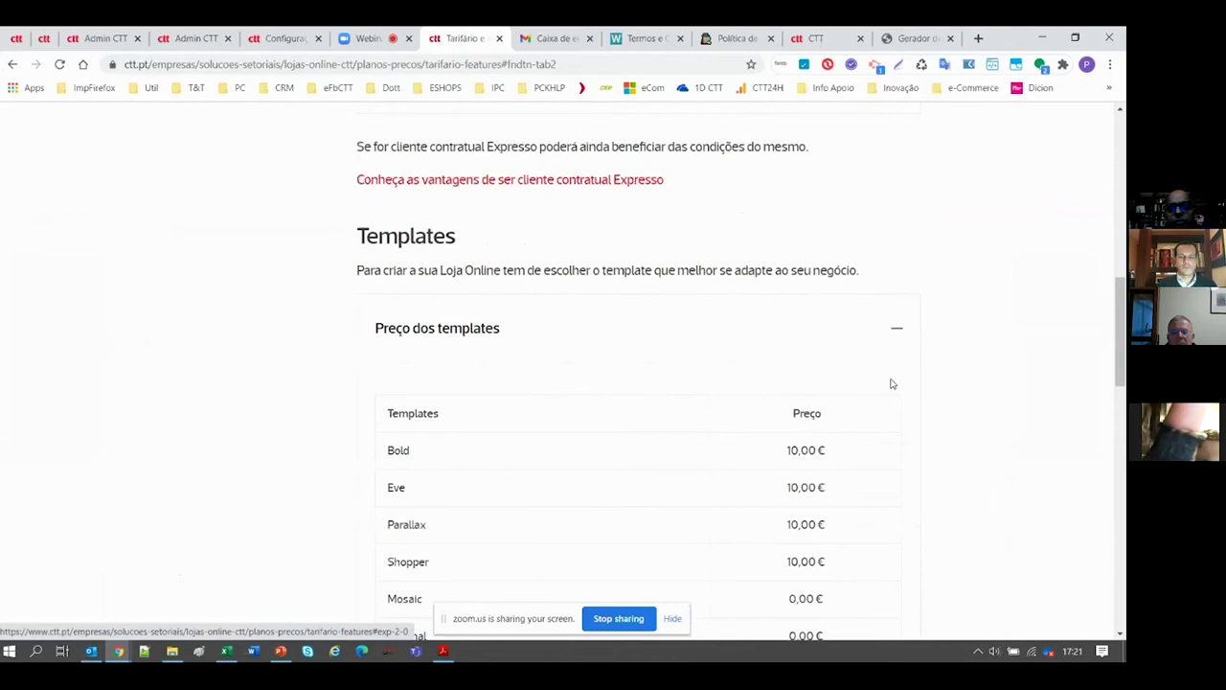
{"action": "left_click", "coordinate": [890, 329]}
{"action": "scroll", "coordinate": [879, 336], "scroll_direction": "down", "scroll_amount": 3}
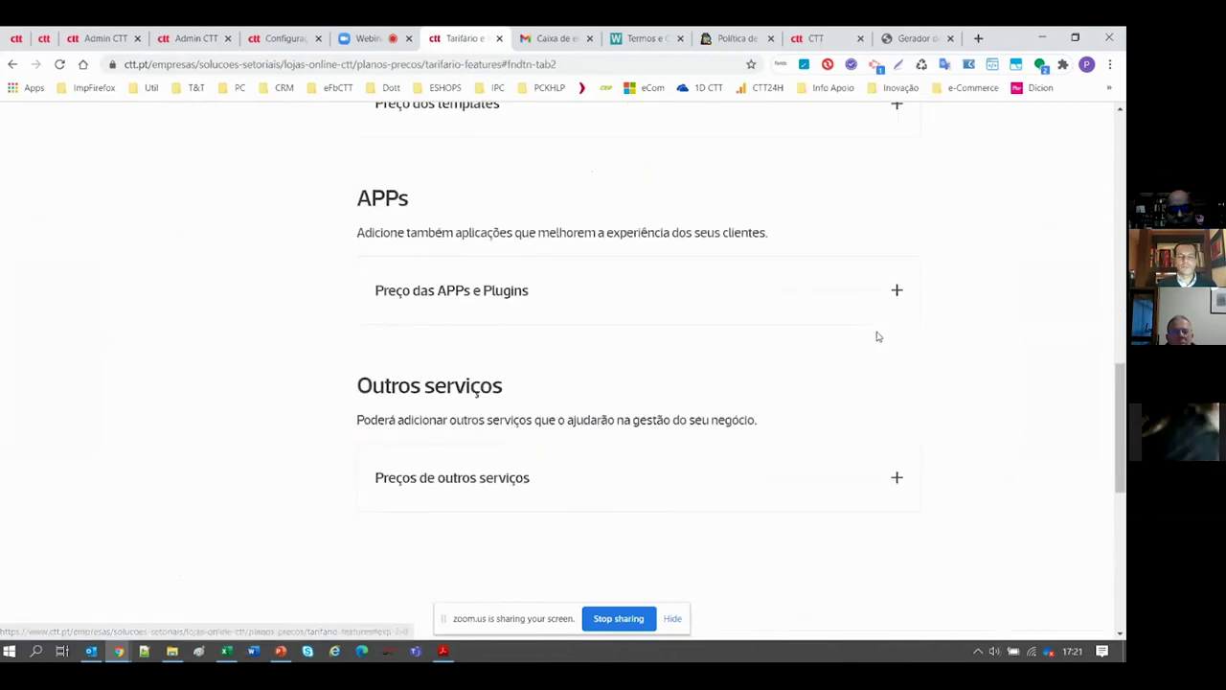
{"action": "scroll", "coordinate": [877, 337], "scroll_direction": "down", "scroll_amount": 5}
{"action": "scroll", "coordinate": [872, 338], "scroll_direction": "up", "scroll_amount": 10}
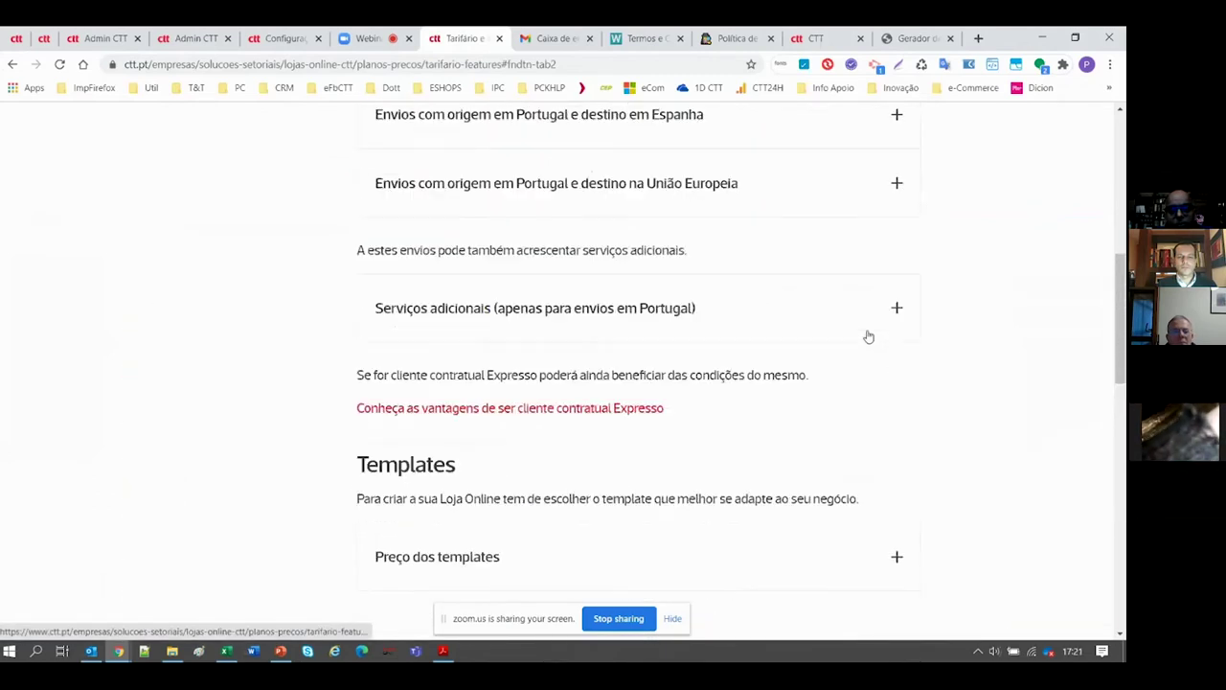
{"action": "scroll", "coordinate": [869, 336], "scroll_direction": "up", "scroll_amount": 1}
{"action": "scroll", "coordinate": [868, 335], "scroll_direction": "up", "scroll_amount": 4}
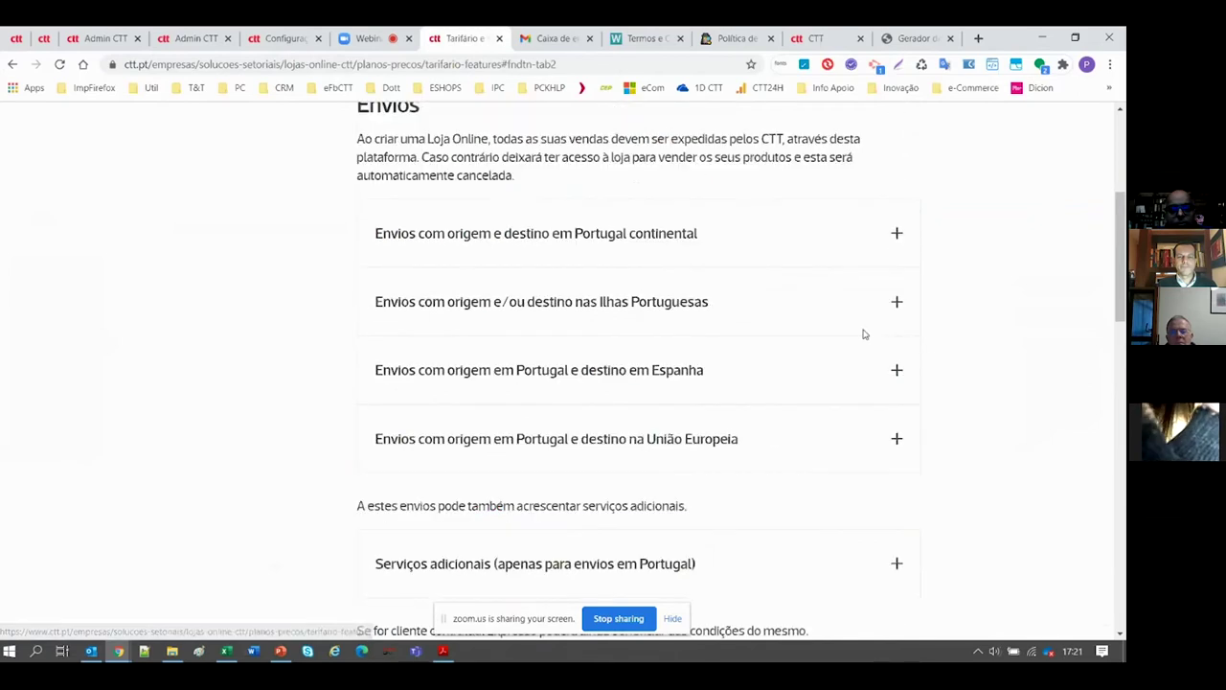
{"action": "scroll", "coordinate": [863, 334], "scroll_direction": "up", "scroll_amount": 2}
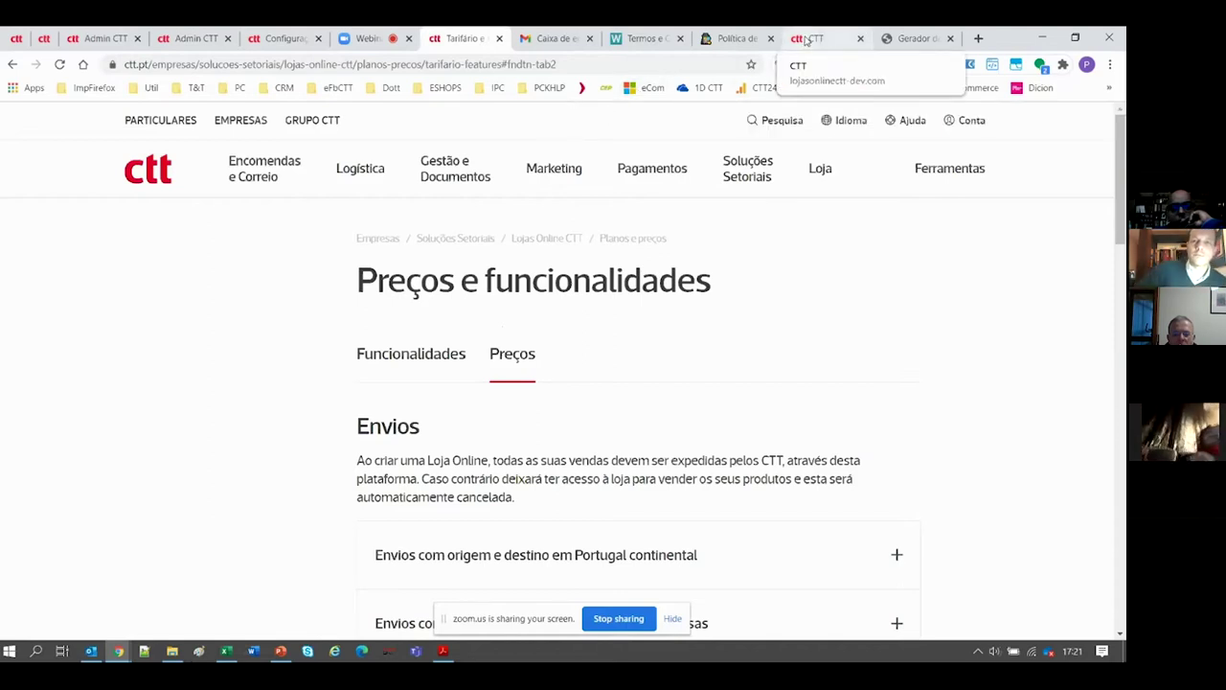
Step: On the store signup page, enter the store name loja_webinar
{"action": "left_click", "coordinate": [808, 39]}
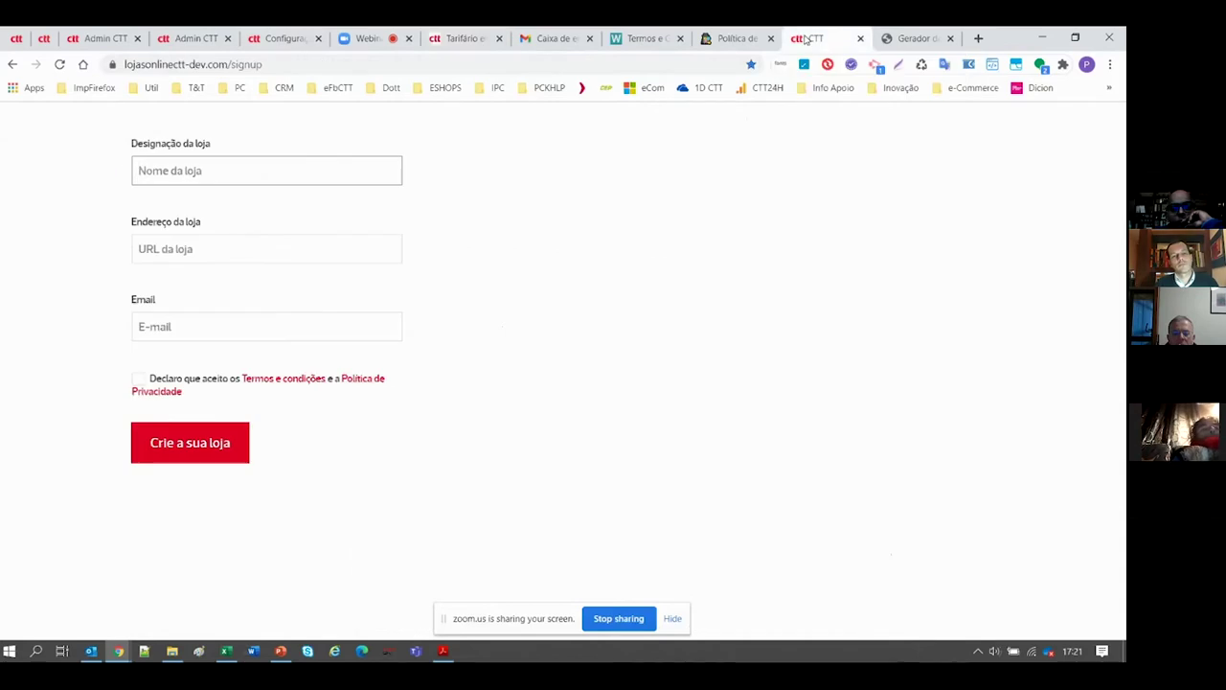
{"action": "left_click", "coordinate": [226, 172]}
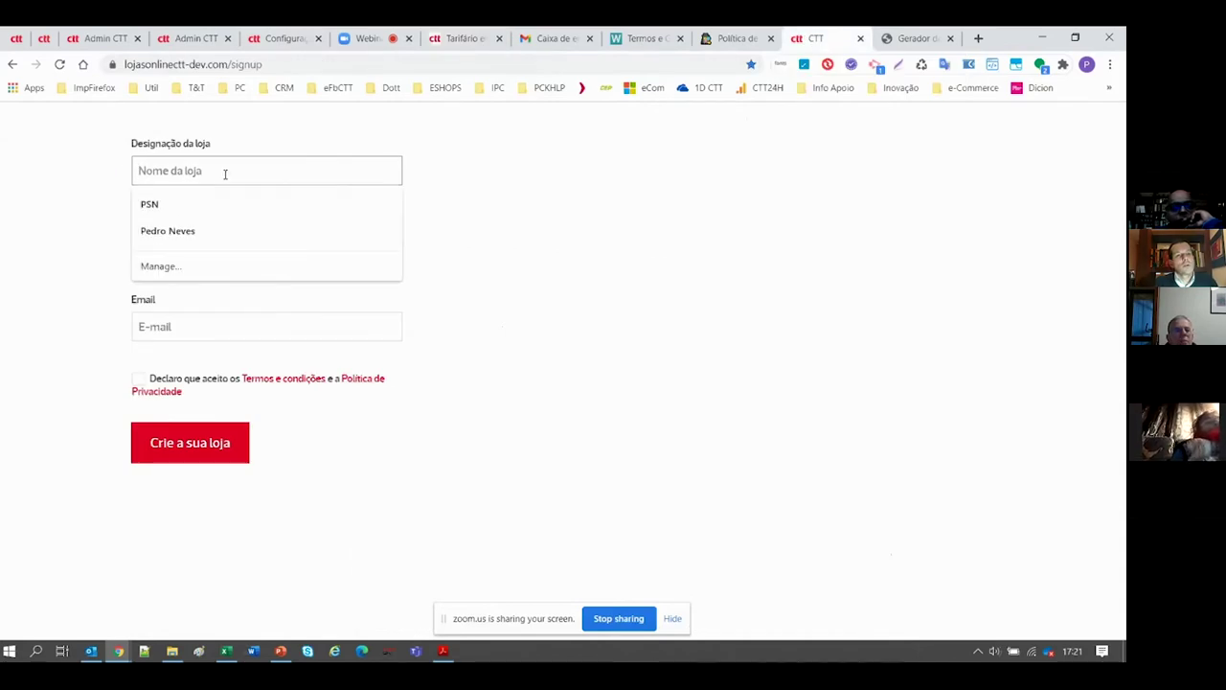
{"action": "type", "text": "web"}
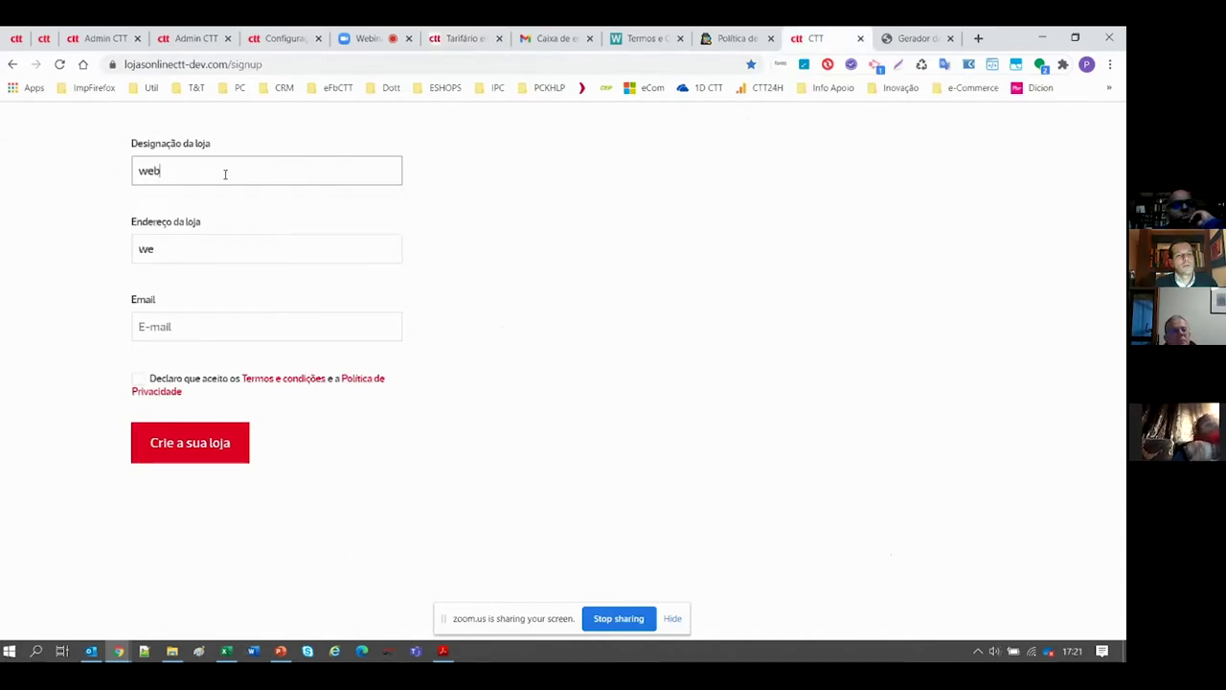
{"action": "type", "text": "inar"}
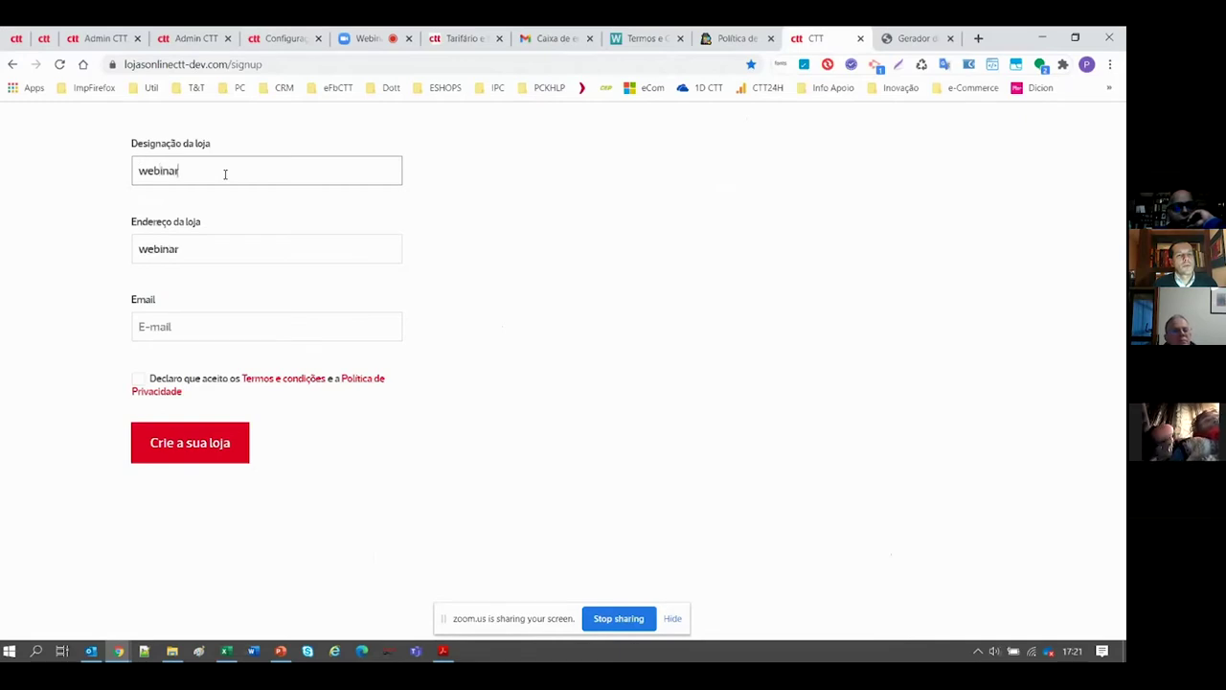
{"action": "type", "text": "_ecpie"}
{"action": "key", "text": "BackSpace"}
{"action": "key", "text": "BackSpace"}
{"action": "key", "text": "BackSpace"}
{"action": "key", "text": "BackSpace"}
{"action": "key", "text": "BackSpace"}
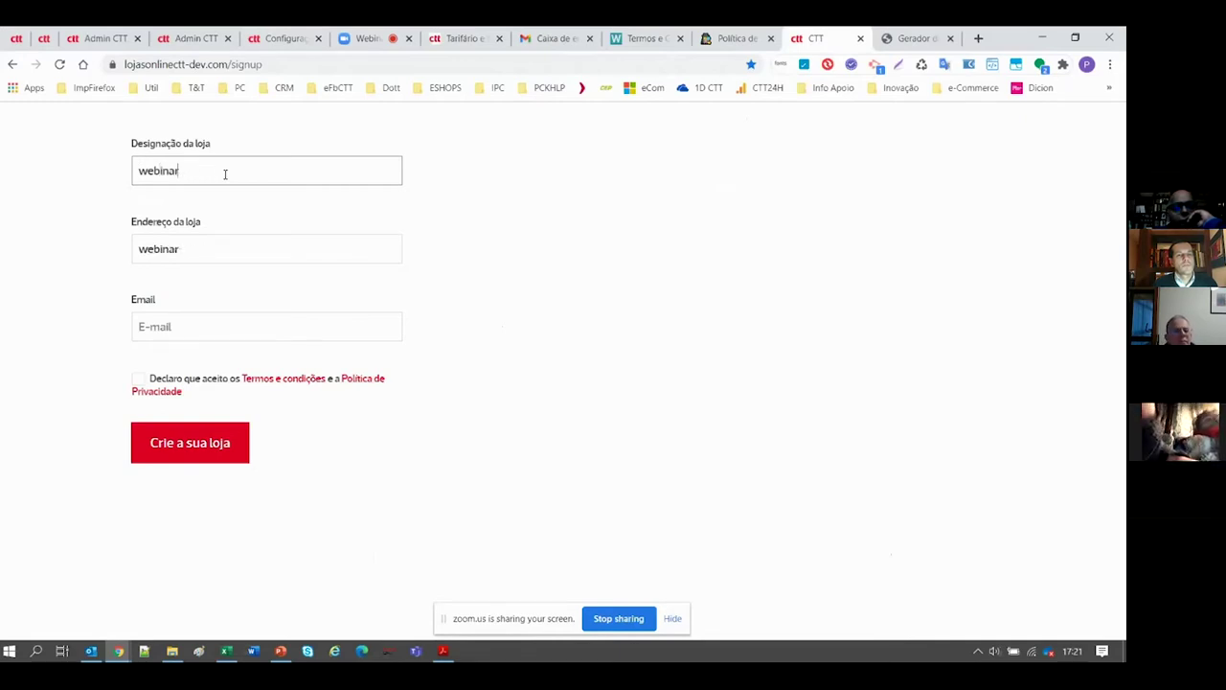
{"action": "key", "text": "BackSpace"}
{"action": "key", "text": "BackSpace"}
{"action": "key", "text": "BackSpace"}
{"action": "key", "text": "BackSpace"}
{"action": "key", "text": "BackSpace"}
{"action": "type", "text": "loja_"}
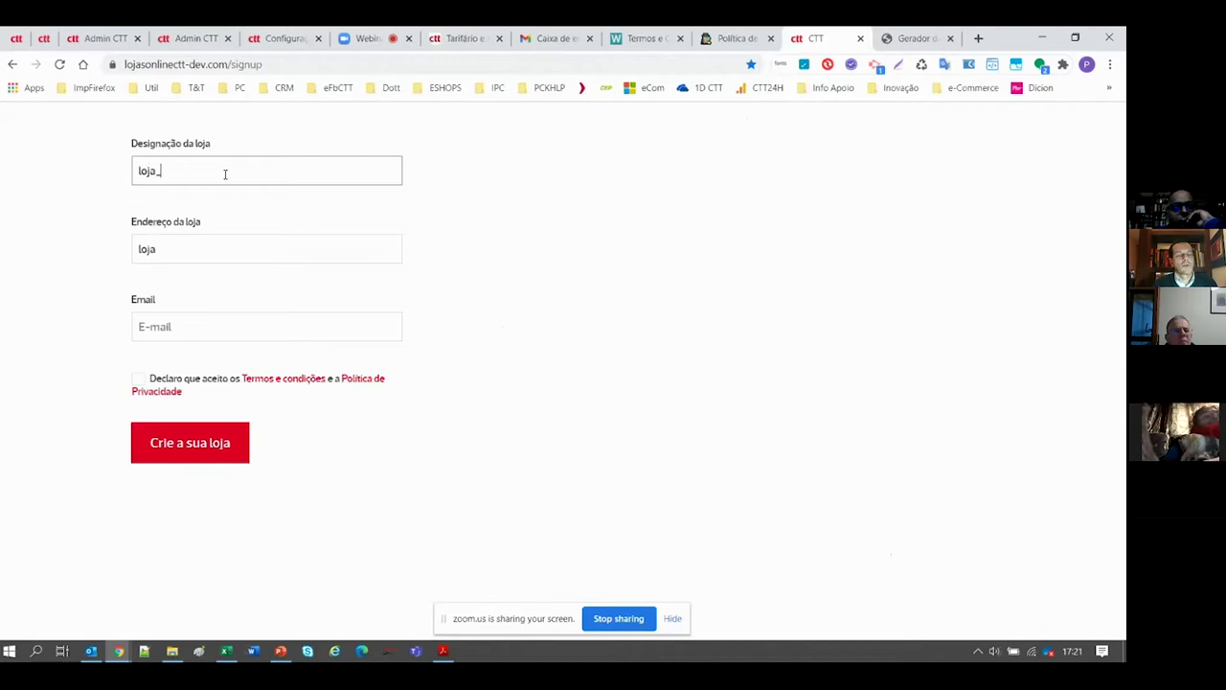
{"action": "type", "text": "we"}
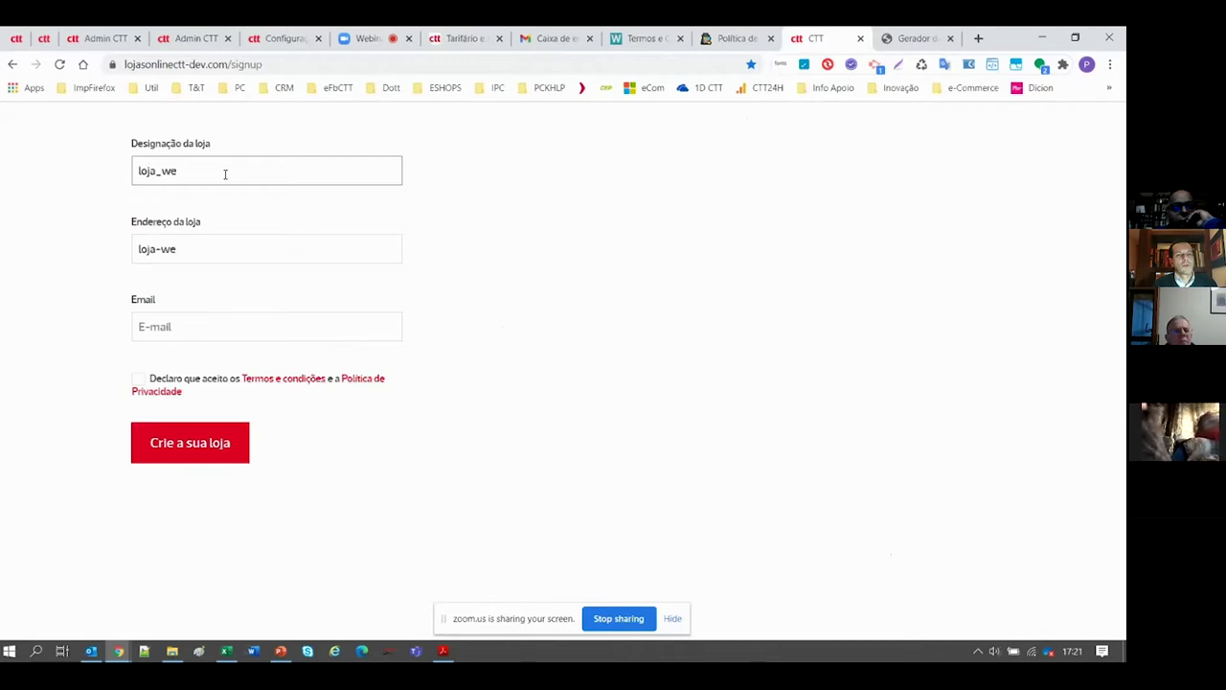
{"action": "type", "text": "binar"}
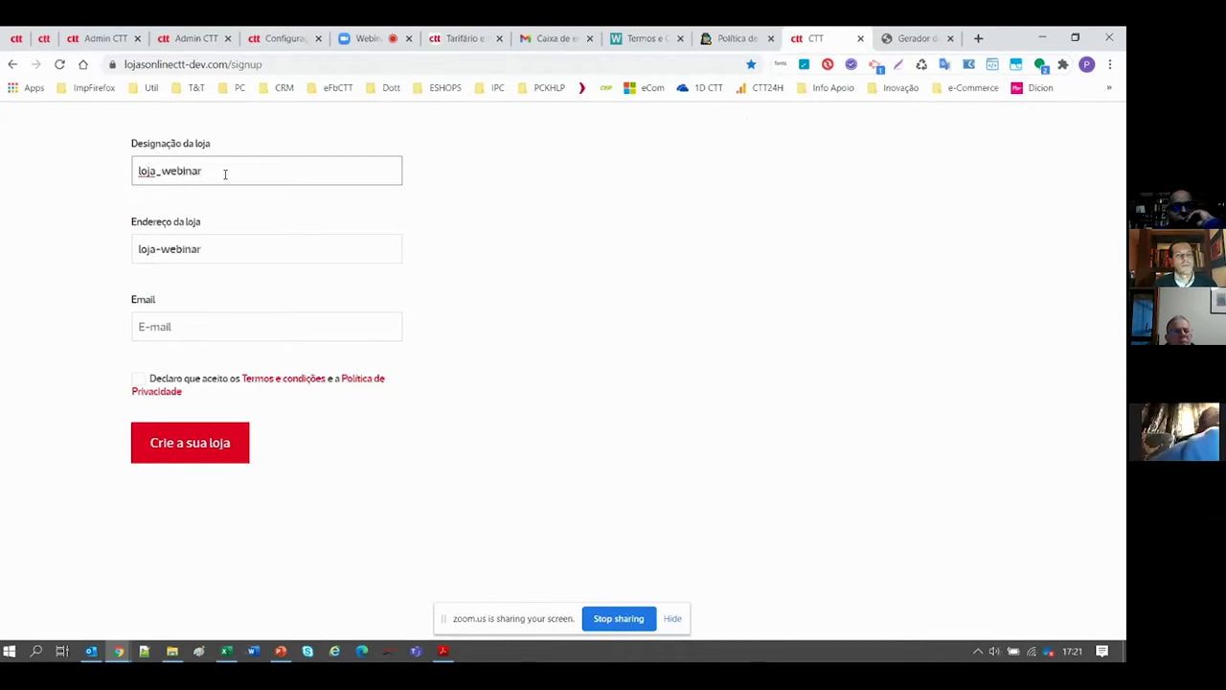
Step: Fill in the contact e-mail from a saved suggestion, accept the terms, and create the store
{"action": "left_click", "coordinate": [212, 326]}
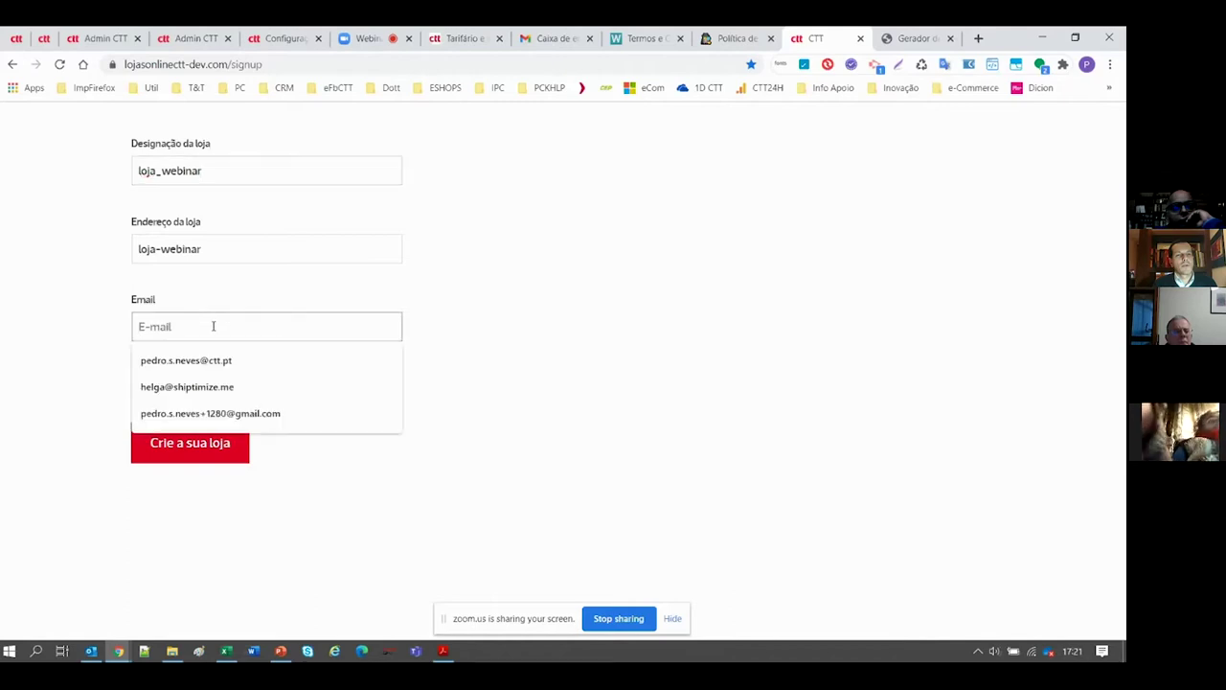
{"action": "type", "text": "pedro"}
{"action": "key", "text": "Down"}
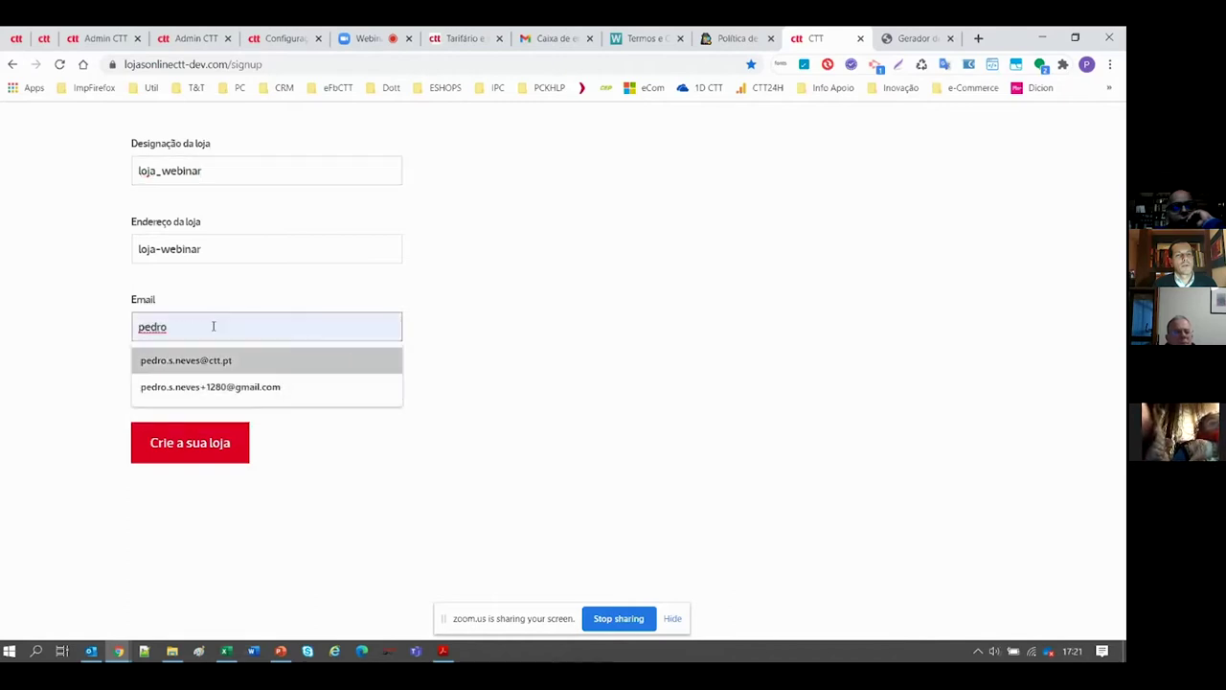
{"action": "left_click", "coordinate": [215, 386]}
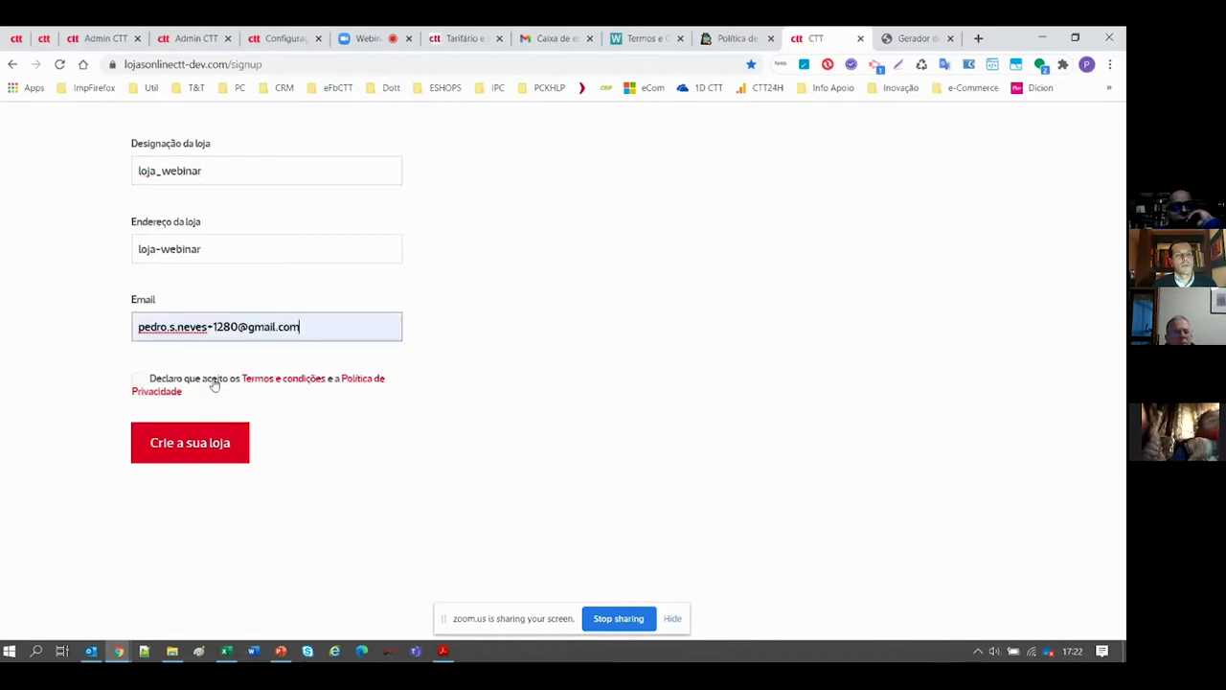
{"action": "left_click", "coordinate": [237, 326]}
{"action": "key", "text": "BackSpace"}
{"action": "type", "text": "9"}
{"action": "left_click", "coordinate": [136, 387]}
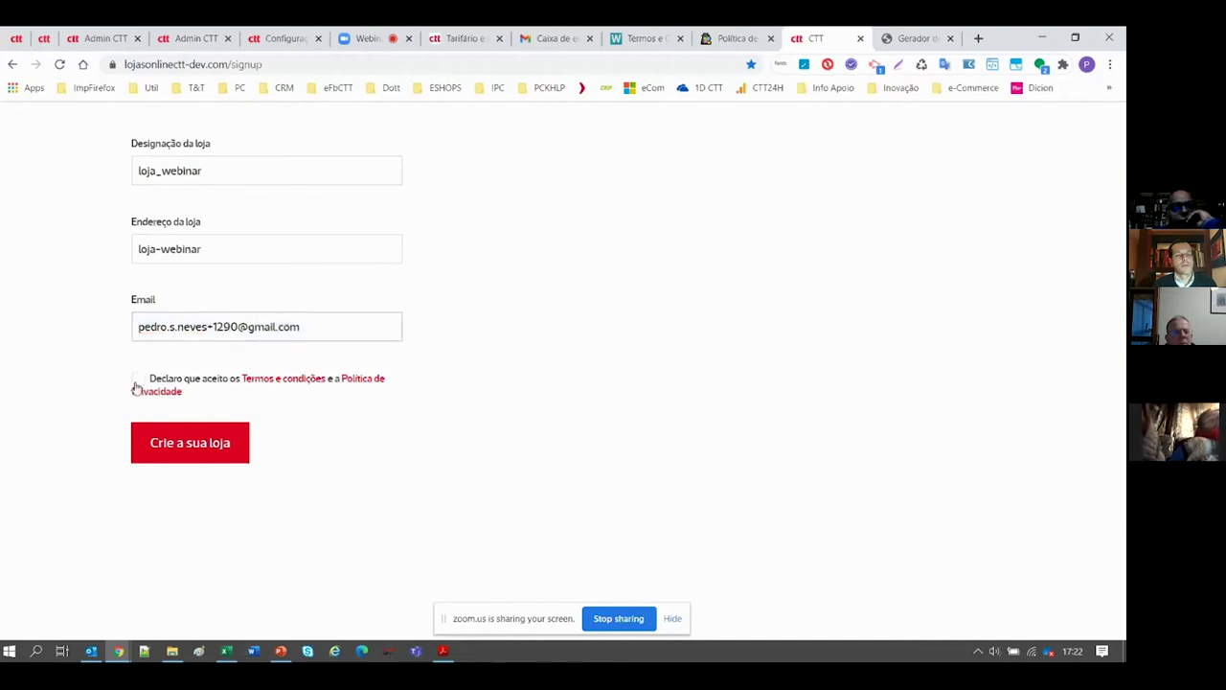
{"action": "left_click", "coordinate": [240, 441]}
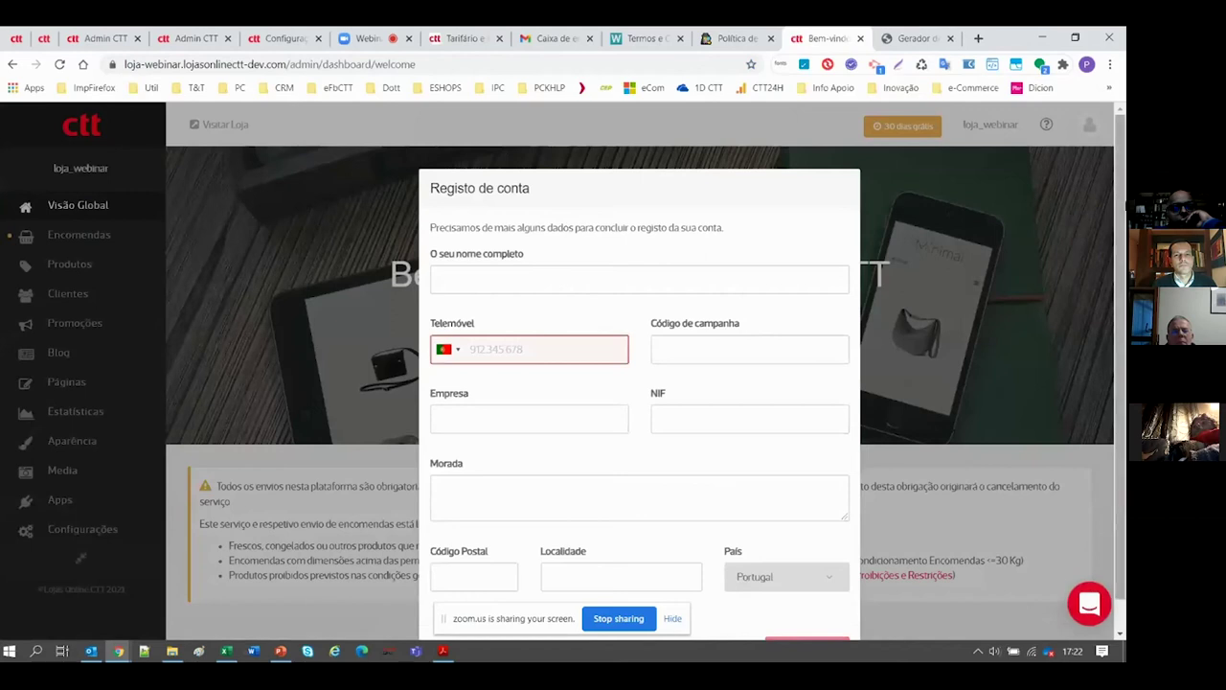
Step: Enter the account holder's full name and mobile number, and autofill company and address
{"action": "left_click", "coordinate": [486, 250]}
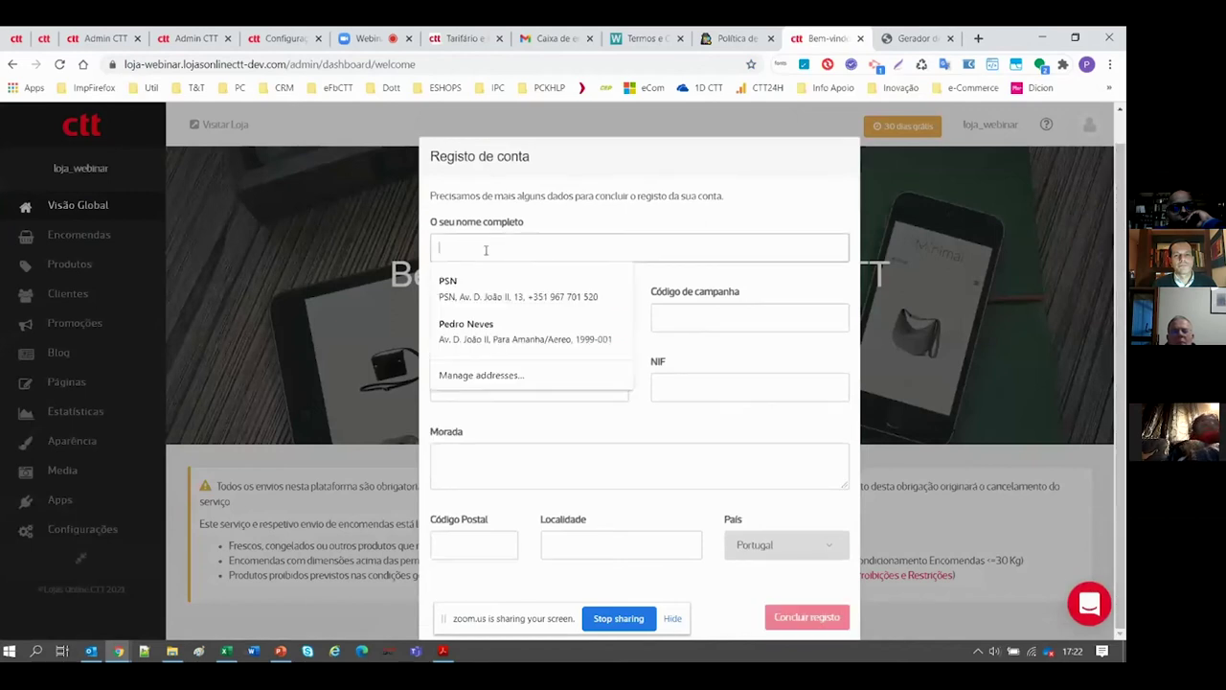
{"action": "type", "text": "PSN"}
{"action": "left_click", "coordinate": [607, 314]}
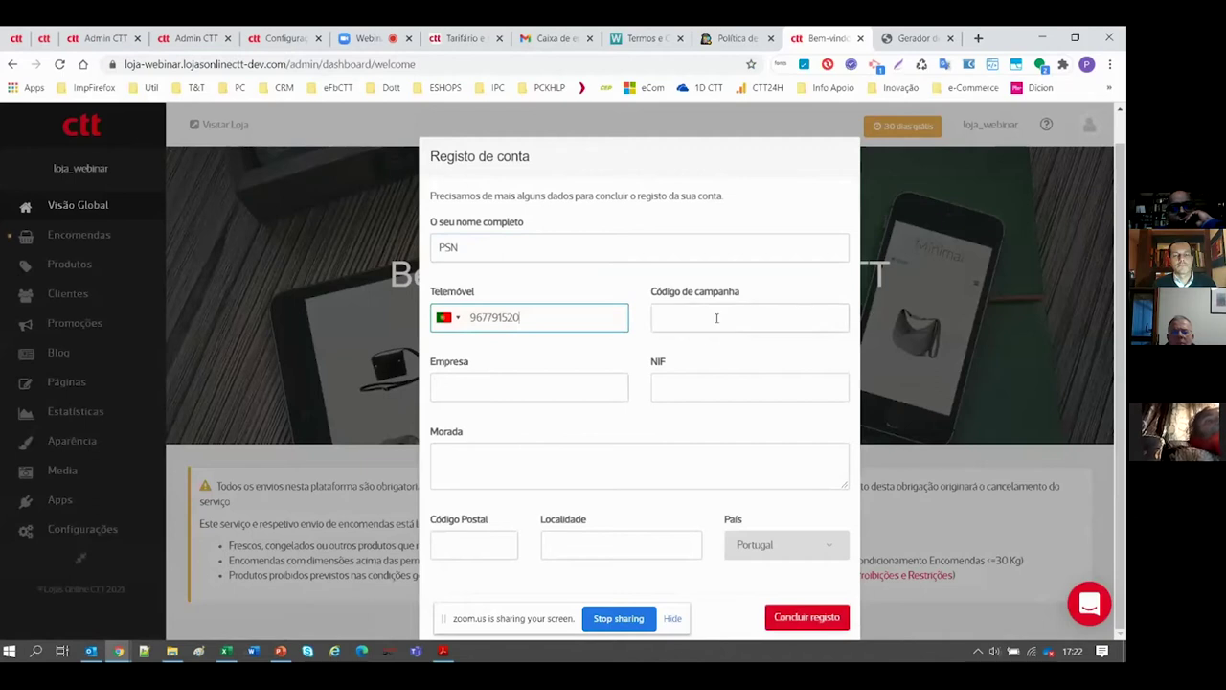
{"action": "left_click", "coordinate": [477, 391]}
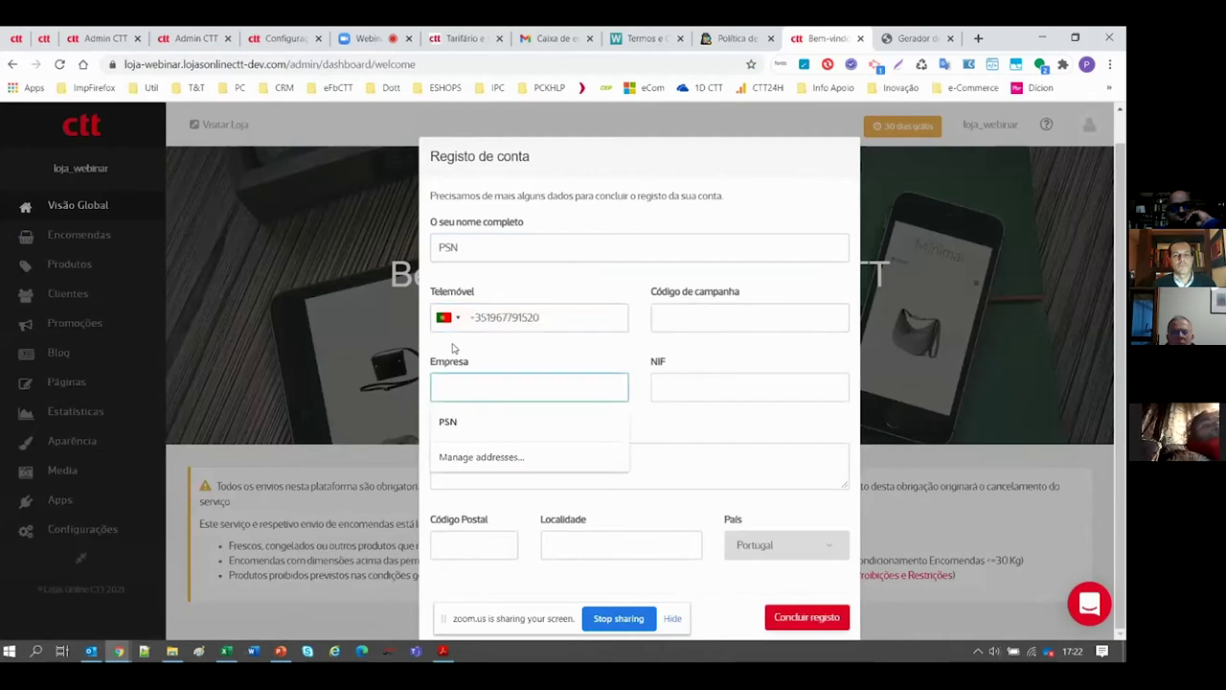
{"action": "left_click", "coordinate": [467, 422]}
Step: Copy a generated NIF into the tax number field and submit the registration
{"action": "left_click", "coordinate": [690, 395]}
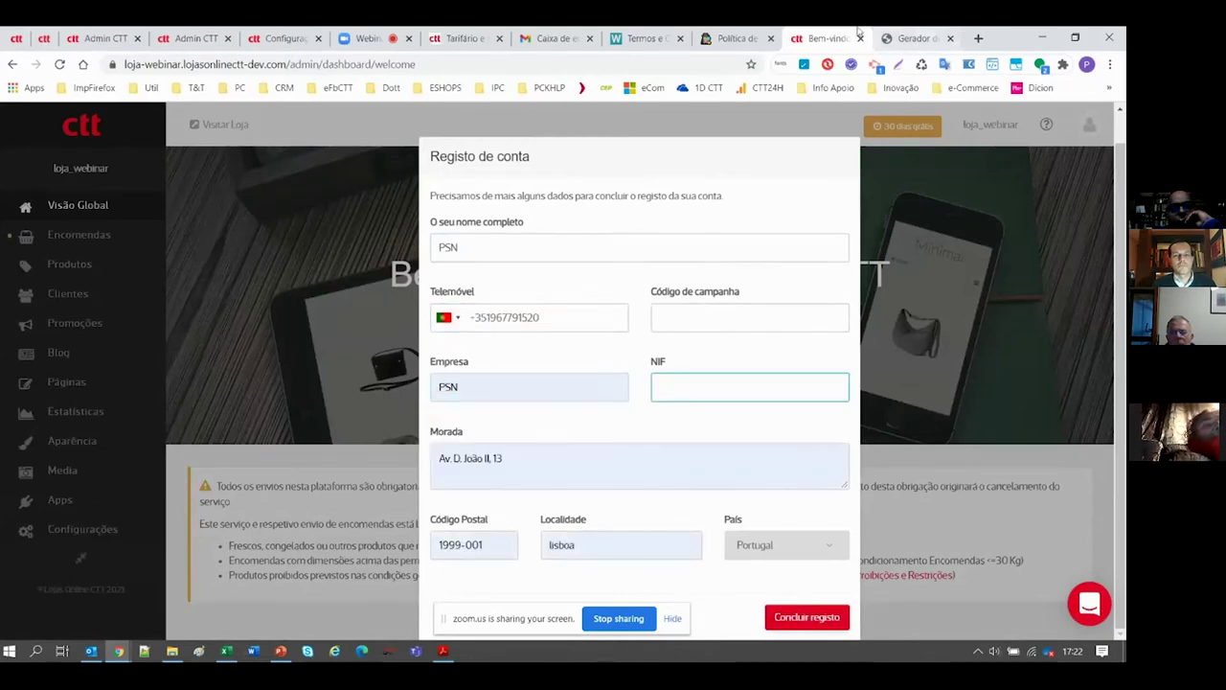
{"action": "left_click", "coordinate": [911, 38]}
{"action": "left_click_drag", "start_coordinate": [618, 210], "coordinate": [511, 214]}
{"action": "key", "text": "ctrl+c"}
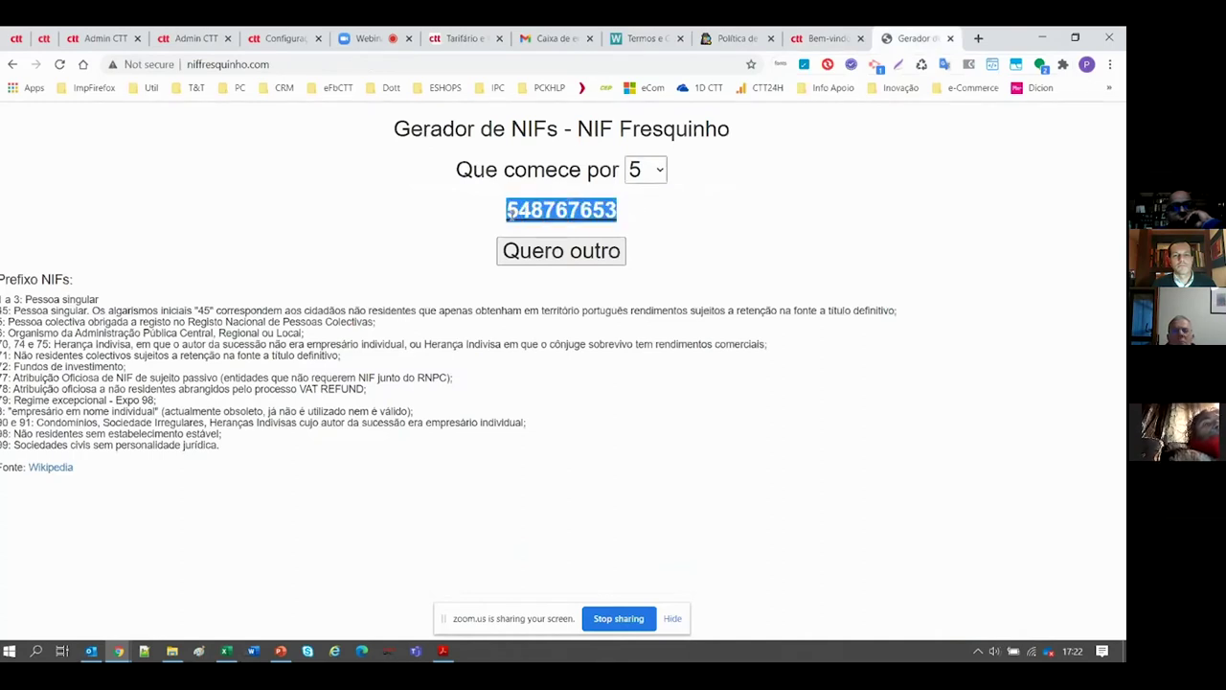
{"action": "left_click", "coordinate": [477, 43]}
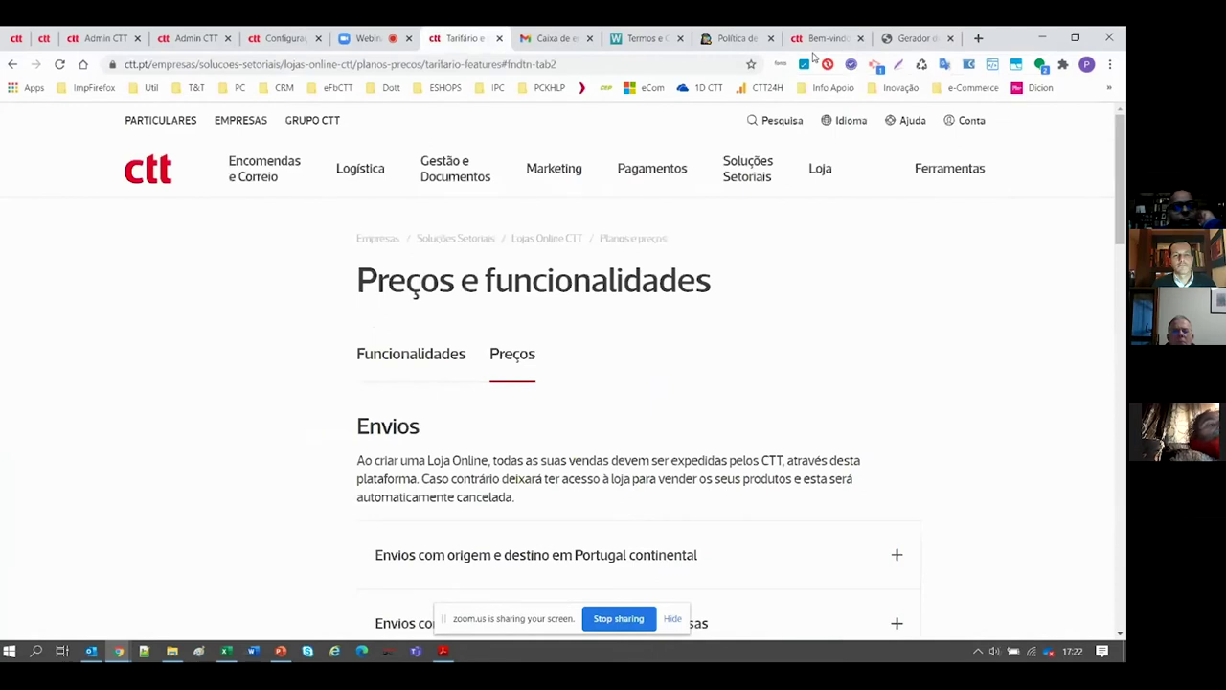
{"action": "left_click", "coordinate": [832, 41]}
{"action": "key", "text": "ctrl+v"}
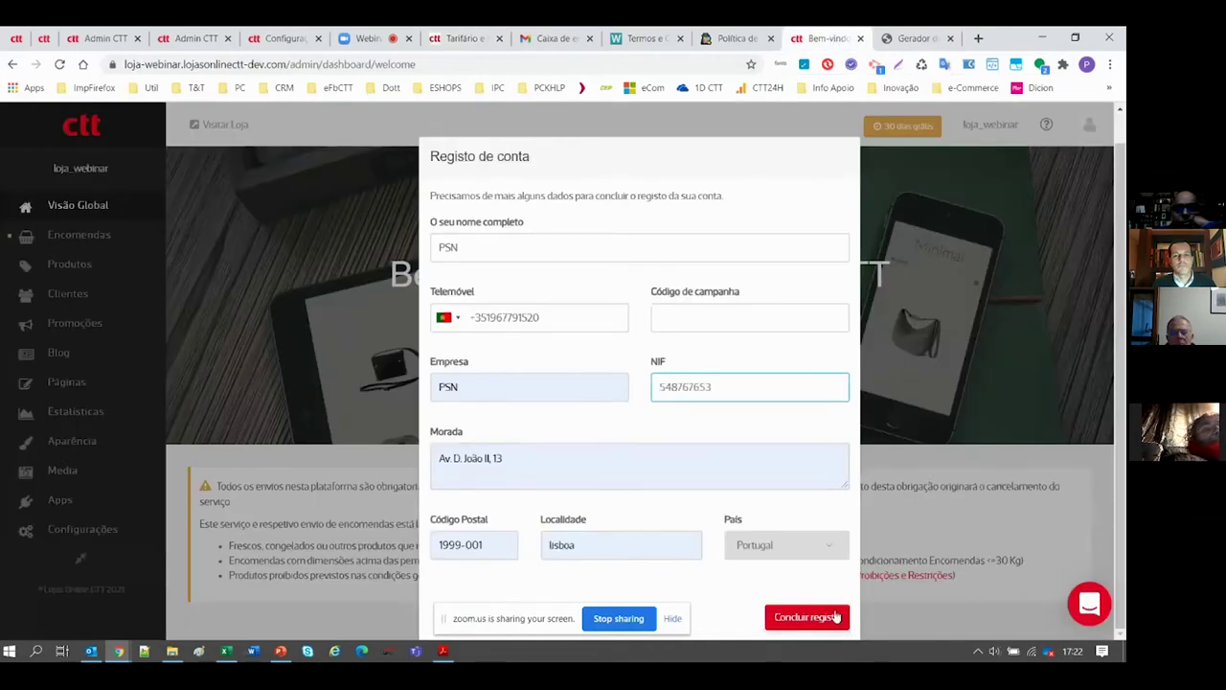
{"action": "left_click", "coordinate": [833, 617]}
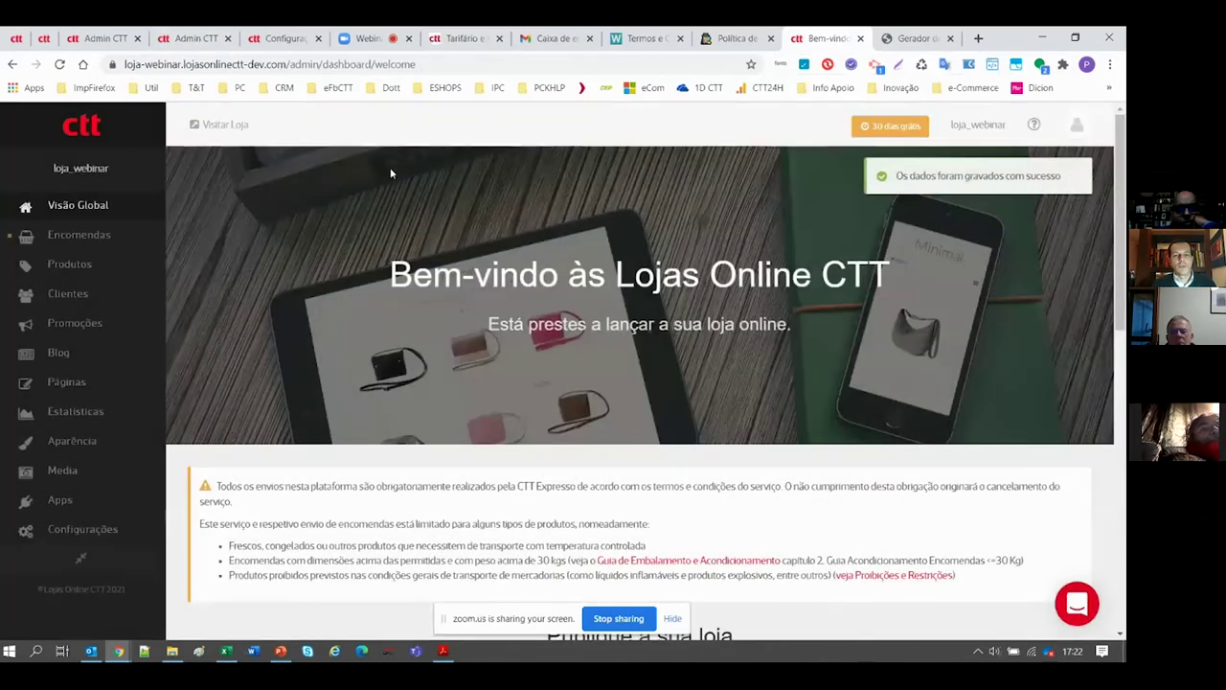
Step: Review the 'Publique a sua loja' checklist and open the Validação de conta SMS dialog
{"action": "scroll", "coordinate": [389, 179], "scroll_direction": "down", "scroll_amount": 5}
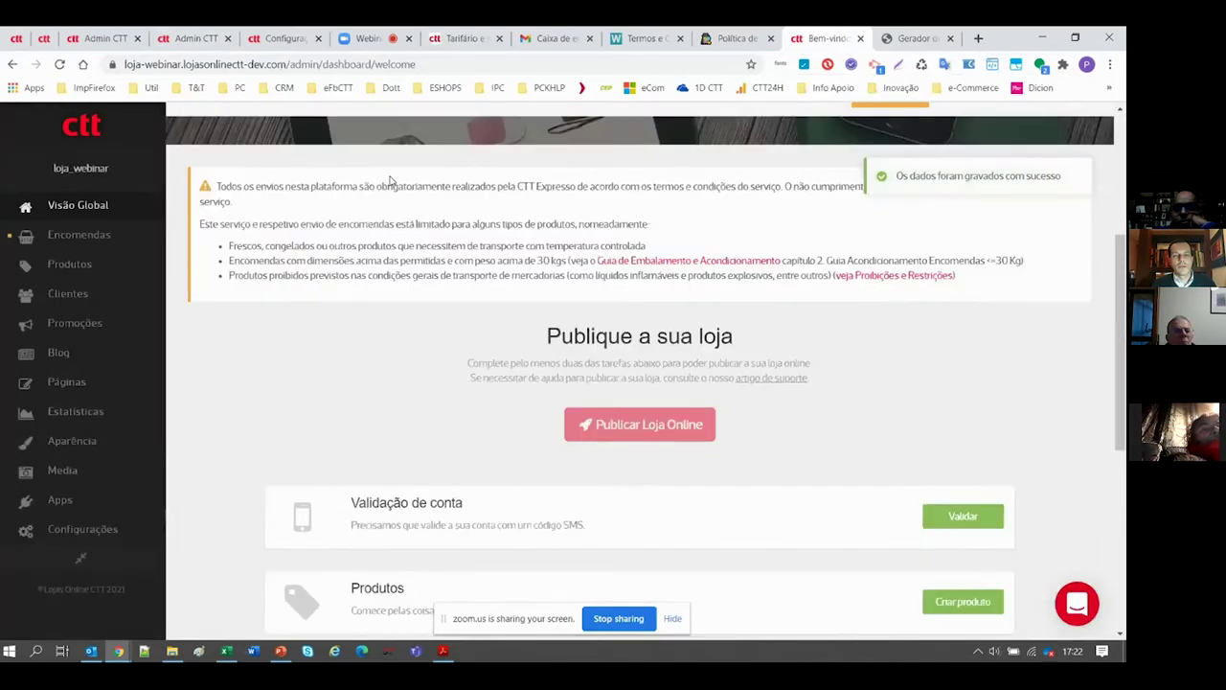
{"action": "scroll", "coordinate": [388, 179], "scroll_direction": "up", "scroll_amount": 4}
{"action": "scroll", "coordinate": [387, 179], "scroll_direction": "up", "scroll_amount": 3}
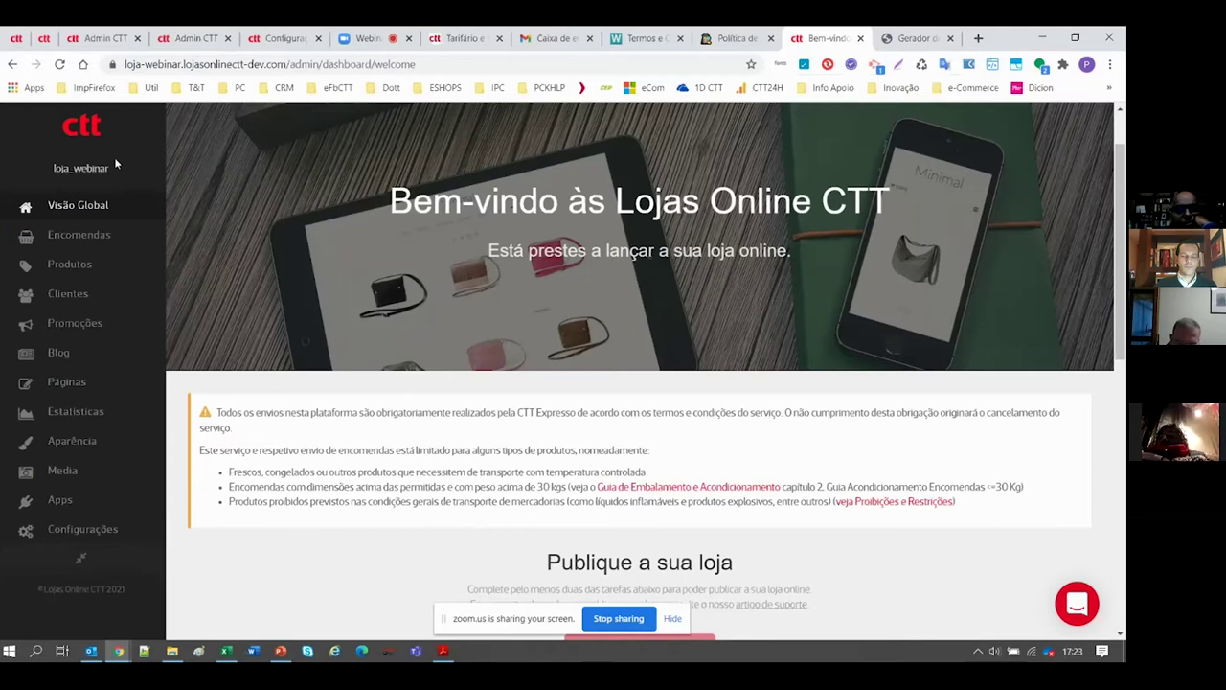
{"action": "scroll", "coordinate": [116, 154], "scroll_direction": "down", "scroll_amount": 4}
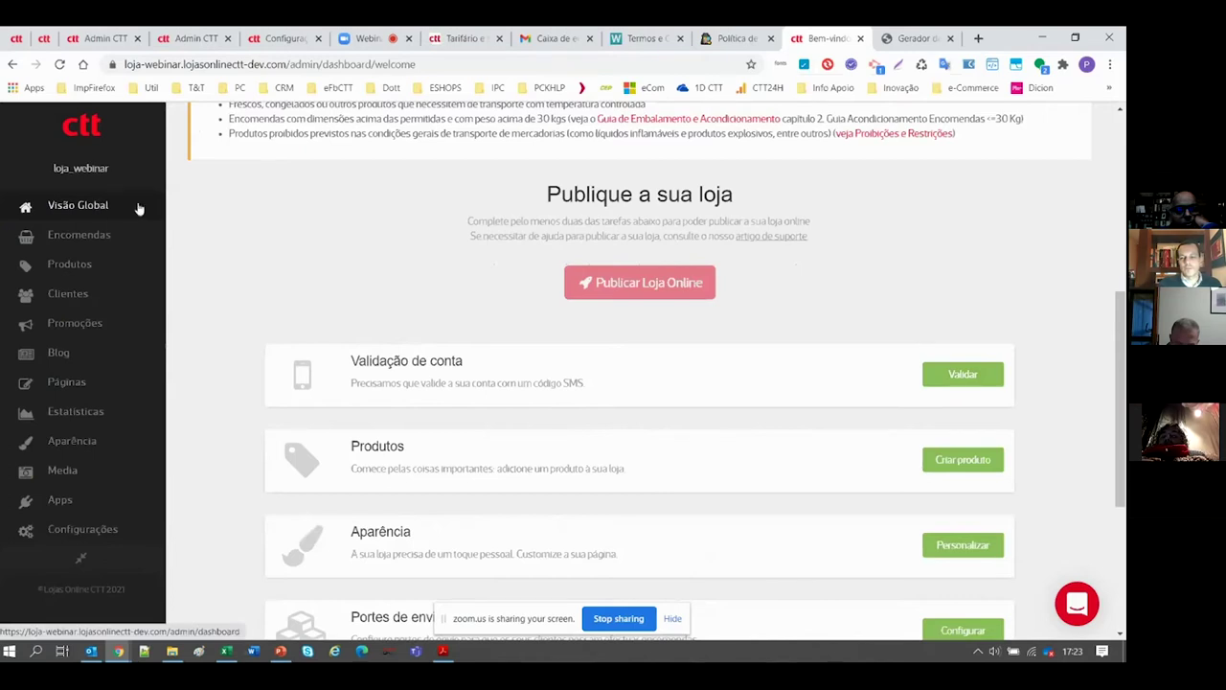
{"action": "scroll", "coordinate": [378, 204], "scroll_direction": "up", "scroll_amount": 1}
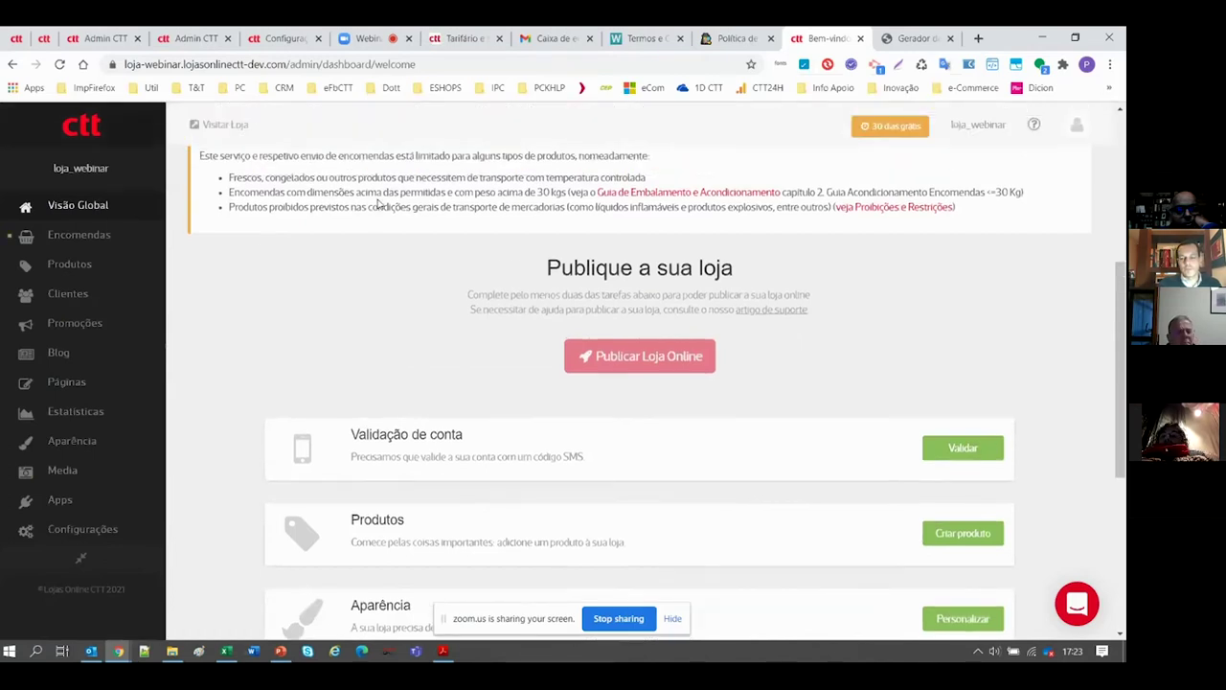
{"action": "scroll", "coordinate": [378, 206], "scroll_direction": "down", "scroll_amount": 2}
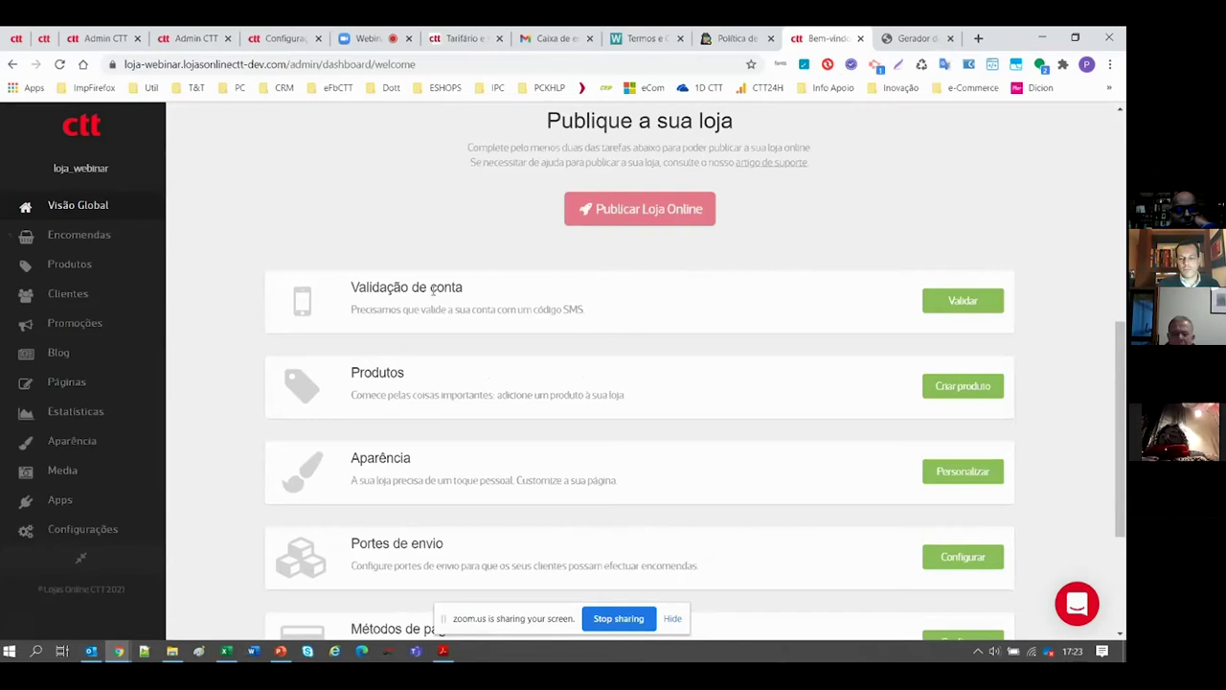
{"action": "scroll", "coordinate": [347, 316], "scroll_direction": "down", "scroll_amount": 3}
{"action": "scroll", "coordinate": [352, 287], "scroll_direction": "up", "scroll_amount": 5}
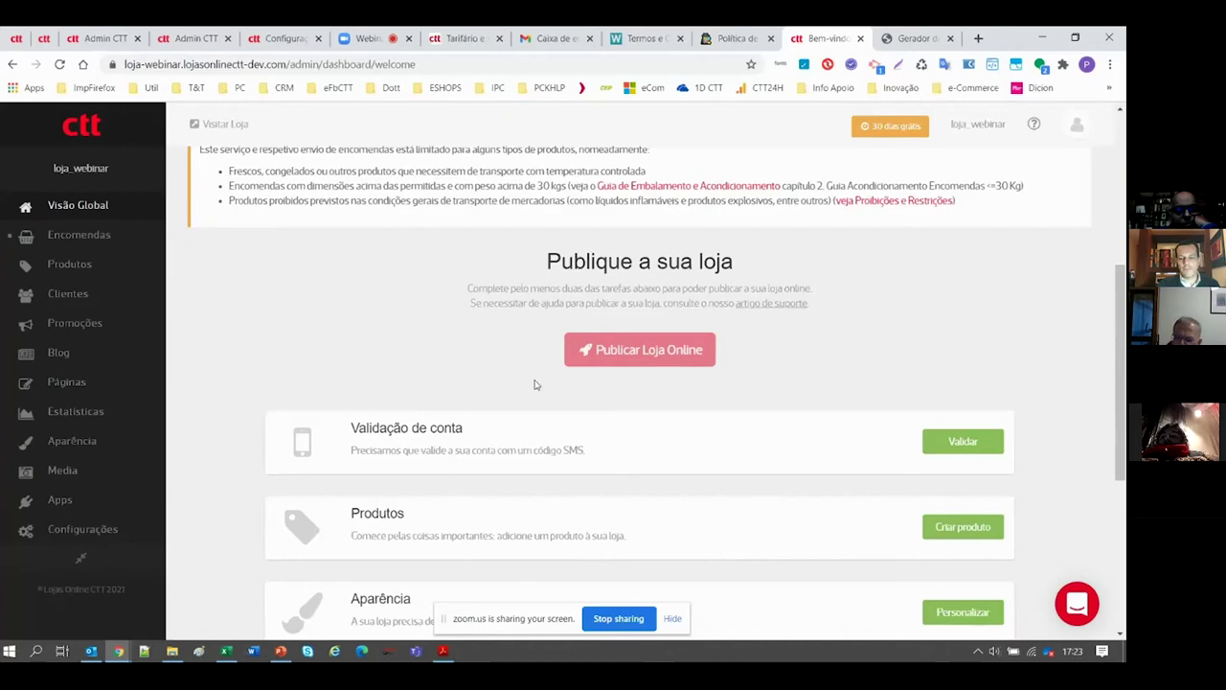
{"action": "left_click", "coordinate": [963, 441]}
Step: Send the validation SMS to the mobile number and validate the account with the received code
{"action": "left_click", "coordinate": [560, 285]}
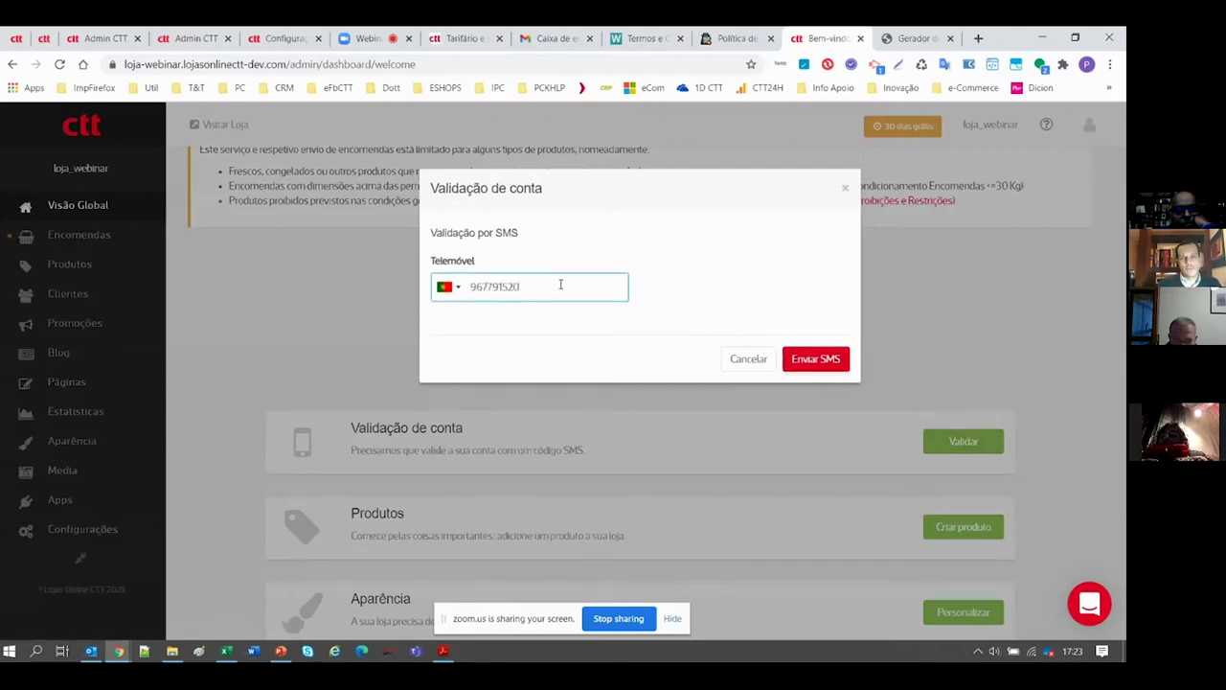
{"action": "left_click", "coordinate": [818, 363]}
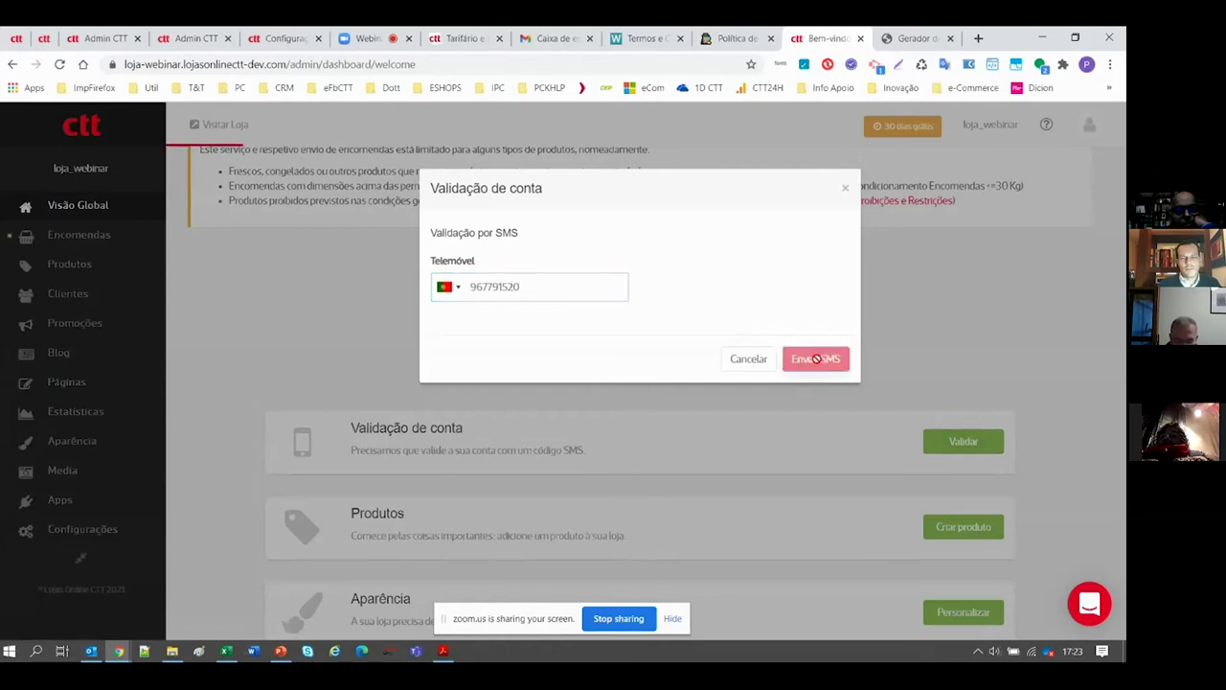
{"action": "left_click", "coordinate": [608, 316]}
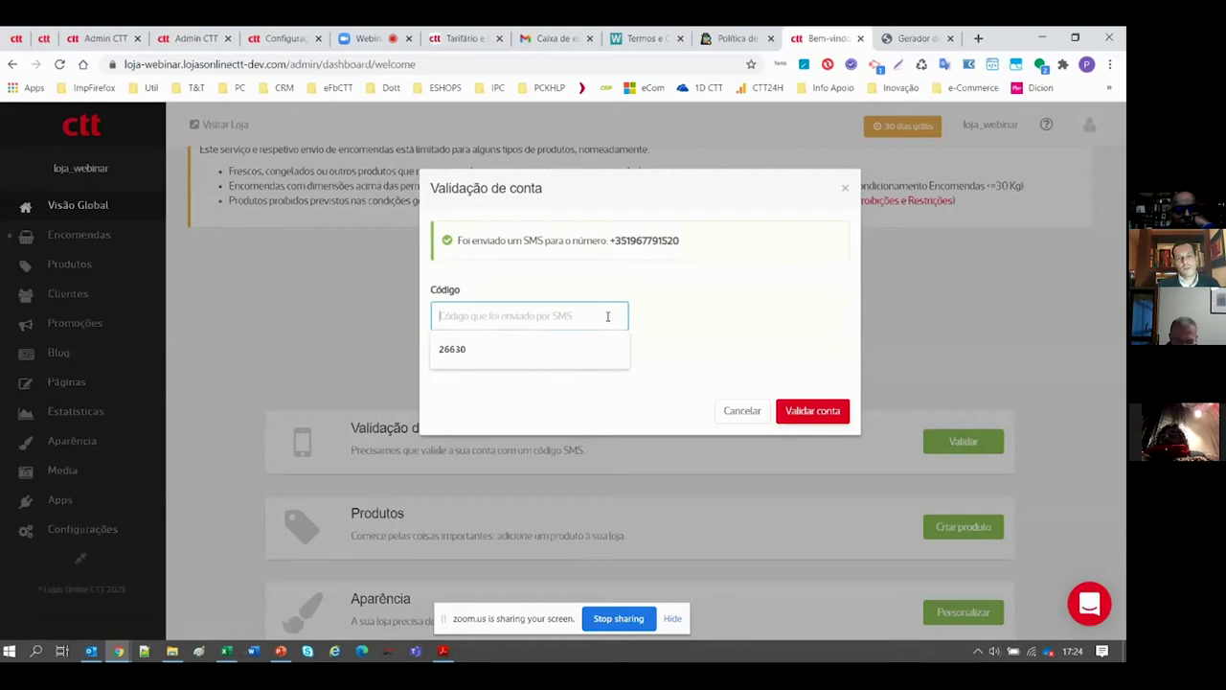
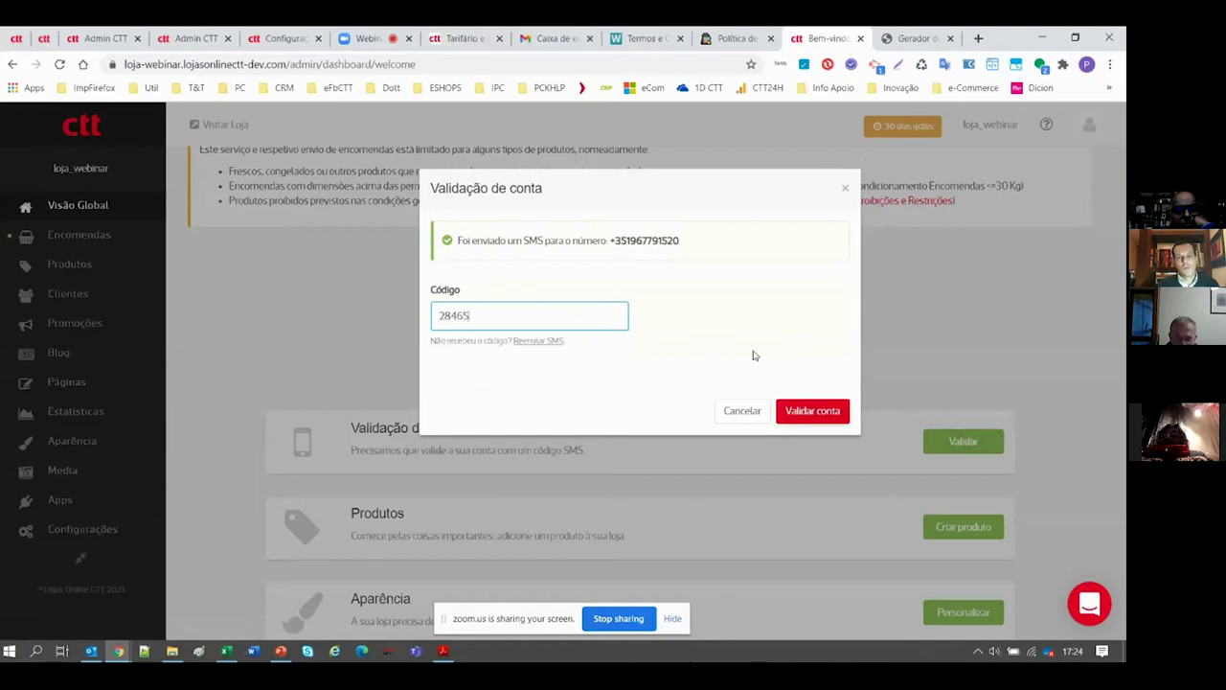
{"action": "left_click", "coordinate": [812, 410]}
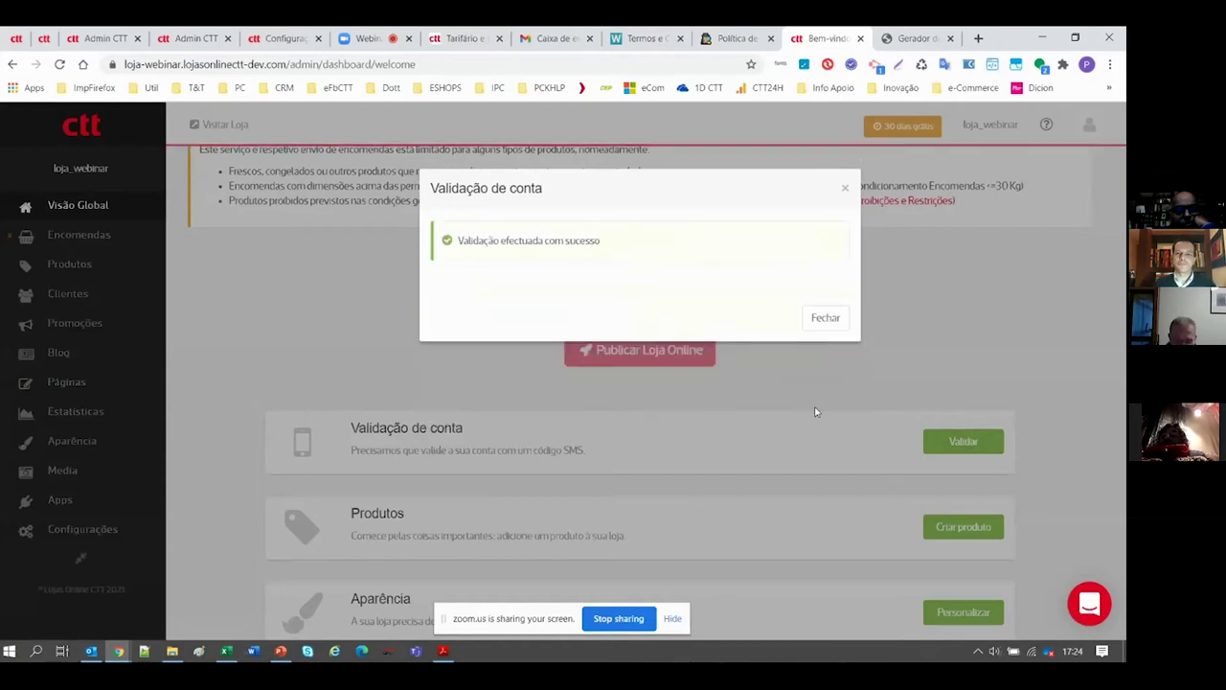
{"action": "left_click", "coordinate": [827, 317]}
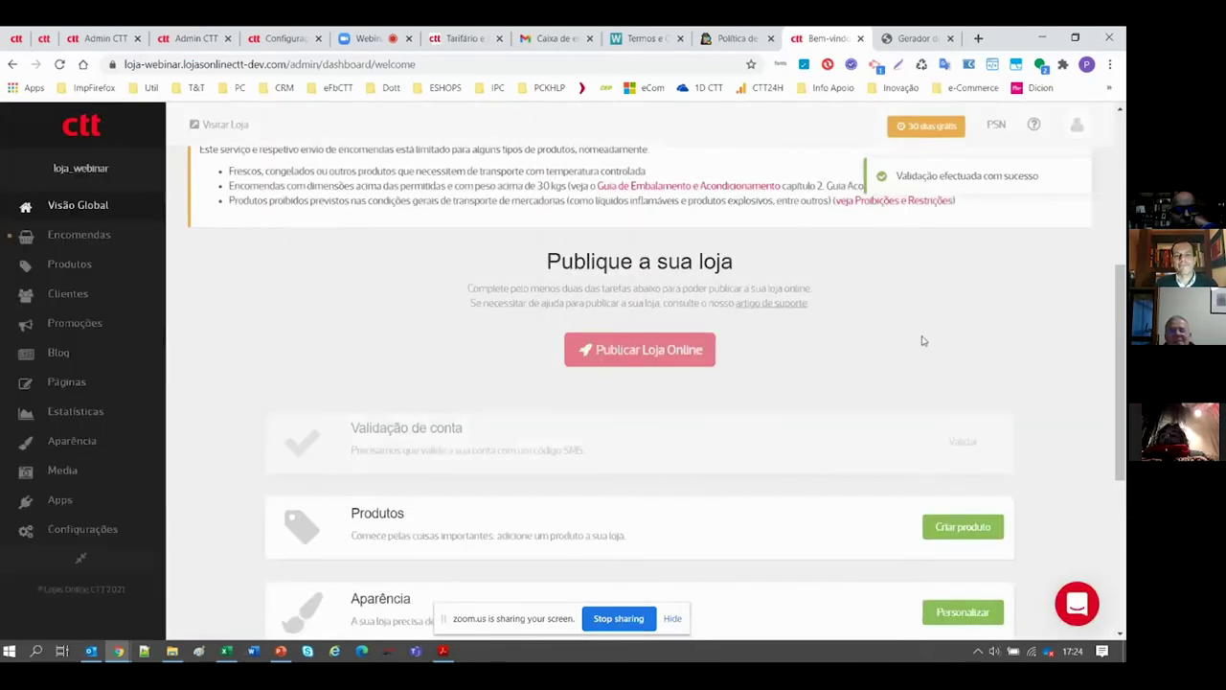
{"action": "scroll", "coordinate": [919, 335], "scroll_direction": "down", "scroll_amount": 2}
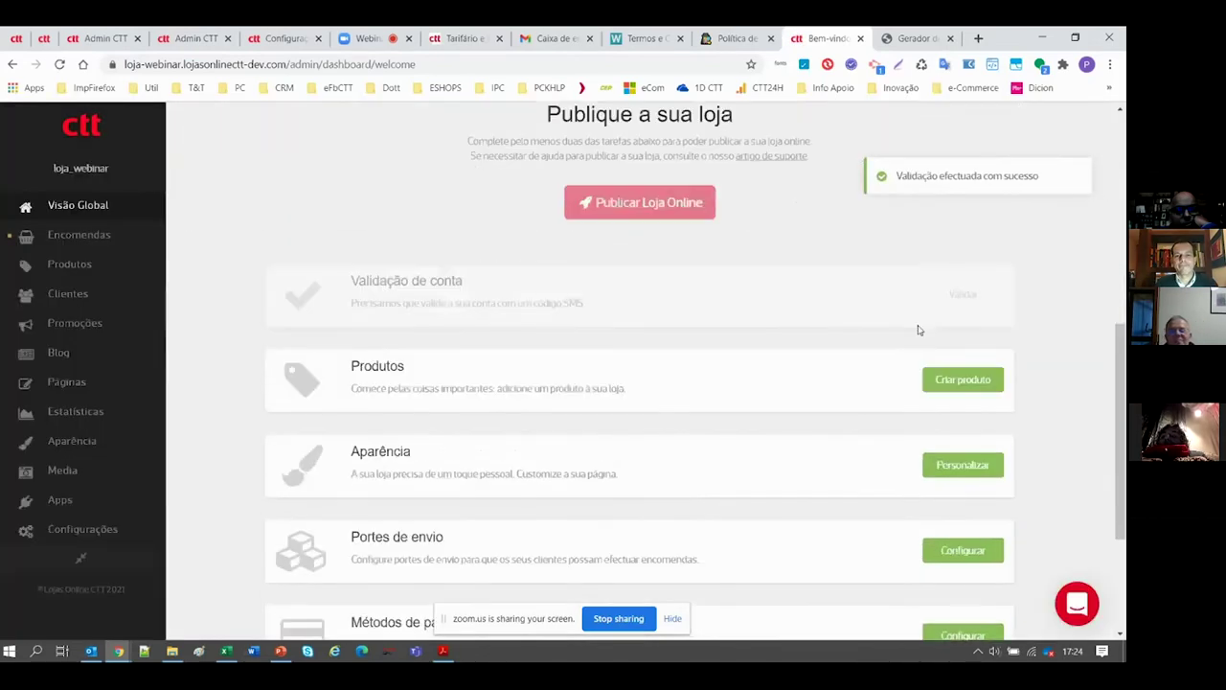
Step: Create a product titled 'Calça de Ganga' with description 'Calça de ganga LEVEs'
{"action": "left_click", "coordinate": [982, 387]}
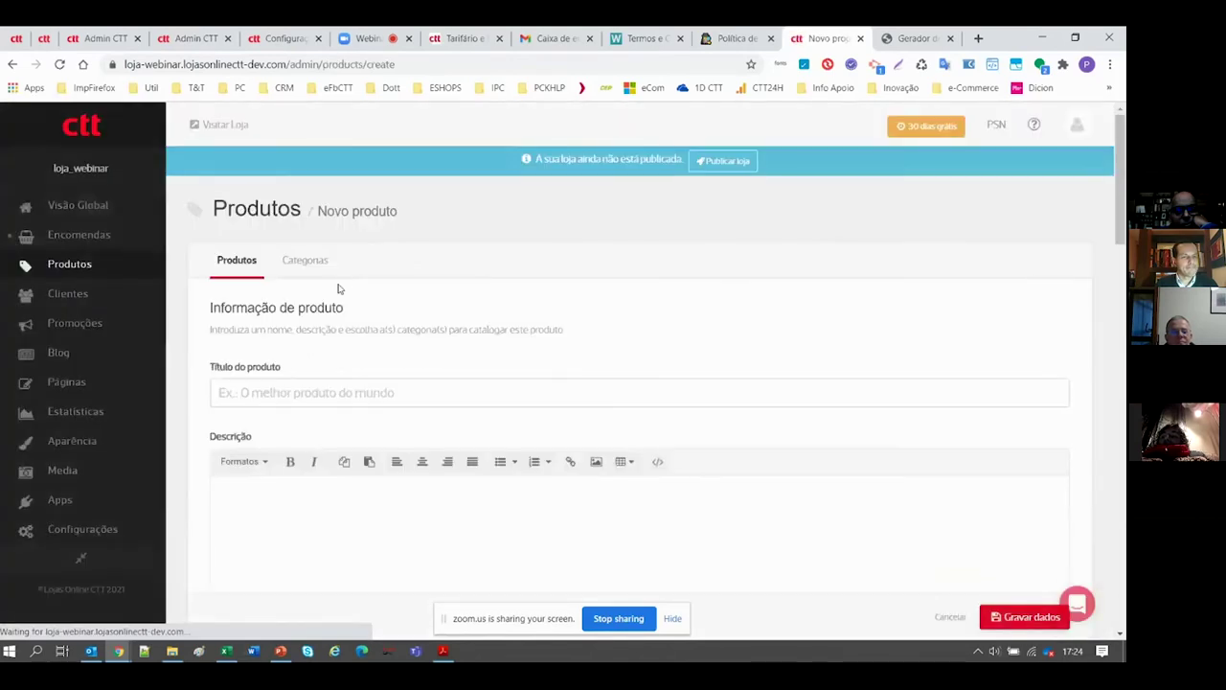
{"action": "left_click", "coordinate": [276, 393]}
{"action": "type", "text": "Cal"}
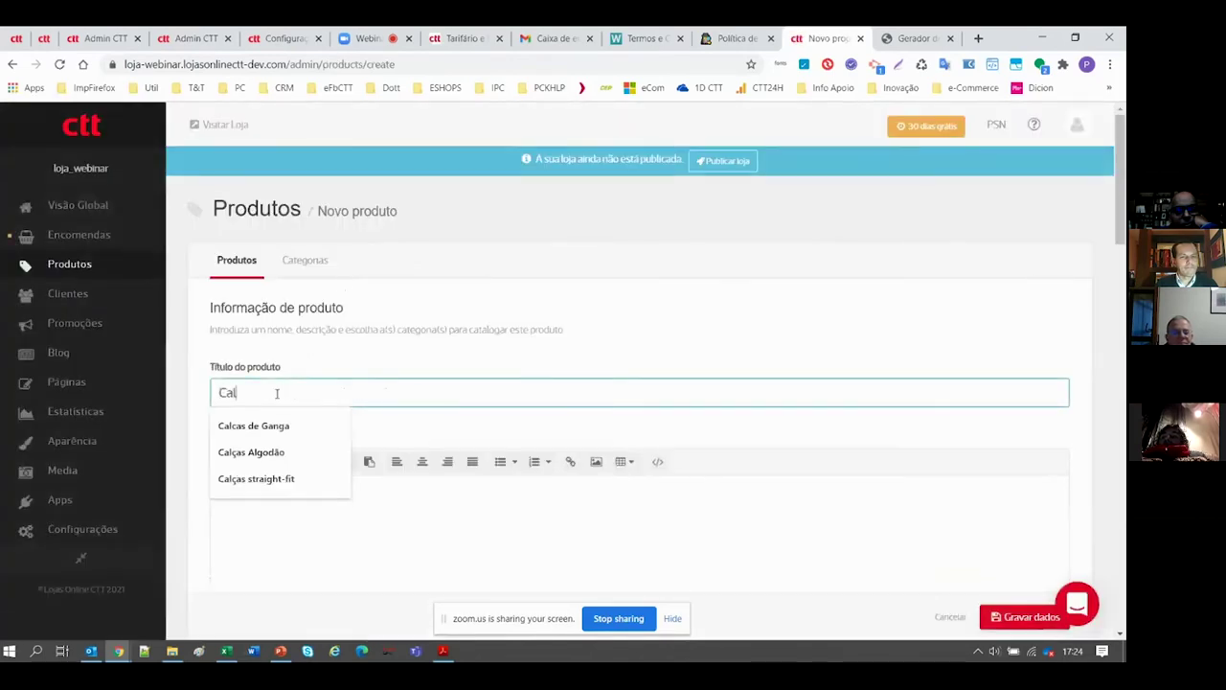
{"action": "type", "text": "ça de Ganga"}
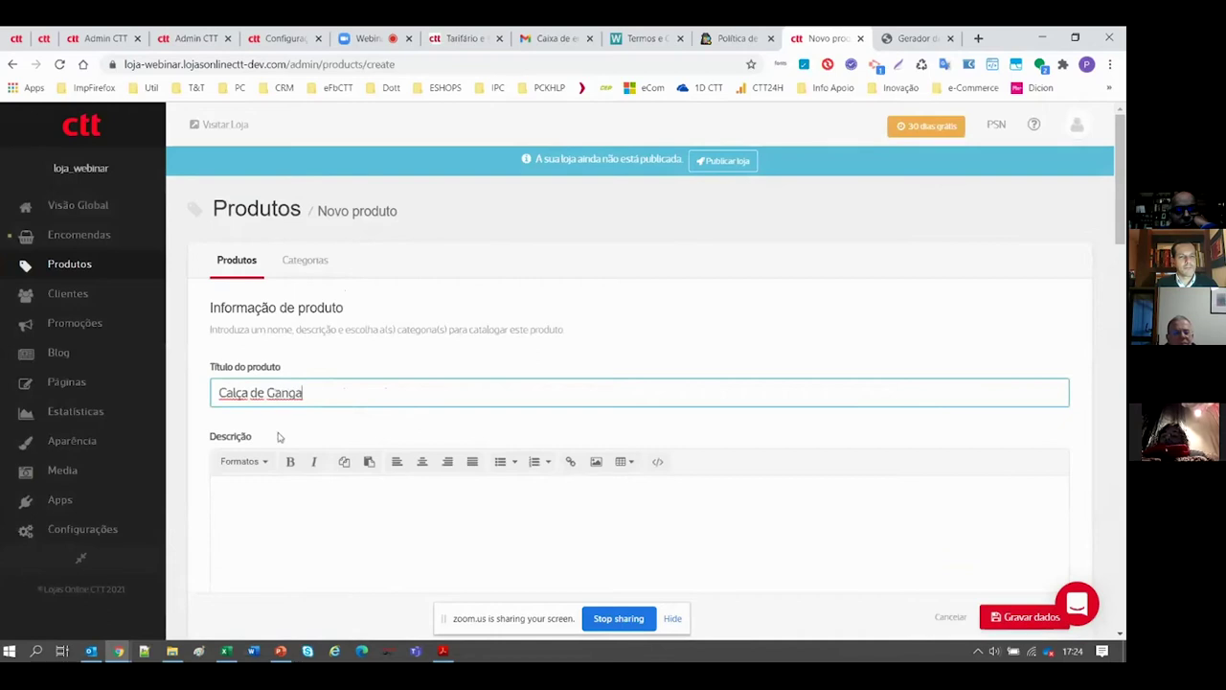
{"action": "left_click", "coordinate": [257, 489]}
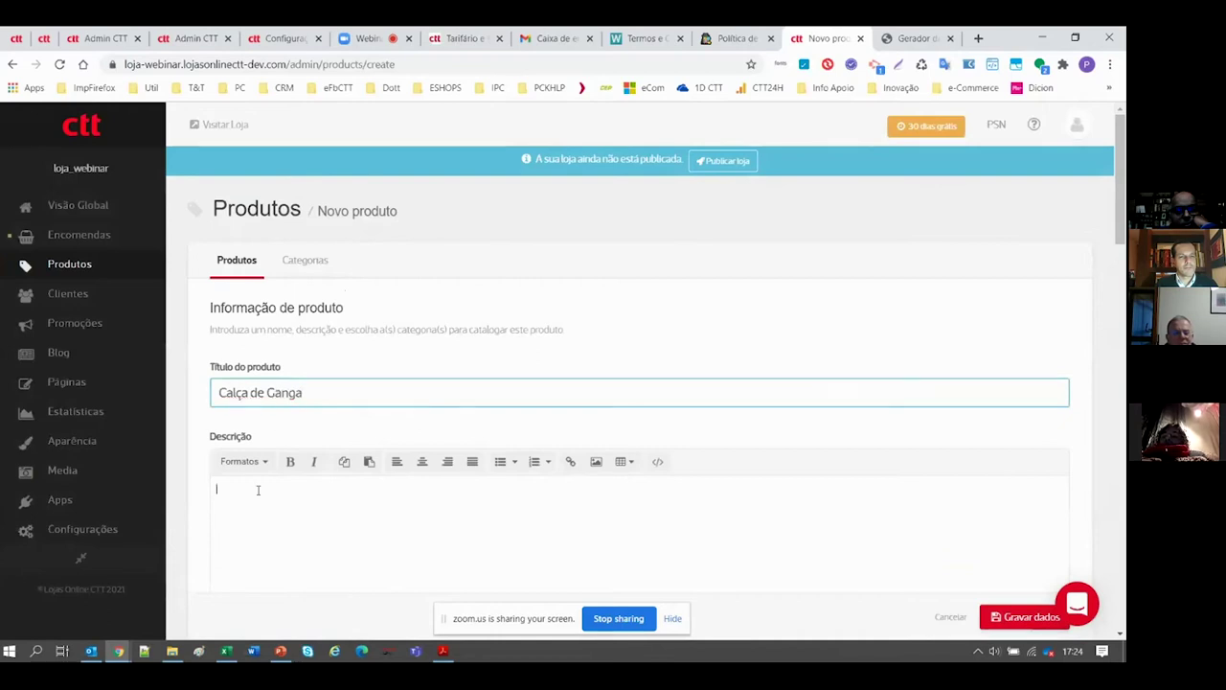
{"action": "type", "text": "Cal"}
{"action": "key", "text": "BackSpace"}
{"action": "key", "text": "BackSpace"}
{"action": "key", "text": "BackSpace"}
{"action": "key", "text": "BackSpace"}
{"action": "key", "text": "BackSpace"}
{"action": "key", "text": "BackSpace"}
{"action": "type", "text": "Ca"}
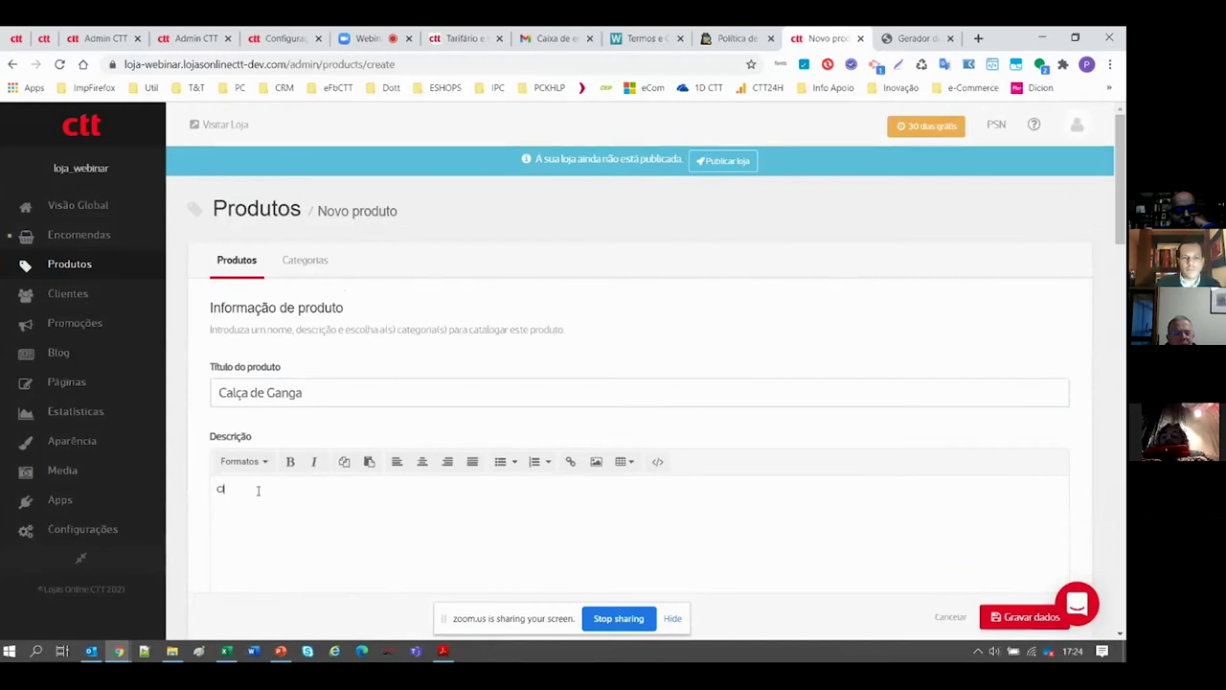
{"action": "type", "text": "lça de ganga LEVEs"}
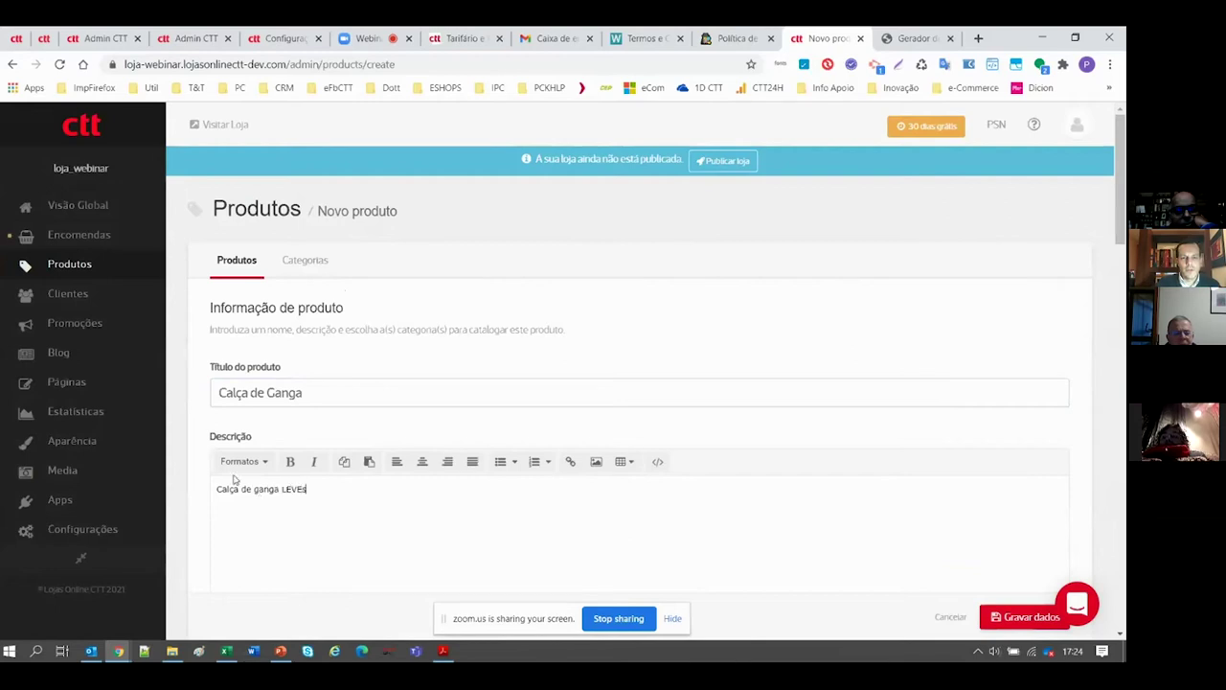
{"action": "scroll", "coordinate": [411, 528], "scroll_direction": "down", "scroll_amount": 4}
{"action": "scroll", "coordinate": [351, 320], "scroll_direction": "up", "scroll_amount": 2}
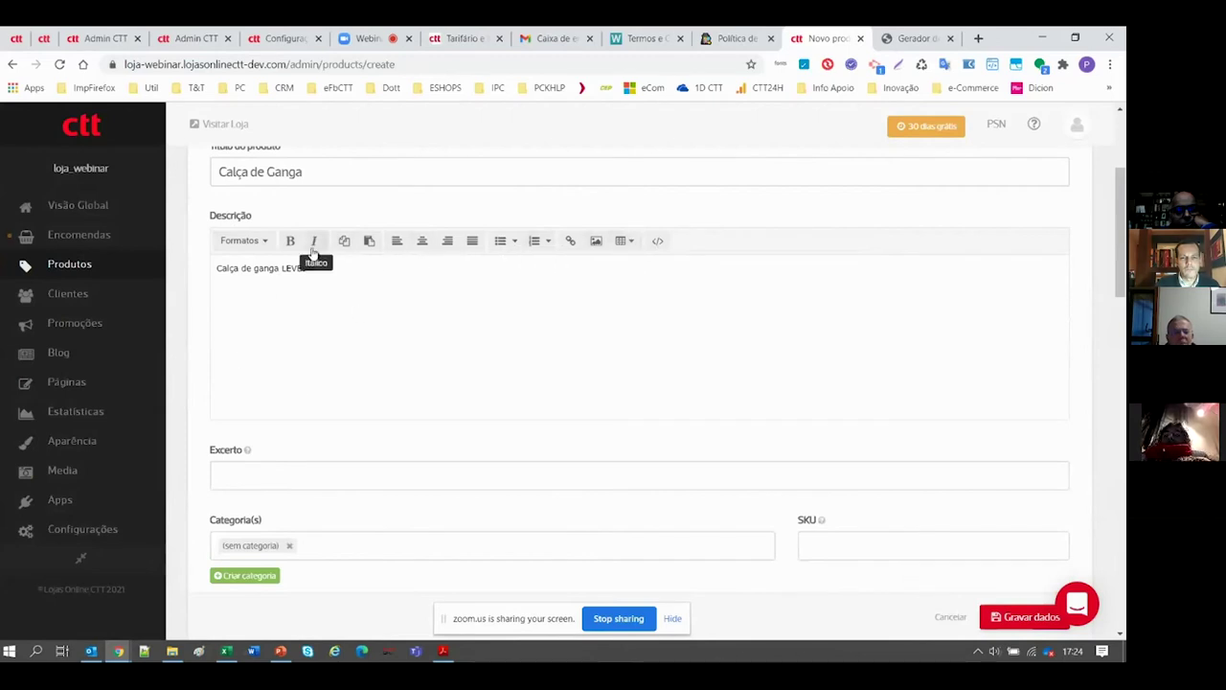
Step: Set the excerpt to 'Estas calças são 100% de algodão' and open the new-category form
{"action": "left_click", "coordinate": [262, 468]}
{"action": "left_click", "coordinate": [271, 509]}
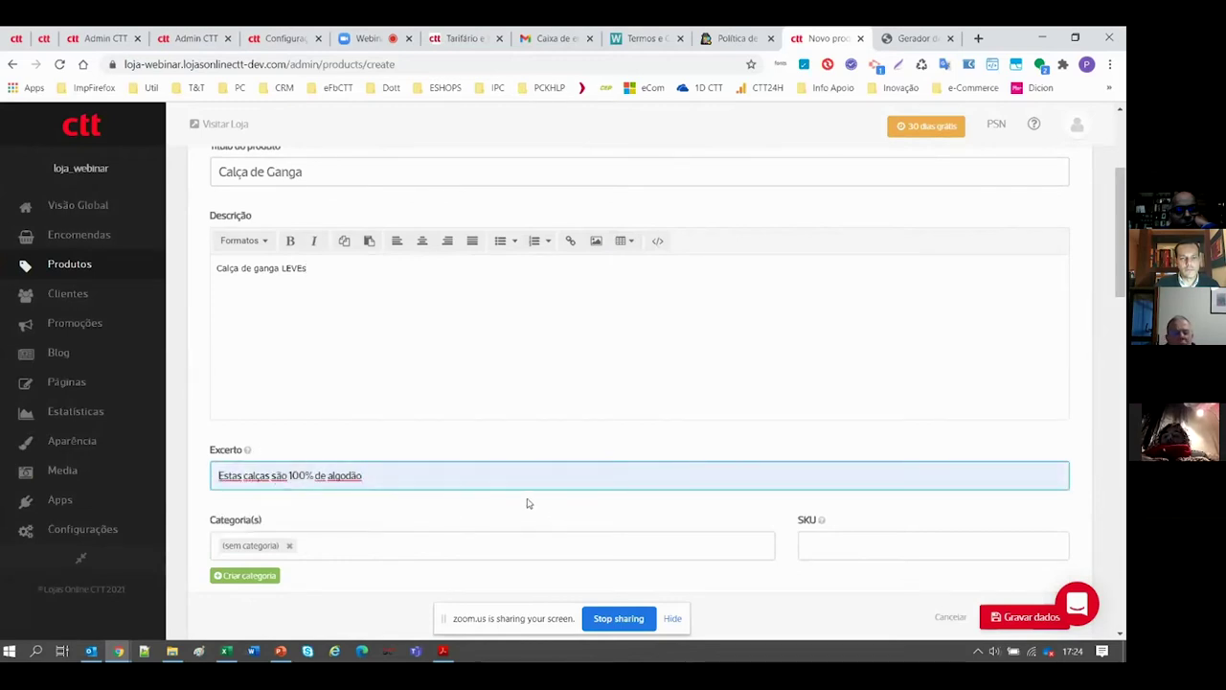
{"action": "scroll", "coordinate": [527, 501], "scroll_direction": "down", "scroll_amount": 1}
{"action": "left_click", "coordinate": [277, 506]}
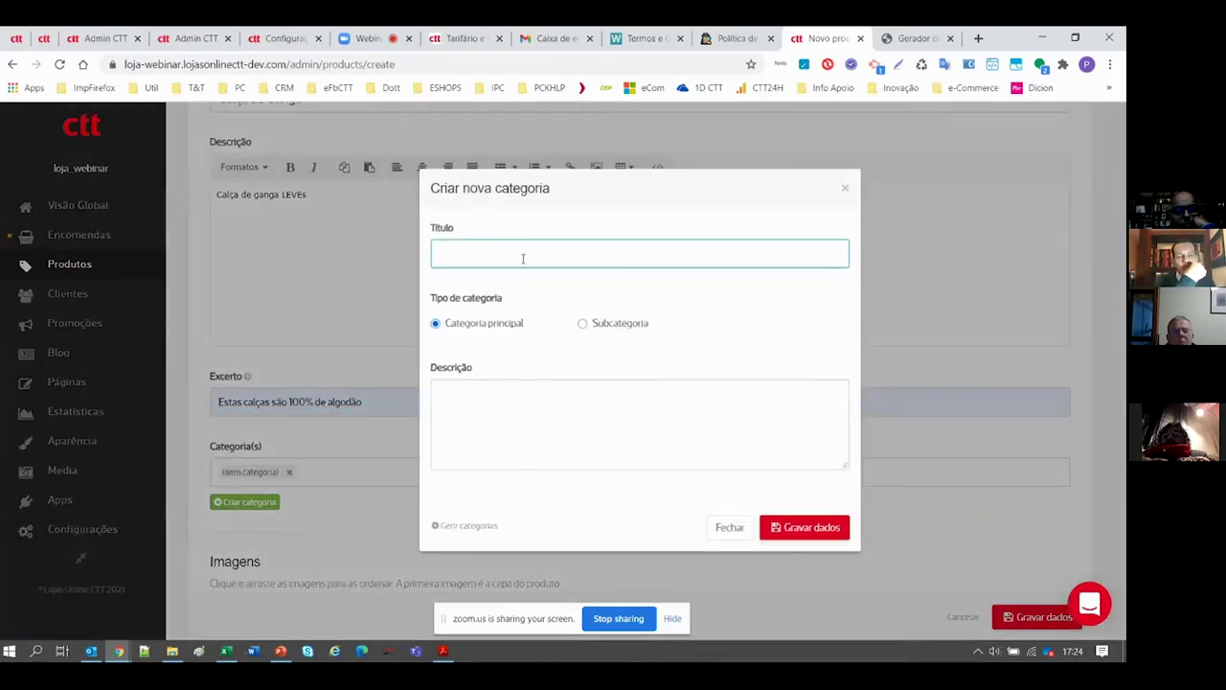
Step: Create the main category 'Vestuário' for the product
{"action": "left_click", "coordinate": [522, 258]}
{"action": "type", "text": "Ves"}
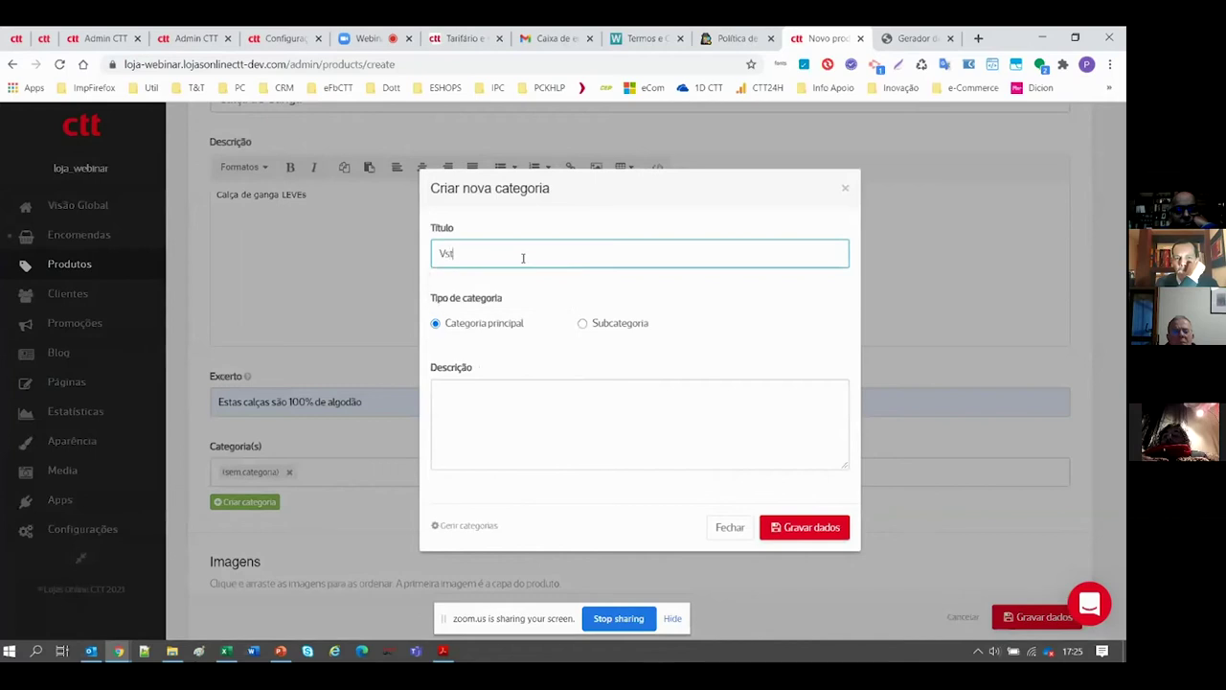
{"action": "key", "text": "BackSpace"}
{"action": "key", "text": "BackSpace"}
{"action": "key", "text": "BackSpace"}
{"action": "type", "text": "estuário"}
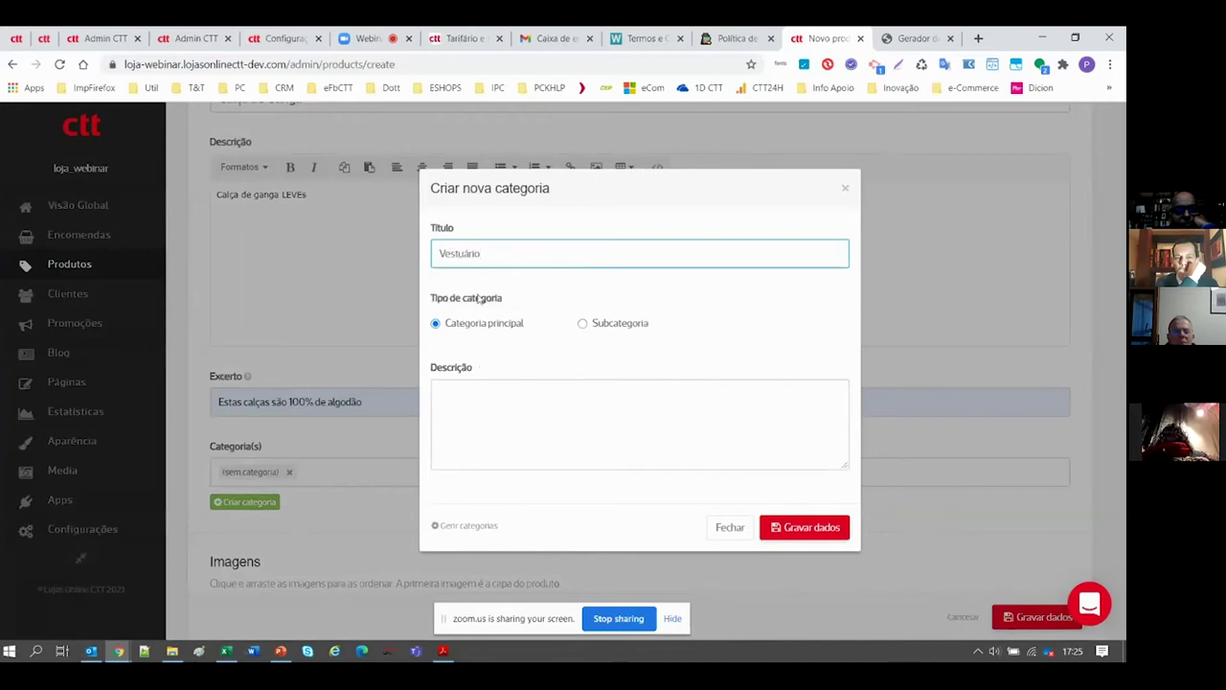
{"action": "left_click", "coordinate": [513, 414]}
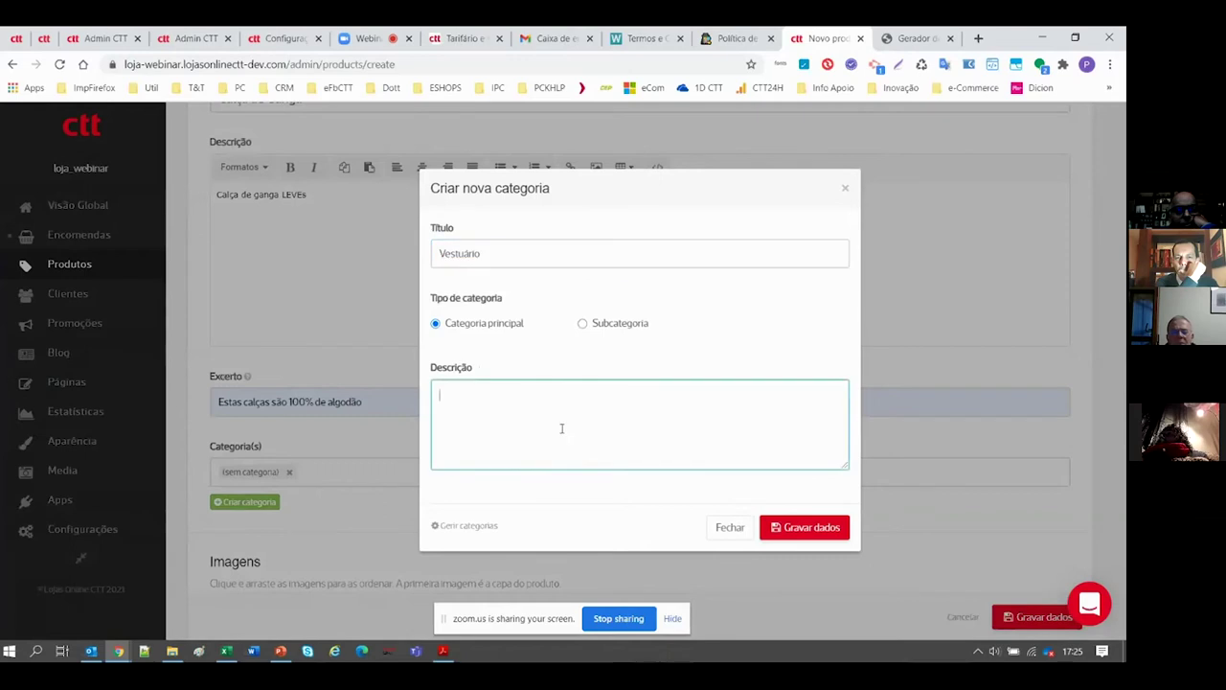
{"action": "left_click", "coordinate": [833, 533]}
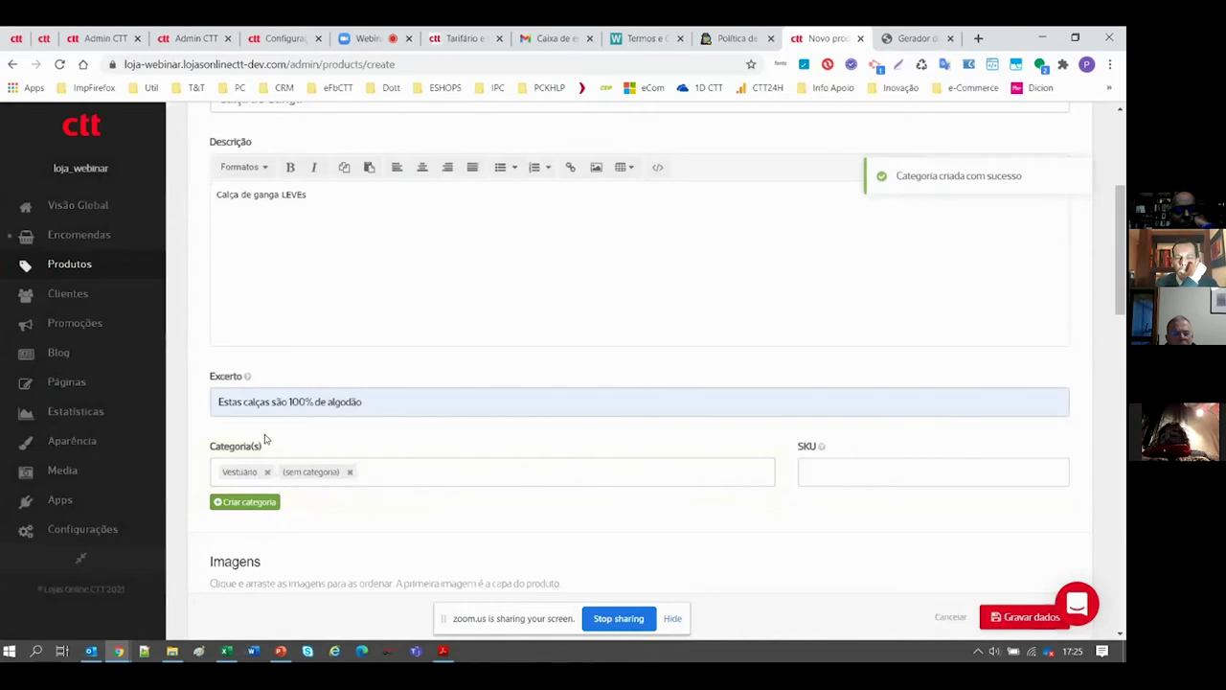
Step: Set the product SKU to 1234
{"action": "left_click", "coordinate": [841, 470]}
{"action": "type", "text": "1234"}
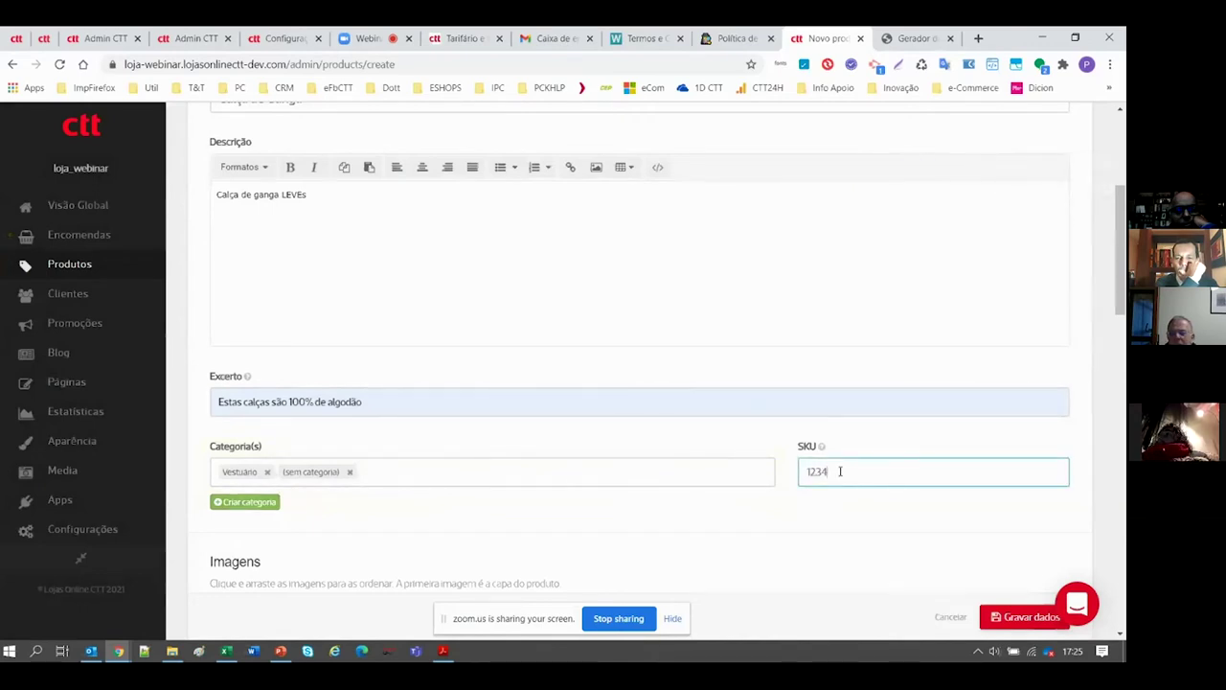
{"action": "scroll", "coordinate": [315, 454], "scroll_direction": "down", "scroll_amount": 3}
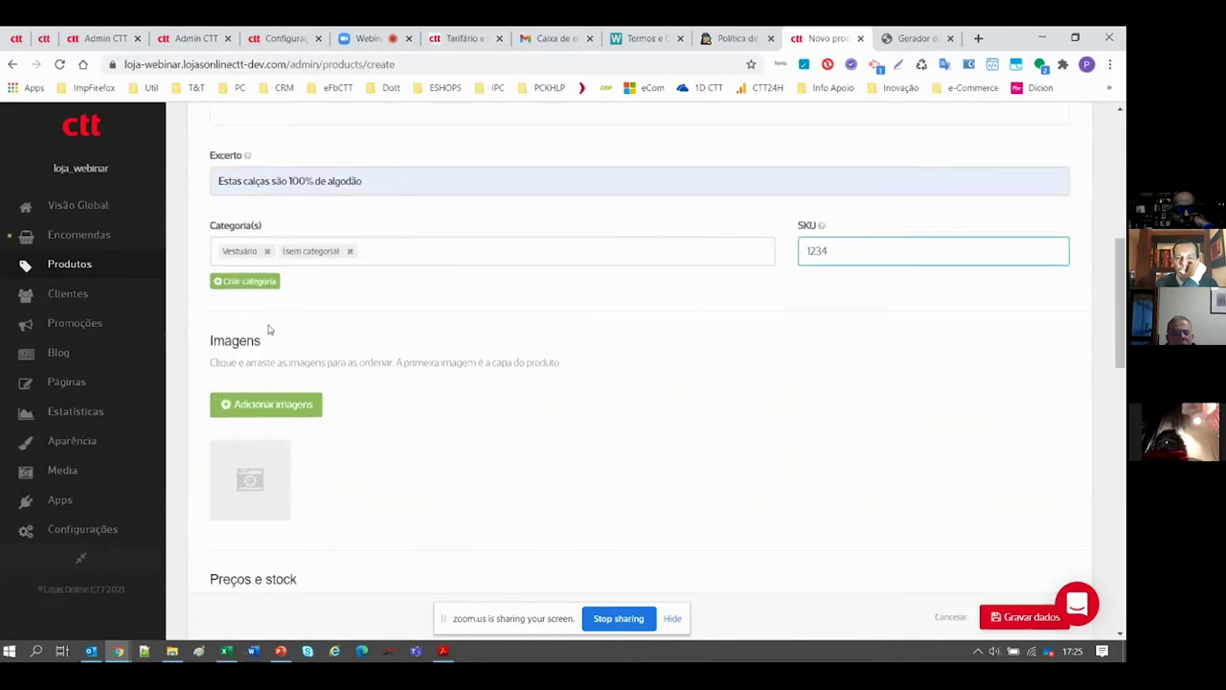
Step: Upload calcas_ganga.png from Pictures as the product's cover image
{"action": "left_click", "coordinate": [258, 412]}
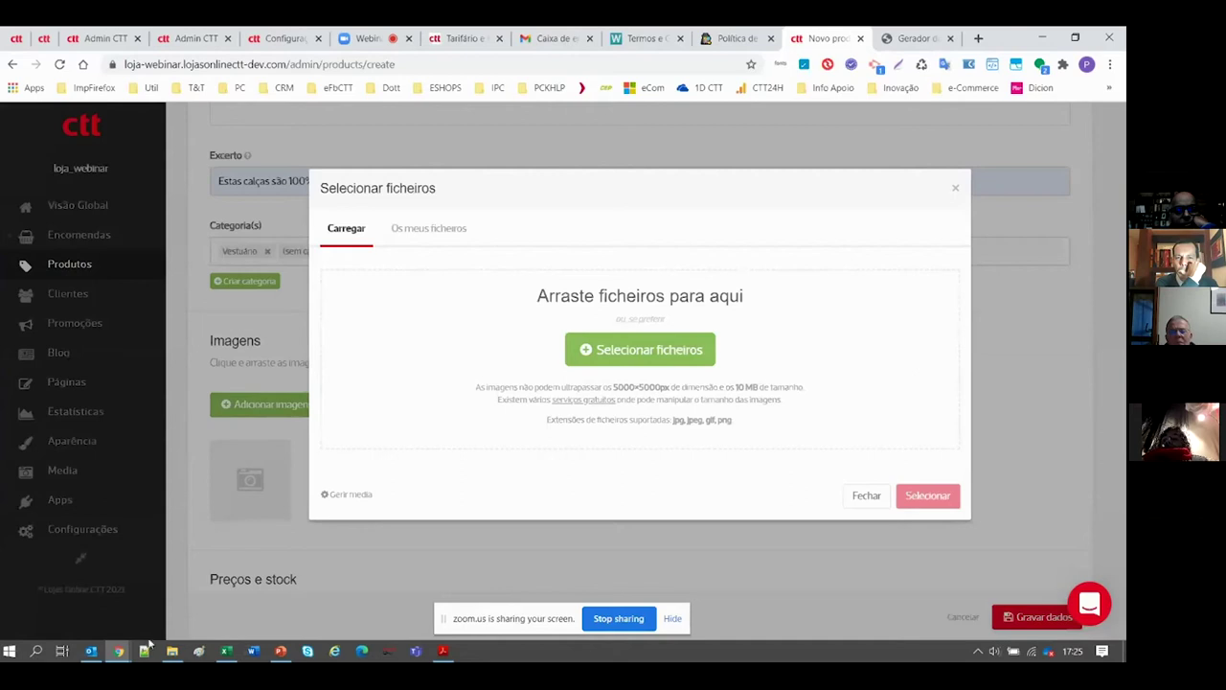
{"action": "left_click", "coordinate": [171, 651]}
{"action": "left_click_drag", "start_coordinate": [273, 299], "coordinate": [624, 374]}
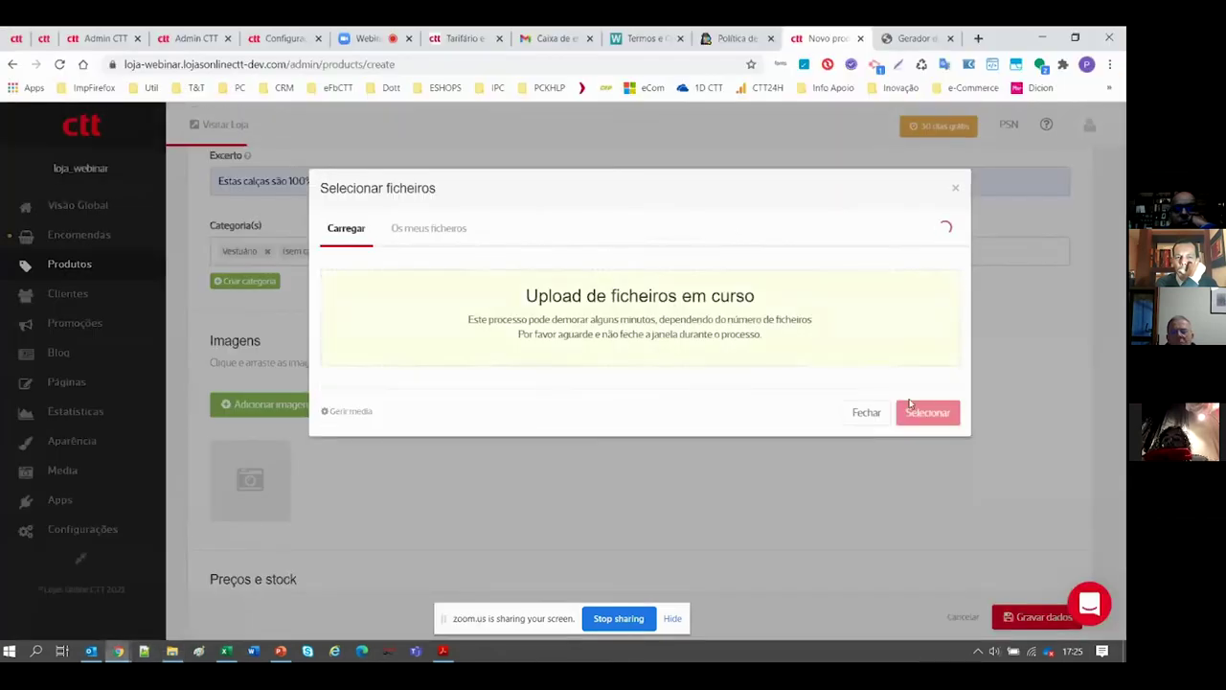
{"action": "left_click", "coordinate": [926, 410]}
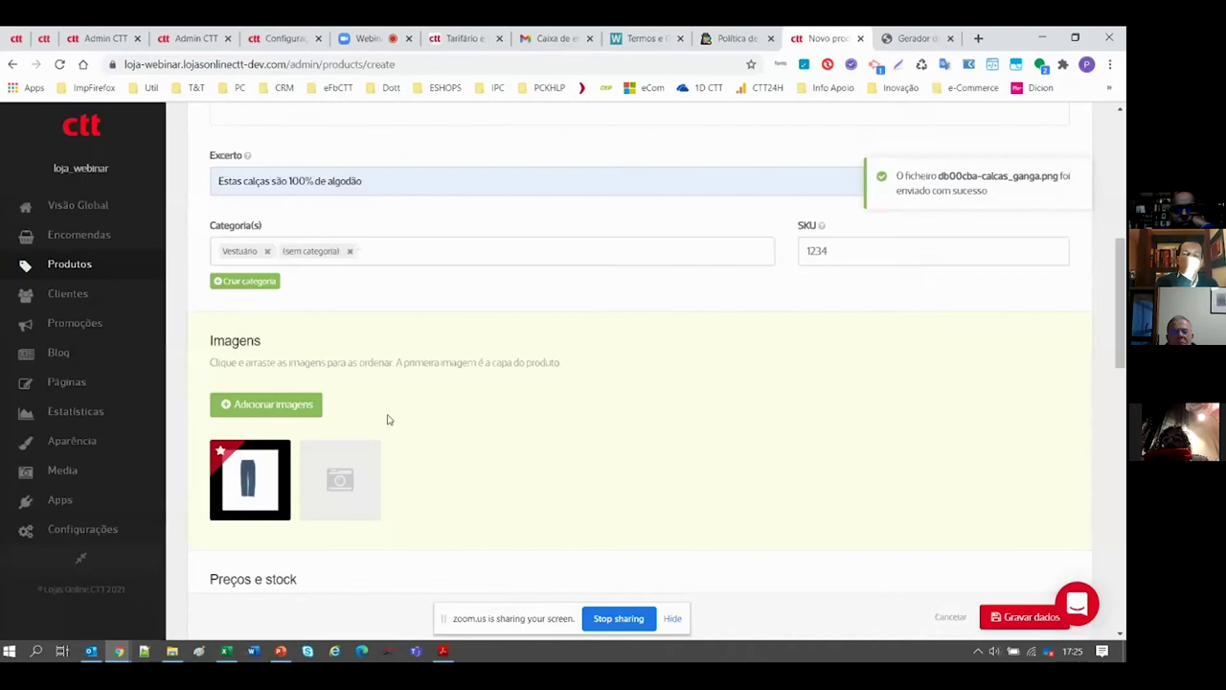
Step: Set the price to 15 € and the promotional price to 10 €
{"action": "scroll", "coordinate": [445, 403], "scroll_direction": "down", "scroll_amount": 3}
{"action": "scroll", "coordinate": [444, 374], "scroll_direction": "up", "scroll_amount": 2}
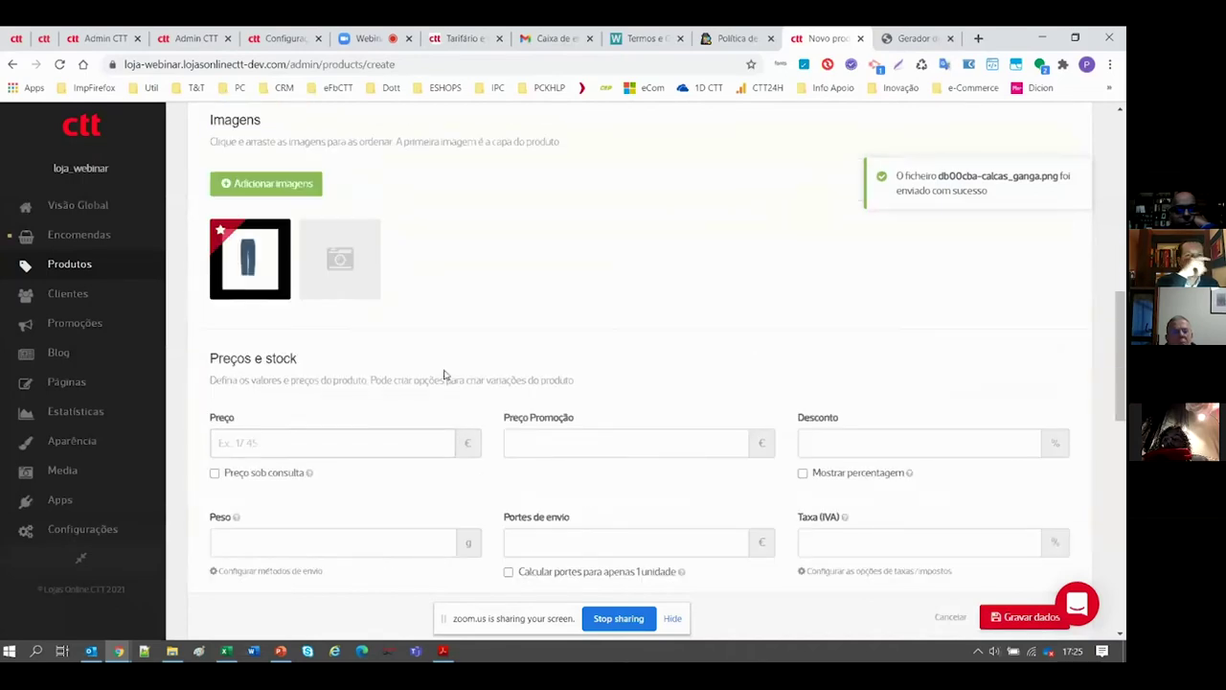
{"action": "scroll", "coordinate": [494, 506], "scroll_direction": "down", "scroll_amount": 2}
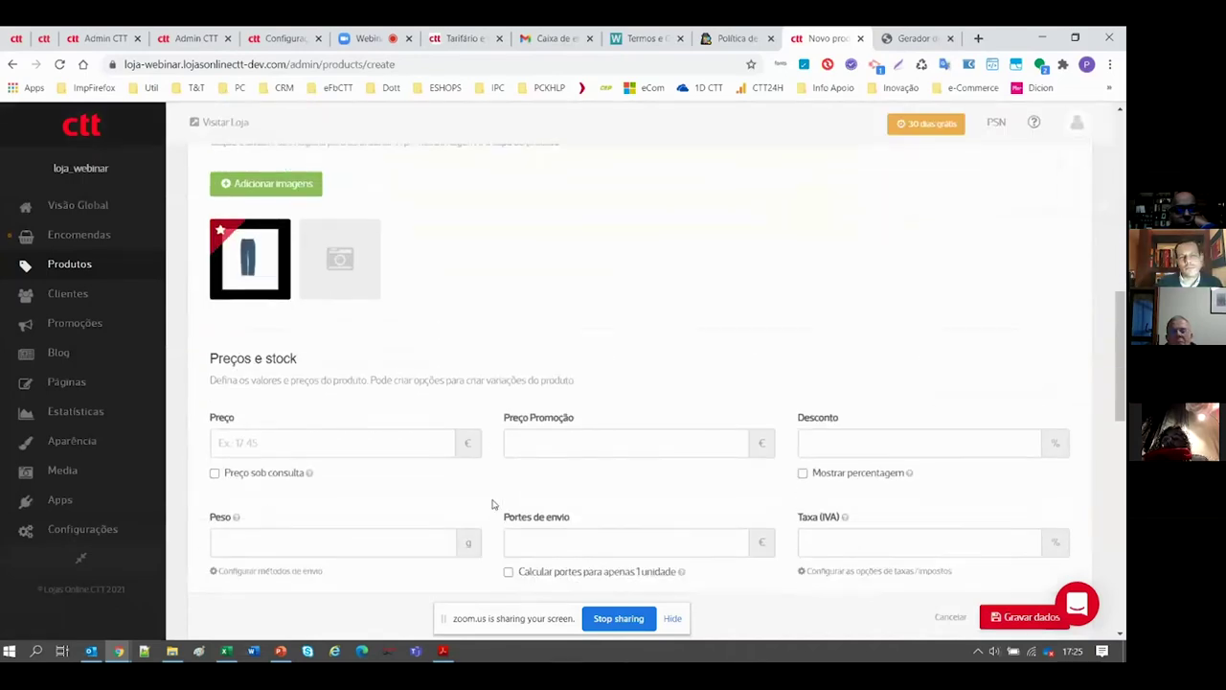
{"action": "scroll", "coordinate": [479, 480], "scroll_direction": "down", "scroll_amount": 1}
{"action": "left_click", "coordinate": [250, 374]}
{"action": "type", "text": "14"}
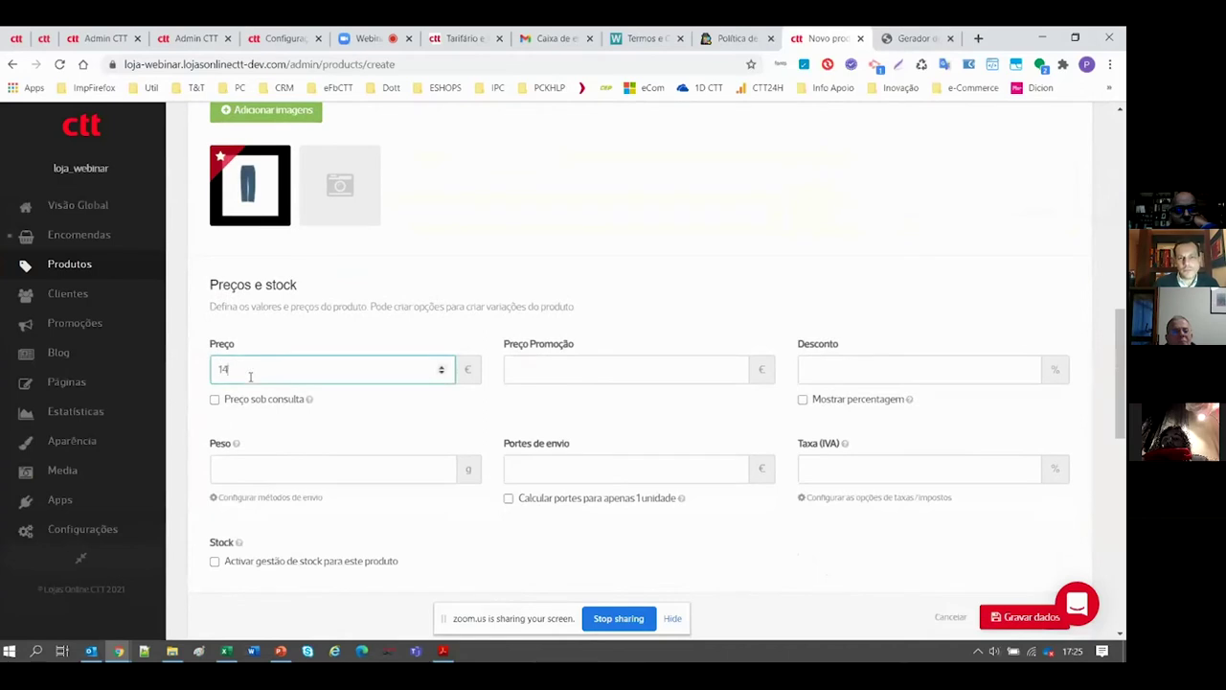
{"action": "left_click", "coordinate": [574, 368]}
{"action": "type", "text": "10"}
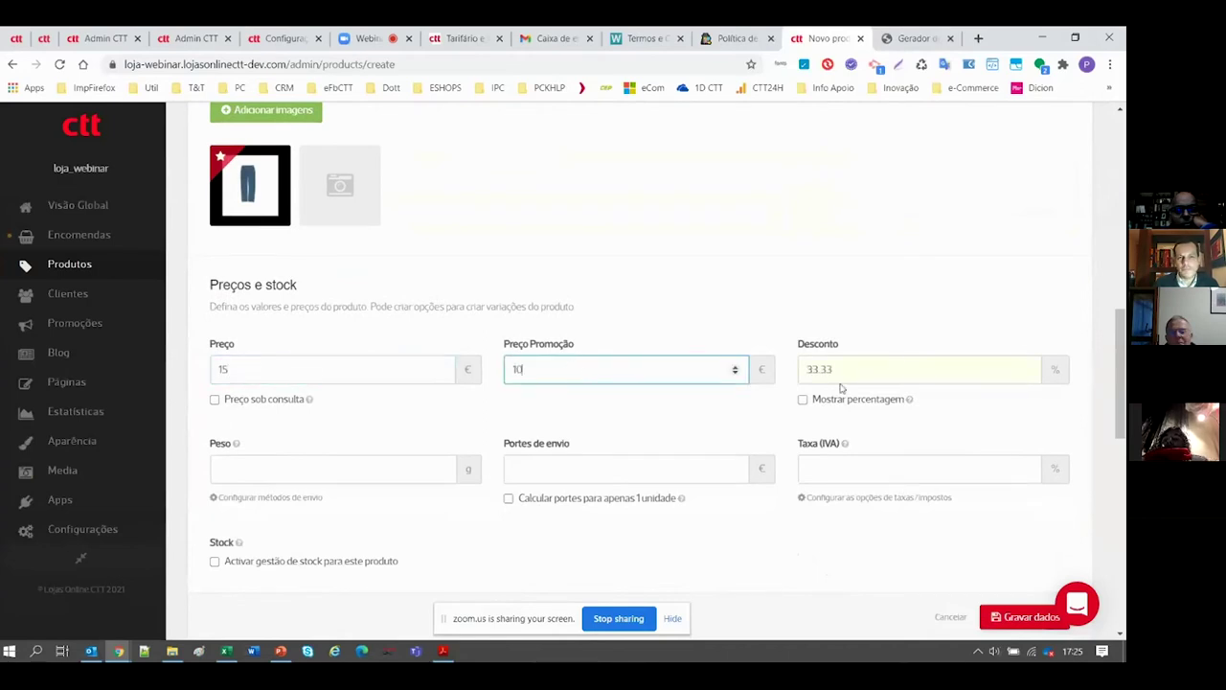
{"action": "left_click", "coordinate": [900, 361]}
Step: Set the product weight to 200 g and the VAT rate to 23%
{"action": "left_click", "coordinate": [337, 467]}
{"action": "type", "text": "200"}
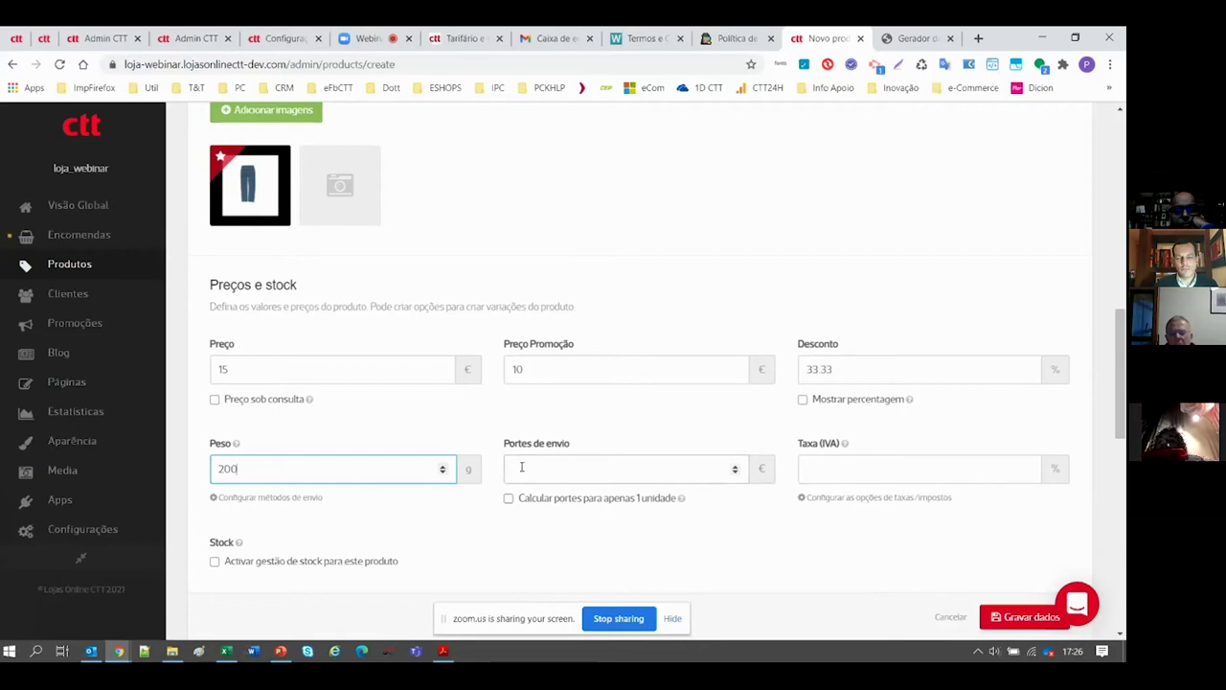
{"action": "left_click", "coordinate": [830, 473]}
{"action": "type", "text": "23"}
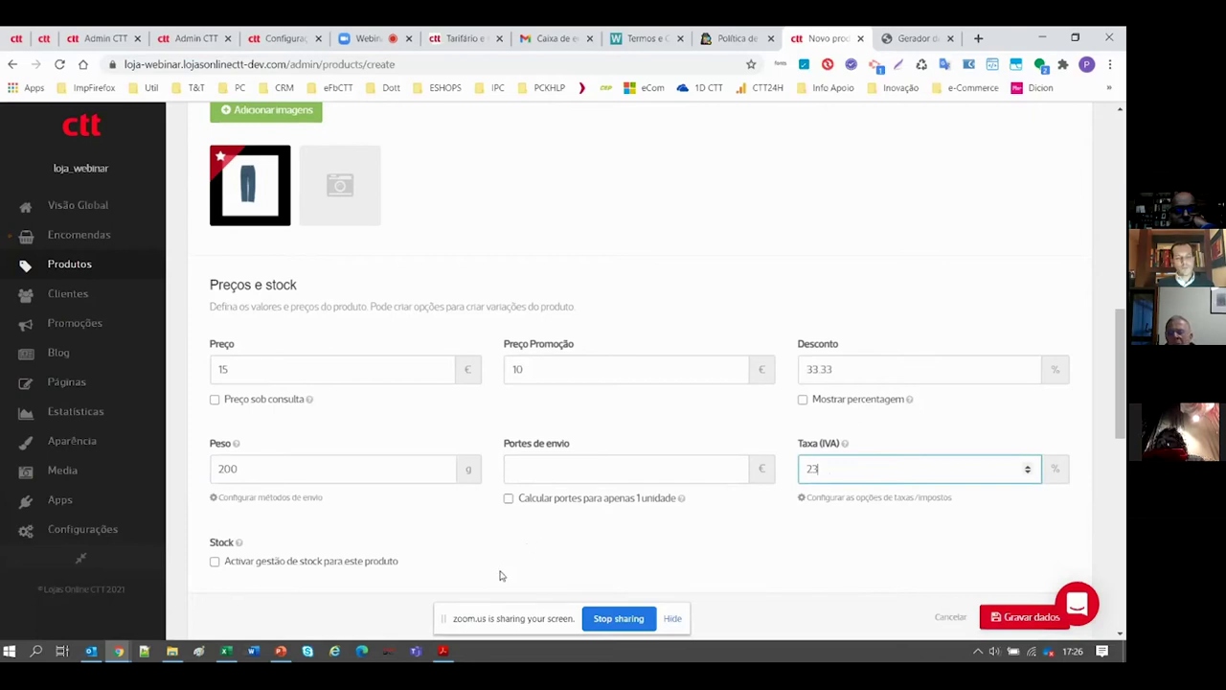
{"action": "scroll", "coordinate": [499, 575], "scroll_direction": "down", "scroll_amount": 2}
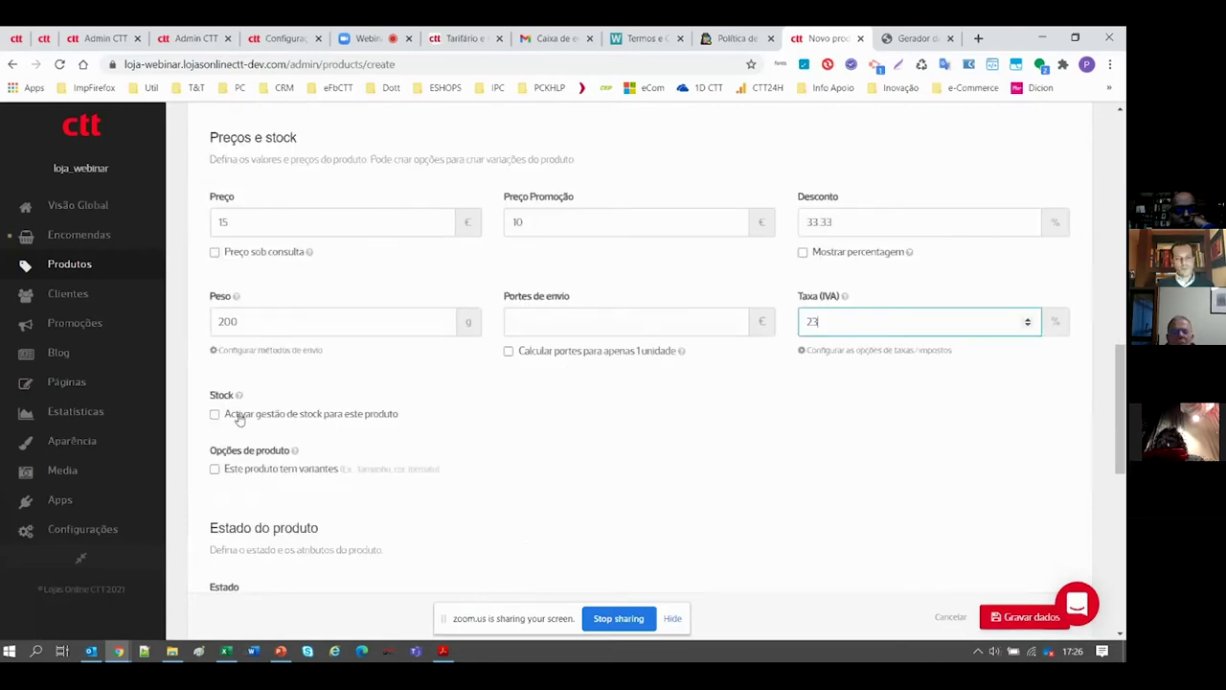
Step: Enable stock management with 100 units, stock notification at 200, and orders without stock allowed
{"action": "left_click", "coordinate": [214, 414]}
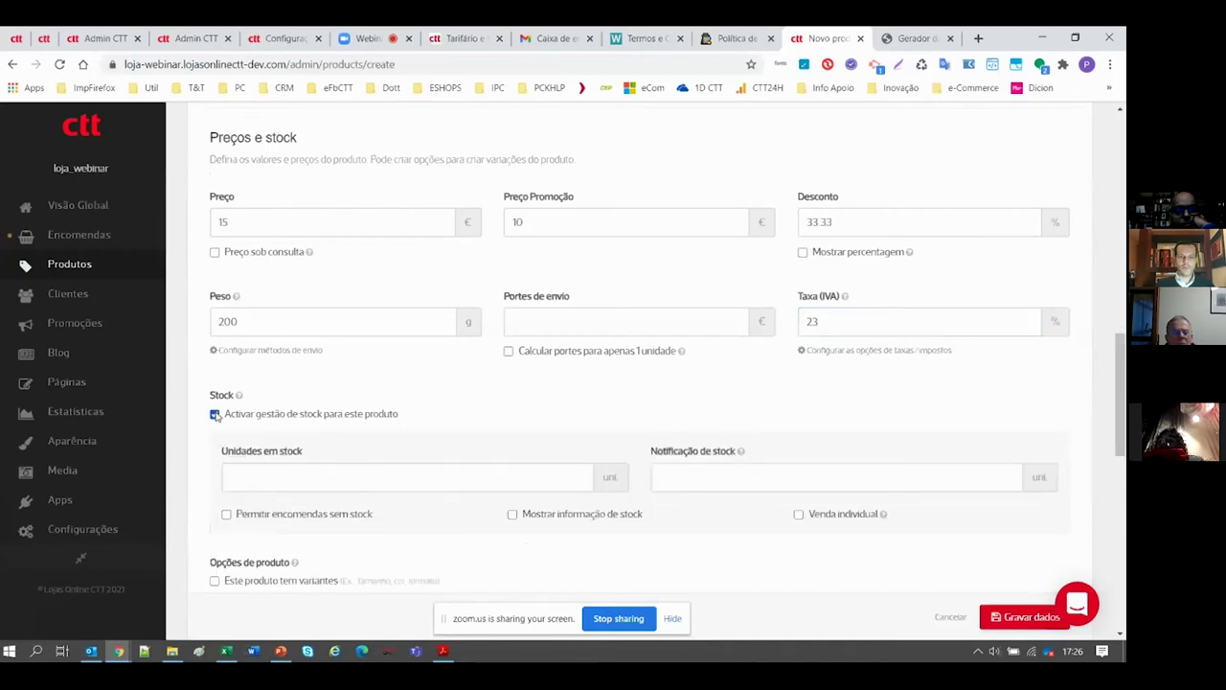
{"action": "left_click", "coordinate": [280, 479]}
{"action": "type", "text": "1"}
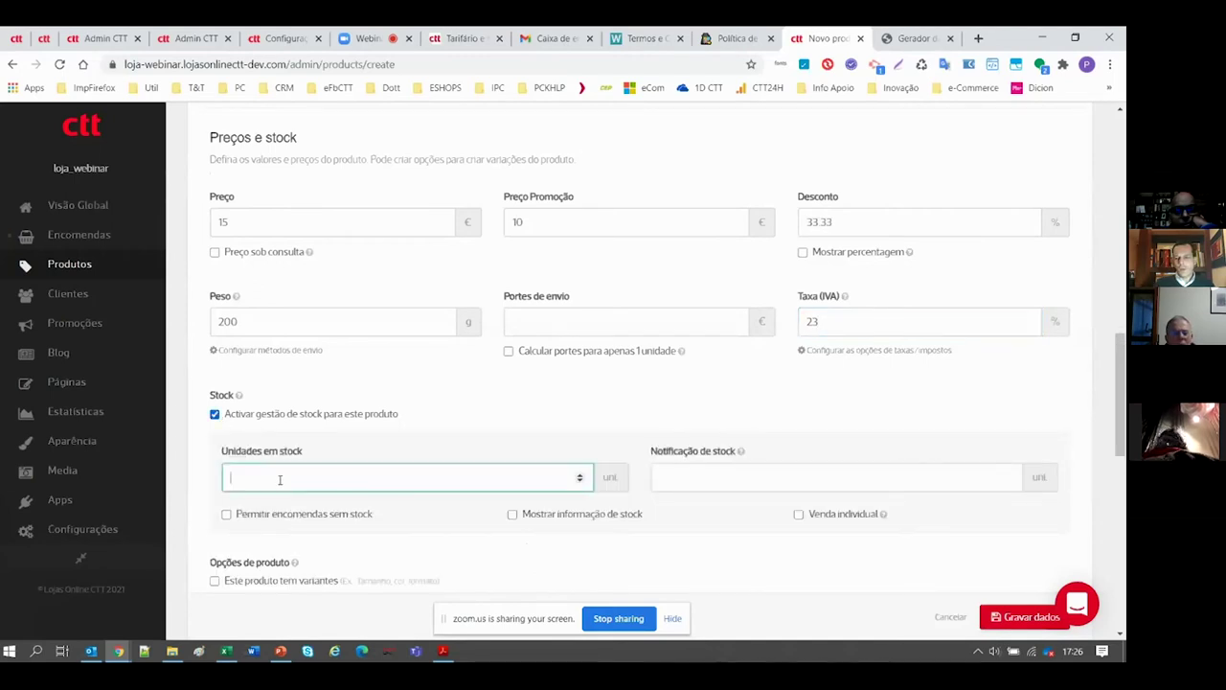
{"action": "type", "text": "00"}
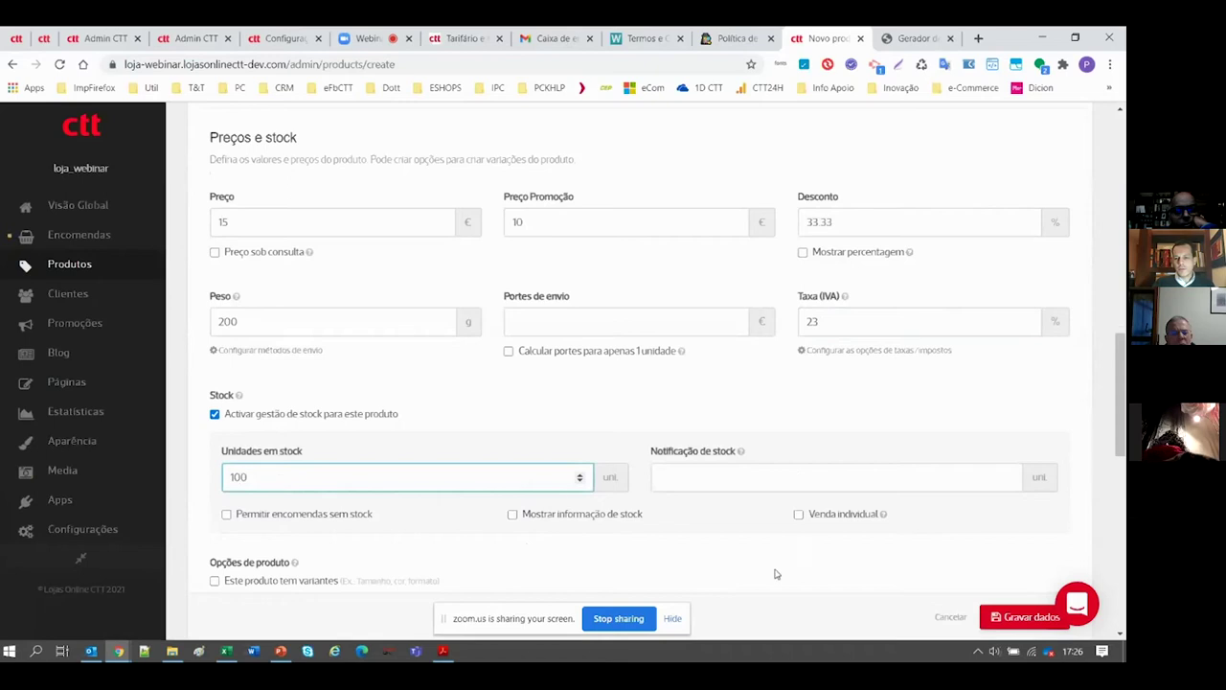
{"action": "left_click", "coordinate": [706, 477]}
{"action": "type", "text": "200"}
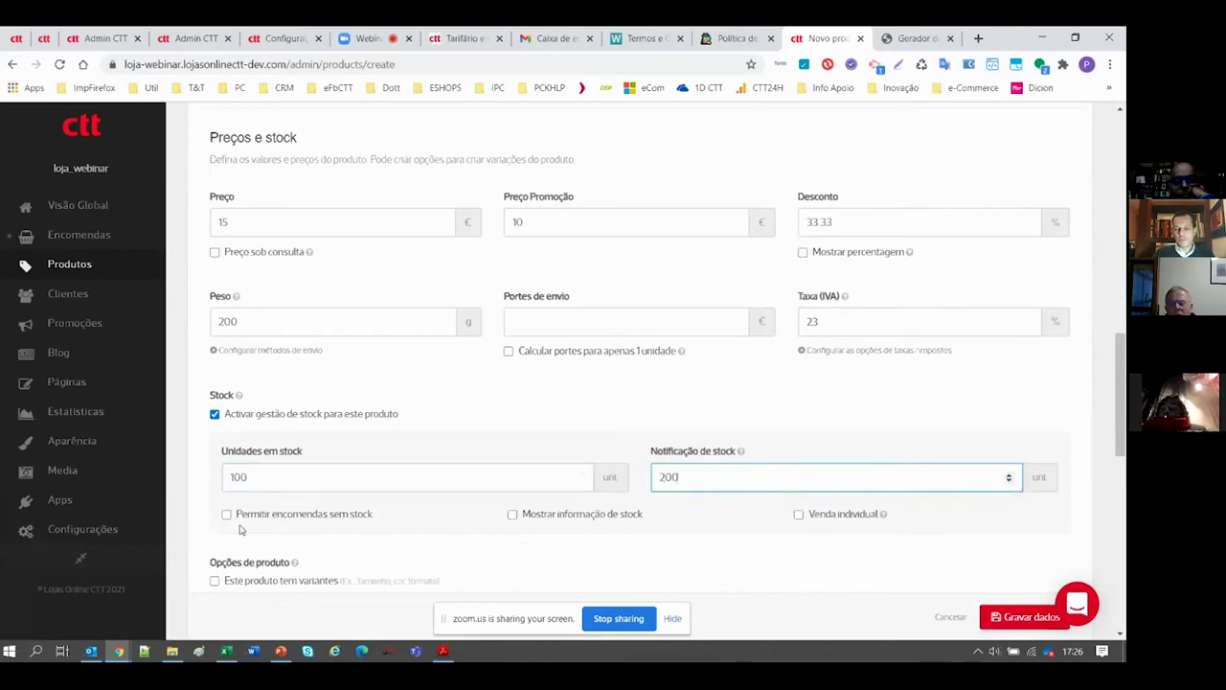
{"action": "left_click", "coordinate": [374, 516]}
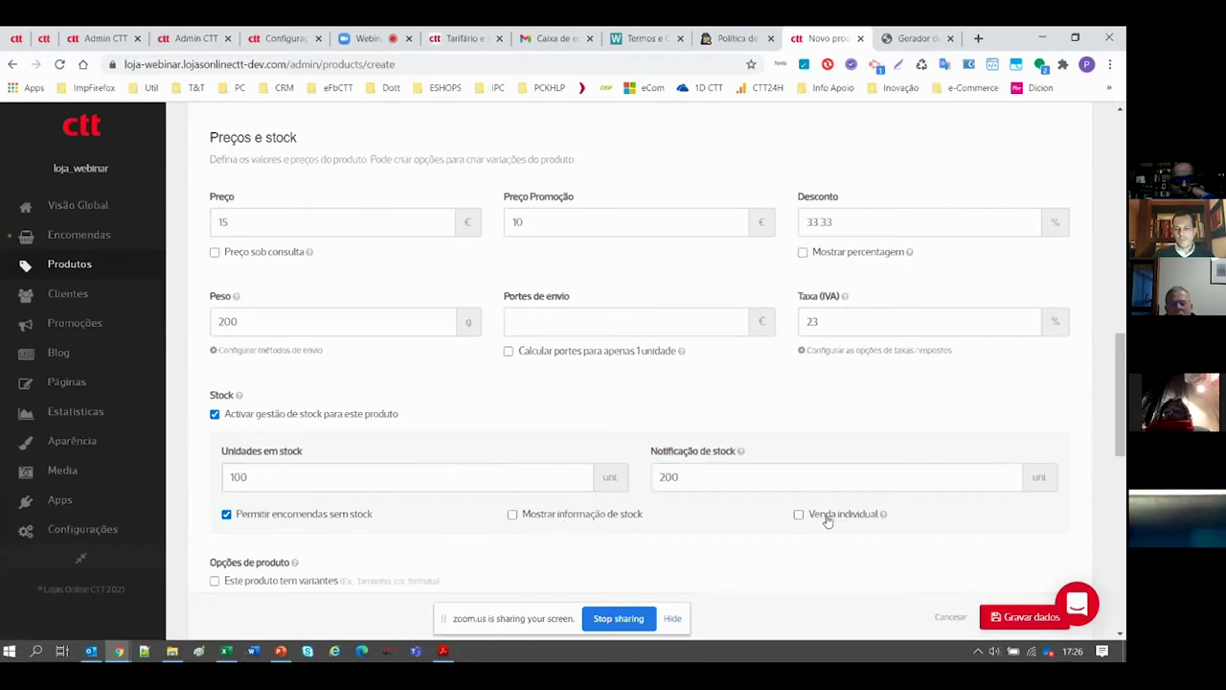
{"action": "scroll", "coordinate": [834, 522], "scroll_direction": "down", "scroll_amount": 1}
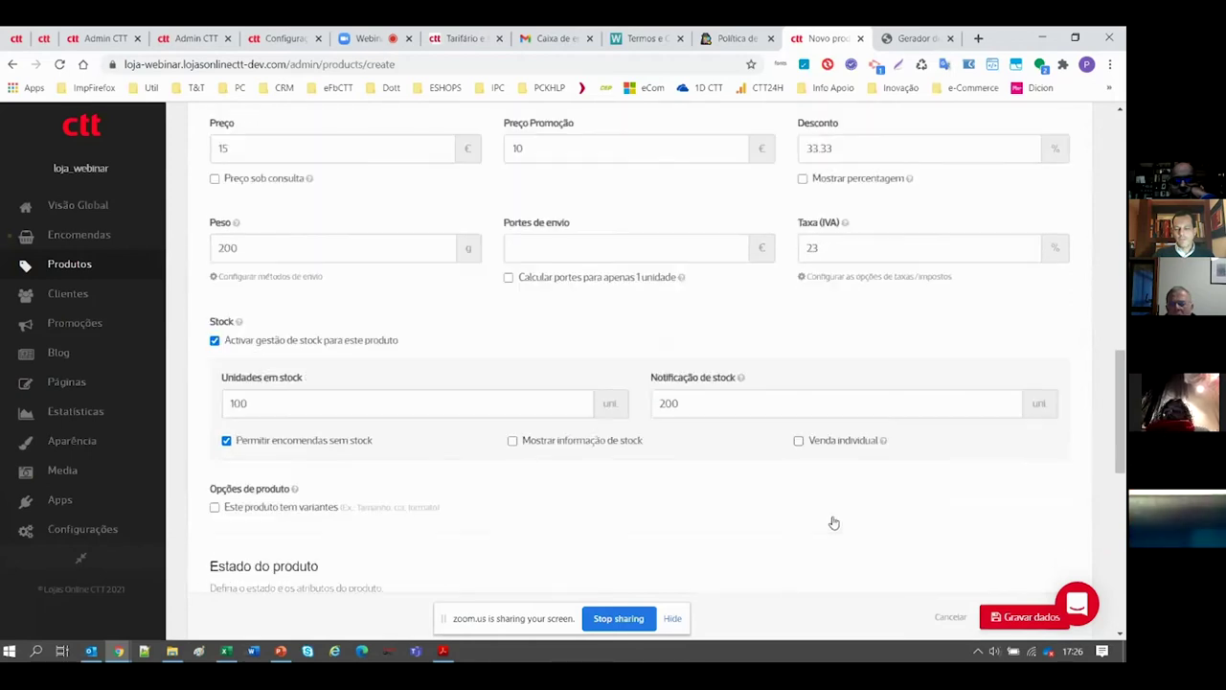
{"action": "scroll", "coordinate": [813, 508], "scroll_direction": "down", "scroll_amount": 2}
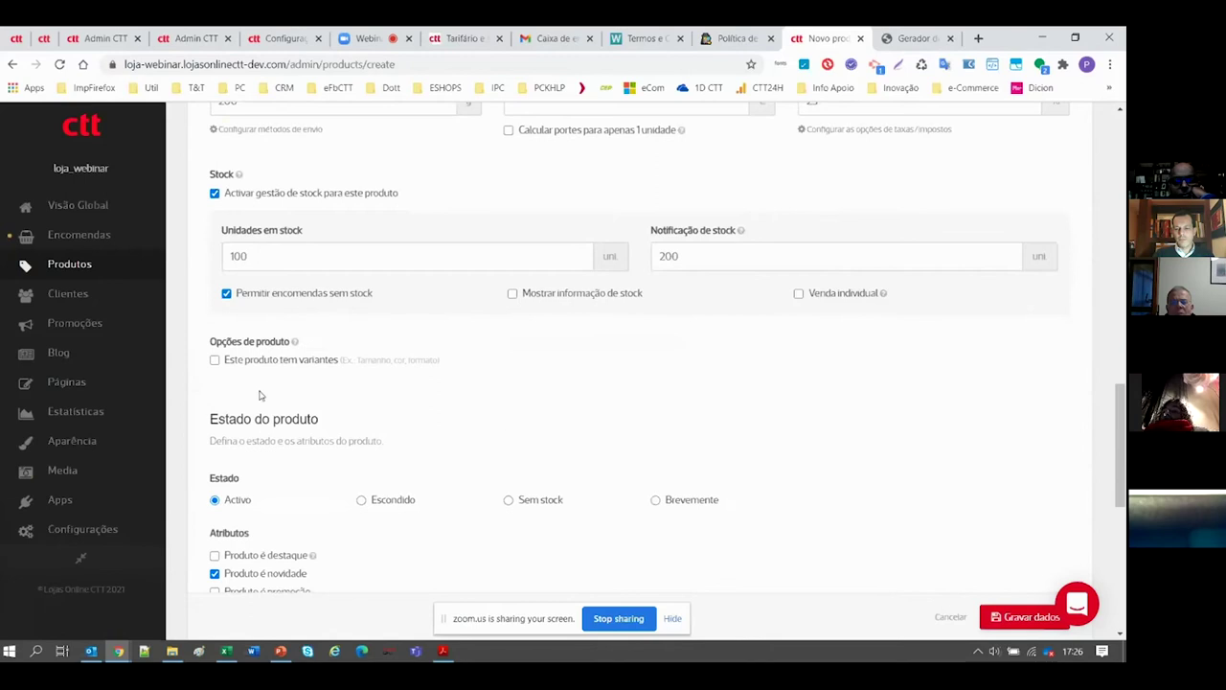
Step: Enable variants and add a 'tamanho' option with the values s, M and L
{"action": "left_click", "coordinate": [214, 361]}
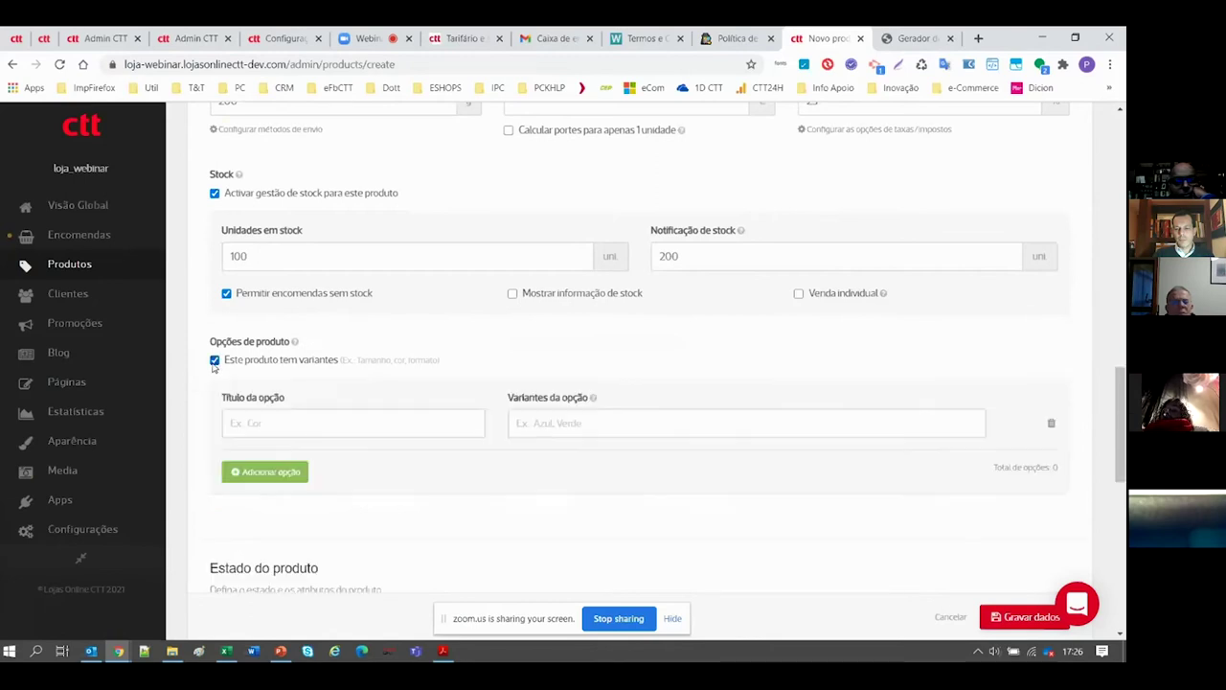
{"action": "left_click", "coordinate": [240, 423]}
{"action": "type", "text": "tamano"}
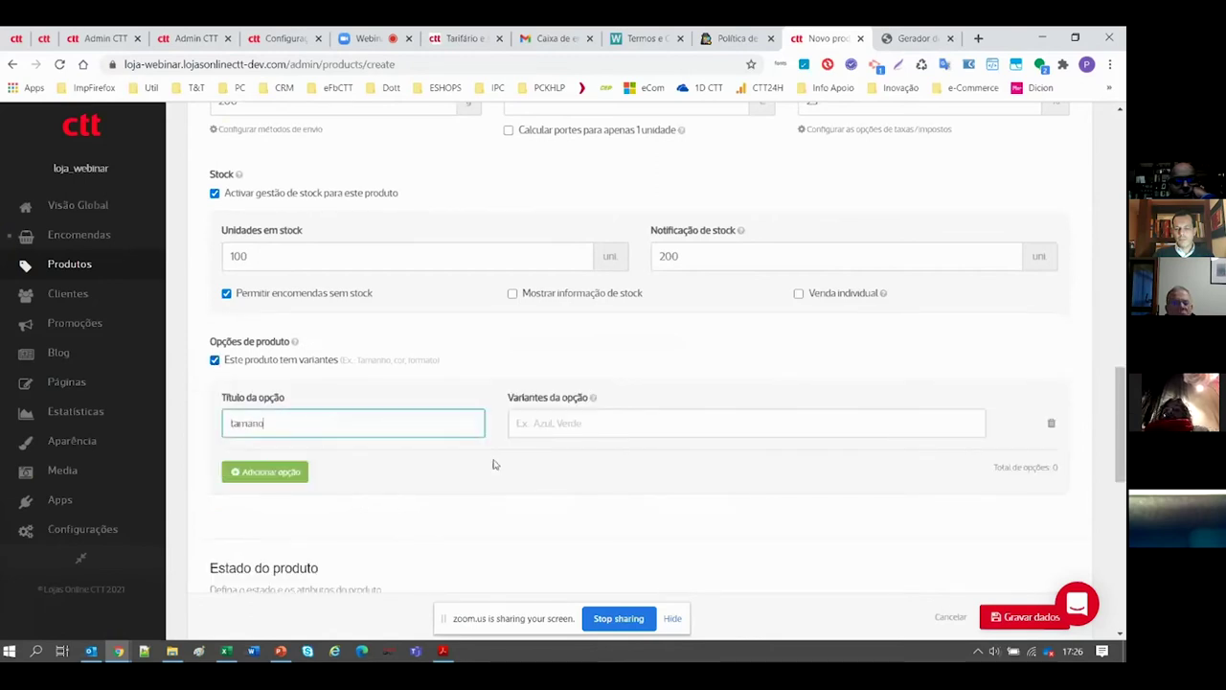
{"action": "key", "text": "BackSpace"}
{"action": "type", "text": "ho"}
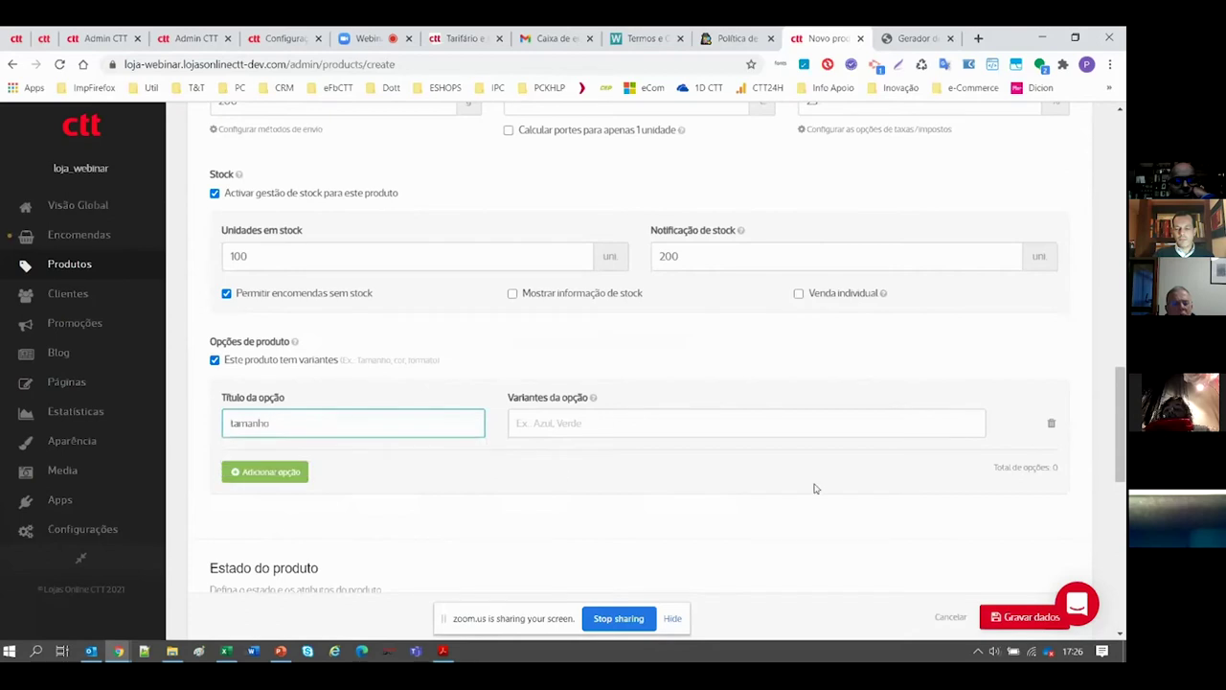
{"action": "left_click", "coordinate": [575, 422]}
{"action": "type", "text": "s"}
{"action": "key", "text": "Return"}
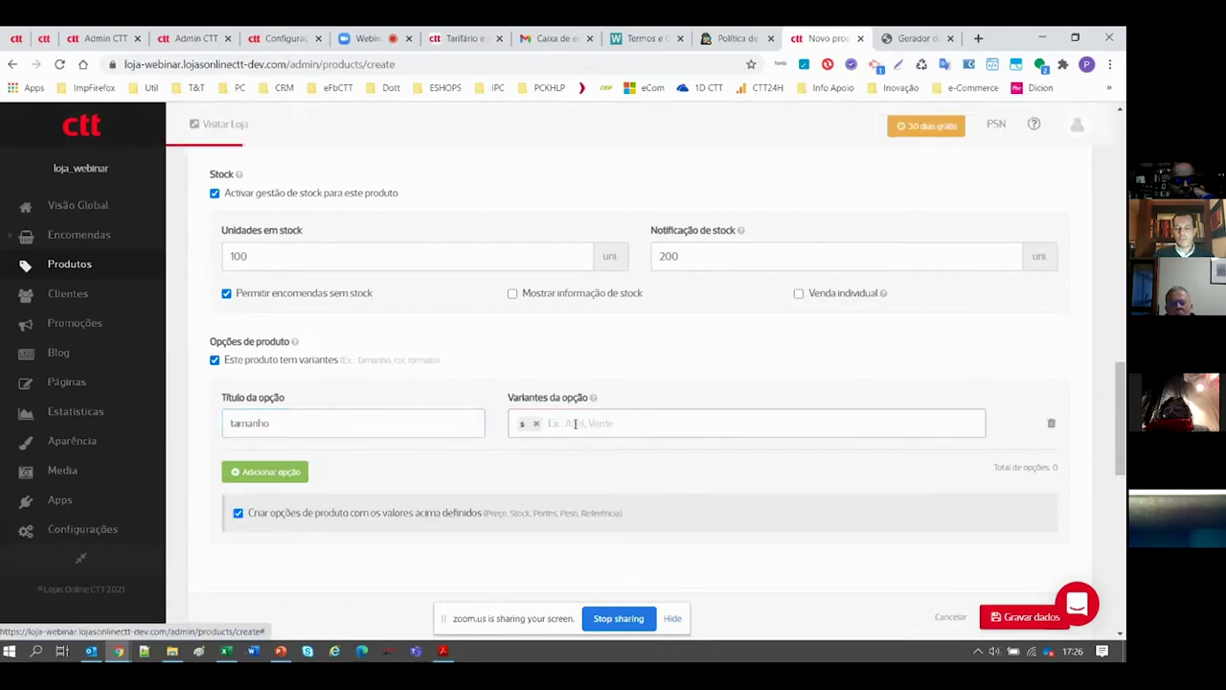
{"action": "type", "text": "M"}
{"action": "key", "text": "Return"}
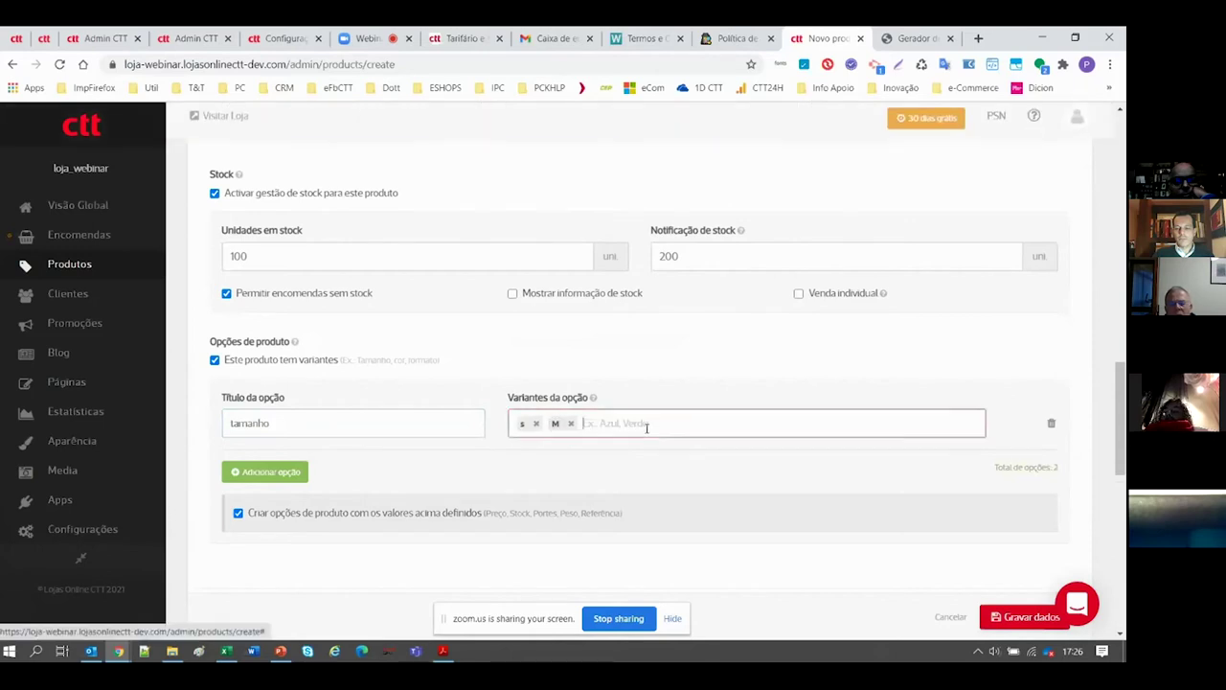
{"action": "type", "text": "L"}
{"action": "key", "text": "Return"}
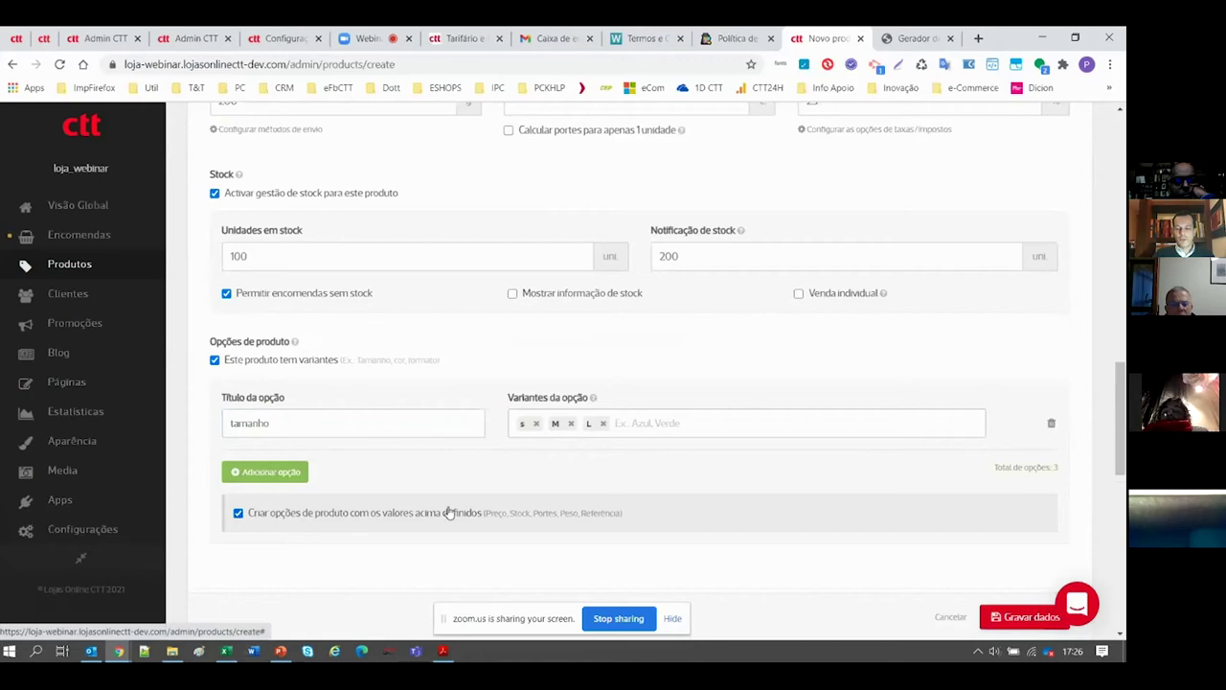
Step: Show the per-variant table listing each size at 15 € with 100 in stock
{"action": "scroll", "coordinate": [448, 512], "scroll_direction": "down", "scroll_amount": 3}
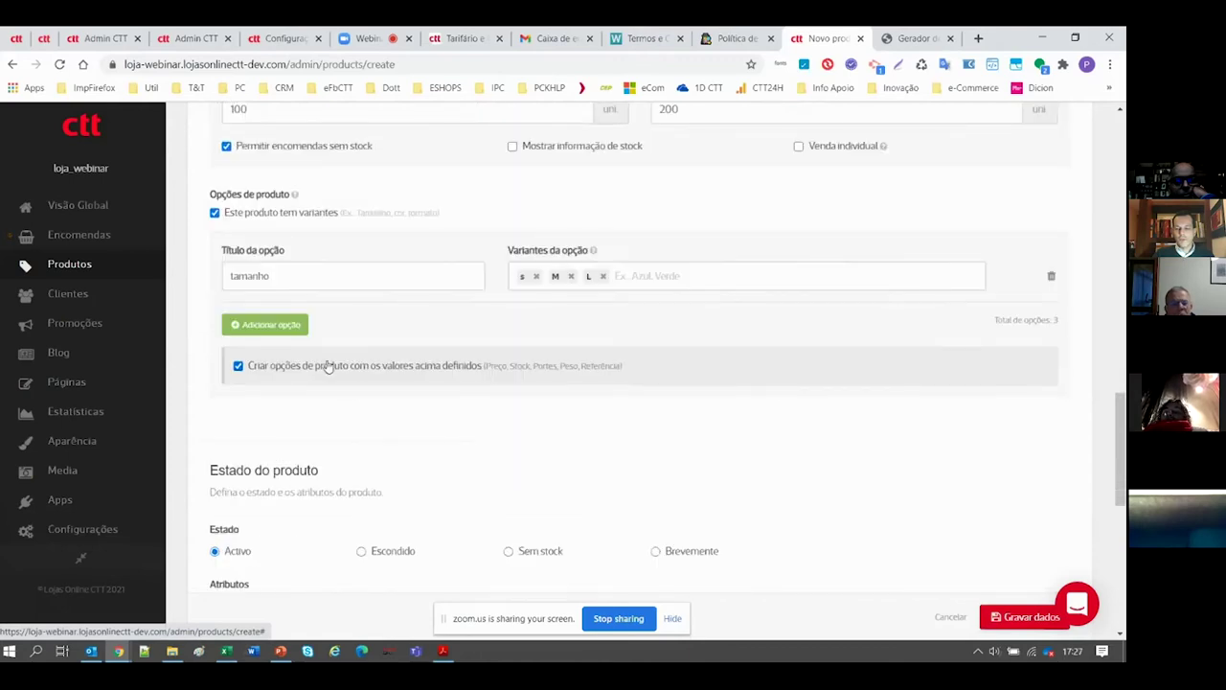
{"action": "left_click", "coordinate": [324, 364]}
{"action": "scroll", "coordinate": [322, 366], "scroll_direction": "down", "scroll_amount": 2}
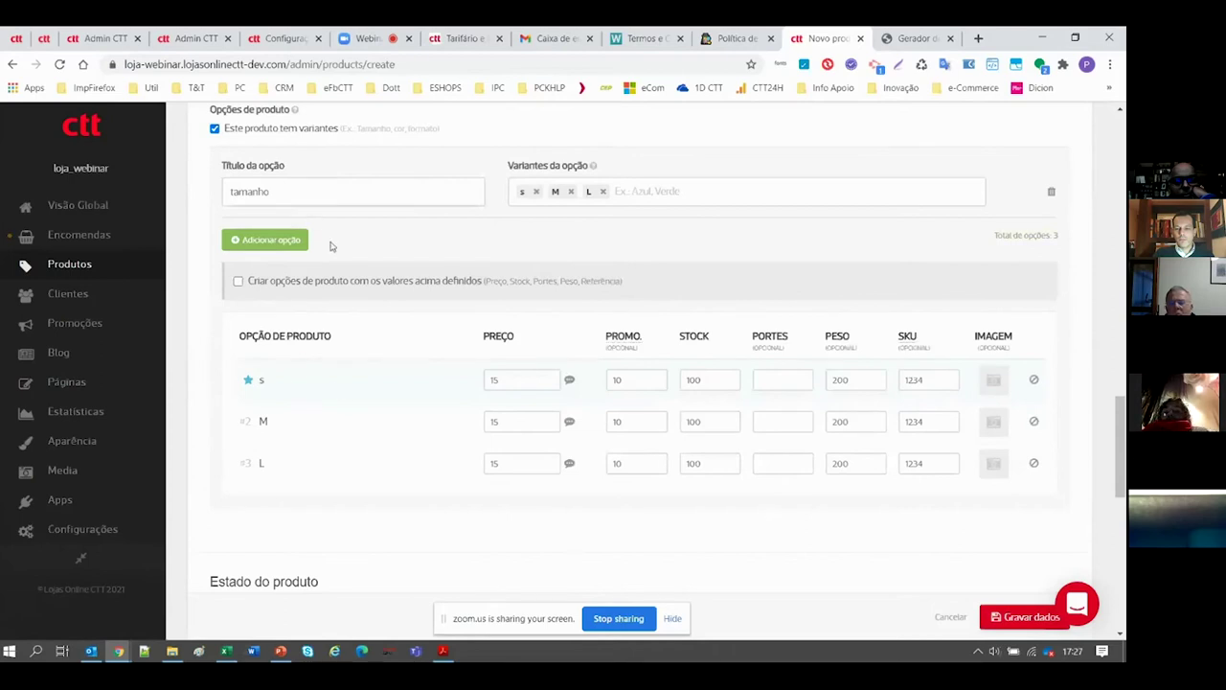
{"action": "scroll", "coordinate": [269, 466], "scroll_direction": "up", "scroll_amount": 2}
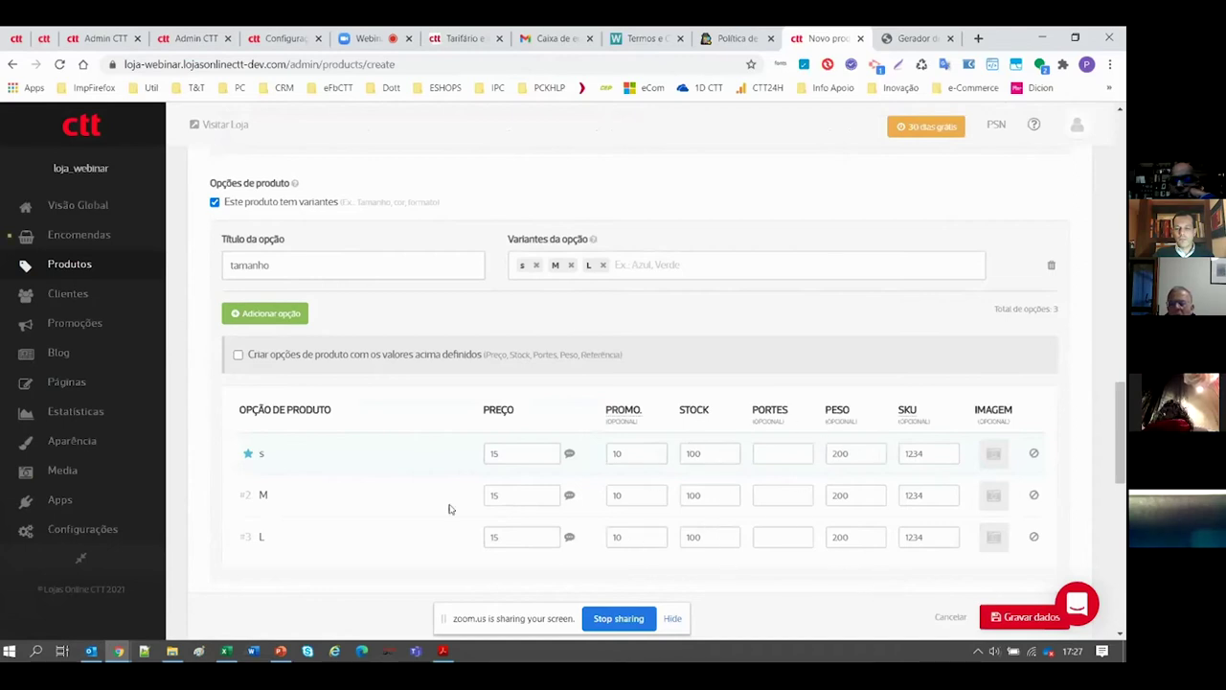
{"action": "scroll", "coordinate": [438, 498], "scroll_direction": "up", "scroll_amount": 1}
{"action": "scroll", "coordinate": [391, 392], "scroll_direction": "down", "scroll_amount": 1}
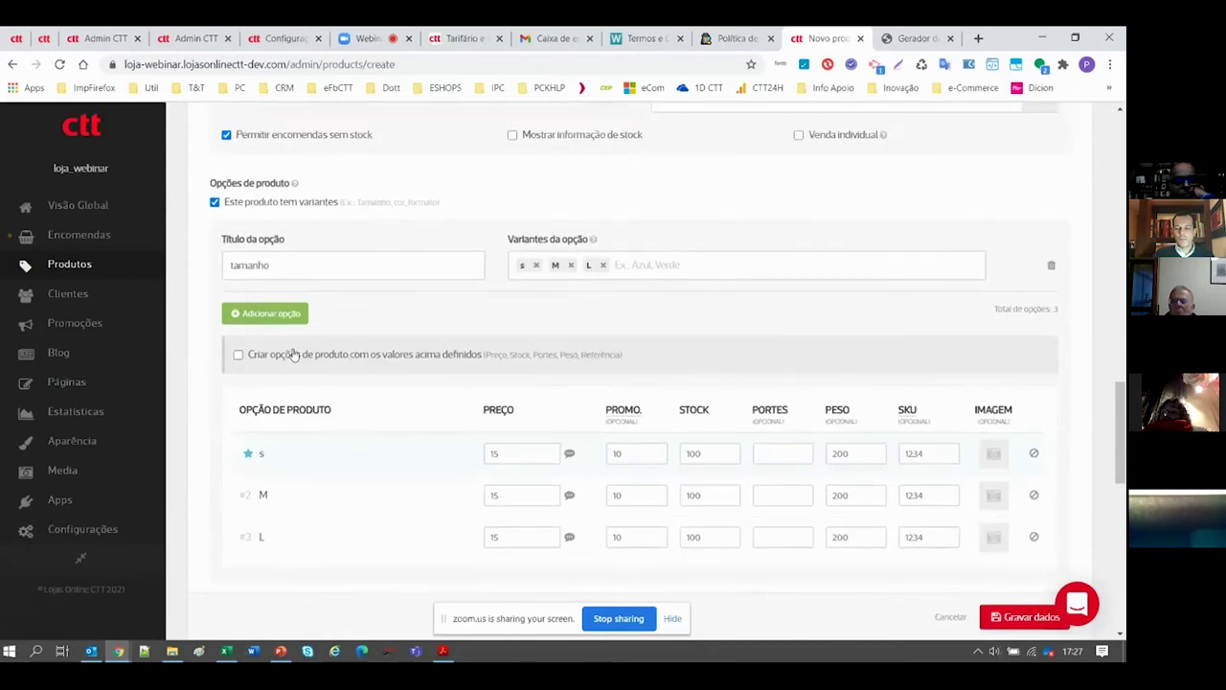
{"action": "scroll", "coordinate": [239, 359], "scroll_direction": "down", "scroll_amount": 2}
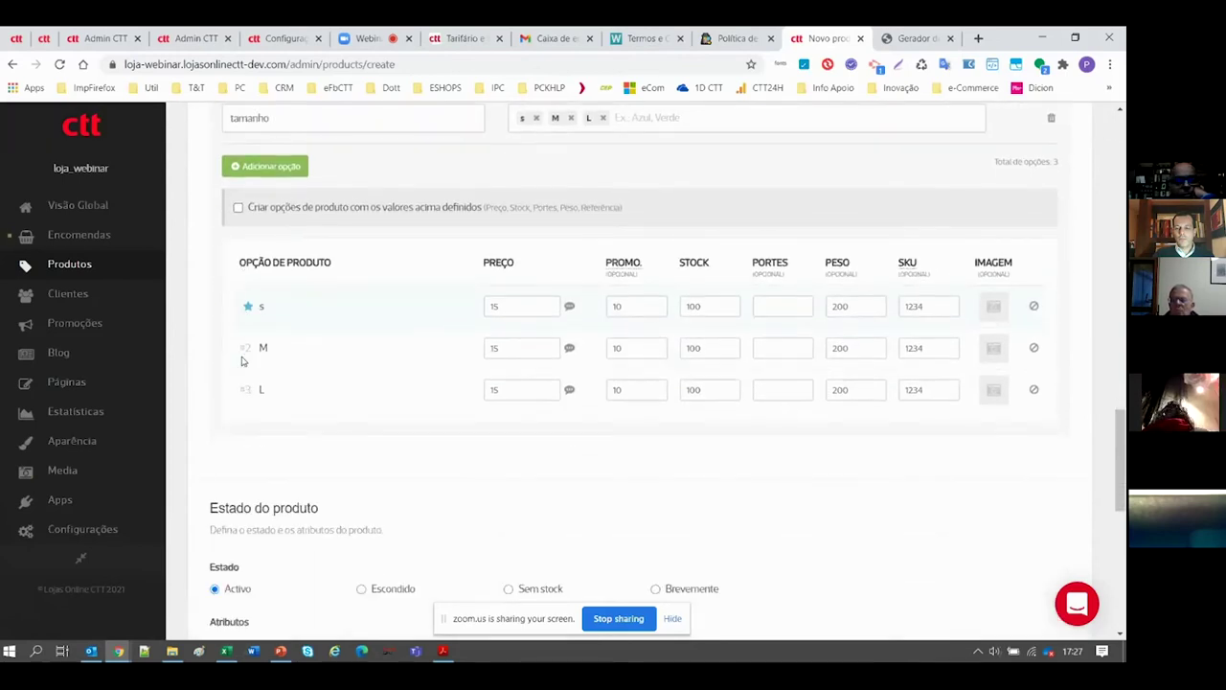
{"action": "scroll", "coordinate": [242, 360], "scroll_direction": "down", "scroll_amount": 4}
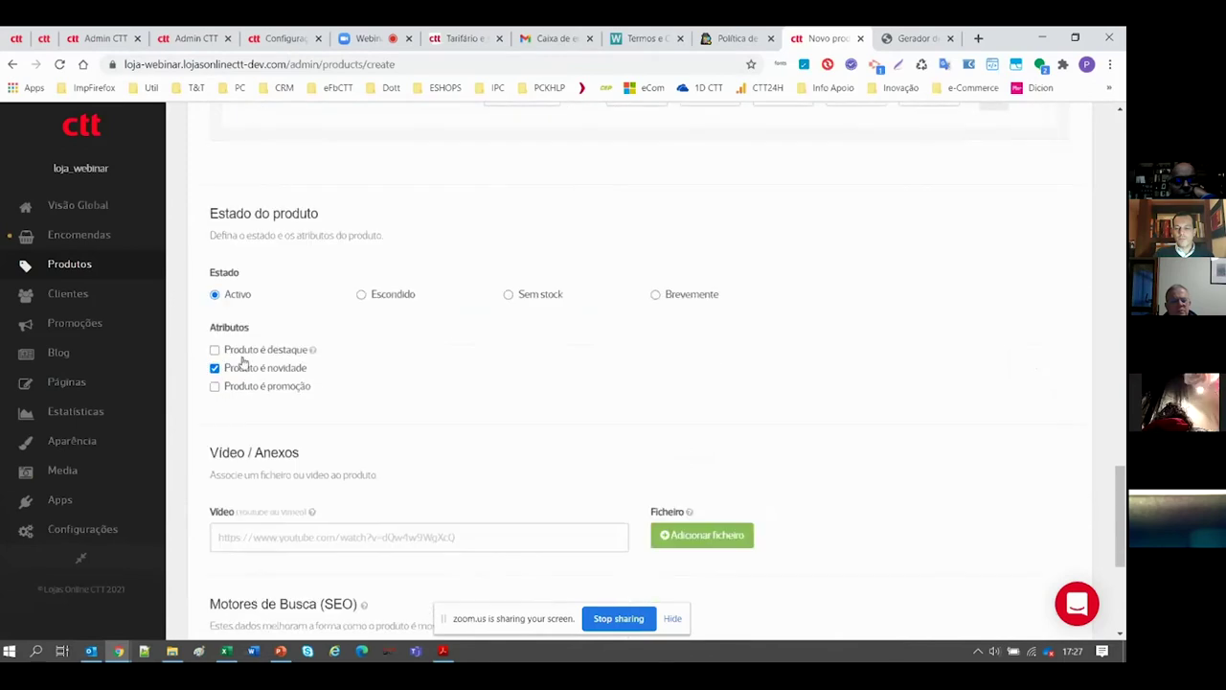
{"action": "scroll", "coordinate": [227, 216], "scroll_direction": "up", "scroll_amount": 3}
{"action": "scroll", "coordinate": [227, 217], "scroll_direction": "up", "scroll_amount": 1}
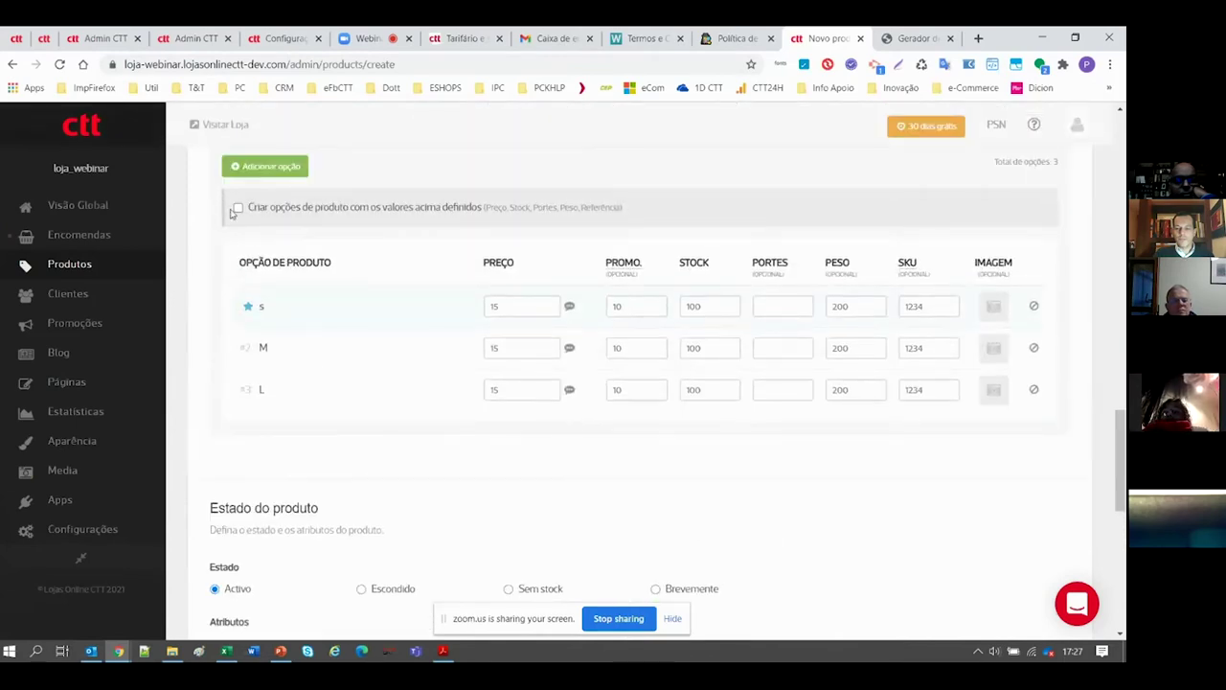
Step: Collapse the variant table and move down to the Motores de Busca (SEO) section
{"action": "left_click", "coordinate": [239, 209]}
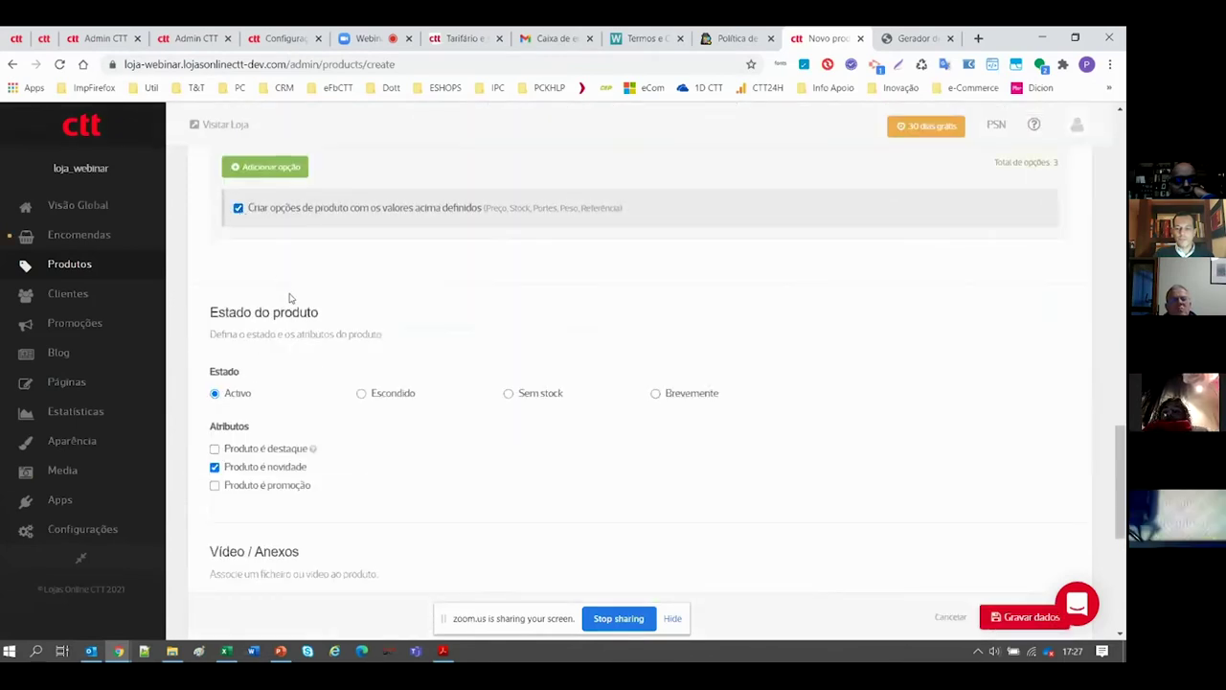
{"action": "scroll", "coordinate": [290, 298], "scroll_direction": "down", "scroll_amount": 2}
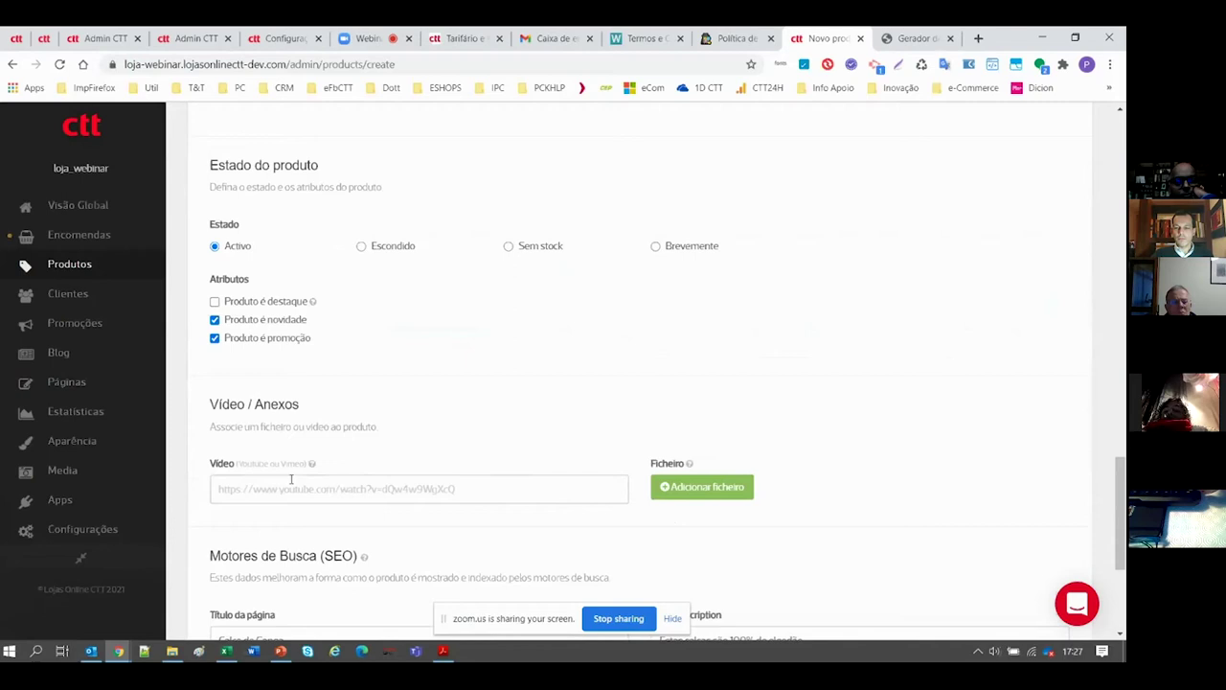
{"action": "scroll", "coordinate": [667, 506], "scroll_direction": "down", "scroll_amount": 3}
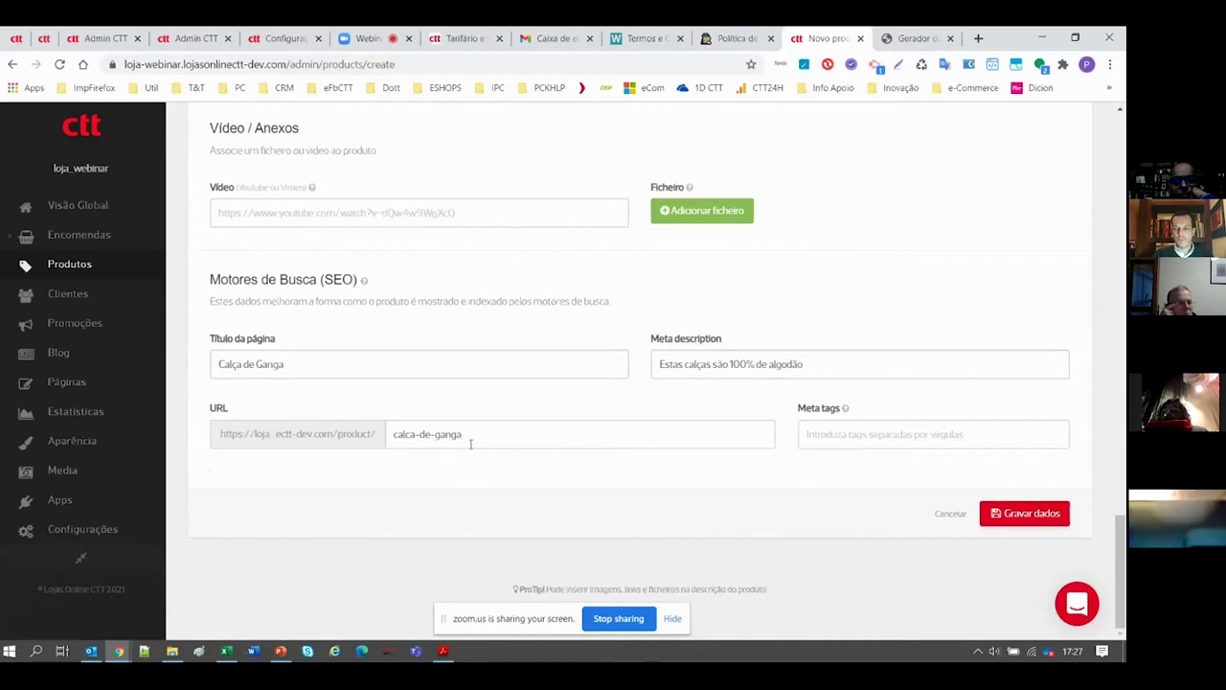
Step: Add meta tags 'calcas, algodao, ganga' and attempt to save, which fails for missing stock units
{"action": "left_click", "coordinate": [816, 434]}
{"action": "type", "text": "ca"}
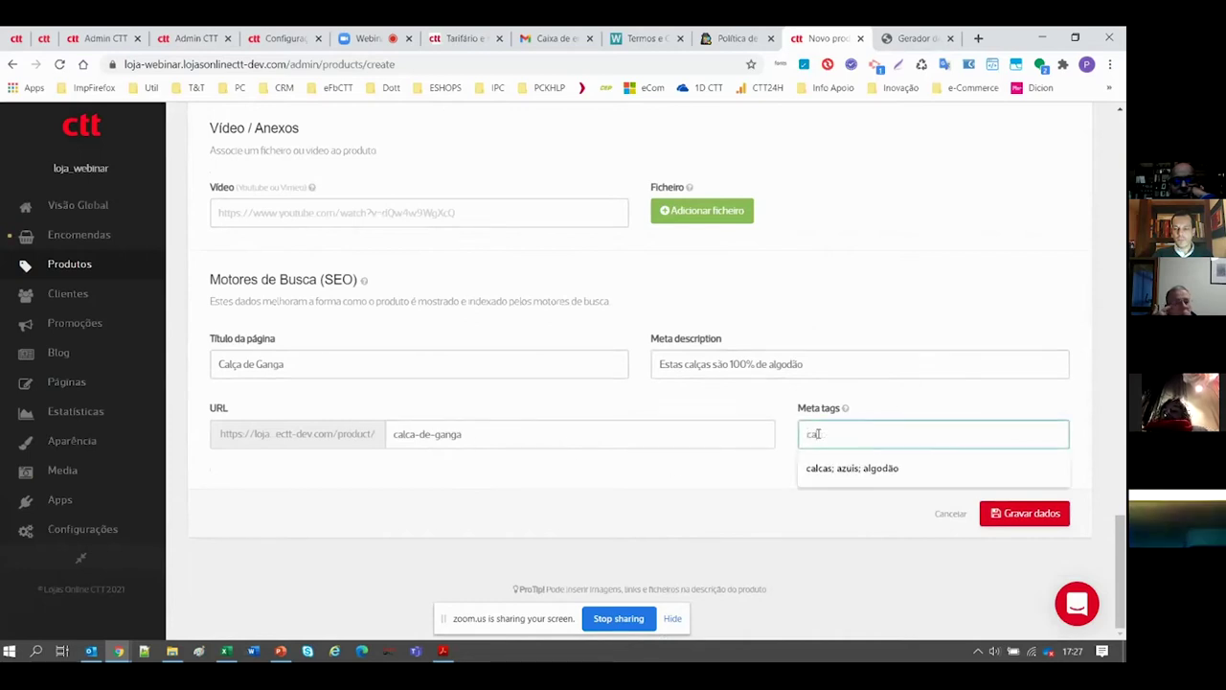
{"action": "type", "text": "lcas, algodao, ganga"}
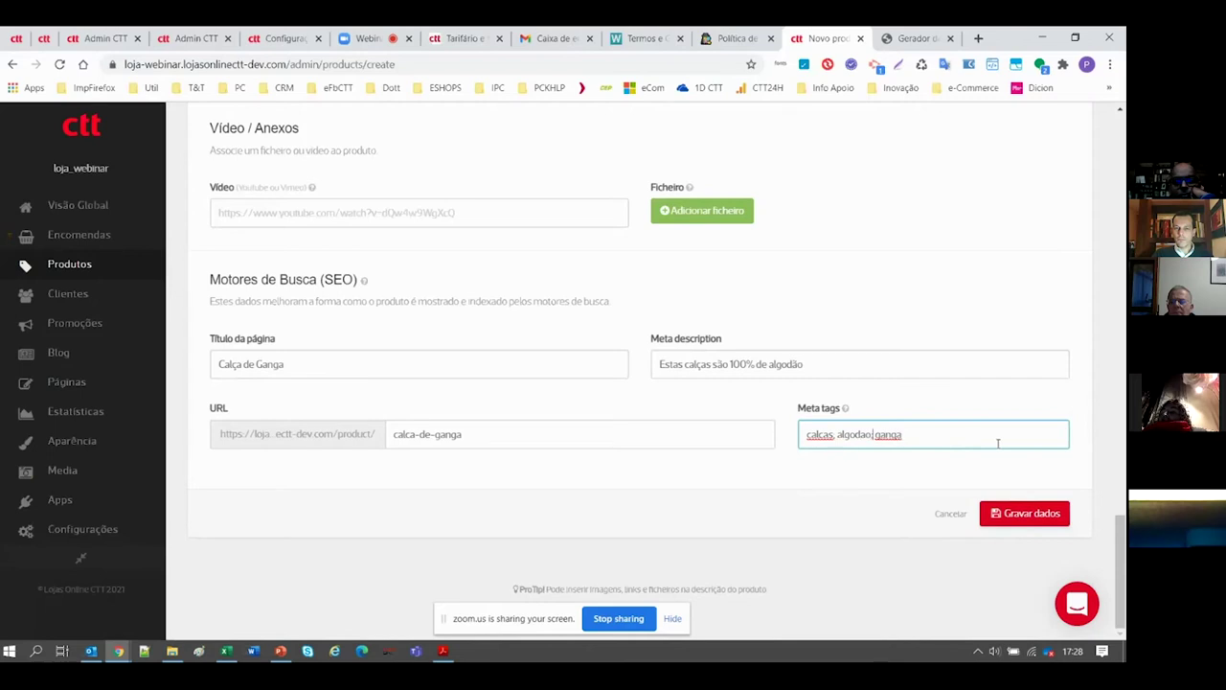
{"action": "left_click", "coordinate": [1045, 520]}
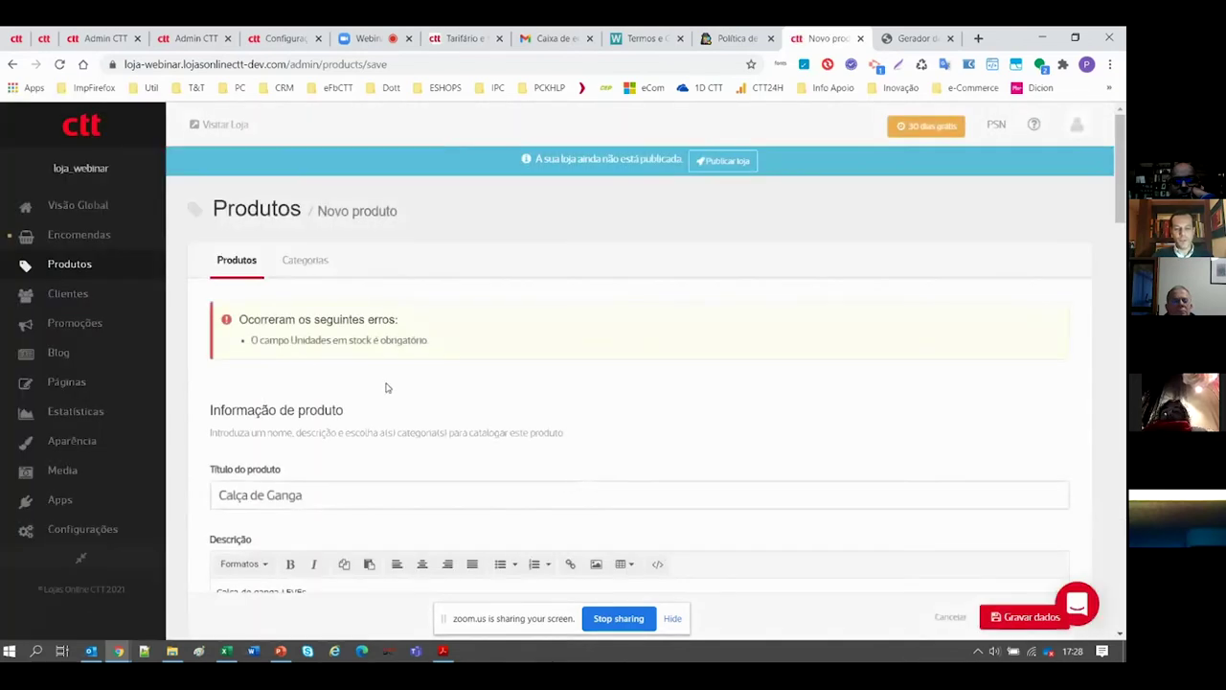
Step: Enter 100 units in stock, lower the stock notification to 20, and save Calça de Ganga
{"action": "scroll", "coordinate": [388, 379], "scroll_direction": "down", "scroll_amount": 10}
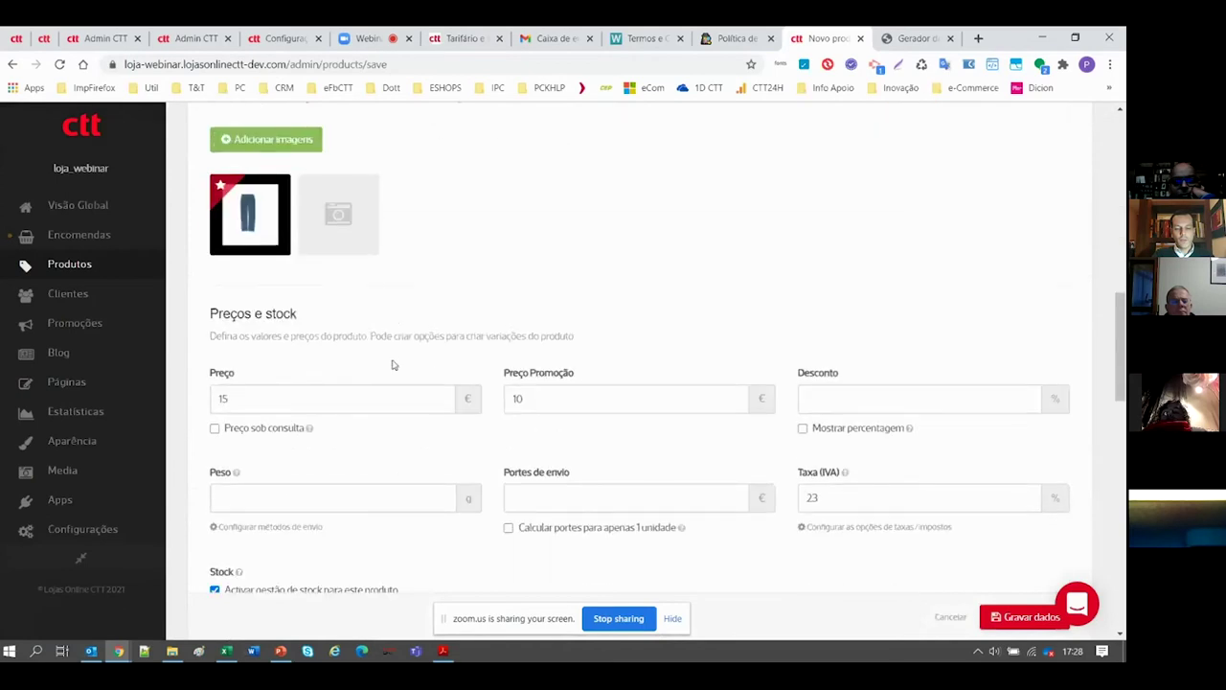
{"action": "scroll", "coordinate": [391, 364], "scroll_direction": "down", "scroll_amount": 1}
{"action": "scroll", "coordinate": [452, 372], "scroll_direction": "down", "scroll_amount": 3}
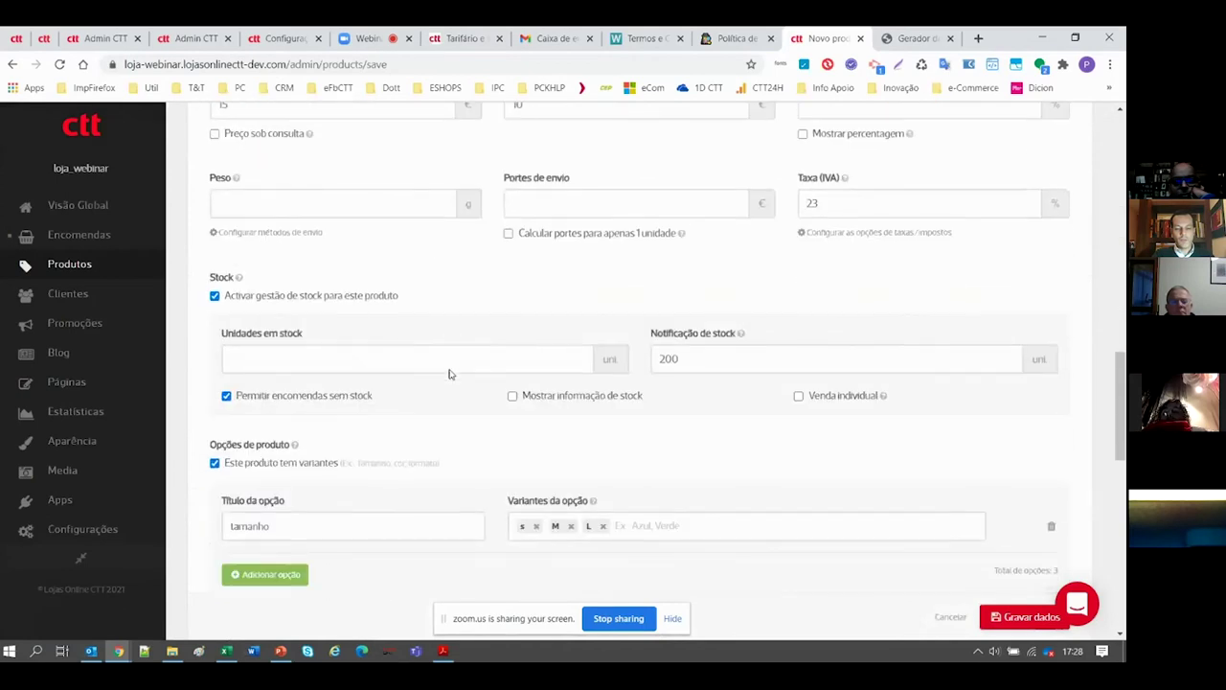
{"action": "left_click", "coordinate": [408, 361]}
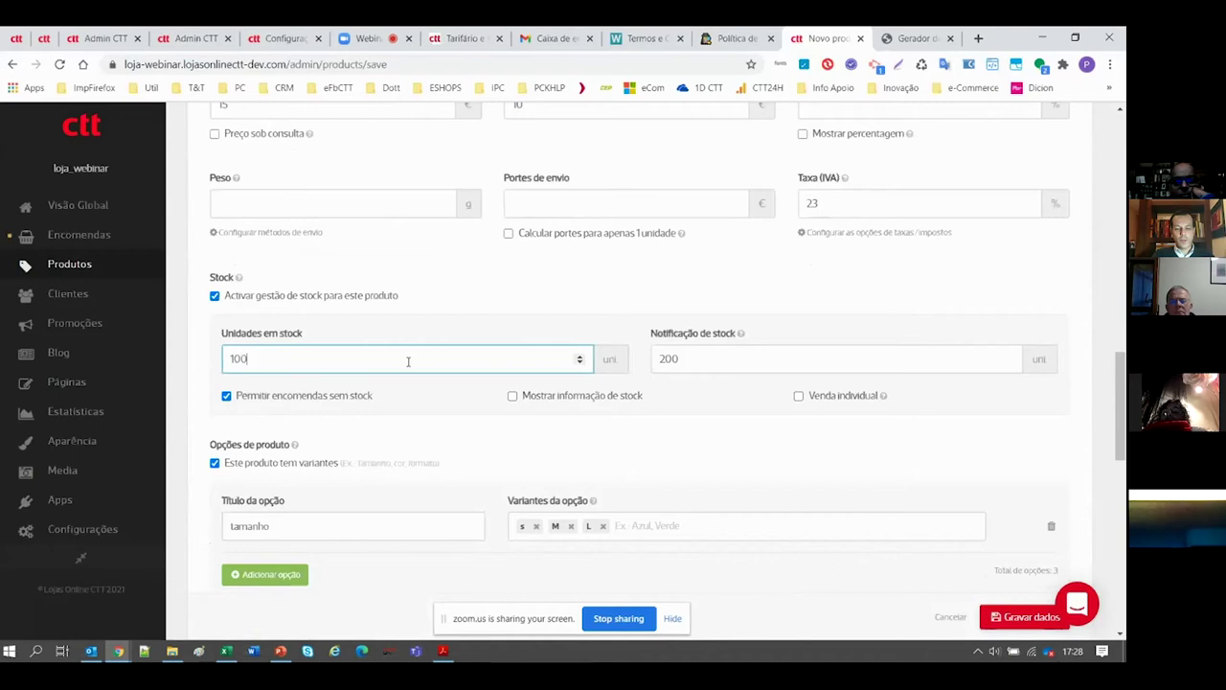
{"action": "left_click", "coordinate": [687, 359]}
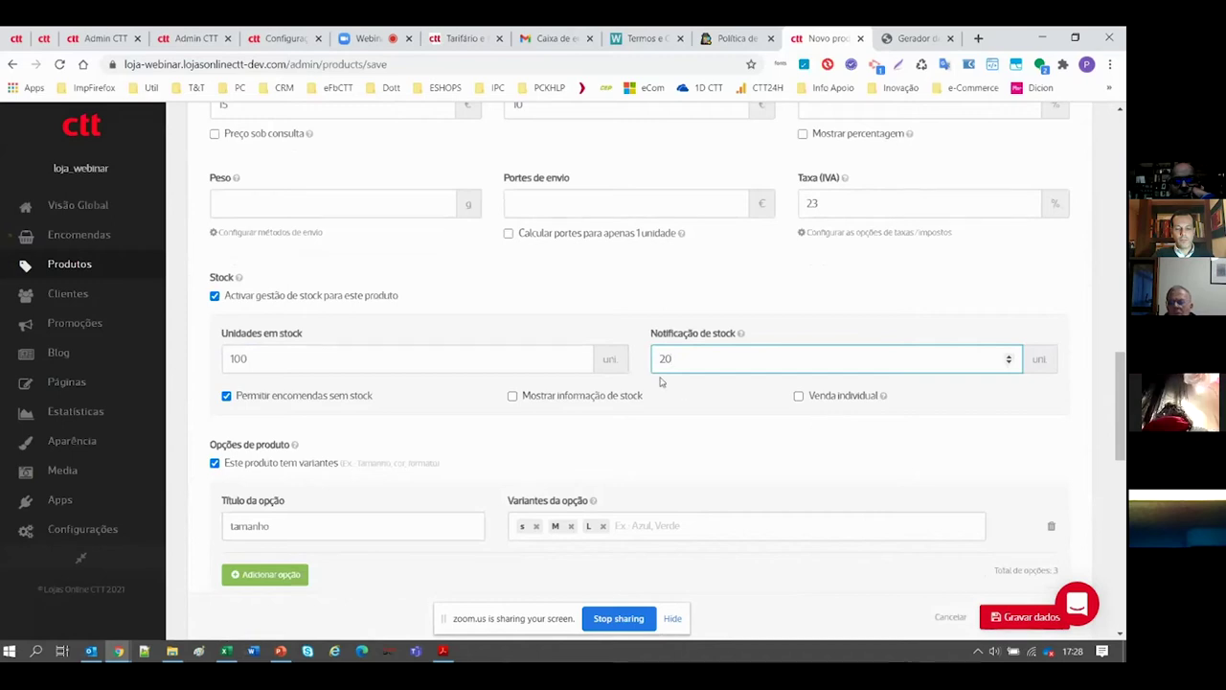
{"action": "scroll", "coordinate": [898, 459], "scroll_direction": "down", "scroll_amount": 3}
{"action": "scroll", "coordinate": [898, 459], "scroll_direction": "down", "scroll_amount": 1}
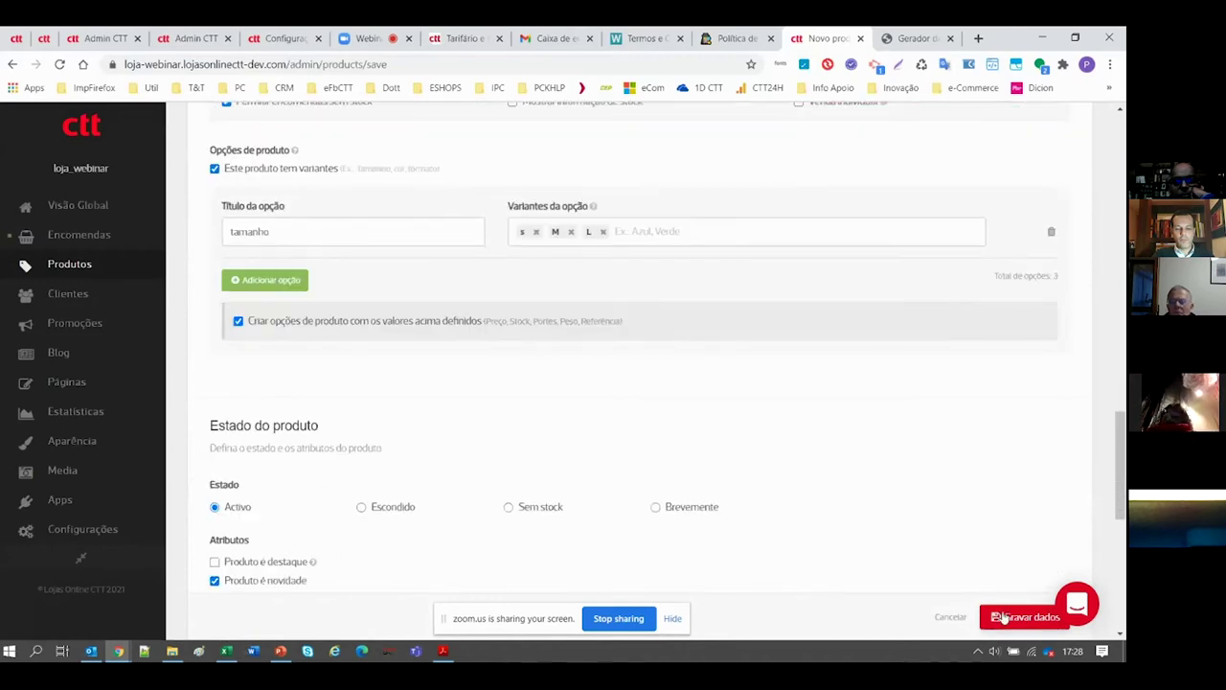
{"action": "left_click", "coordinate": [1003, 618]}
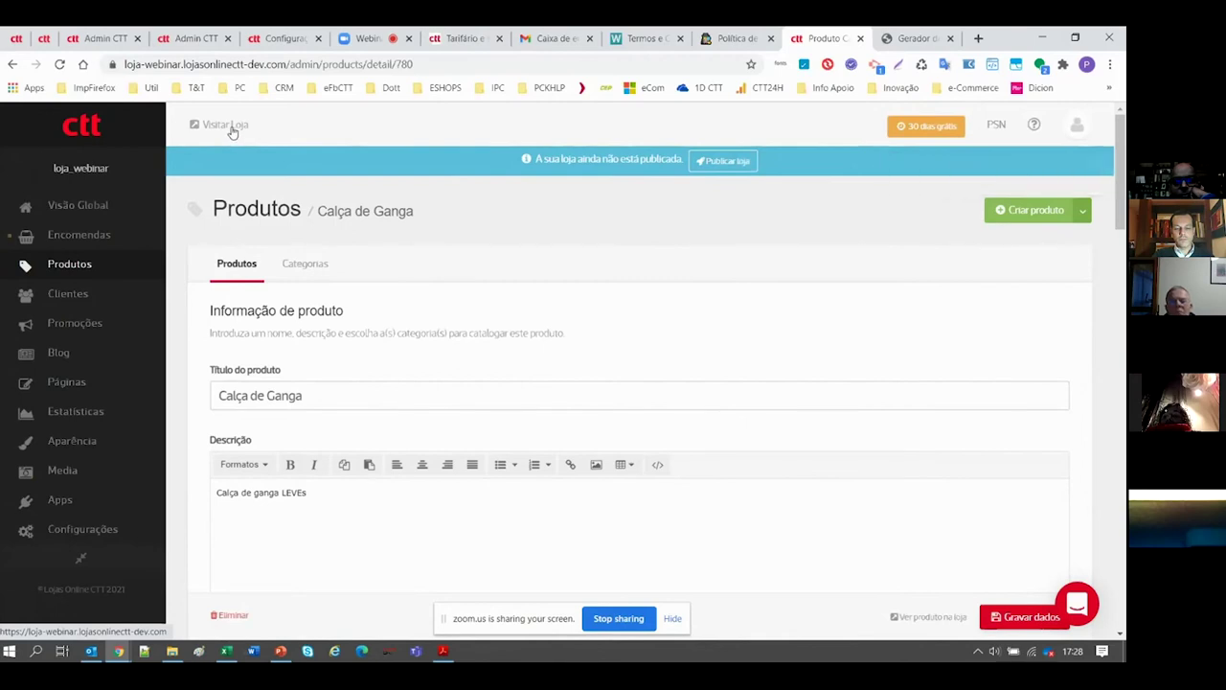
Step: Preview the live storefront listing the jeans on promotion at 12.30 €, then close it
{"action": "left_click", "coordinate": [232, 131]}
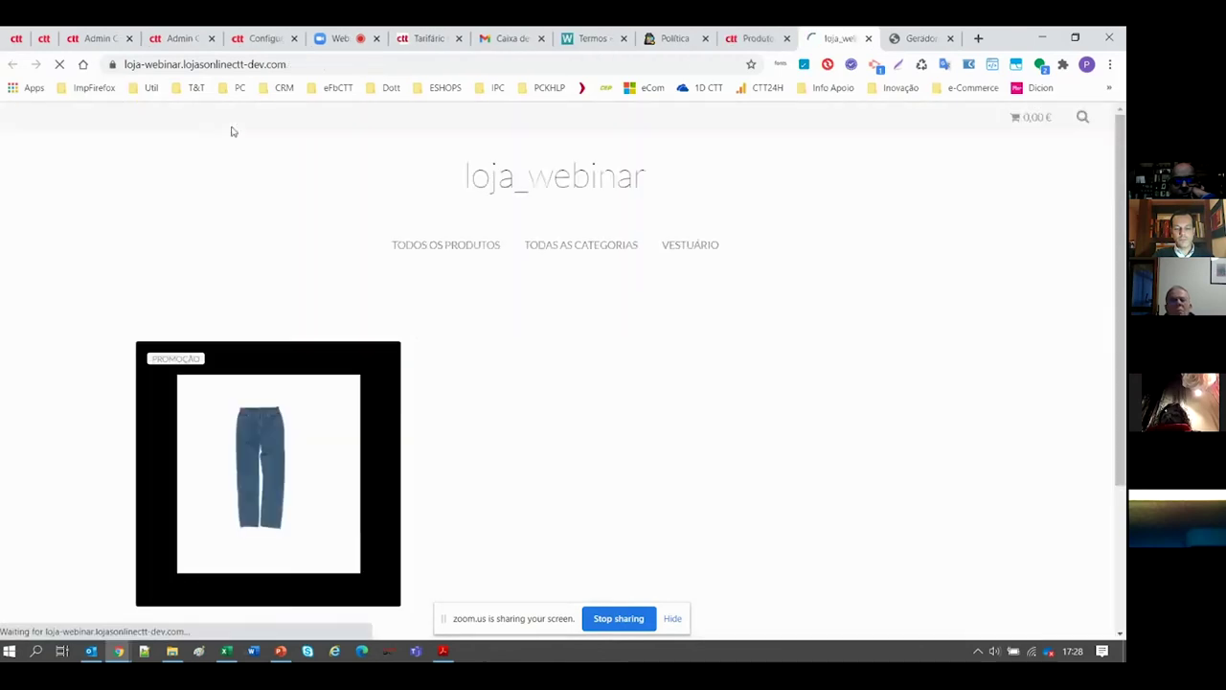
{"action": "scroll", "coordinate": [566, 254], "scroll_direction": "down", "scroll_amount": 3}
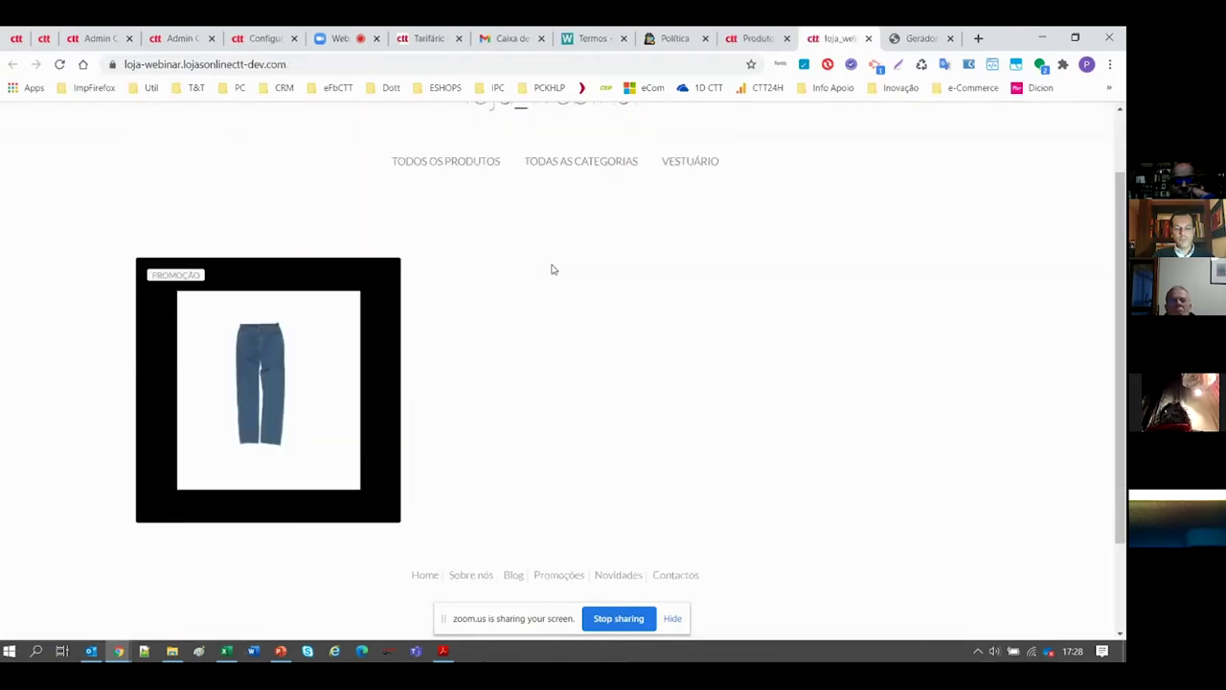
{"action": "scroll", "coordinate": [542, 272], "scroll_direction": "up", "scroll_amount": 3}
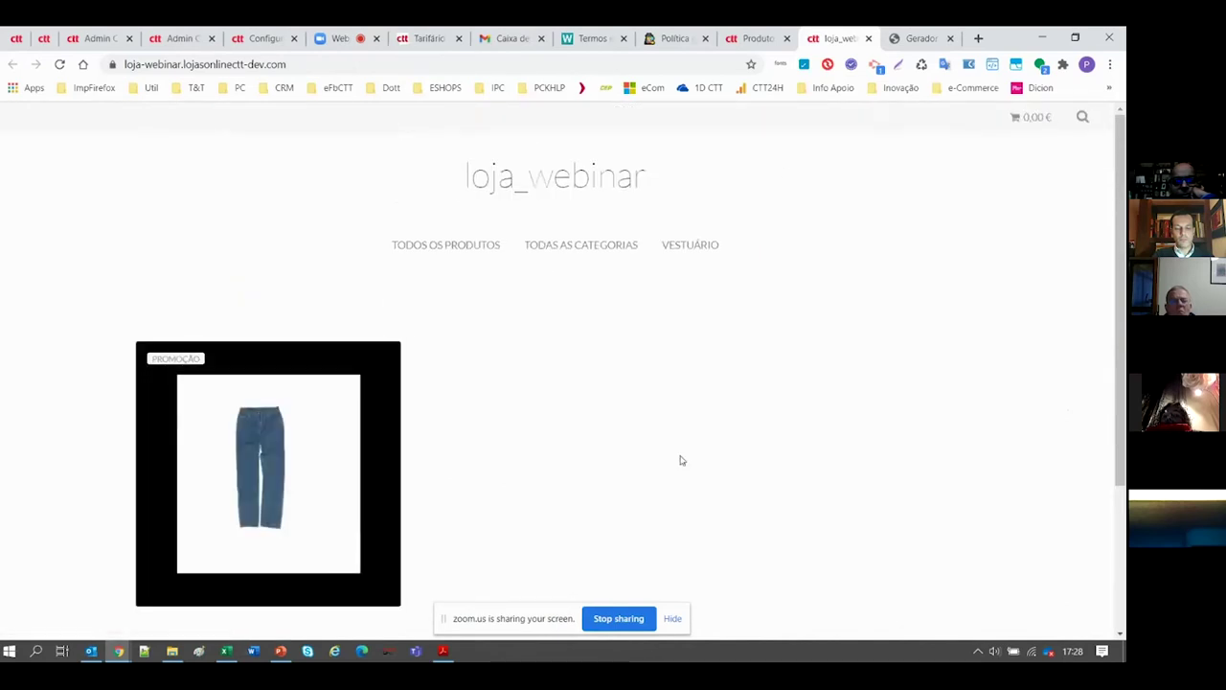
{"action": "left_click", "coordinate": [870, 39]}
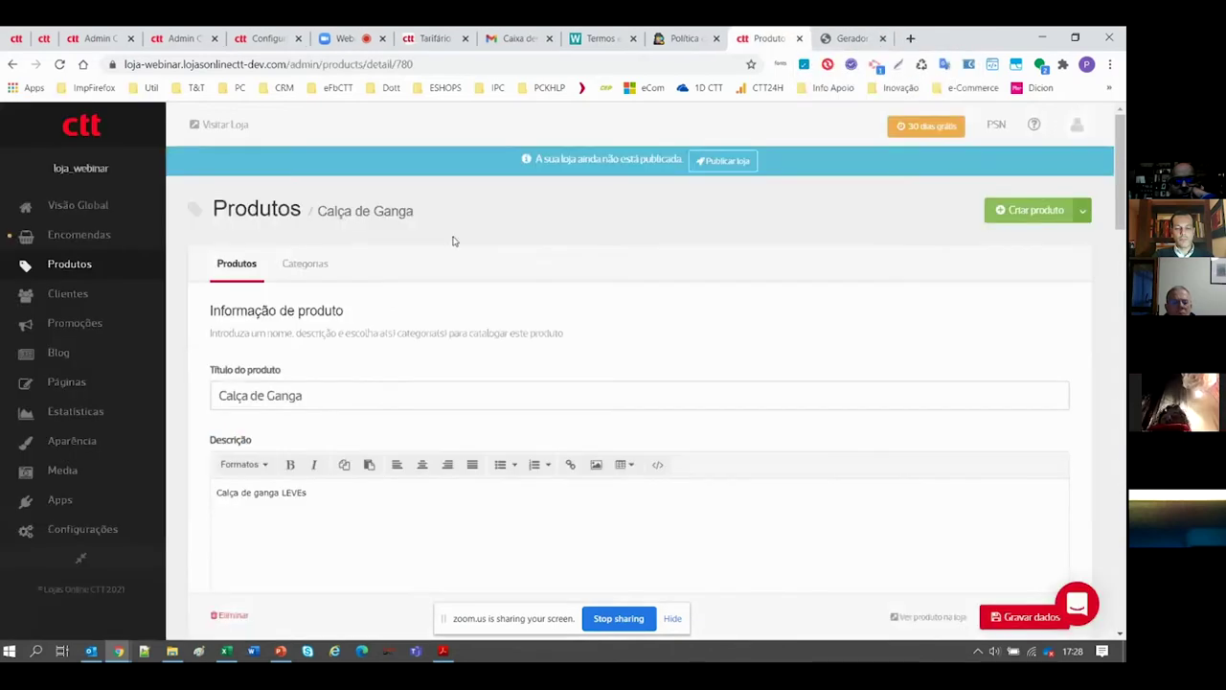
Step: Return to the admin welcome dashboard via Visão Global
{"action": "scroll", "coordinate": [846, 393], "scroll_direction": "down", "scroll_amount": 15}
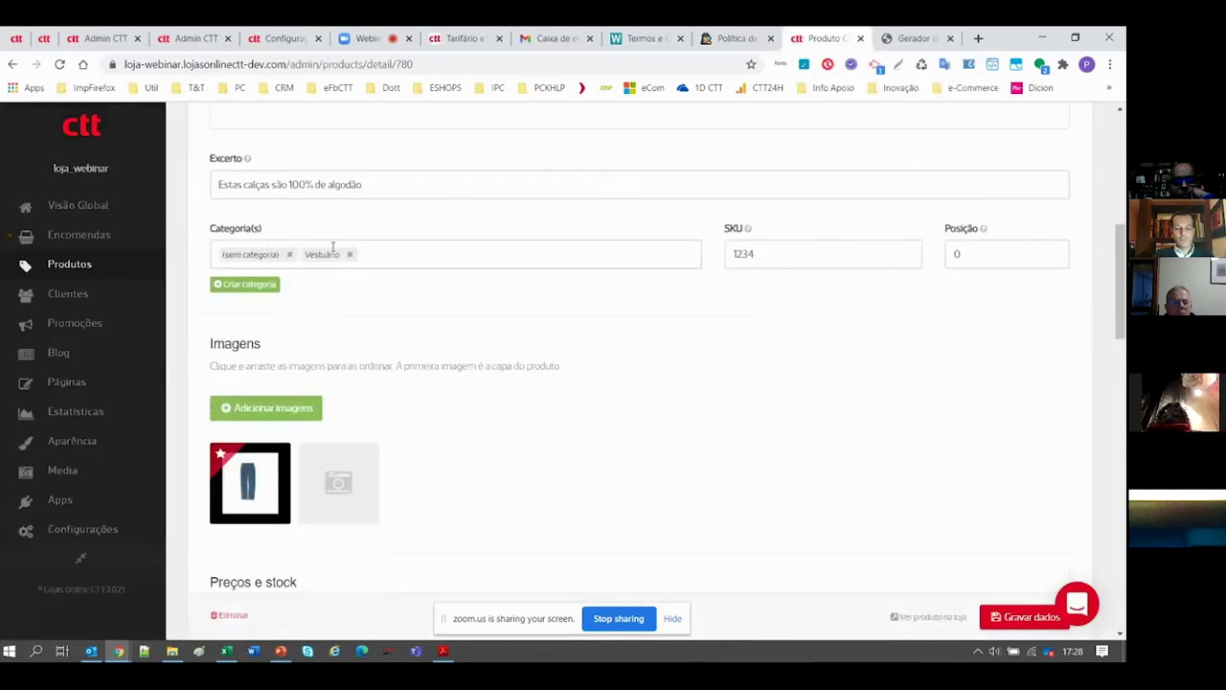
{"action": "scroll", "coordinate": [844, 391], "scroll_direction": "up", "scroll_amount": 8}
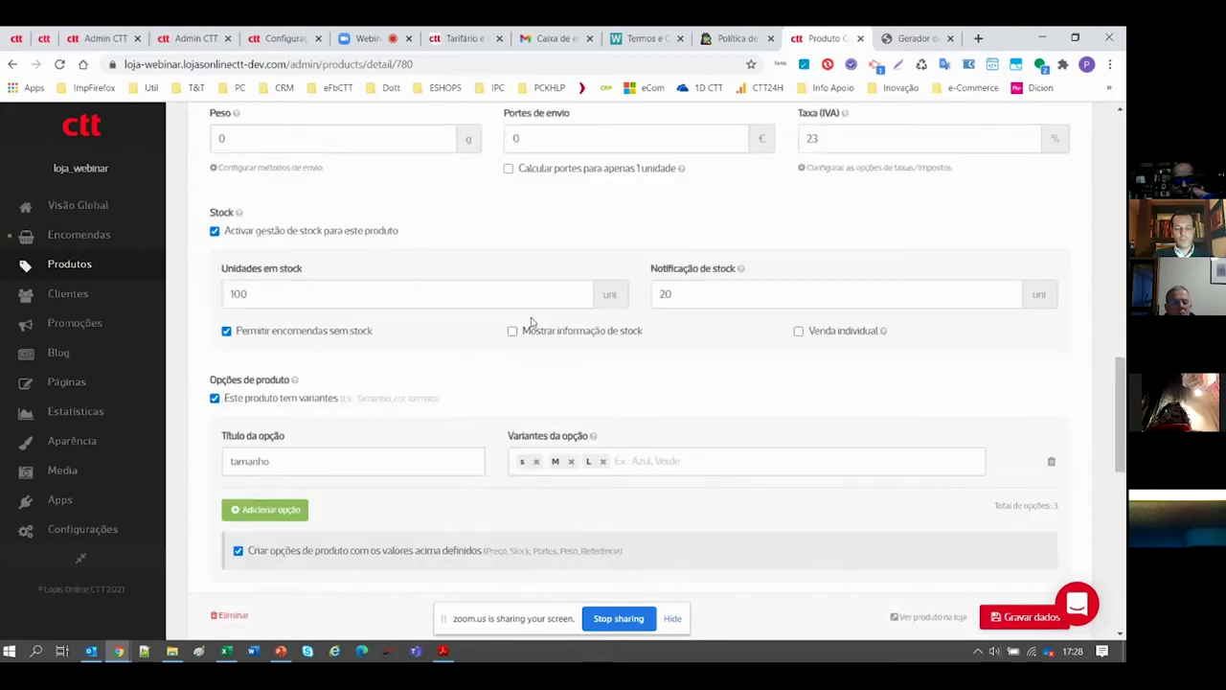
{"action": "left_click", "coordinate": [96, 205]}
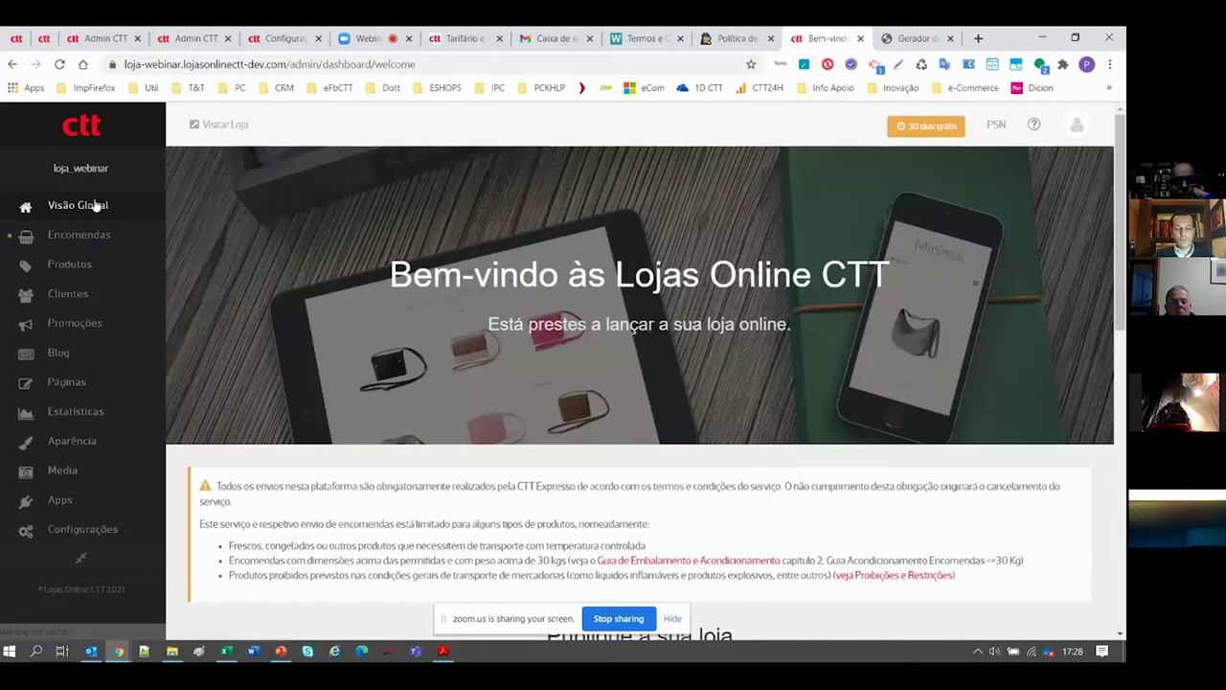
Step: Open Aparência from the welcome page and expand the full store template gallery
{"action": "scroll", "coordinate": [541, 393], "scroll_direction": "down", "scroll_amount": 7}
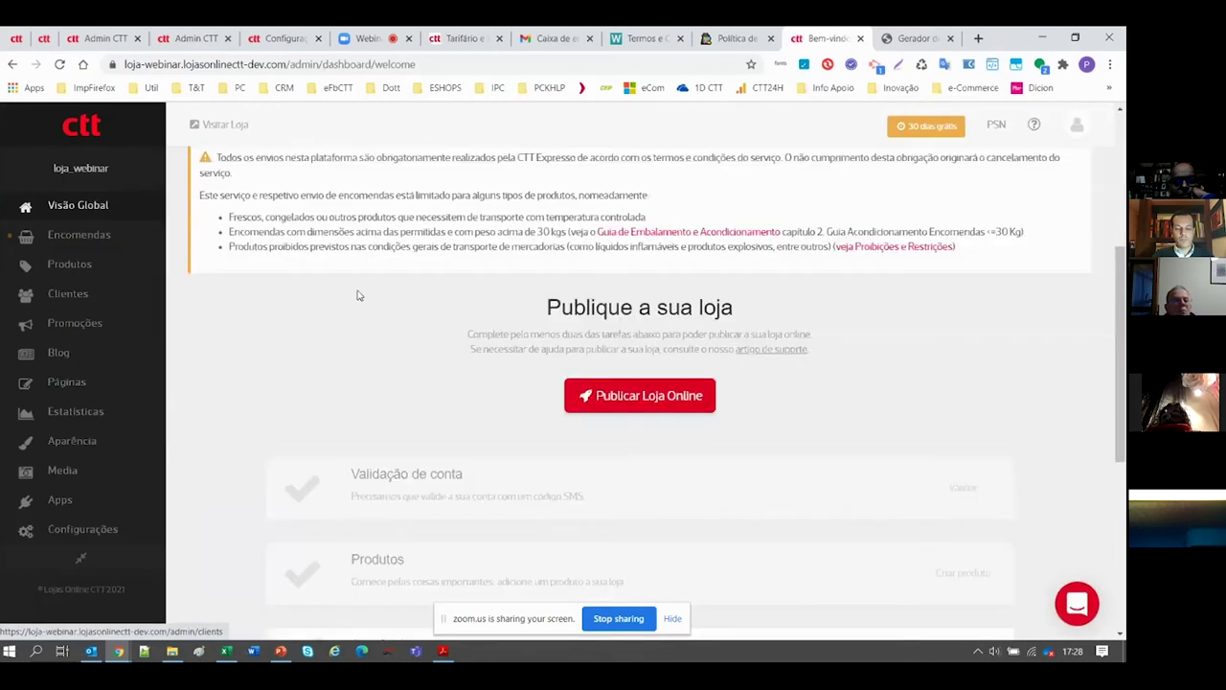
{"action": "left_click", "coordinate": [977, 328]}
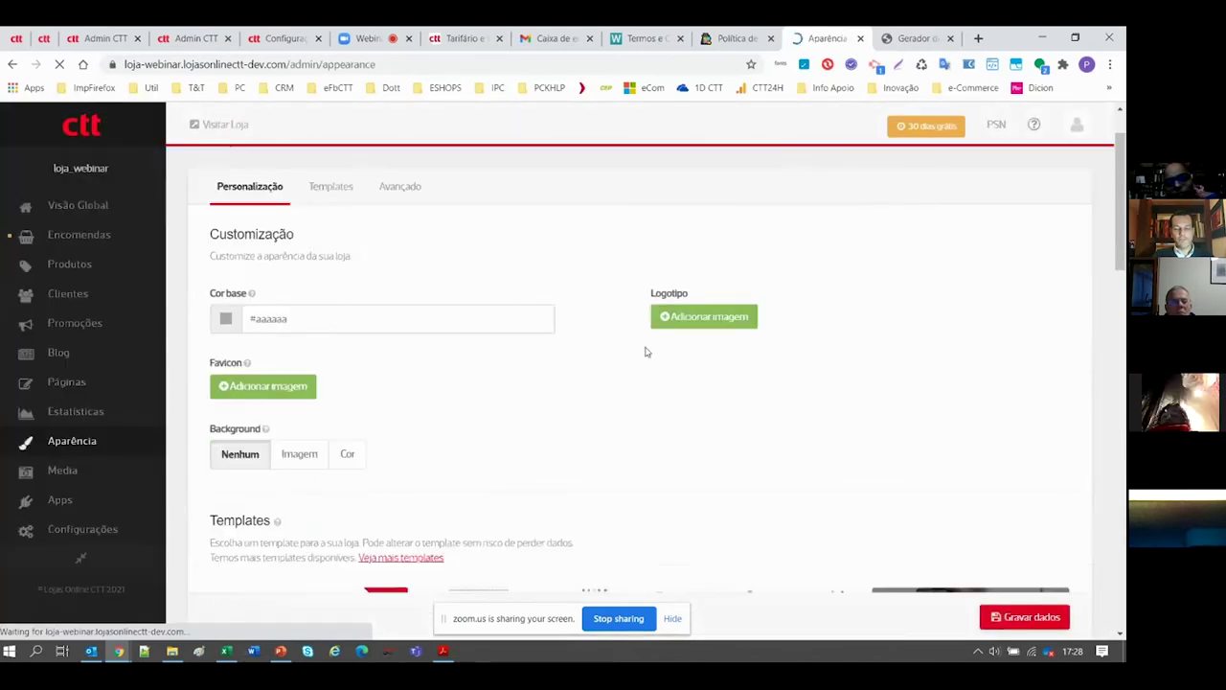
{"action": "scroll", "coordinate": [306, 312], "scroll_direction": "down", "scroll_amount": 2}
{"action": "scroll", "coordinate": [416, 337], "scroll_direction": "down", "scroll_amount": 3}
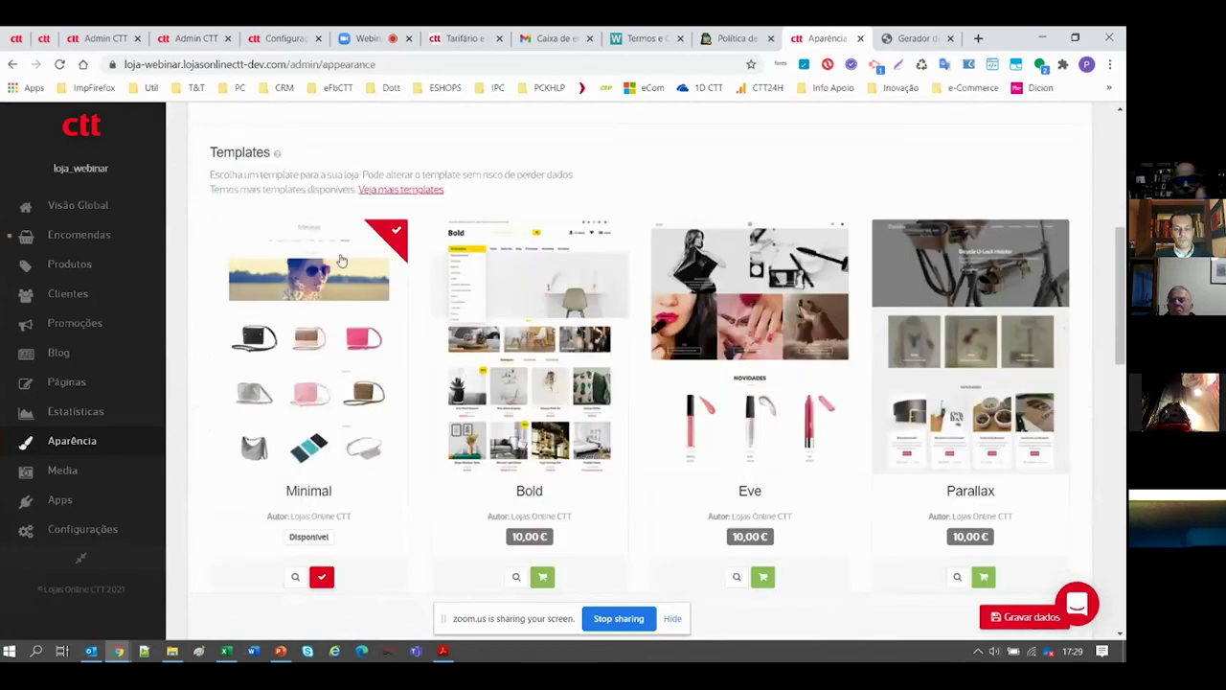
{"action": "scroll", "coordinate": [611, 424], "scroll_direction": "down", "scroll_amount": 3}
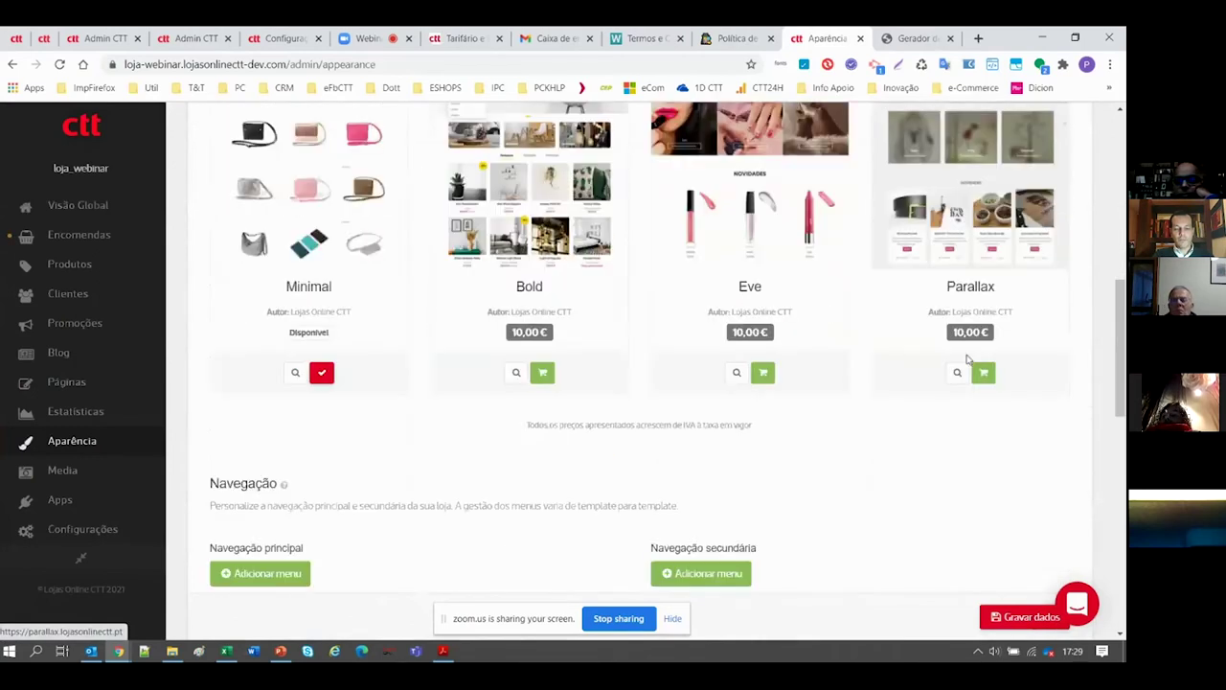
{"action": "scroll", "coordinate": [611, 419], "scroll_direction": "up", "scroll_amount": 3}
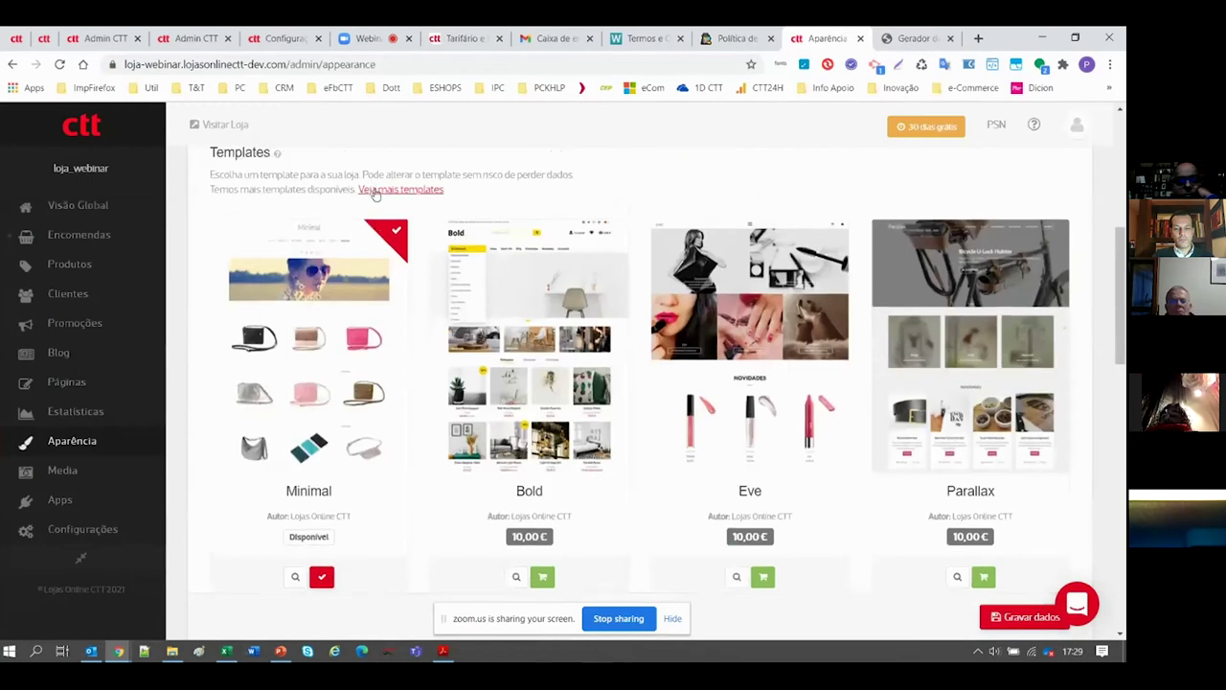
{"action": "left_click", "coordinate": [374, 193]}
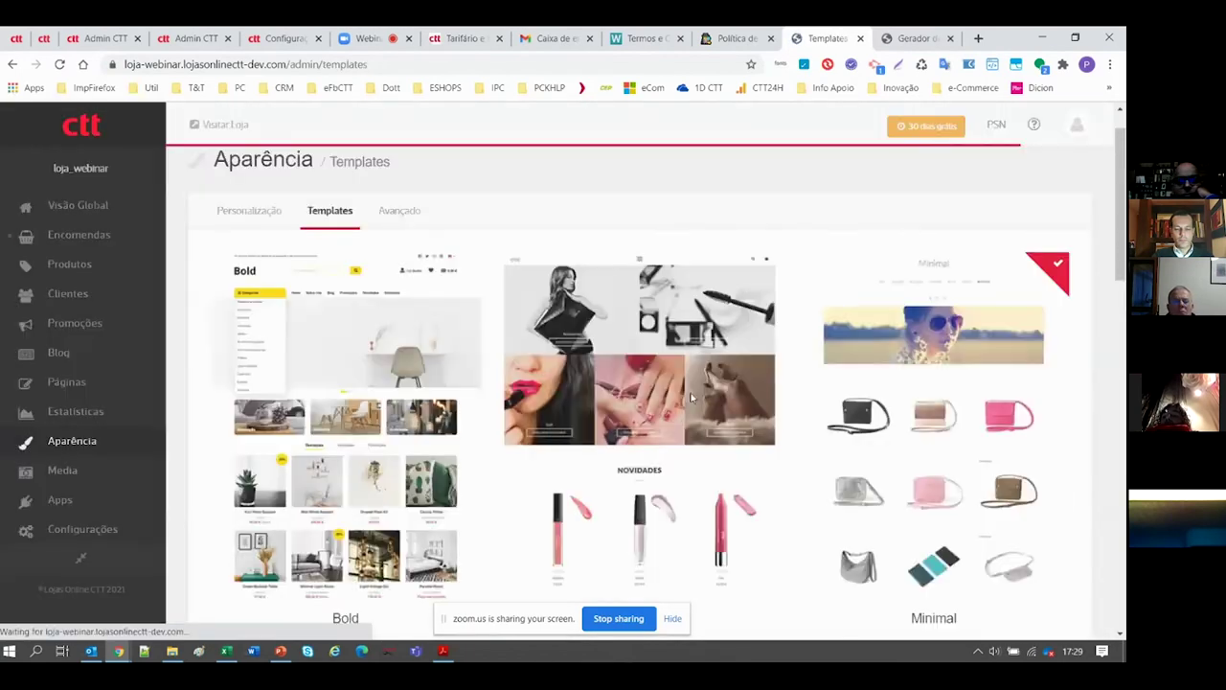
Step: Browse the template gallery and activate the chosen store template
{"action": "scroll", "coordinate": [691, 397], "scroll_direction": "down", "scroll_amount": 10}
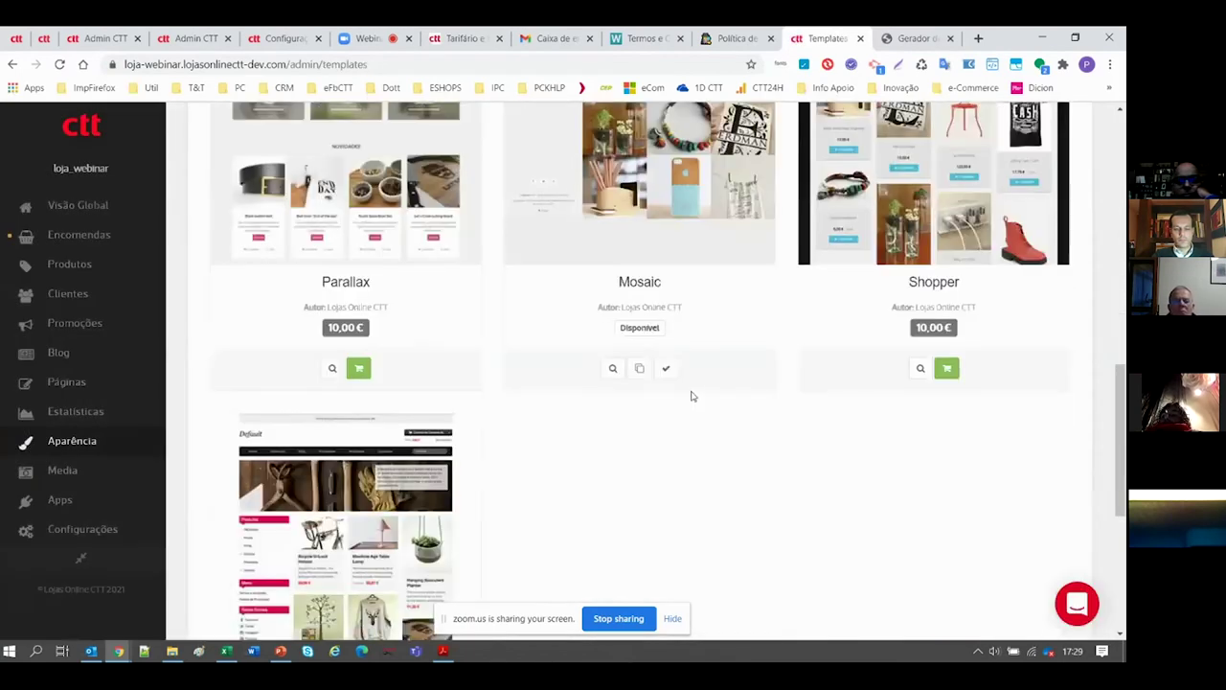
{"action": "scroll", "coordinate": [691, 395], "scroll_direction": "up", "scroll_amount": 2}
{"action": "scroll", "coordinate": [674, 369], "scroll_direction": "up", "scroll_amount": 4}
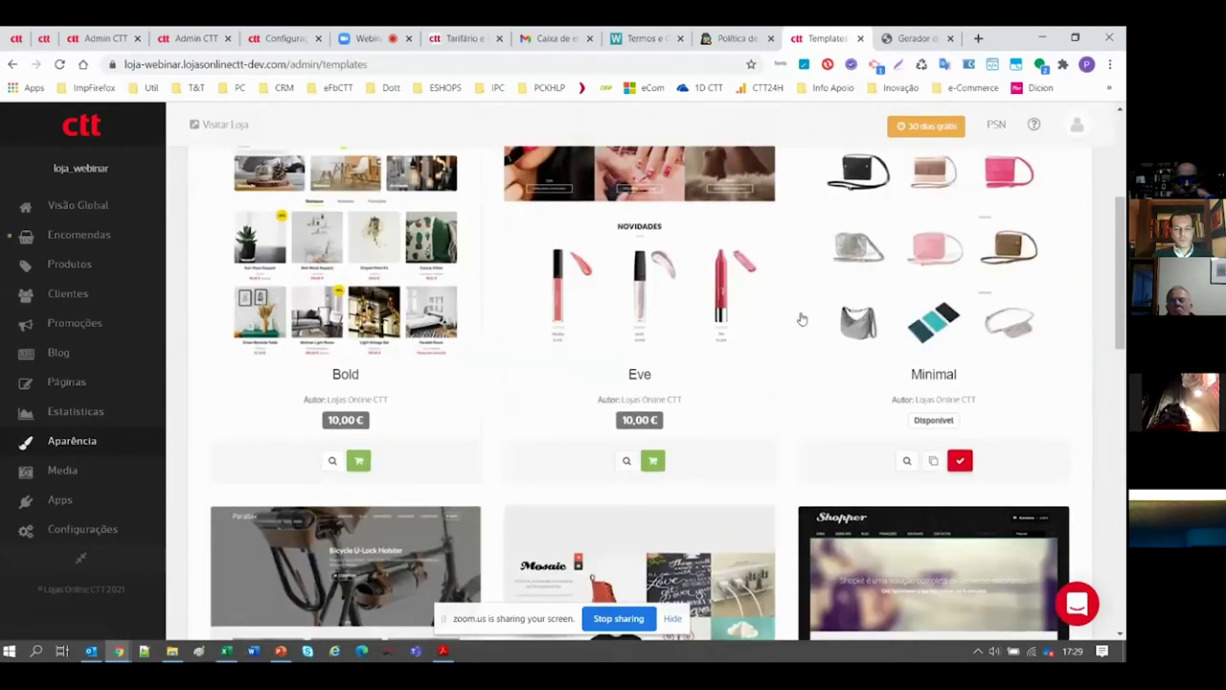
{"action": "scroll", "coordinate": [433, 246], "scroll_direction": "up", "scroll_amount": 2}
{"action": "scroll", "coordinate": [632, 480], "scroll_direction": "down", "scroll_amount": 3}
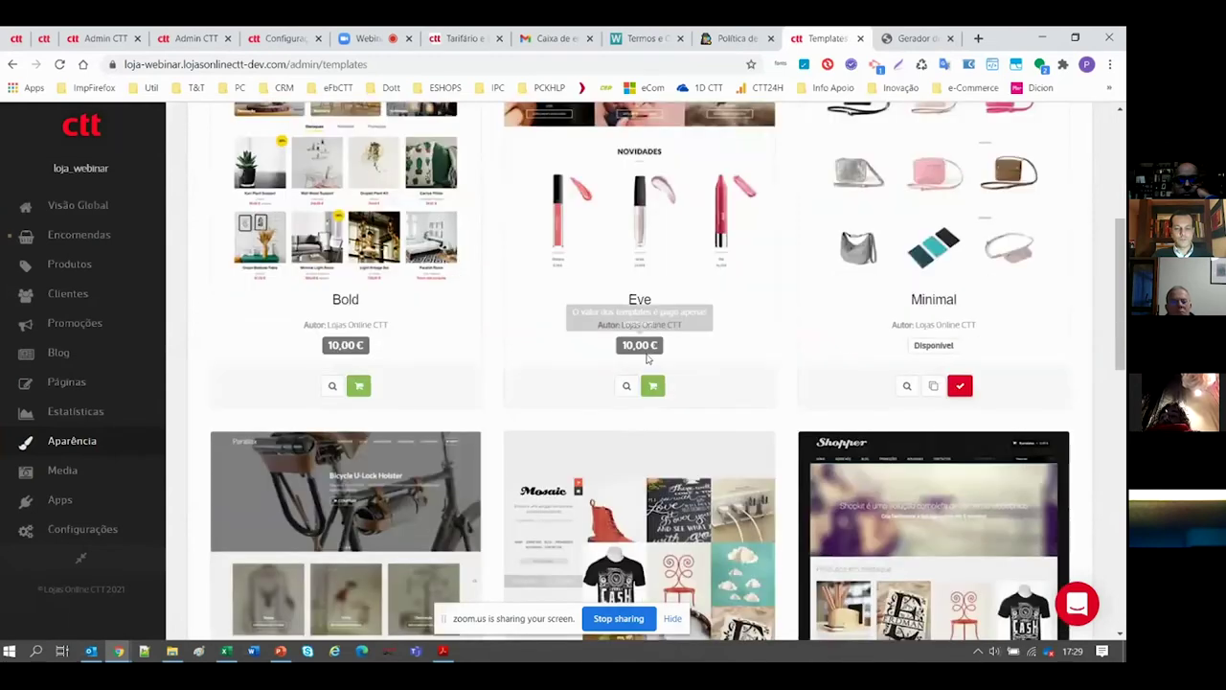
{"action": "scroll", "coordinate": [652, 364], "scroll_direction": "down", "scroll_amount": 3}
{"action": "scroll", "coordinate": [660, 367], "scroll_direction": "down", "scroll_amount": 4}
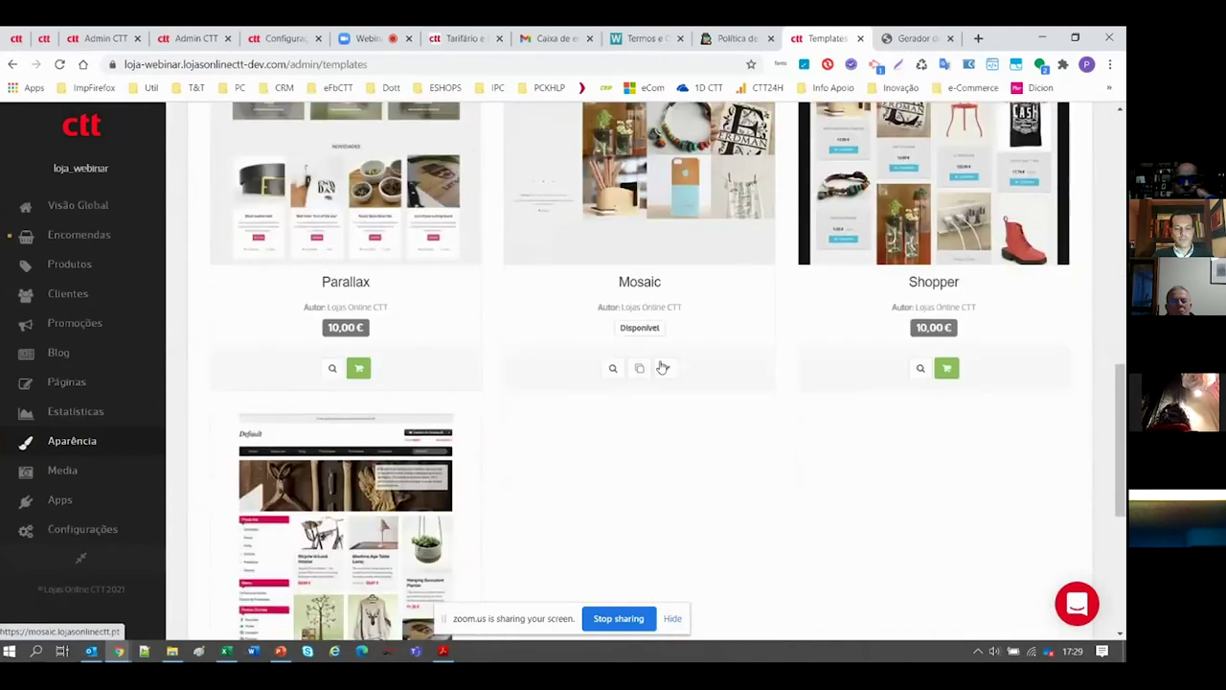
{"action": "scroll", "coordinate": [661, 367], "scroll_direction": "up", "scroll_amount": 2}
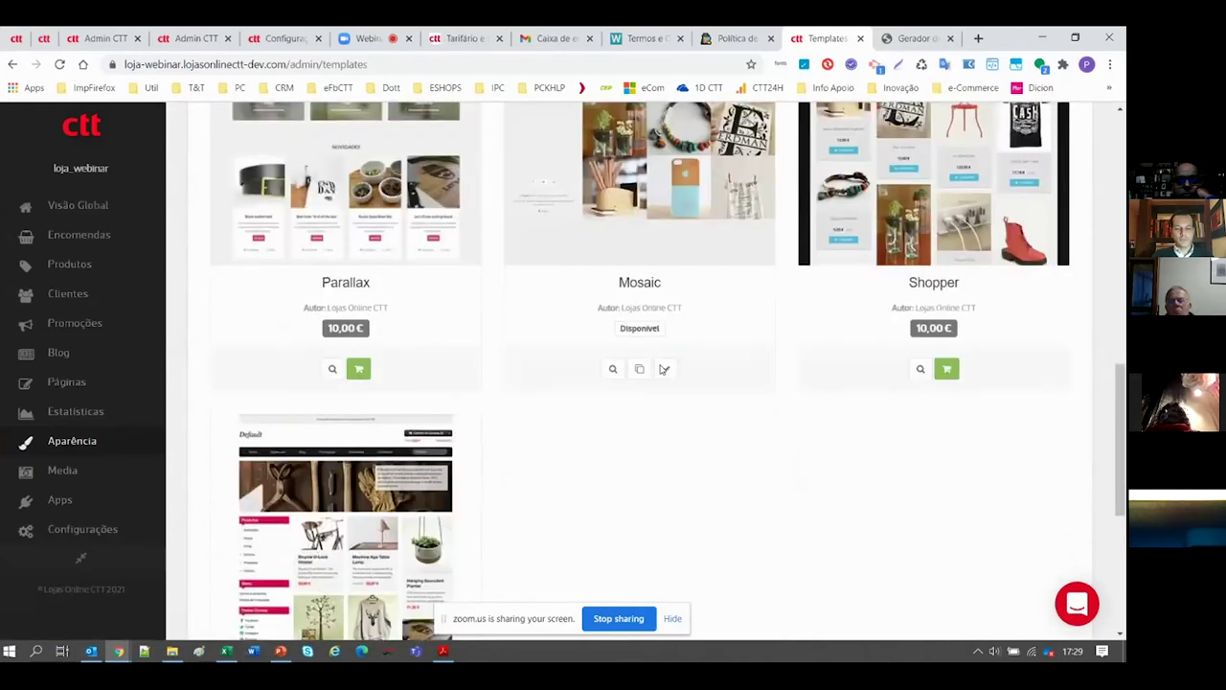
{"action": "scroll", "coordinate": [661, 364], "scroll_direction": "up", "scroll_amount": 4}
{"action": "left_click", "coordinate": [714, 306]}
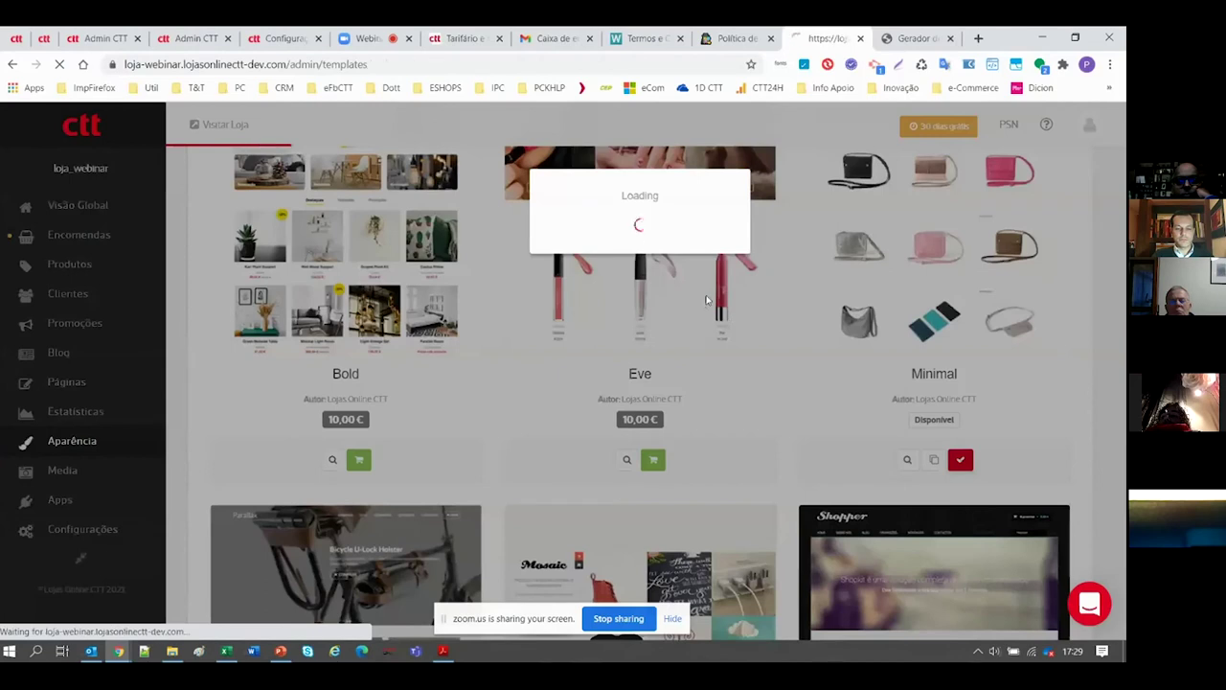
Step: Go back to the Personalização appearance settings
{"action": "scroll", "coordinate": [767, 278], "scroll_direction": "down", "scroll_amount": 1}
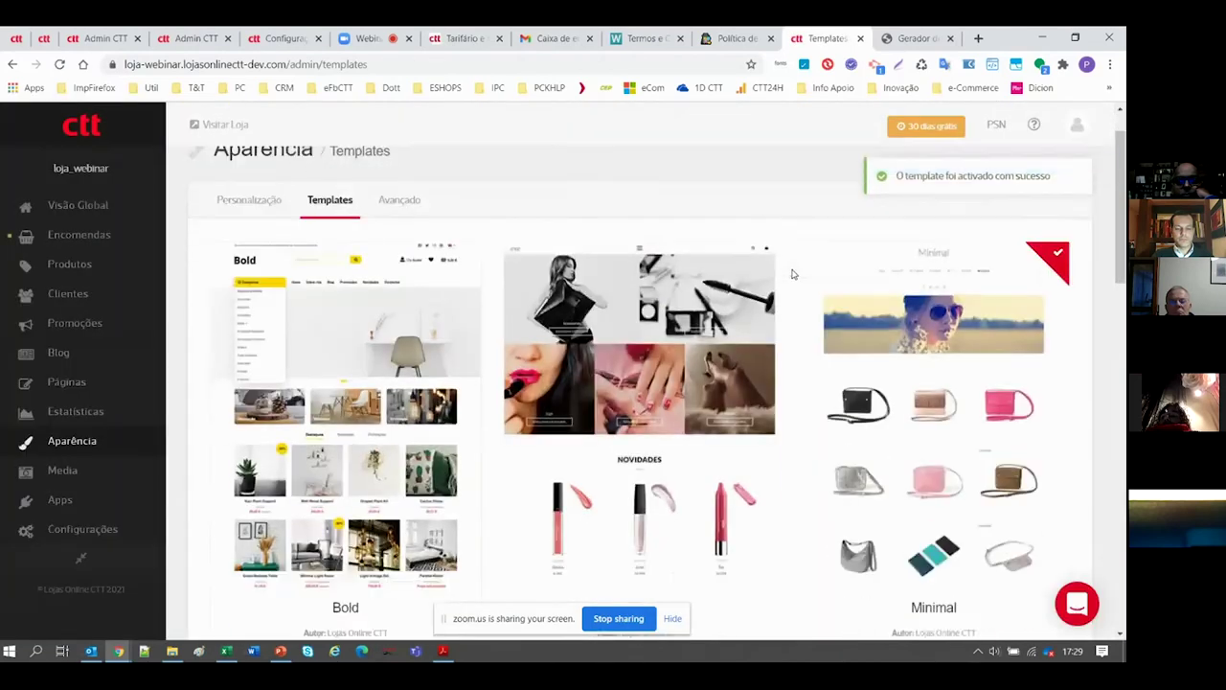
{"action": "scroll", "coordinate": [791, 274], "scroll_direction": "down", "scroll_amount": 8}
{"action": "scroll", "coordinate": [796, 267], "scroll_direction": "up", "scroll_amount": 4}
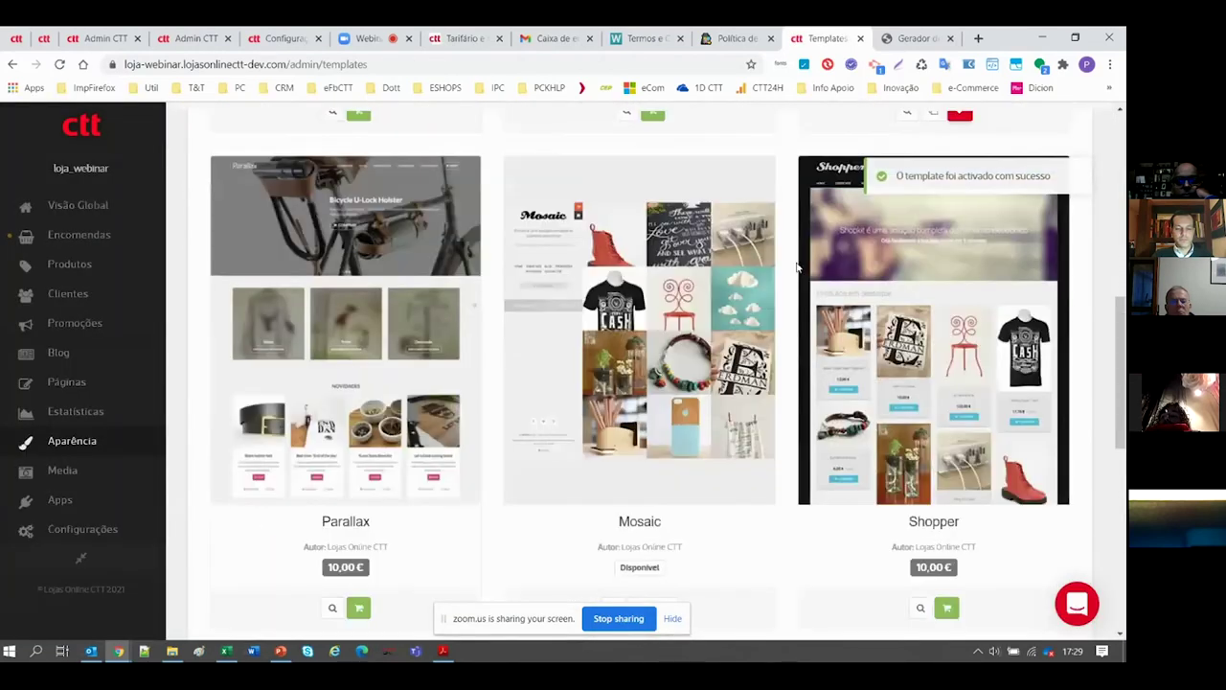
{"action": "scroll", "coordinate": [259, 323], "scroll_direction": "up", "scroll_amount": 8}
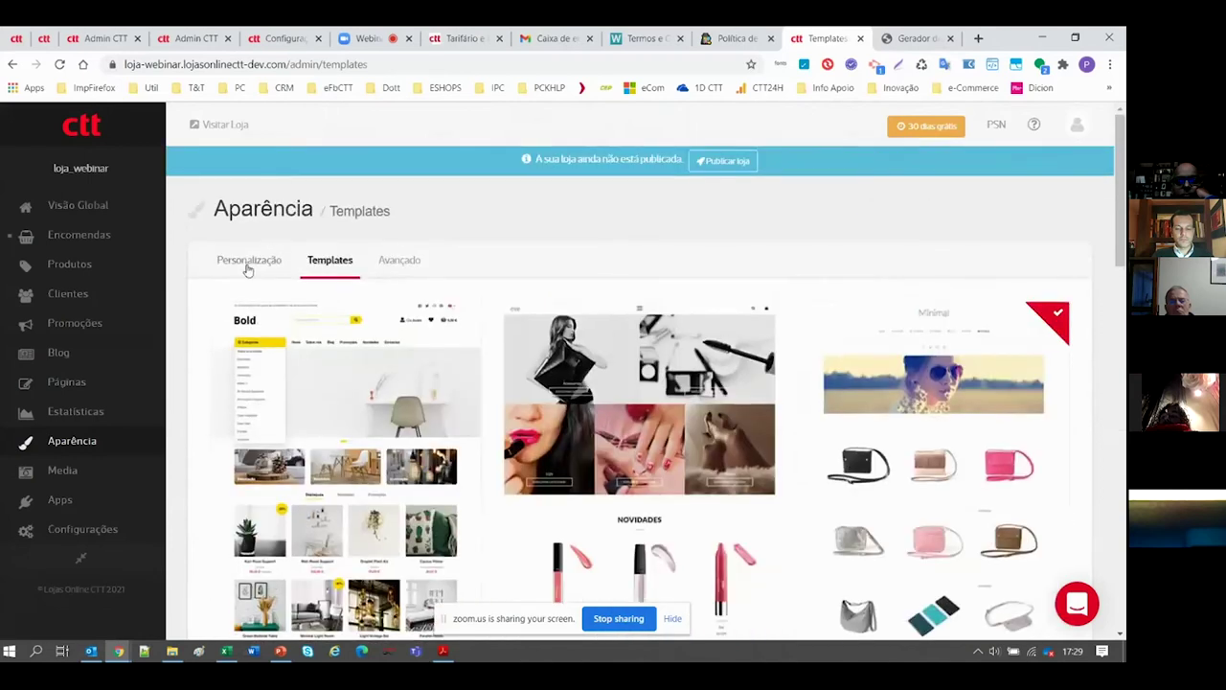
{"action": "left_click", "coordinate": [248, 266]}
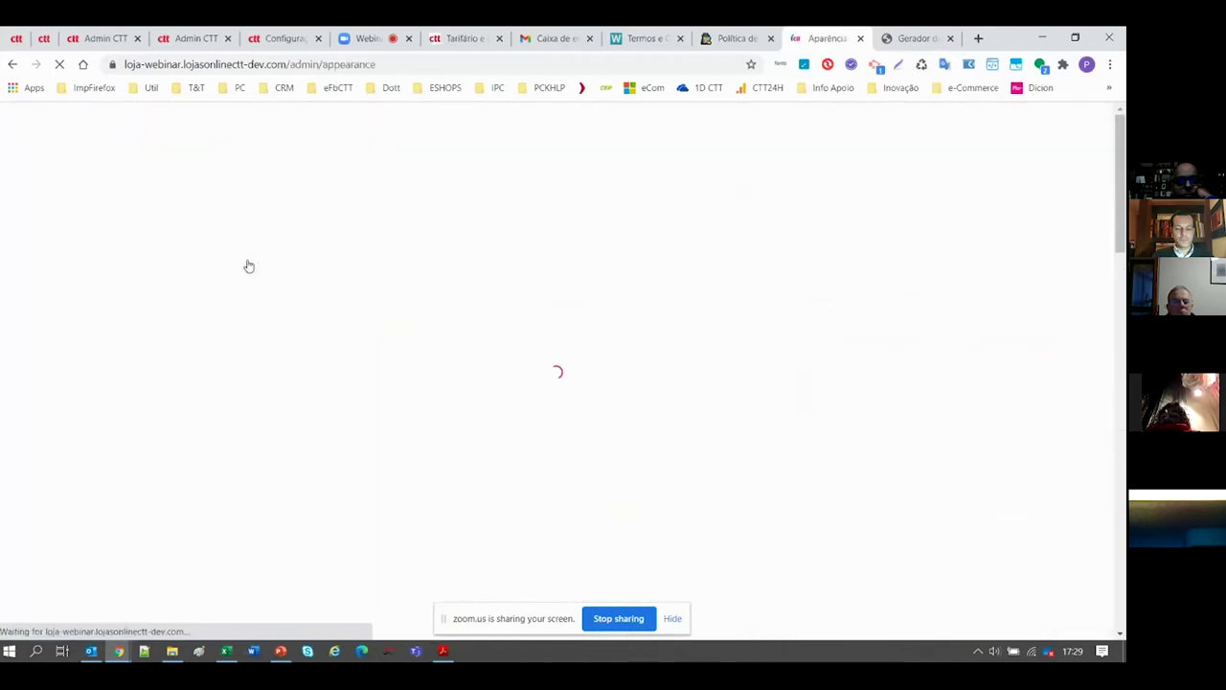
{"action": "scroll", "coordinate": [426, 325], "scroll_direction": "down", "scroll_amount": 2}
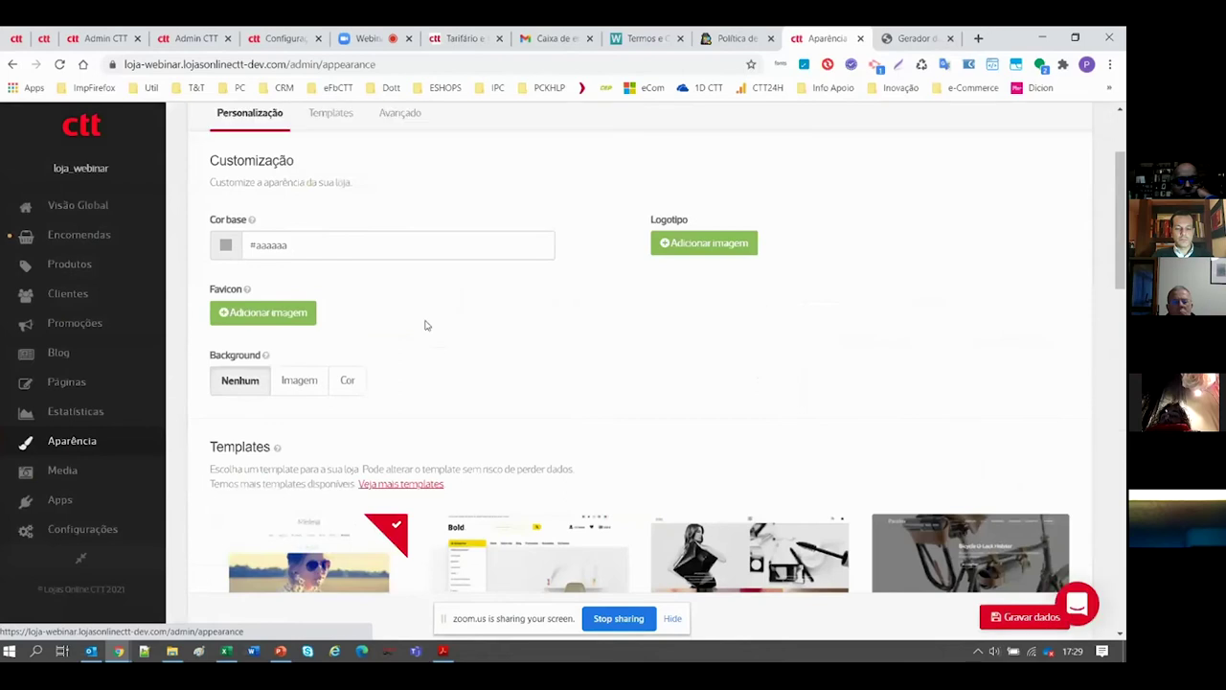
{"action": "scroll", "coordinate": [426, 326], "scroll_direction": "down", "scroll_amount": 8}
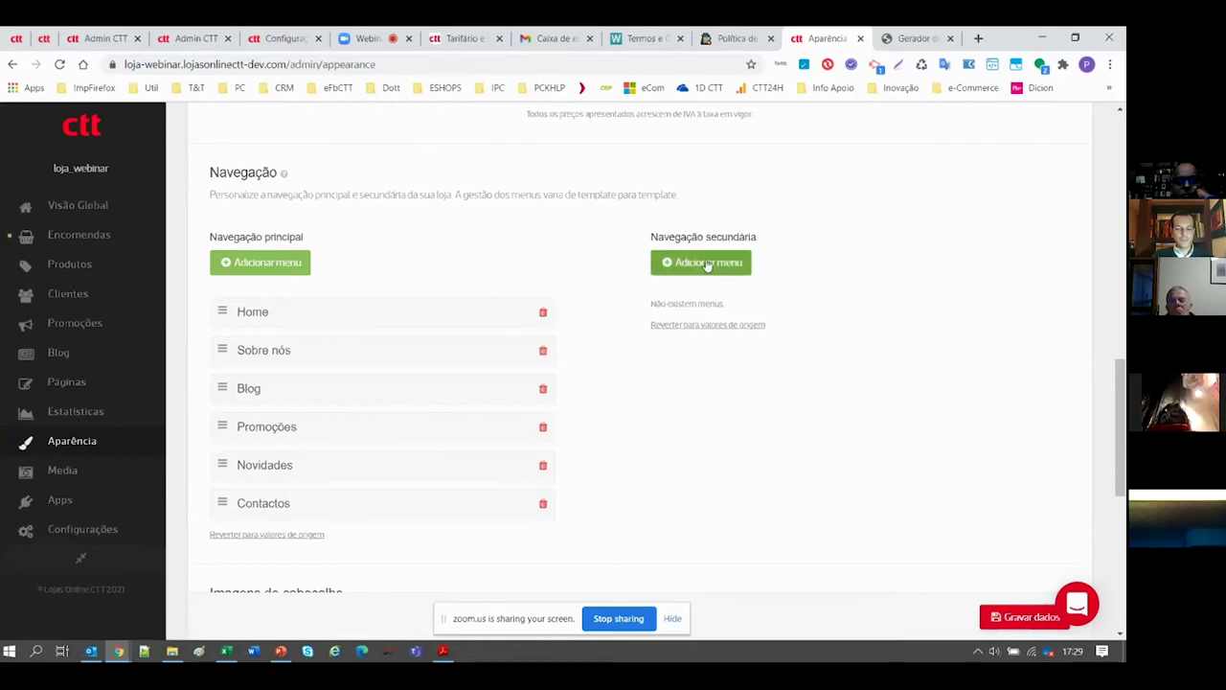
{"action": "scroll", "coordinate": [514, 408], "scroll_direction": "down", "scroll_amount": 2}
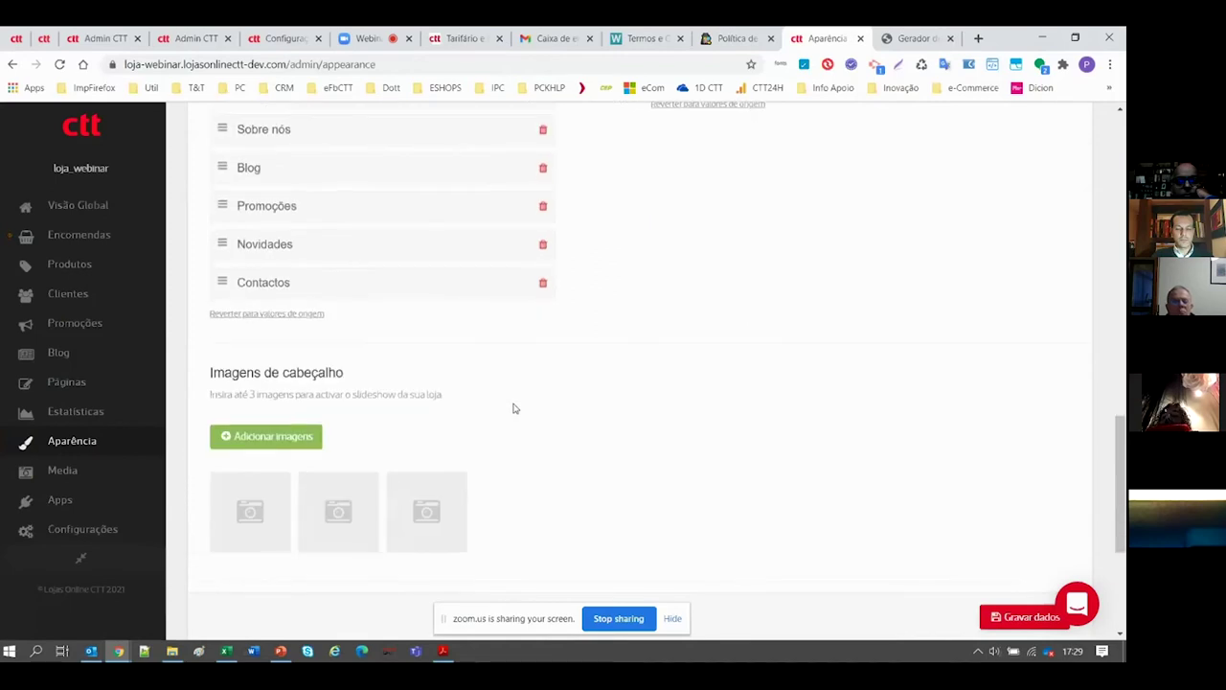
{"action": "scroll", "coordinate": [514, 409], "scroll_direction": "down", "scroll_amount": 2}
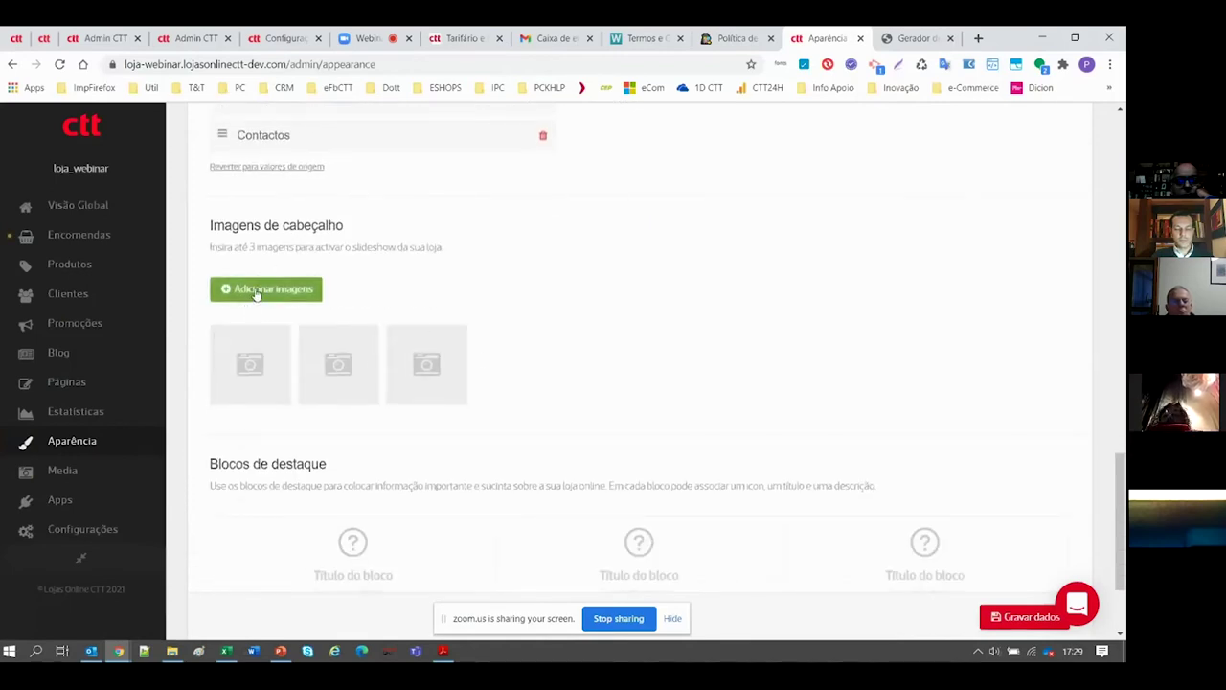
Step: Upload Banner from the Pictures folder as the first header slideshow image
{"action": "left_click", "coordinate": [256, 292]}
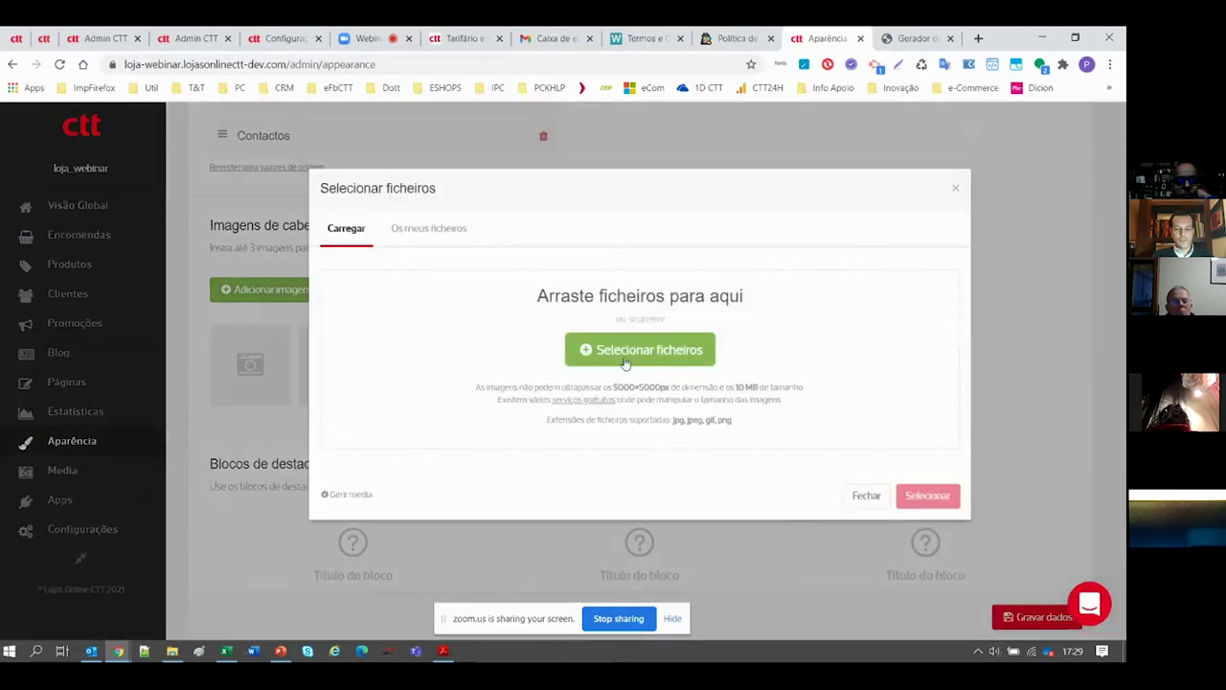
{"action": "left_click", "coordinate": [173, 652]}
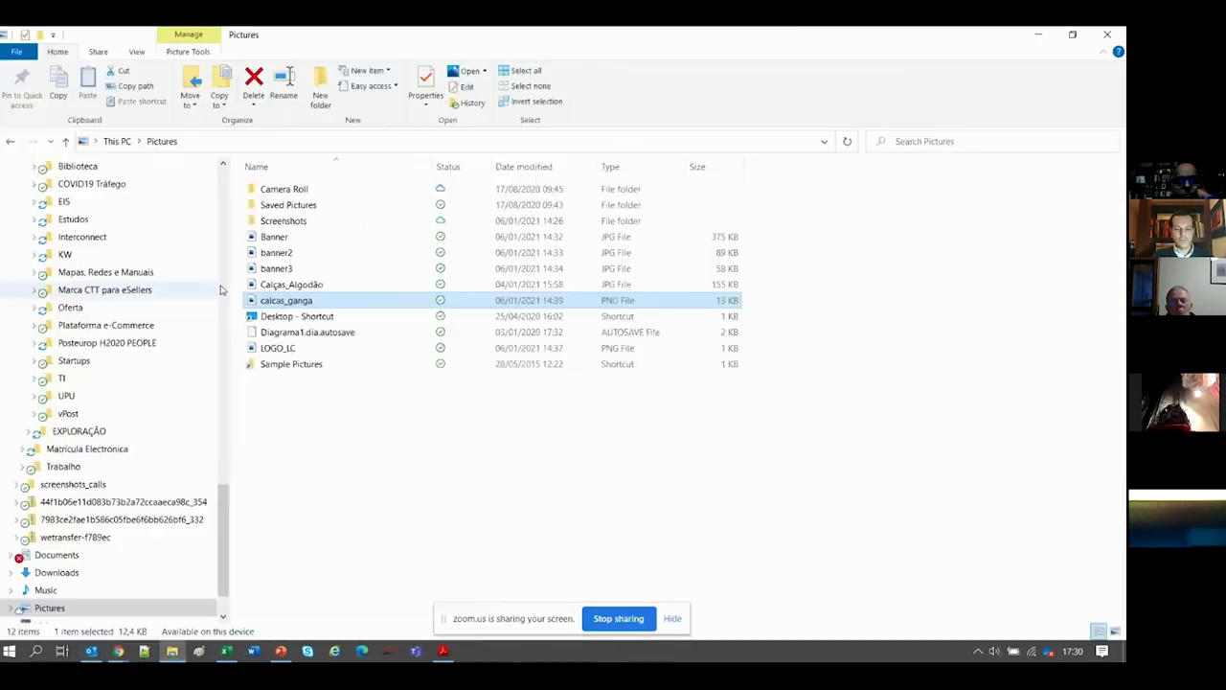
{"action": "left_click", "coordinate": [269, 238]}
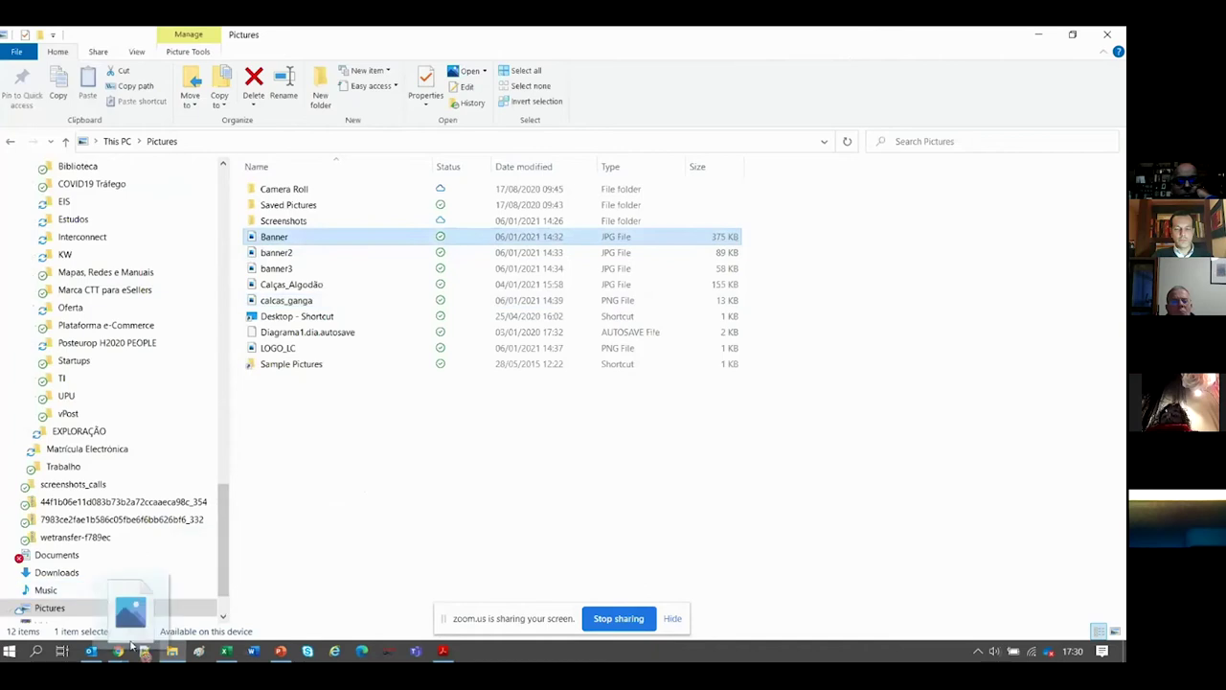
{"action": "mouse_move", "coordinate": [120, 647]}
{"action": "left_click_drag", "start_coordinate": [131, 634], "coordinate": [640, 414]}
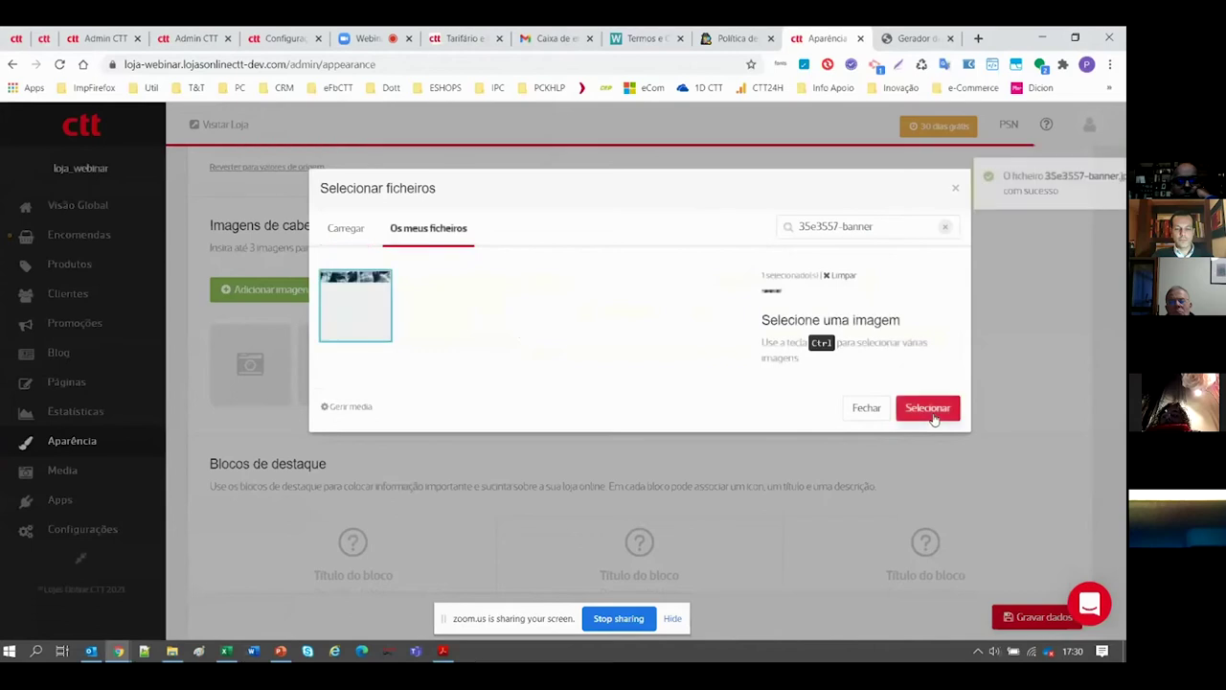
{"action": "left_click", "coordinate": [927, 408]}
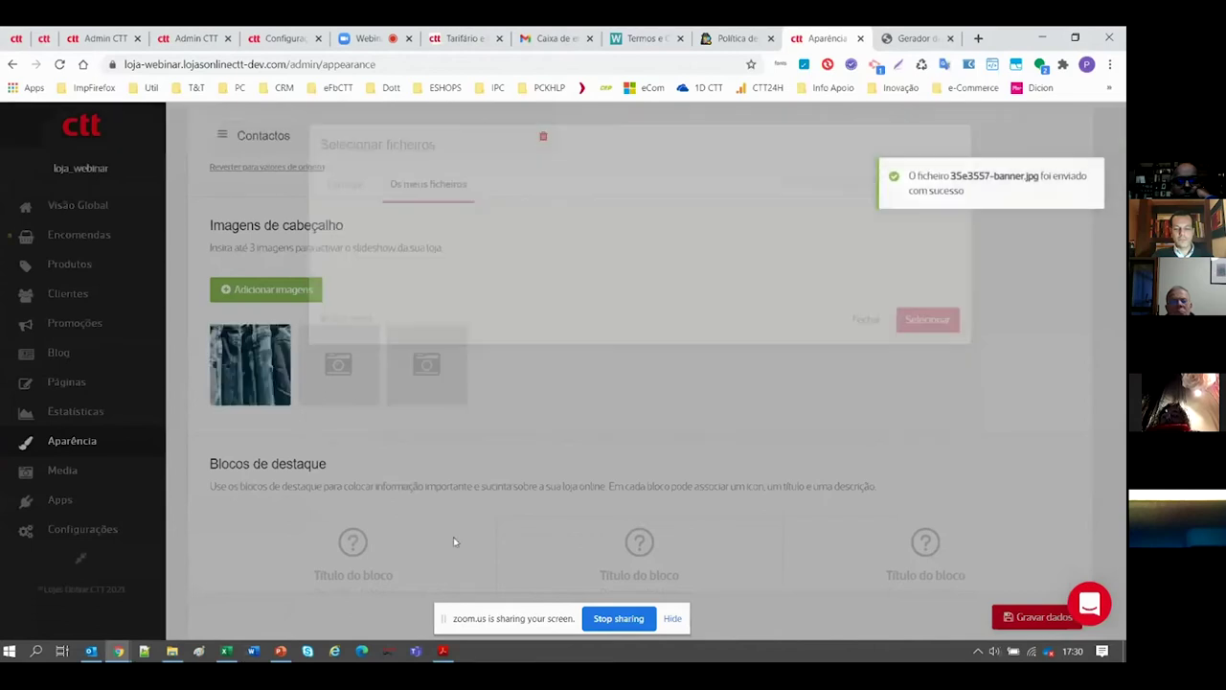
Step: Upload banner2 from the Pictures folder as the second header image
{"action": "left_click", "coordinate": [173, 651]}
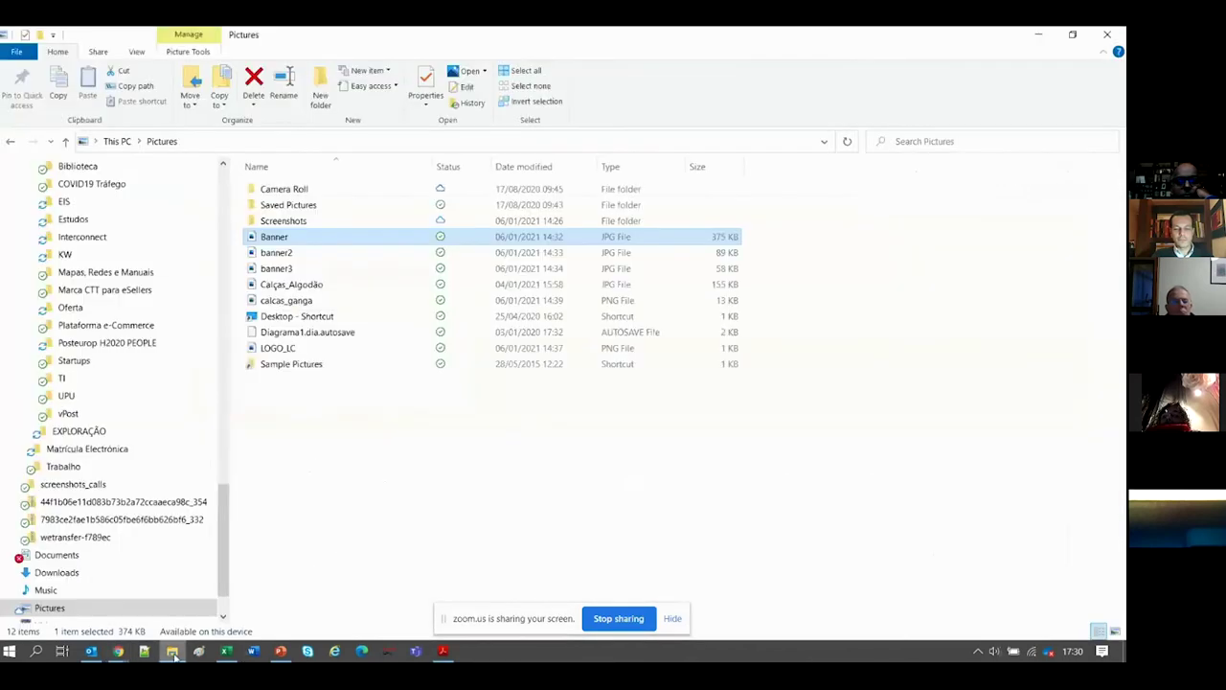
{"action": "left_click", "coordinate": [175, 651]}
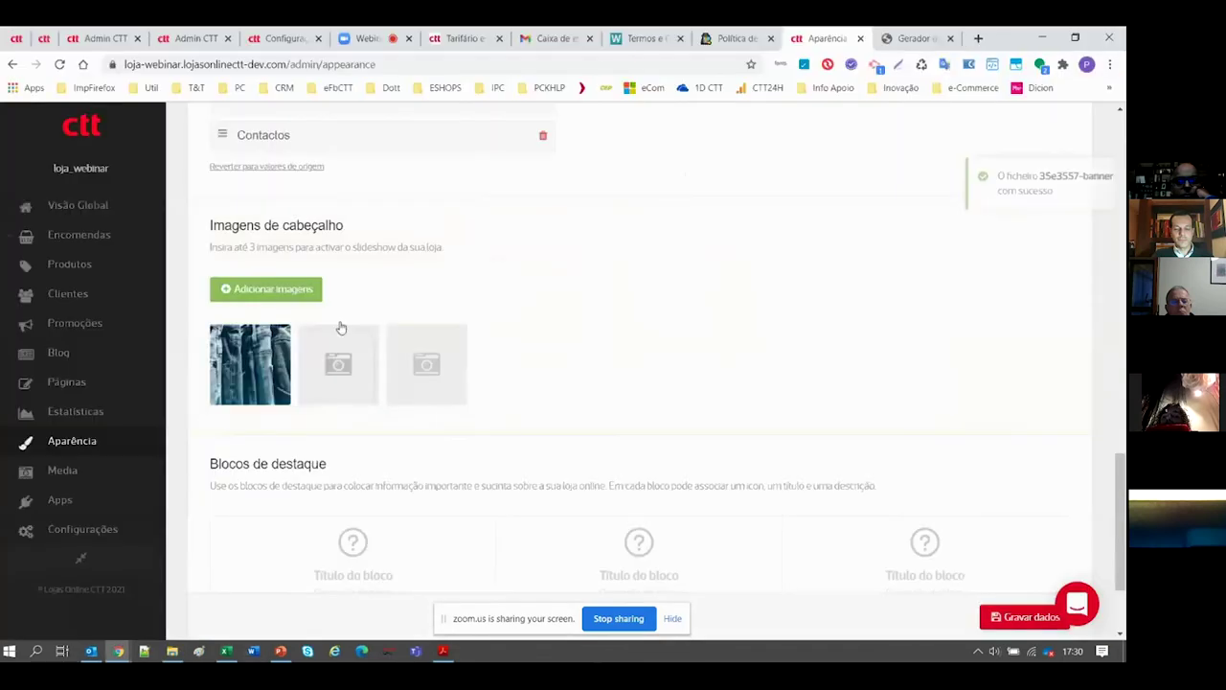
{"action": "left_click", "coordinate": [288, 291]}
{"action": "left_click", "coordinate": [172, 652]}
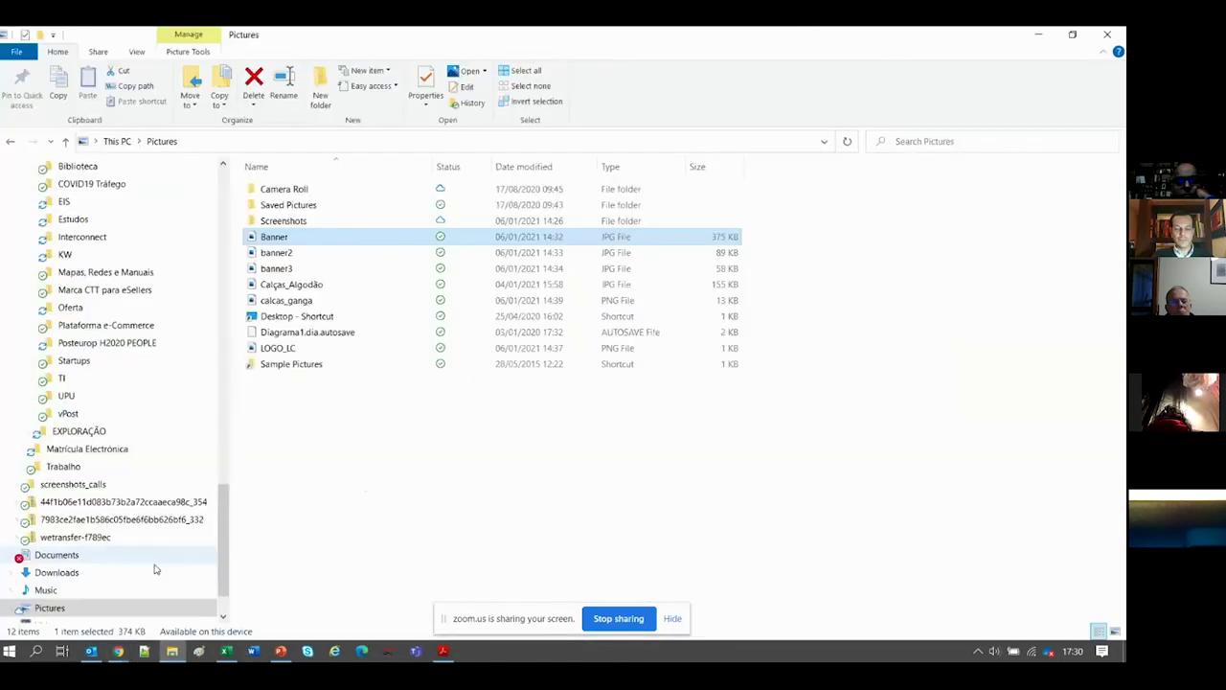
{"action": "left_click", "coordinate": [284, 253]}
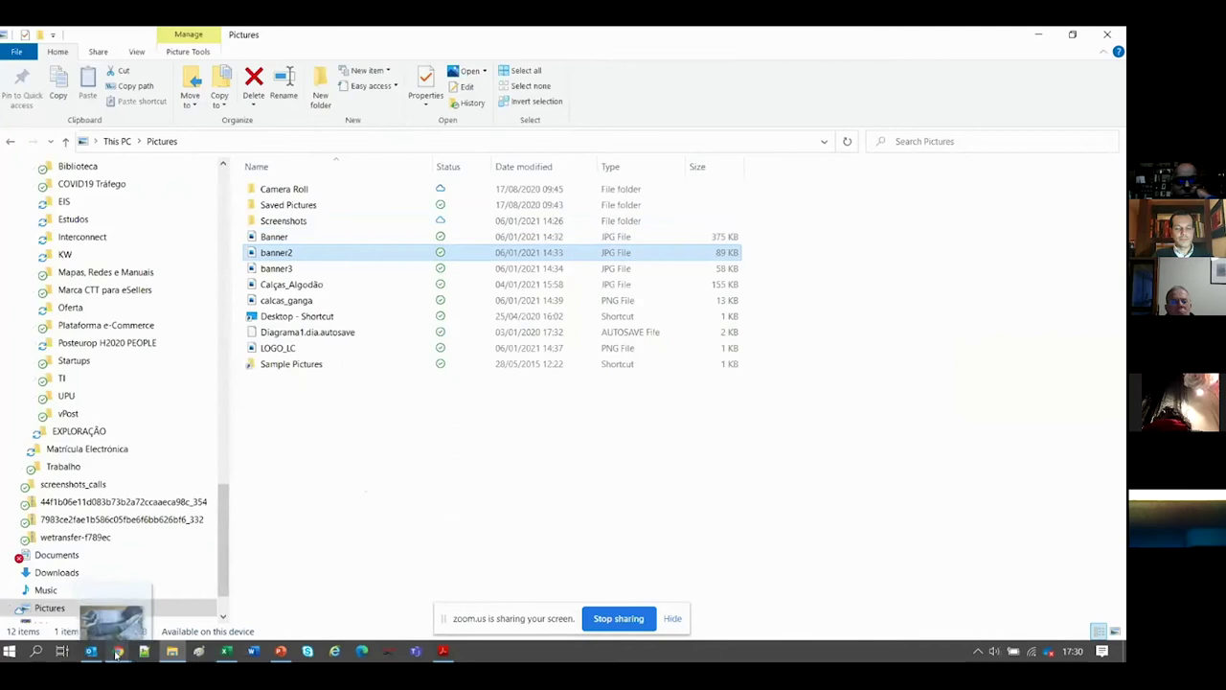
{"action": "mouse_move", "coordinate": [118, 651]}
{"action": "left_click_drag", "start_coordinate": [313, 600], "coordinate": [254, 600]}
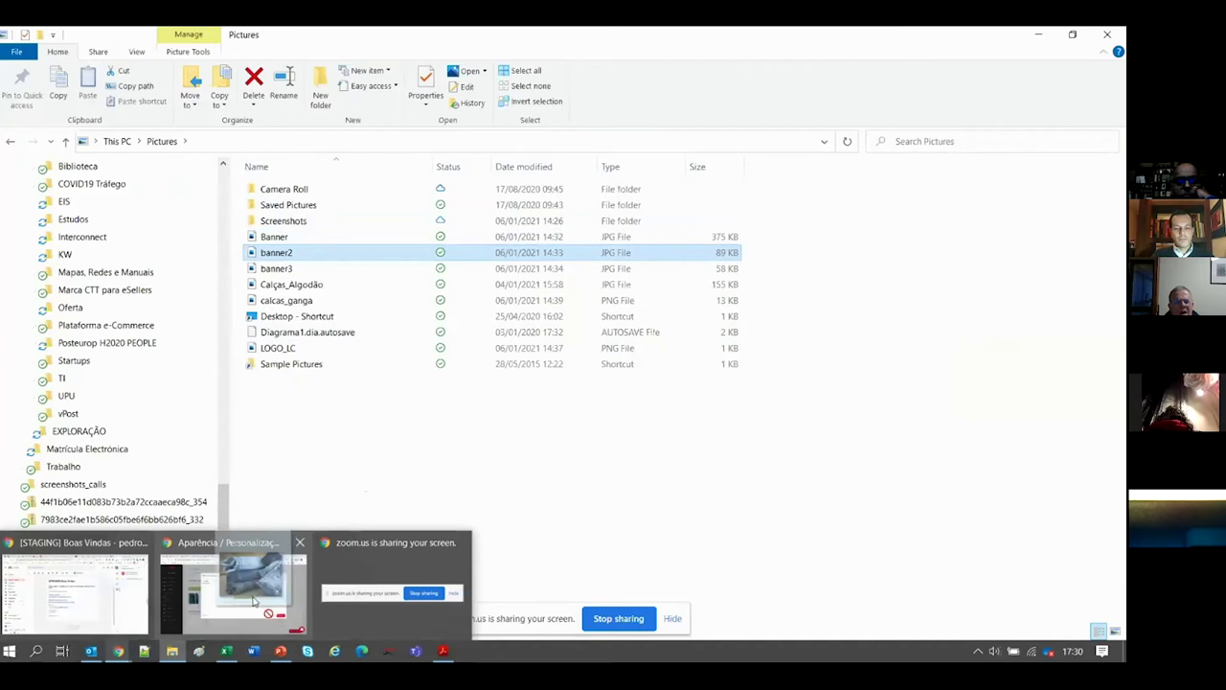
{"action": "left_click_drag", "start_coordinate": [254, 599], "coordinate": [536, 426]}
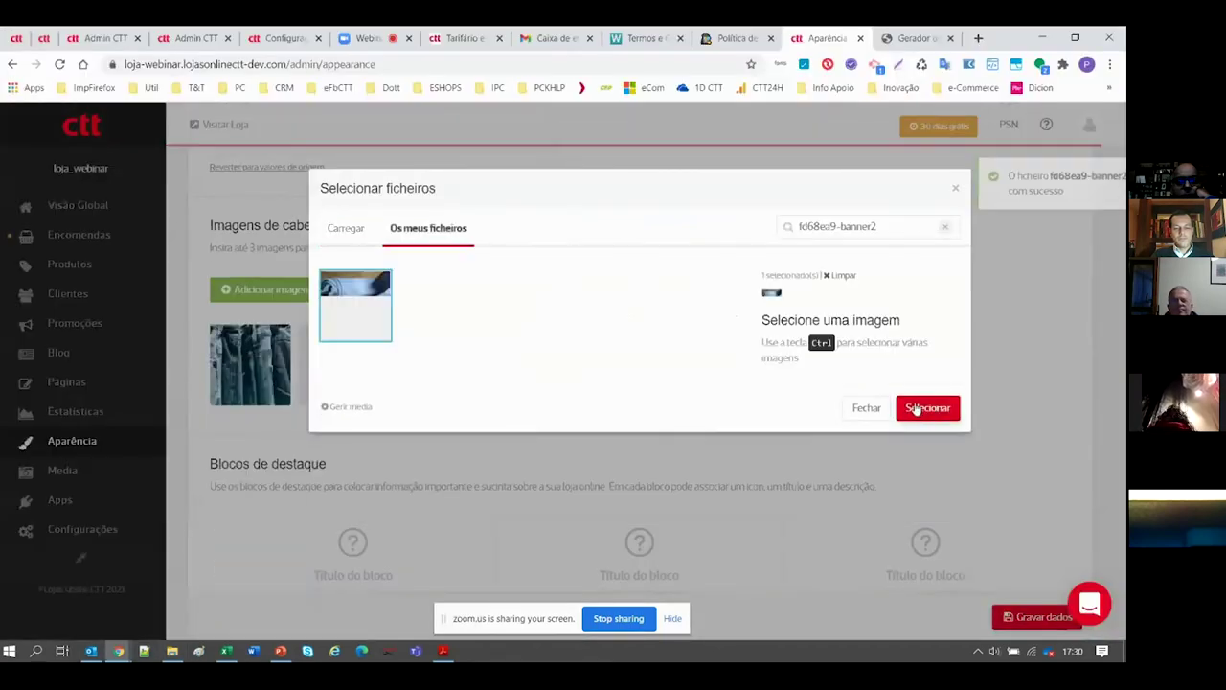
{"action": "left_click", "coordinate": [927, 412]}
Step: Add banner3 as the third header image and briefly preview the live store
{"action": "left_click", "coordinate": [315, 289]}
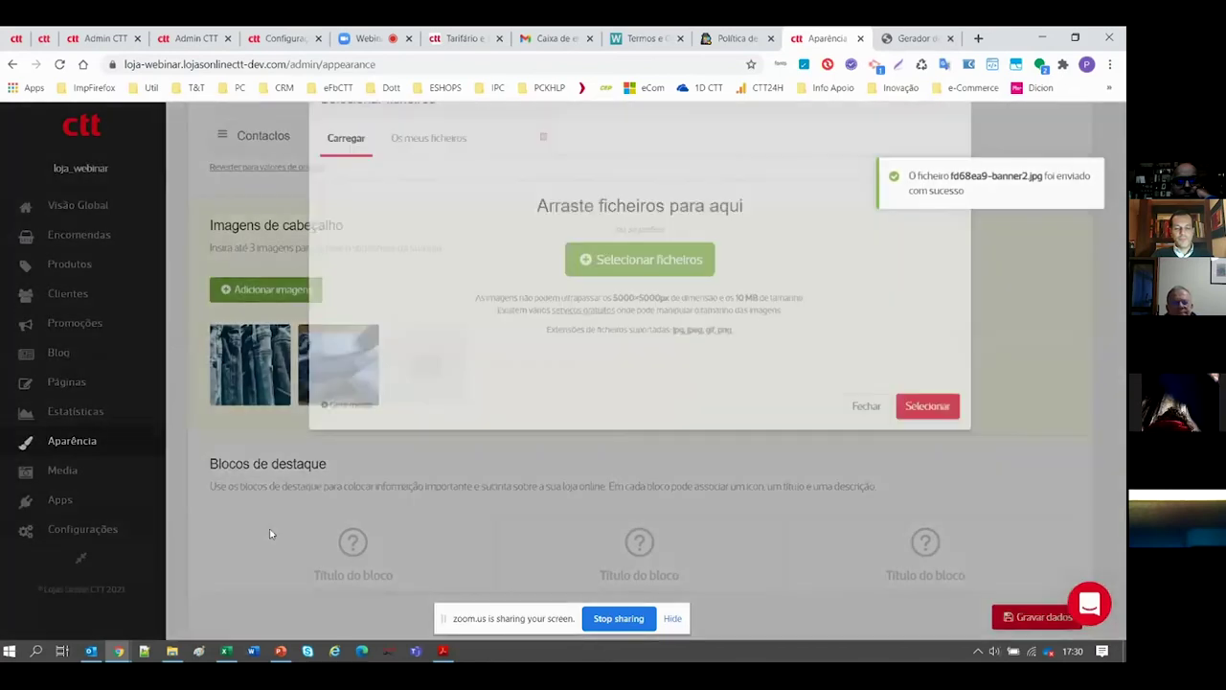
{"action": "left_click", "coordinate": [174, 652]}
{"action": "left_click_drag", "start_coordinate": [277, 267], "coordinate": [513, 396]}
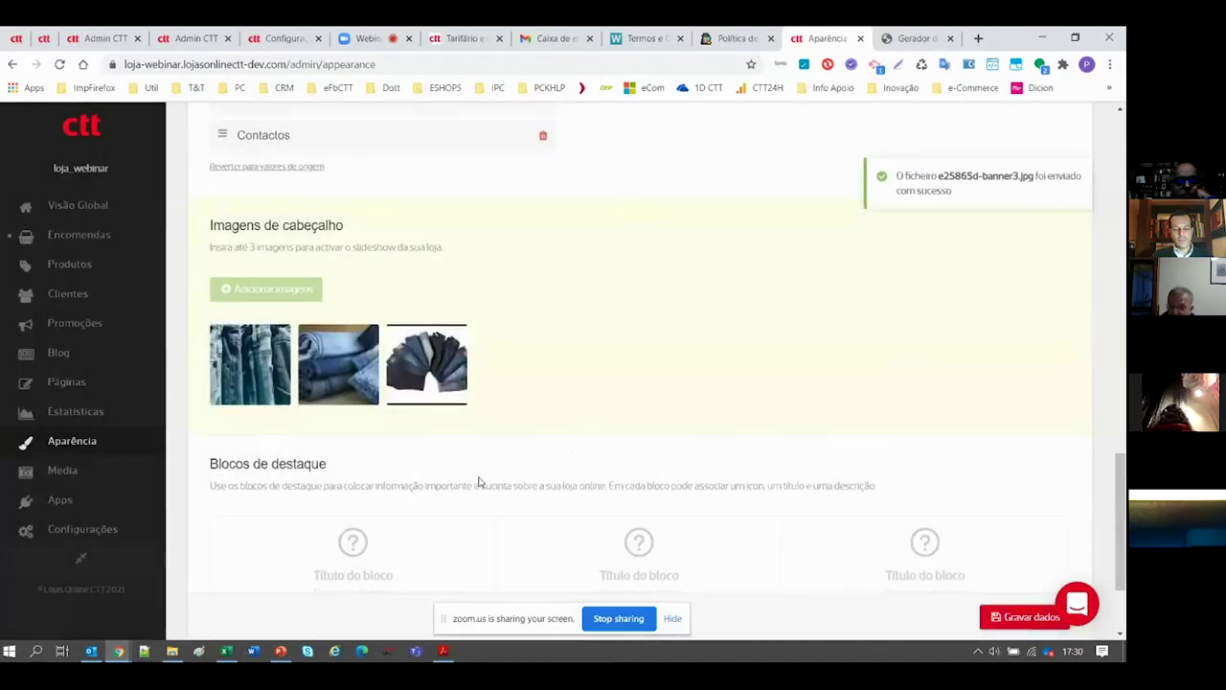
{"action": "scroll", "coordinate": [479, 482], "scroll_direction": "down", "scroll_amount": 2}
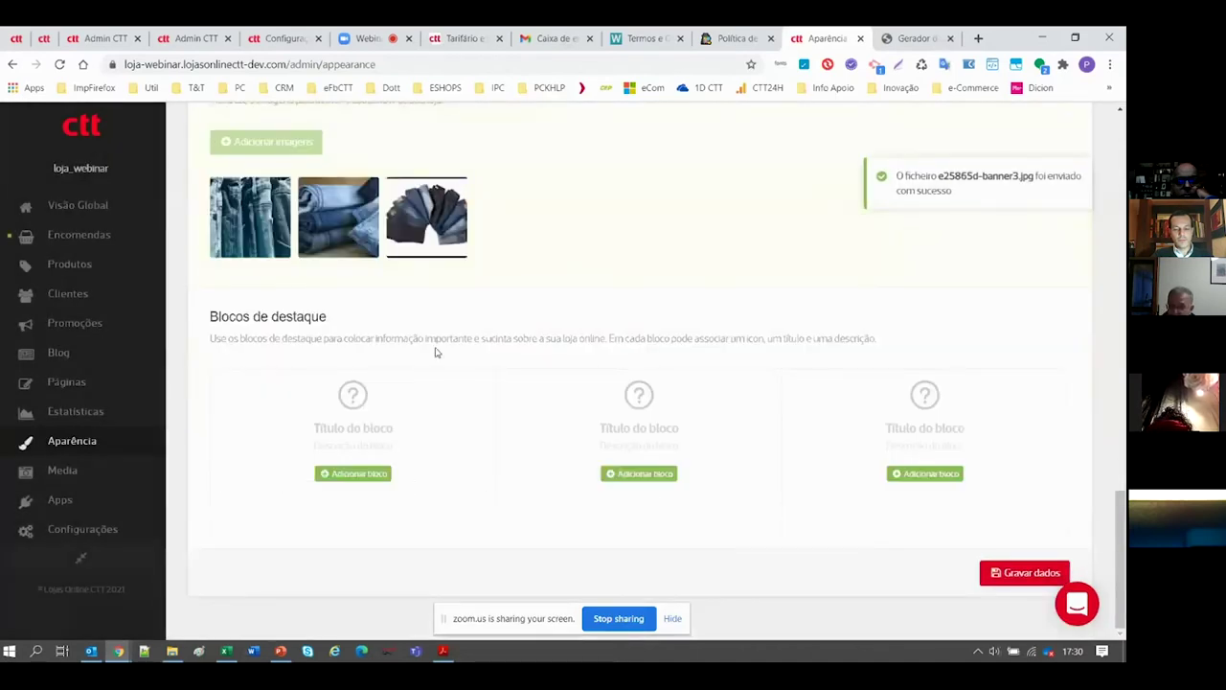
{"action": "scroll", "coordinate": [422, 316], "scroll_direction": "up", "scroll_amount": 15}
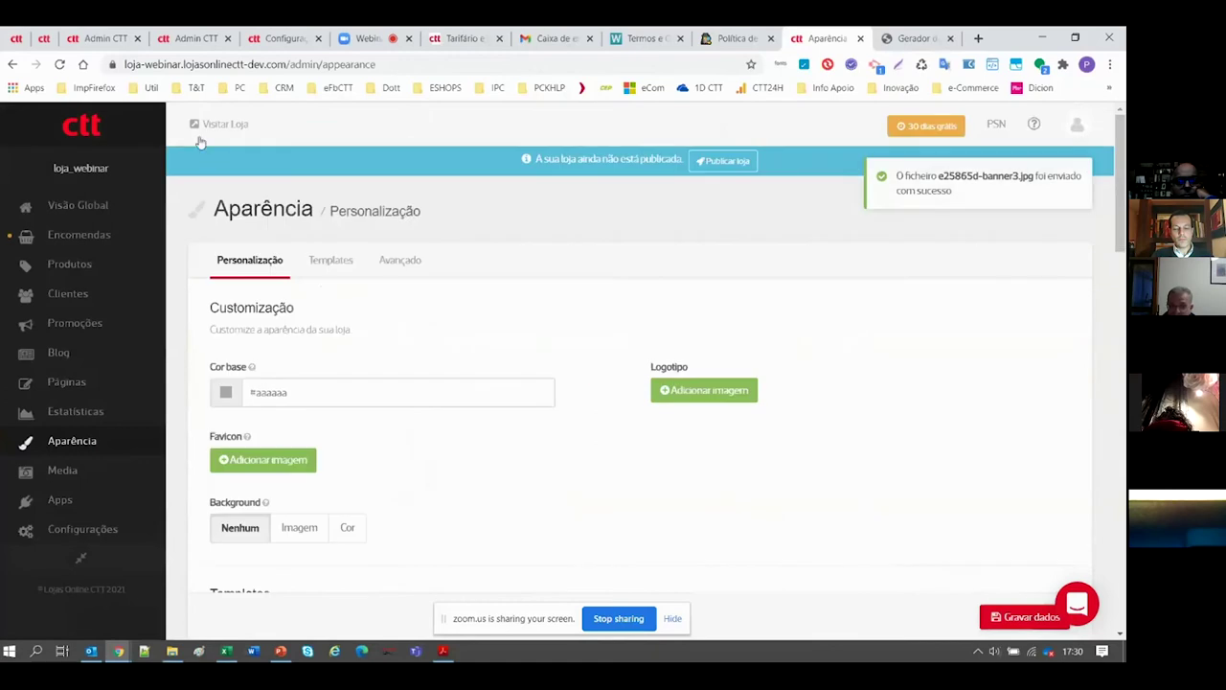
{"action": "left_click", "coordinate": [204, 126]}
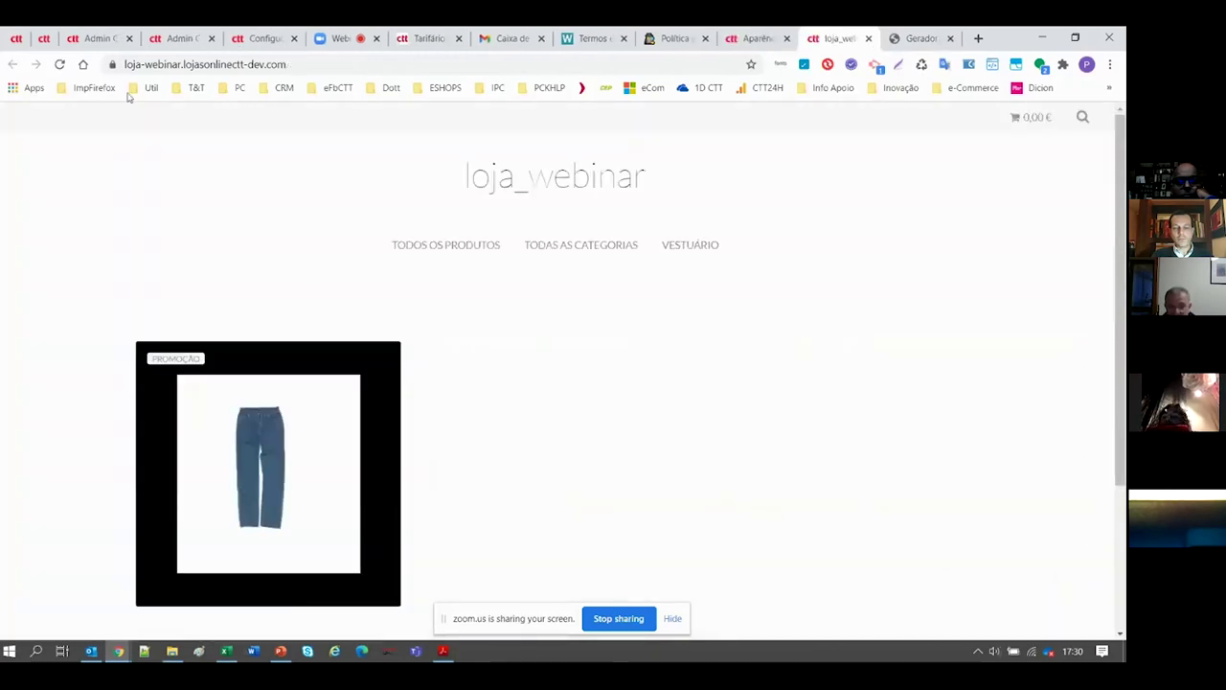
{"action": "left_click", "coordinate": [868, 39]}
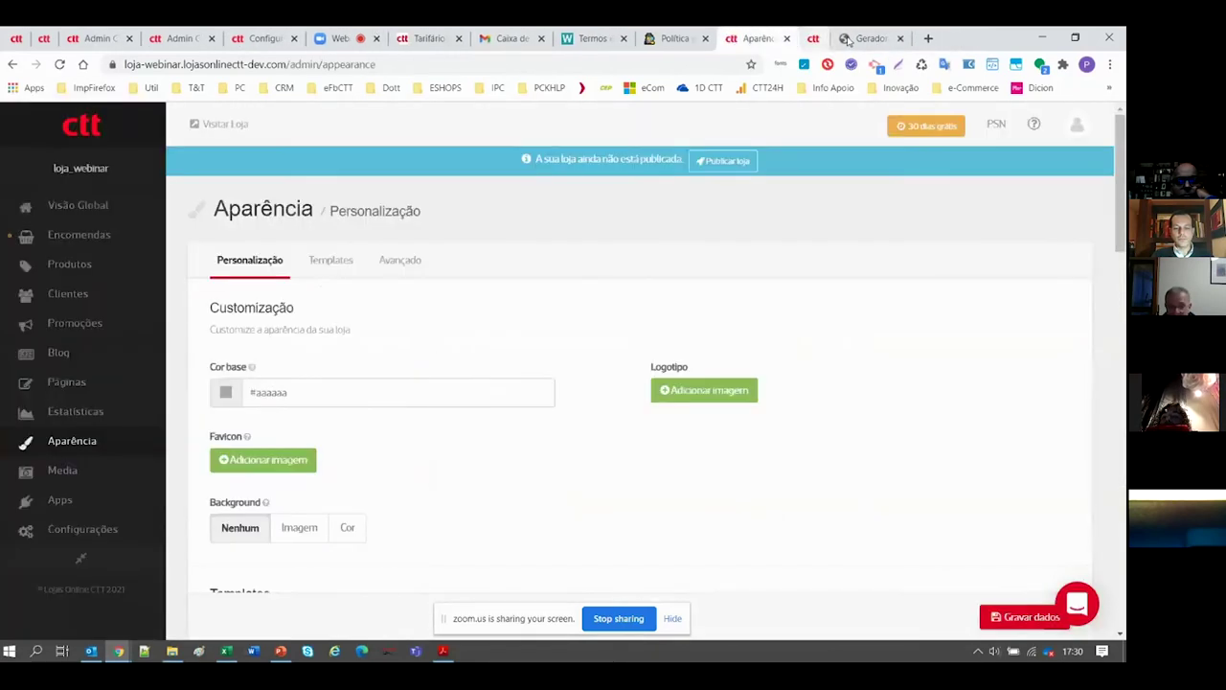
{"action": "left_click", "coordinate": [431, 39]}
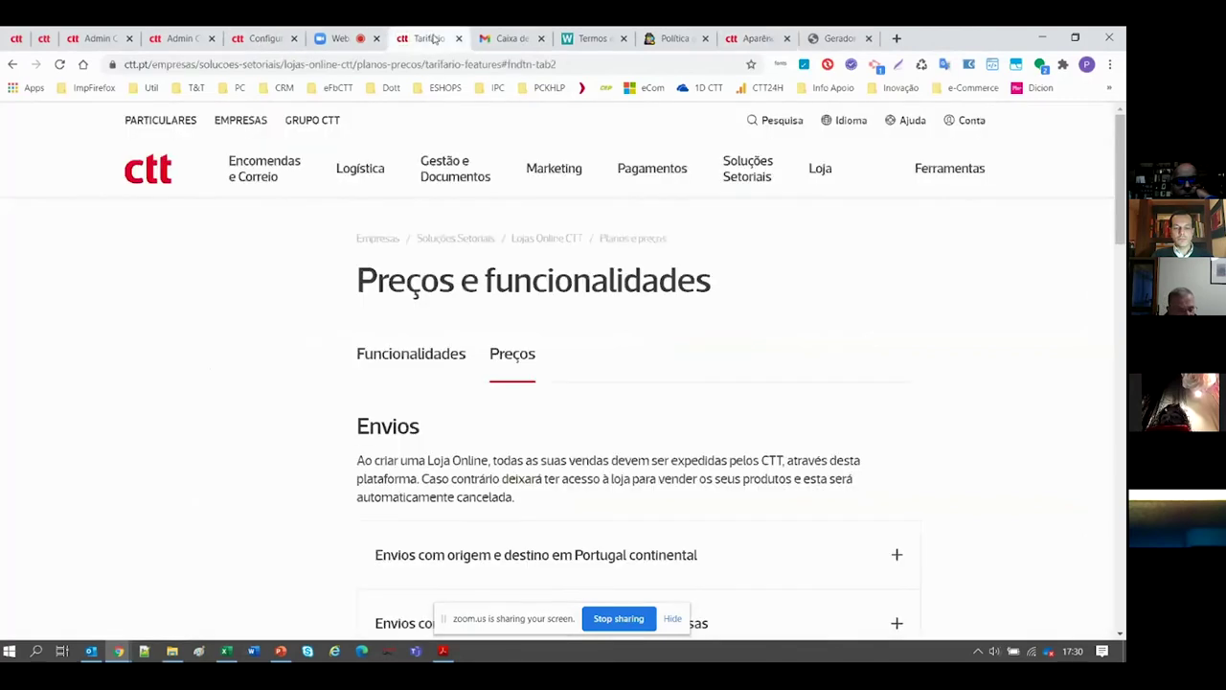
{"action": "left_click", "coordinate": [261, 36]}
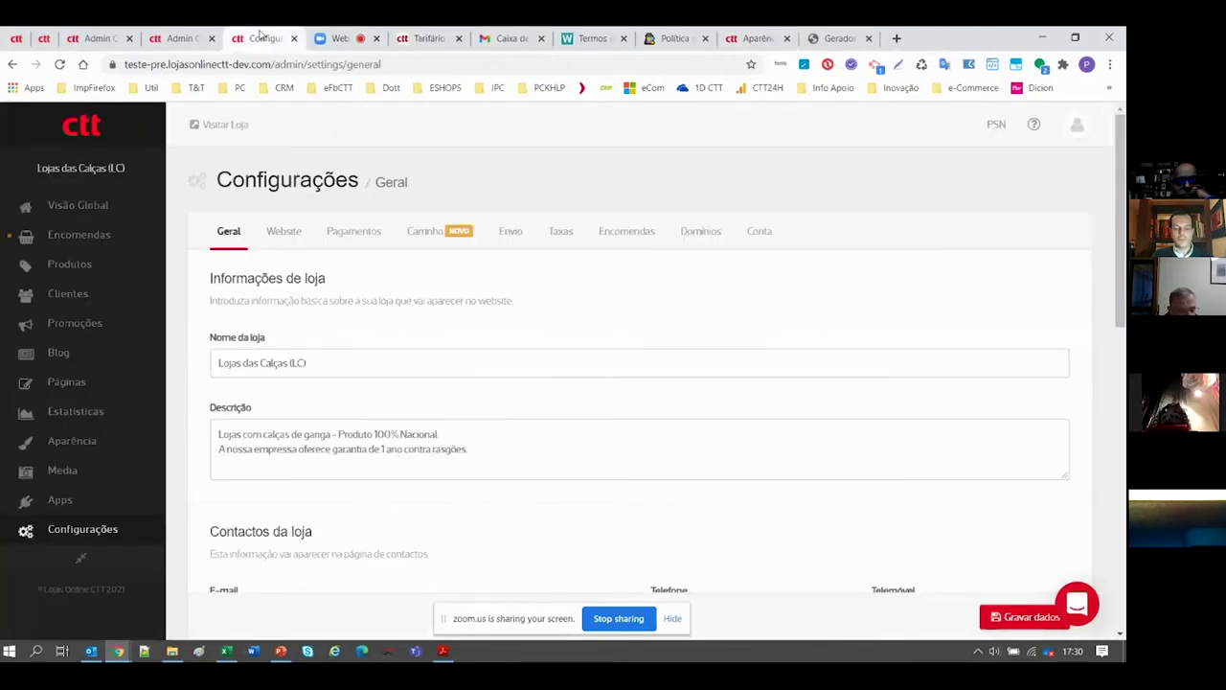
{"action": "left_click", "coordinate": [759, 39]}
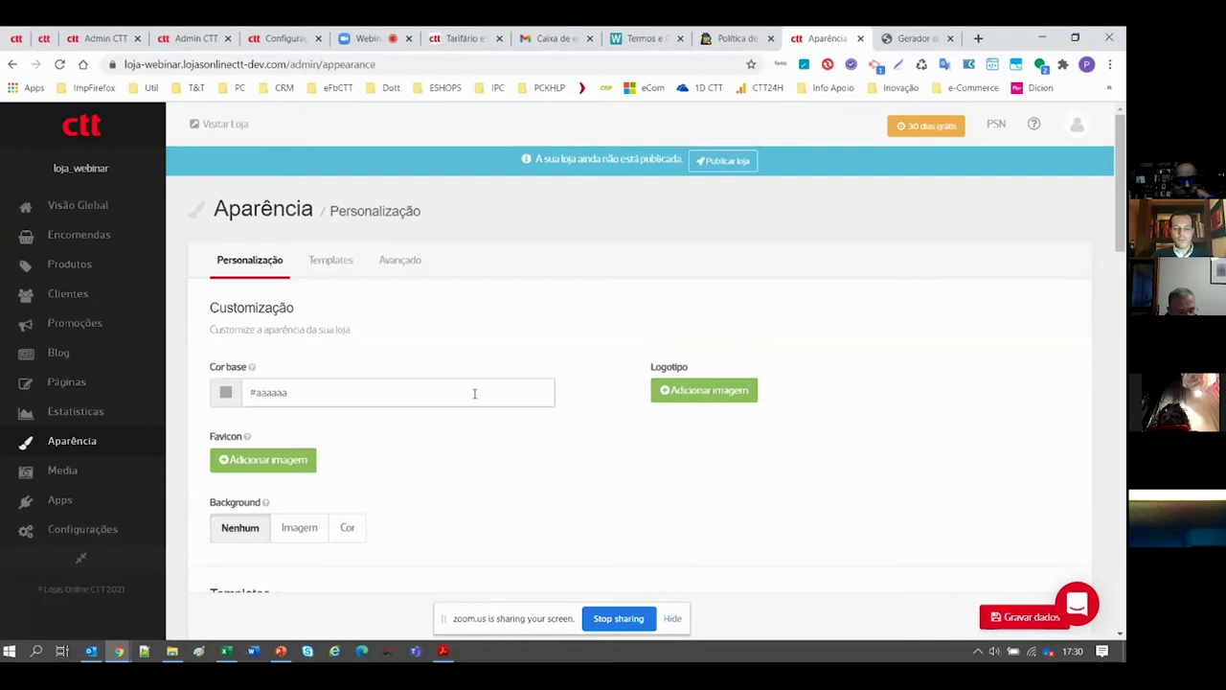
{"action": "scroll", "coordinate": [474, 392], "scroll_direction": "down", "scroll_amount": 5}
{"action": "left_click", "coordinate": [988, 617]}
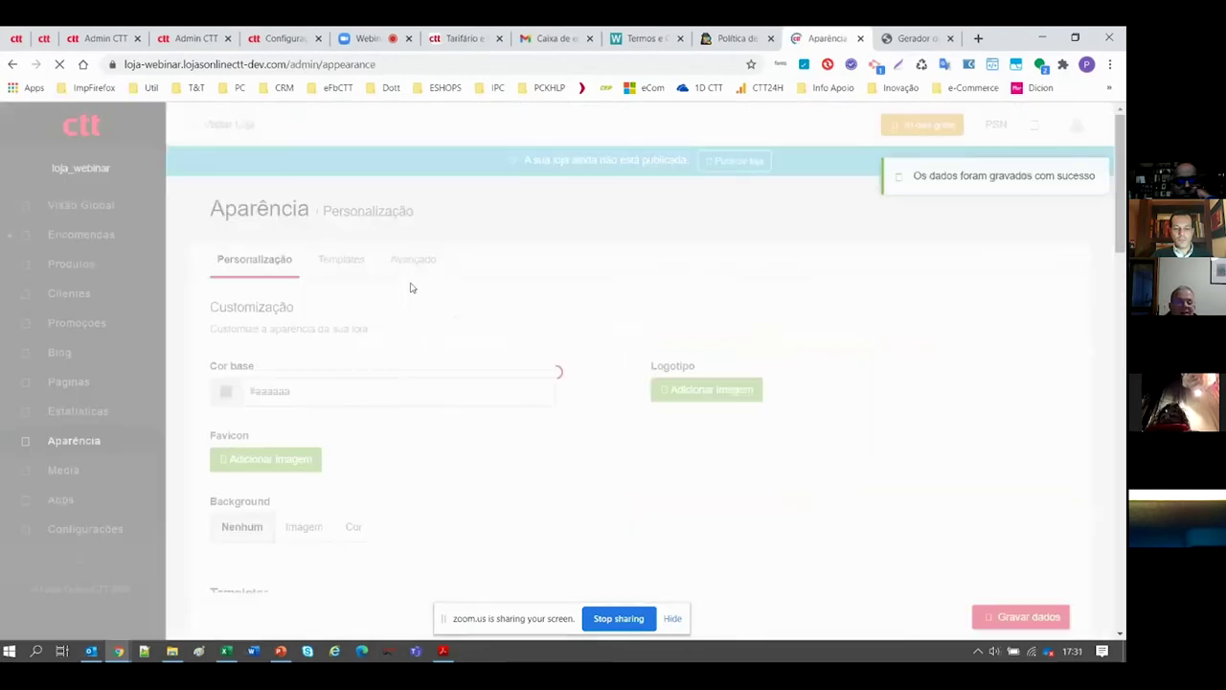
{"action": "scroll", "coordinate": [438, 355], "scroll_direction": "down", "scroll_amount": 10}
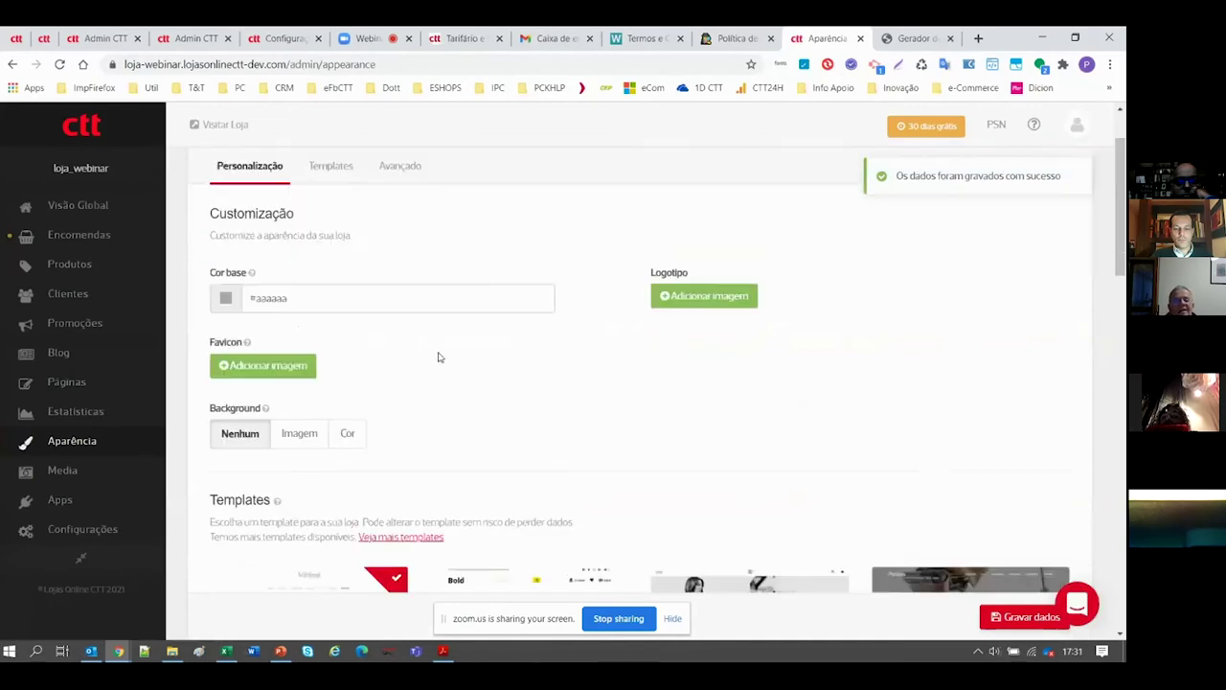
{"action": "scroll", "coordinate": [430, 318], "scroll_direction": "down", "scroll_amount": 5}
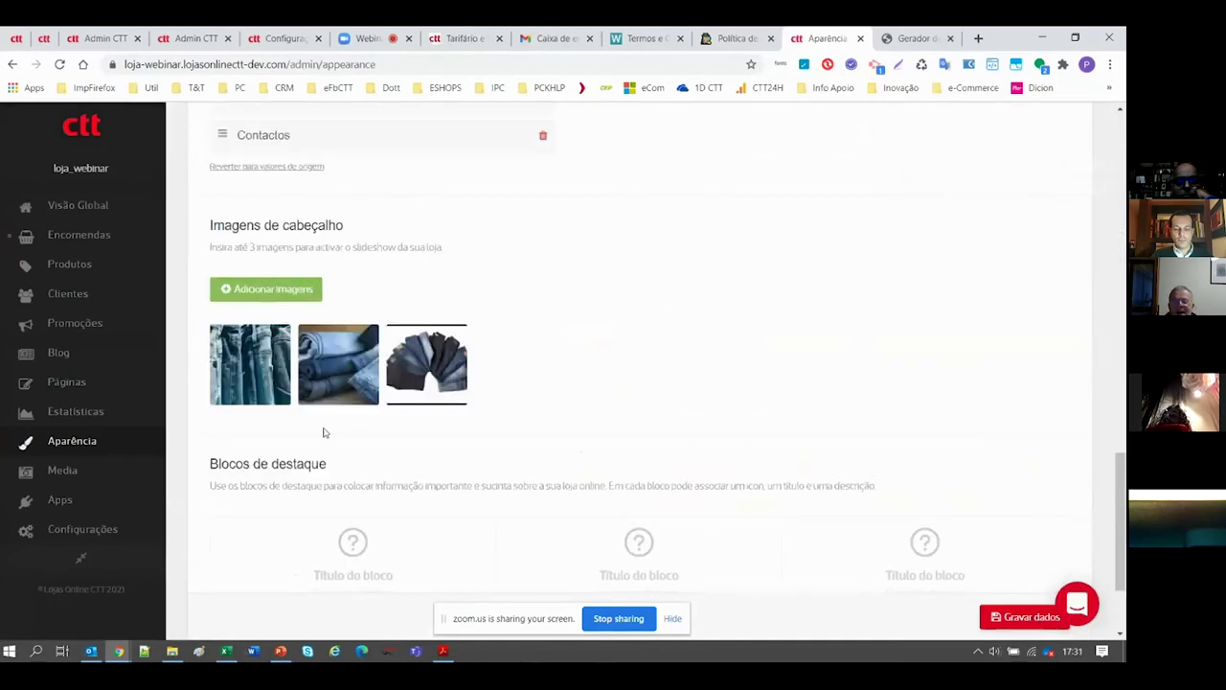
{"action": "scroll", "coordinate": [588, 368], "scroll_direction": "up", "scroll_amount": 10}
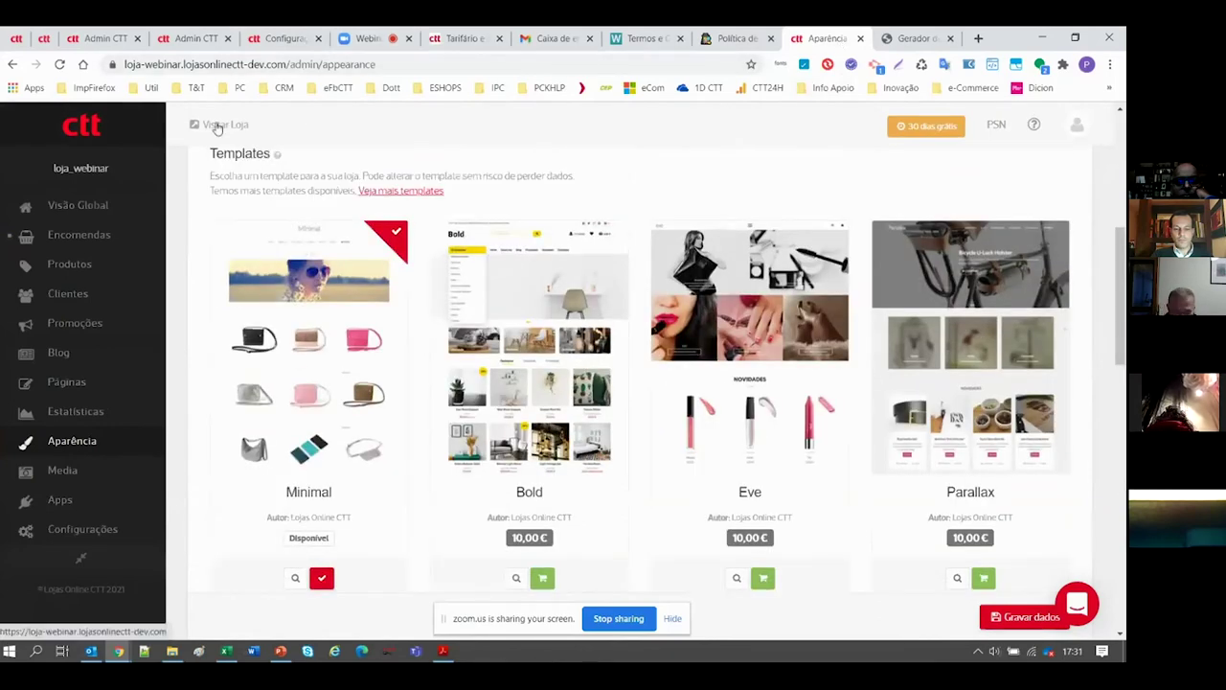
{"action": "left_click", "coordinate": [217, 125]}
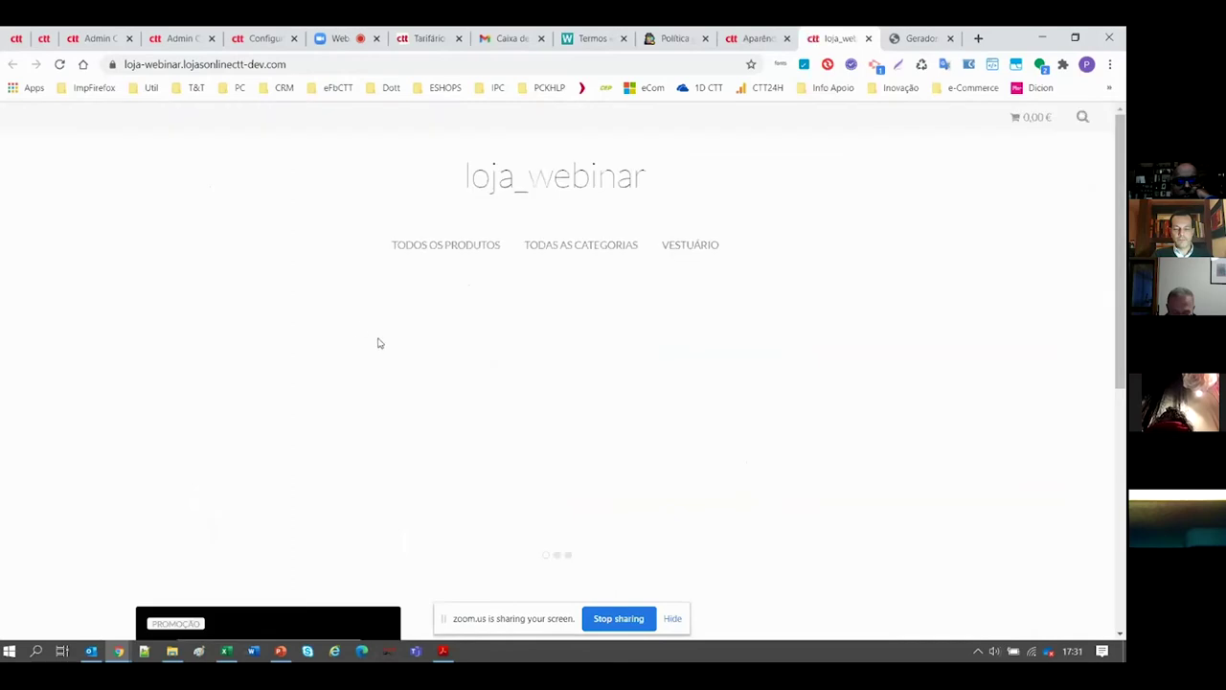
{"action": "scroll", "coordinate": [554, 364], "scroll_direction": "down", "scroll_amount": 2}
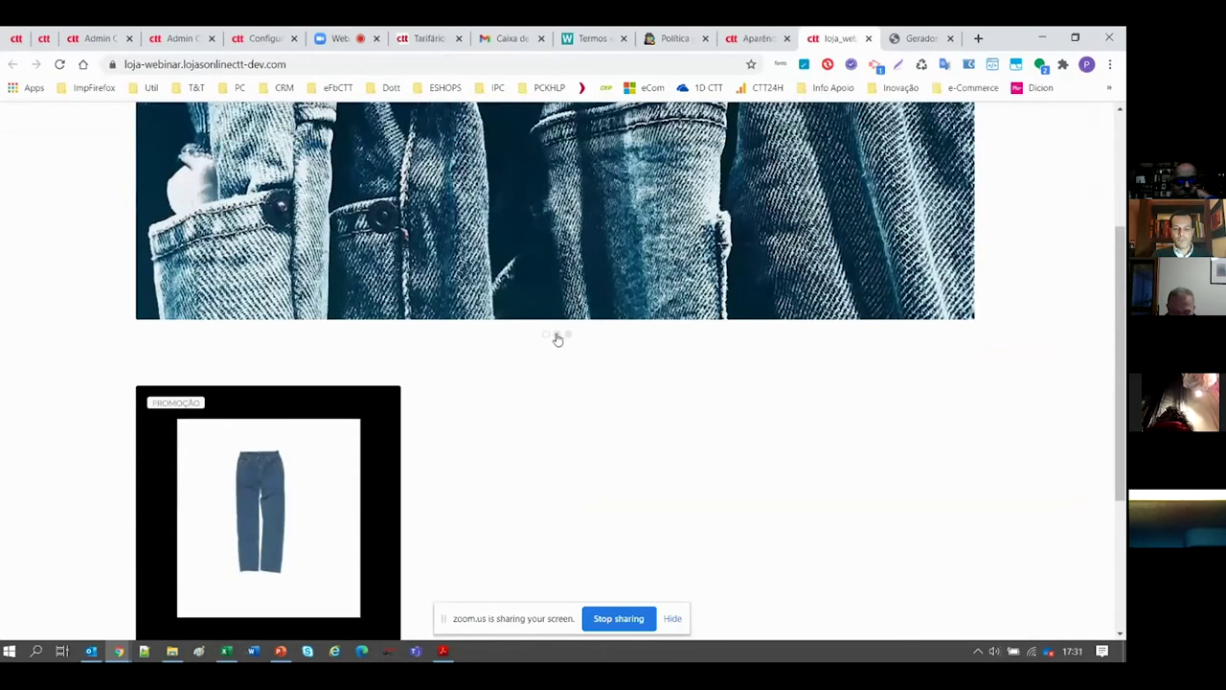
{"action": "left_click", "coordinate": [558, 338]}
{"action": "left_click", "coordinate": [568, 338]}
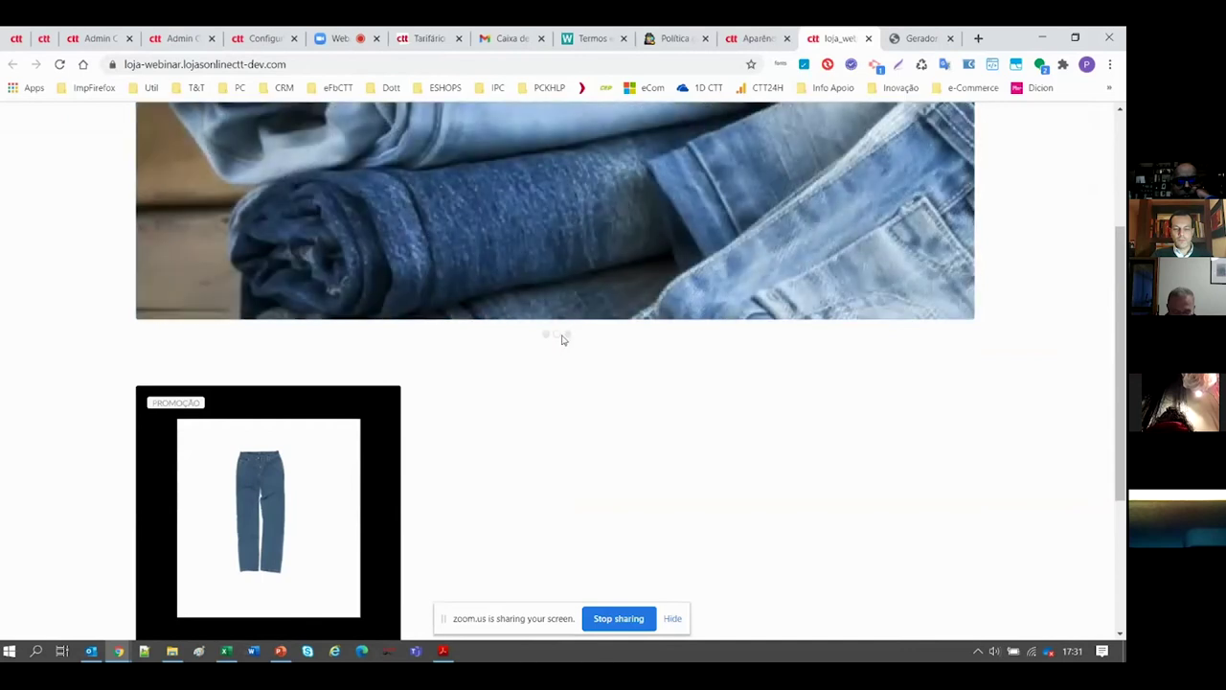
{"action": "scroll", "coordinate": [546, 334], "scroll_direction": "down", "scroll_amount": 3}
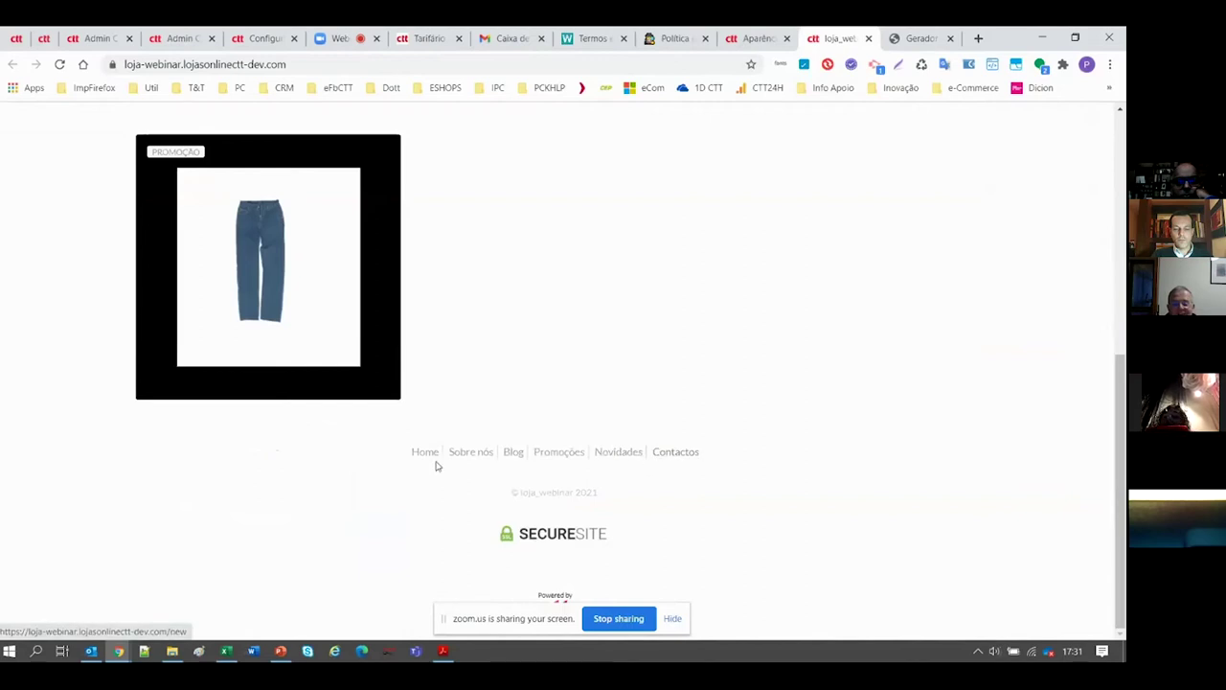
{"action": "scroll", "coordinate": [594, 464], "scroll_direction": "up", "scroll_amount": 2}
{"action": "scroll", "coordinate": [595, 440], "scroll_direction": "up", "scroll_amount": 4}
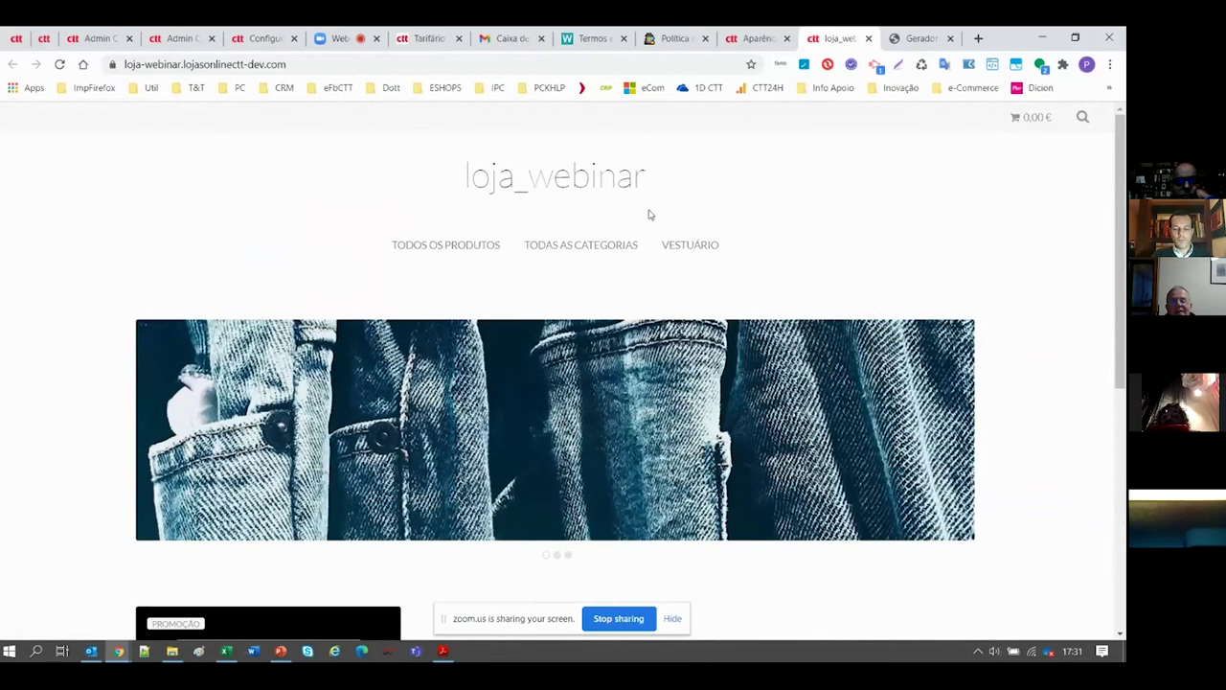
{"action": "left_click", "coordinate": [757, 38]}
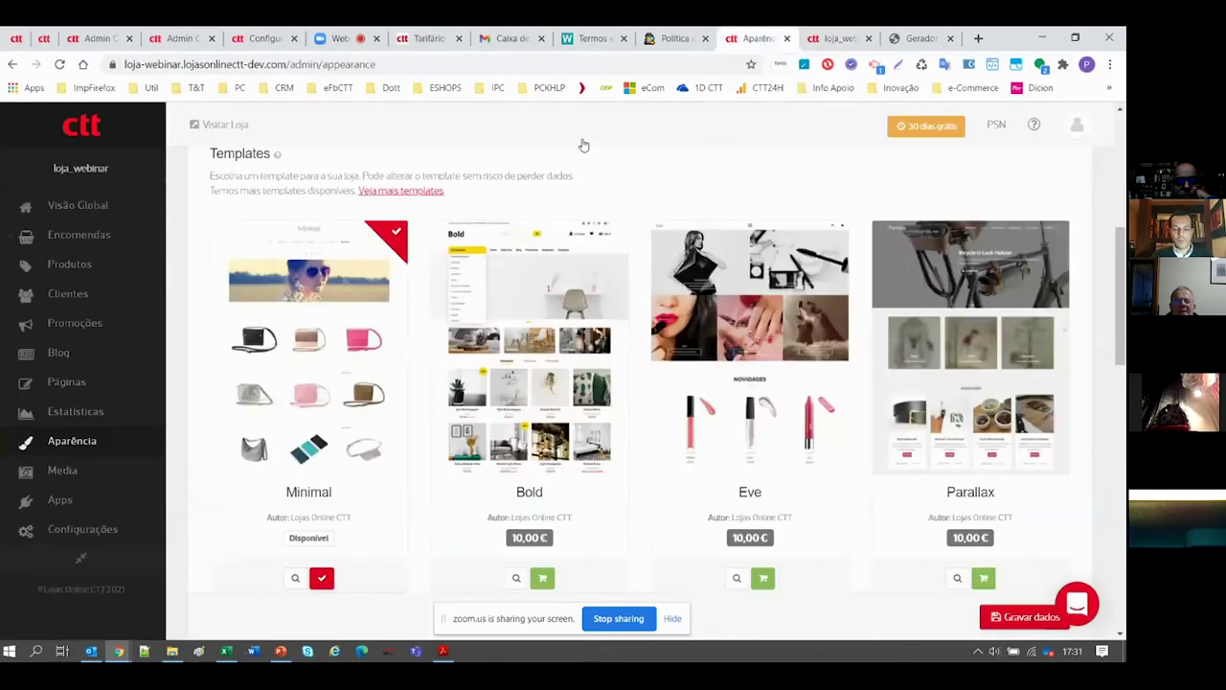
Step: Start a new category titled 'Vestuário homem' under Produtos > Categorias
{"action": "left_click", "coordinate": [69, 268]}
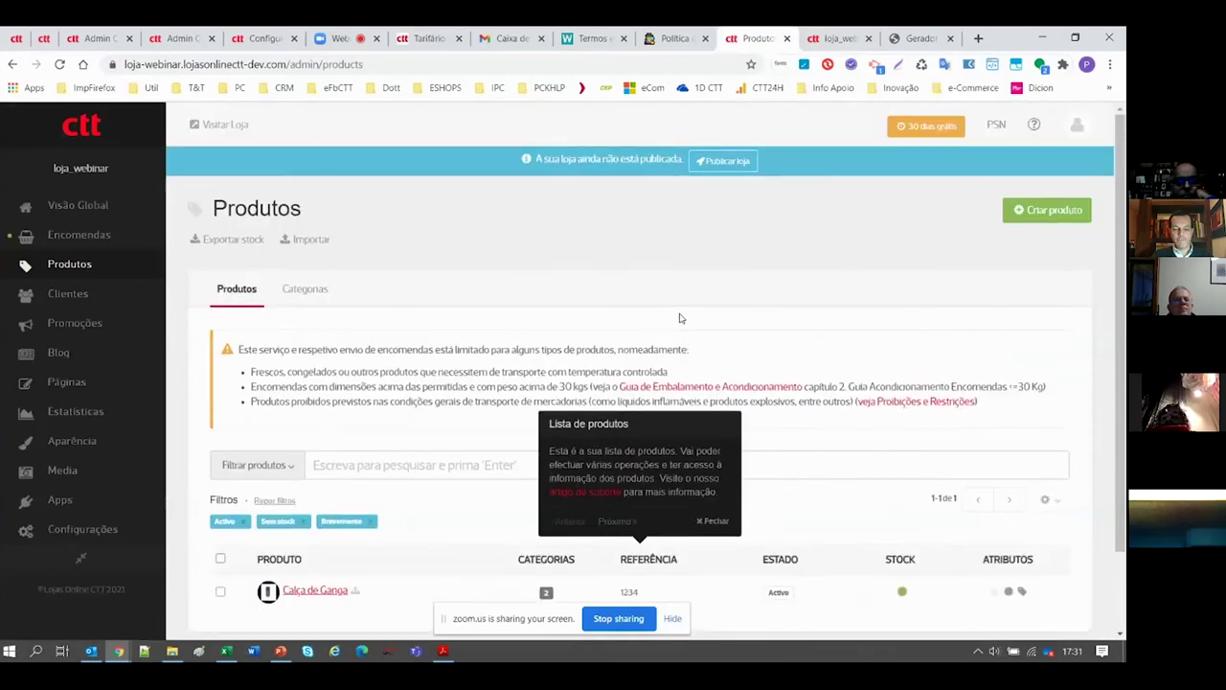
{"action": "left_click", "coordinate": [322, 291]}
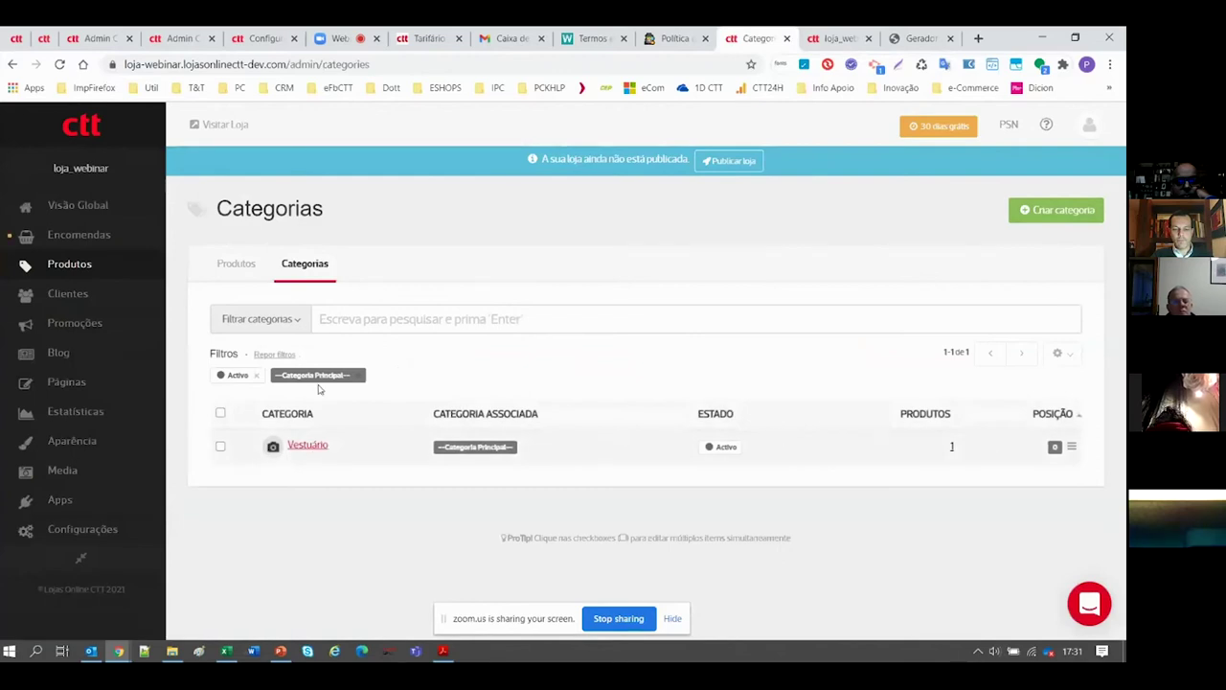
{"action": "left_click", "coordinate": [1057, 210]}
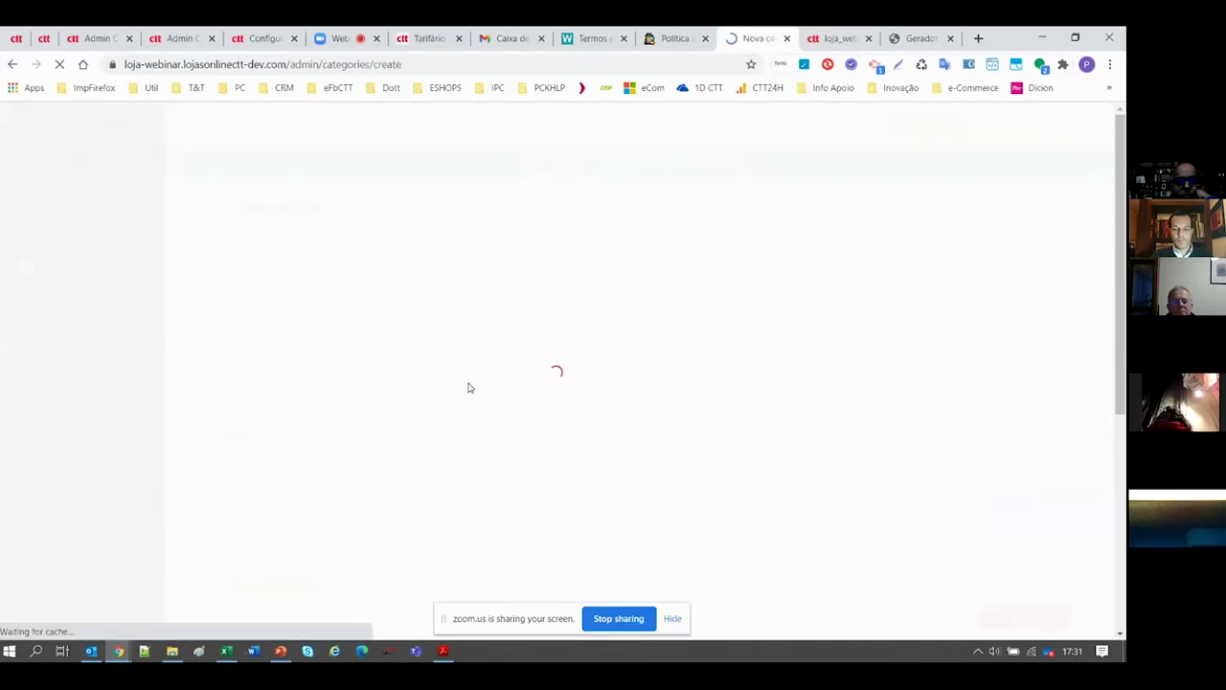
{"action": "left_click", "coordinate": [256, 393]}
{"action": "type", "text": "Vestuário homem"}
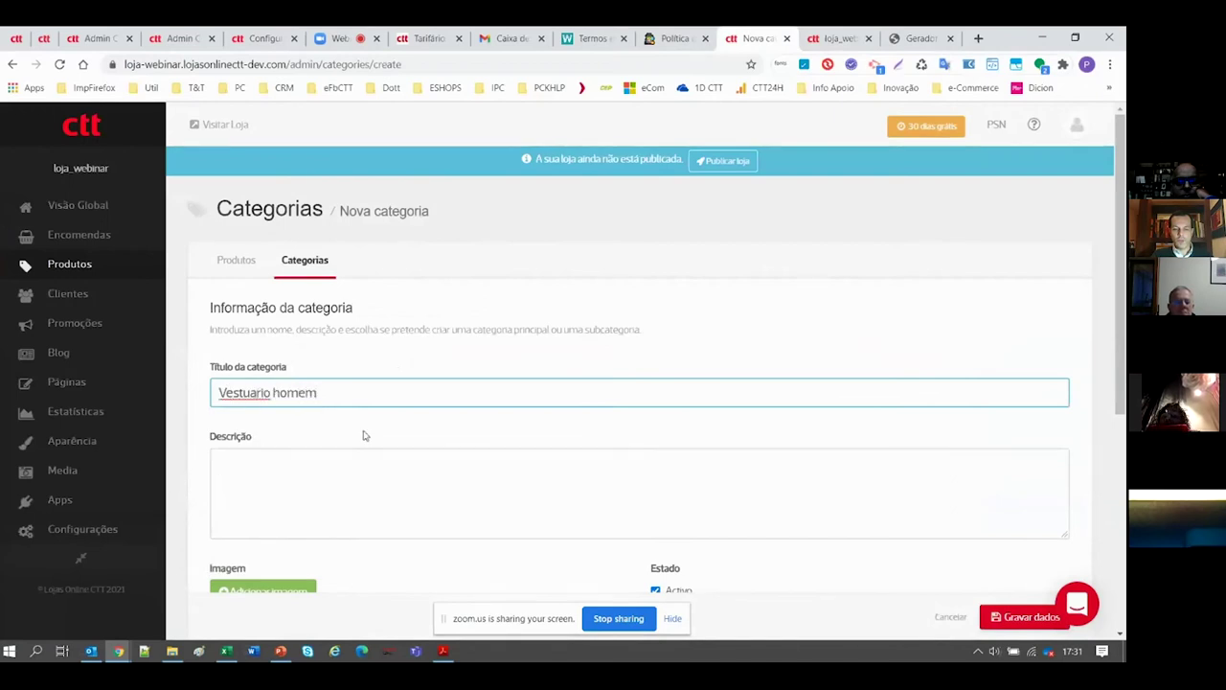
Step: Make it a subcategory of Vestuario, save, and verify it under the storefront's VESTUÁRIO menu
{"action": "scroll", "coordinate": [514, 433], "scroll_direction": "down", "scroll_amount": 1}
{"action": "scroll", "coordinate": [343, 291], "scroll_direction": "down", "scroll_amount": 4}
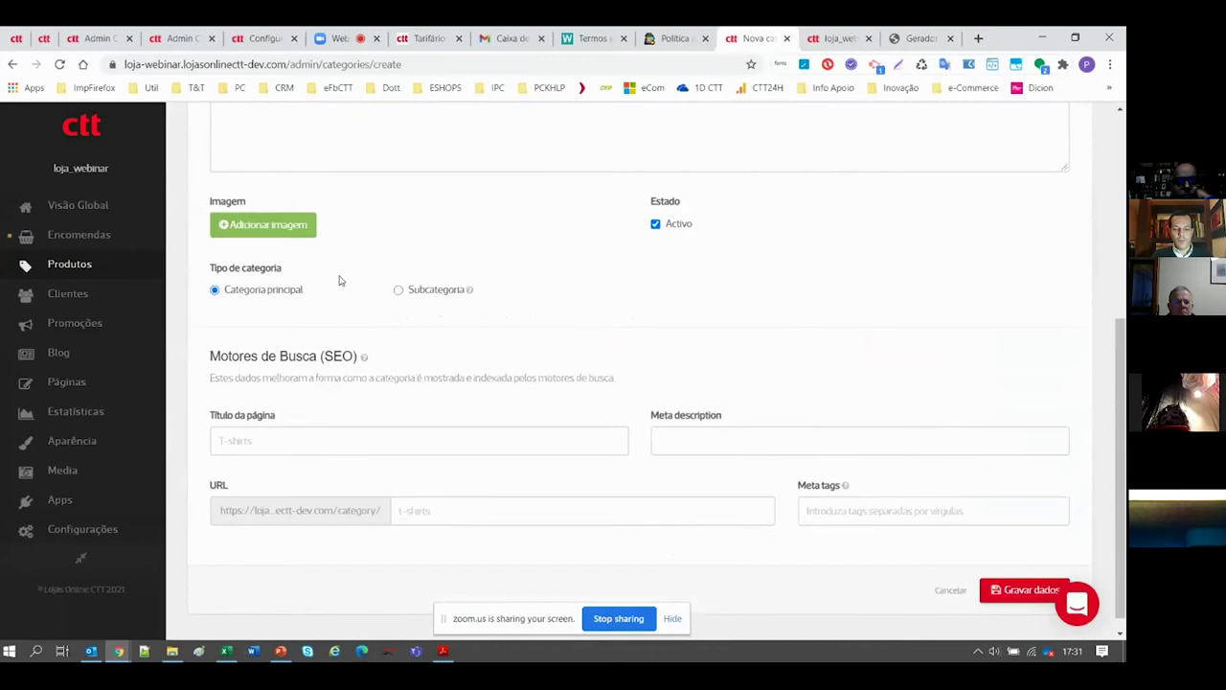
{"action": "scroll", "coordinate": [340, 279], "scroll_direction": "up", "scroll_amount": 3}
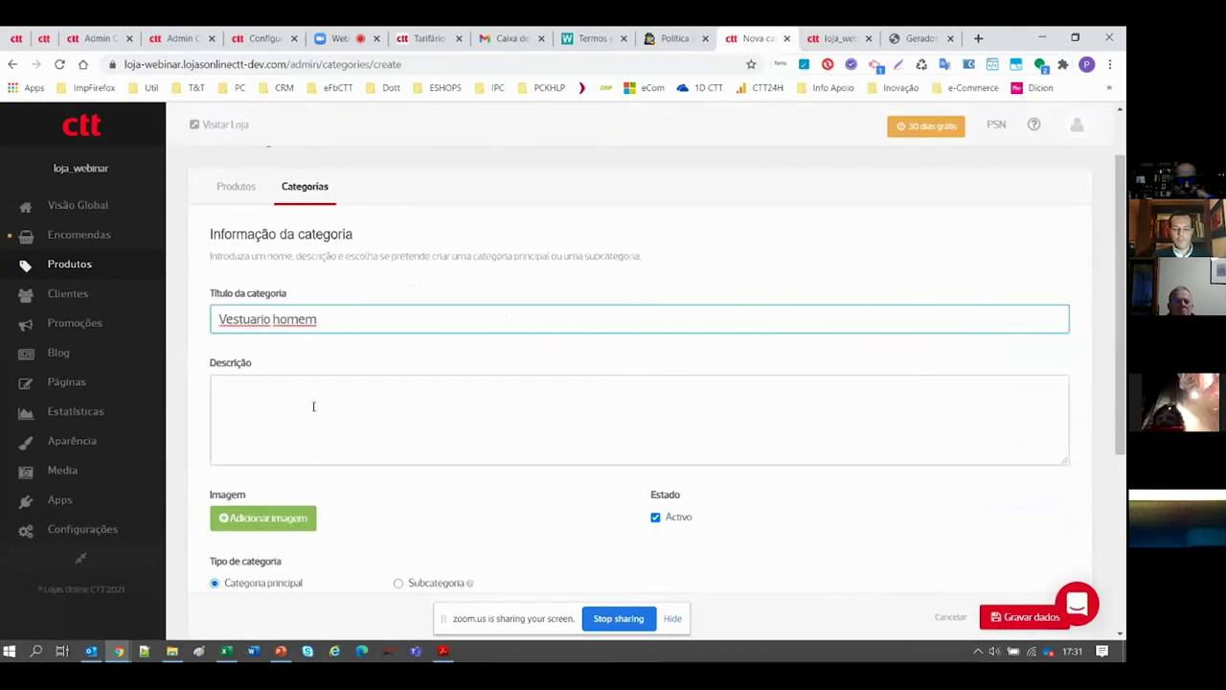
{"action": "scroll", "coordinate": [313, 406], "scroll_direction": "down", "scroll_amount": 3}
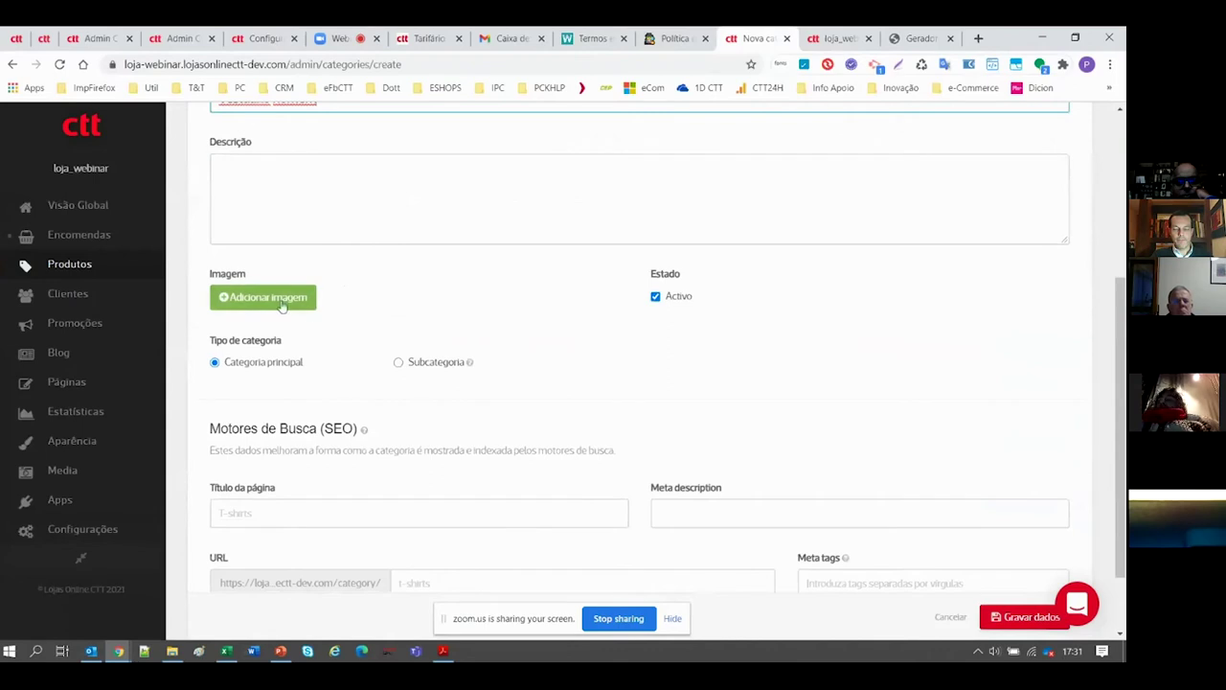
{"action": "left_click", "coordinate": [402, 363]}
{"action": "left_click", "coordinate": [694, 366]}
{"action": "left_click", "coordinate": [692, 427]}
{"action": "scroll", "coordinate": [484, 370], "scroll_direction": "down", "scroll_amount": 2}
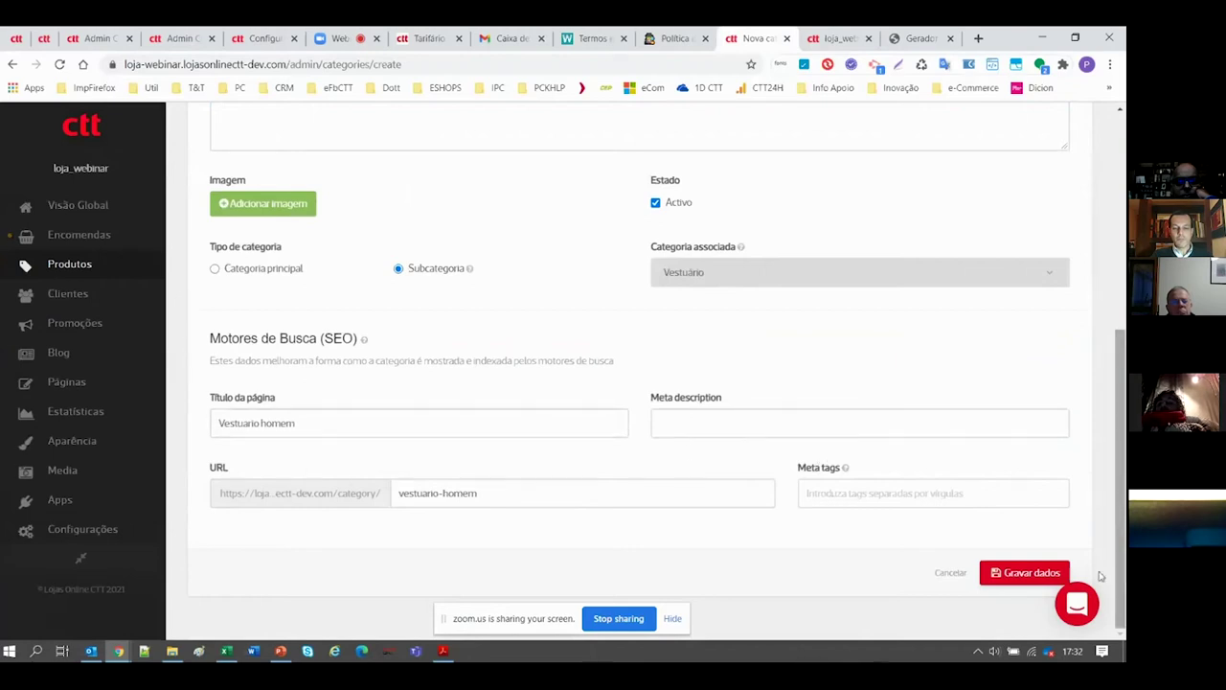
{"action": "left_click", "coordinate": [1033, 577]}
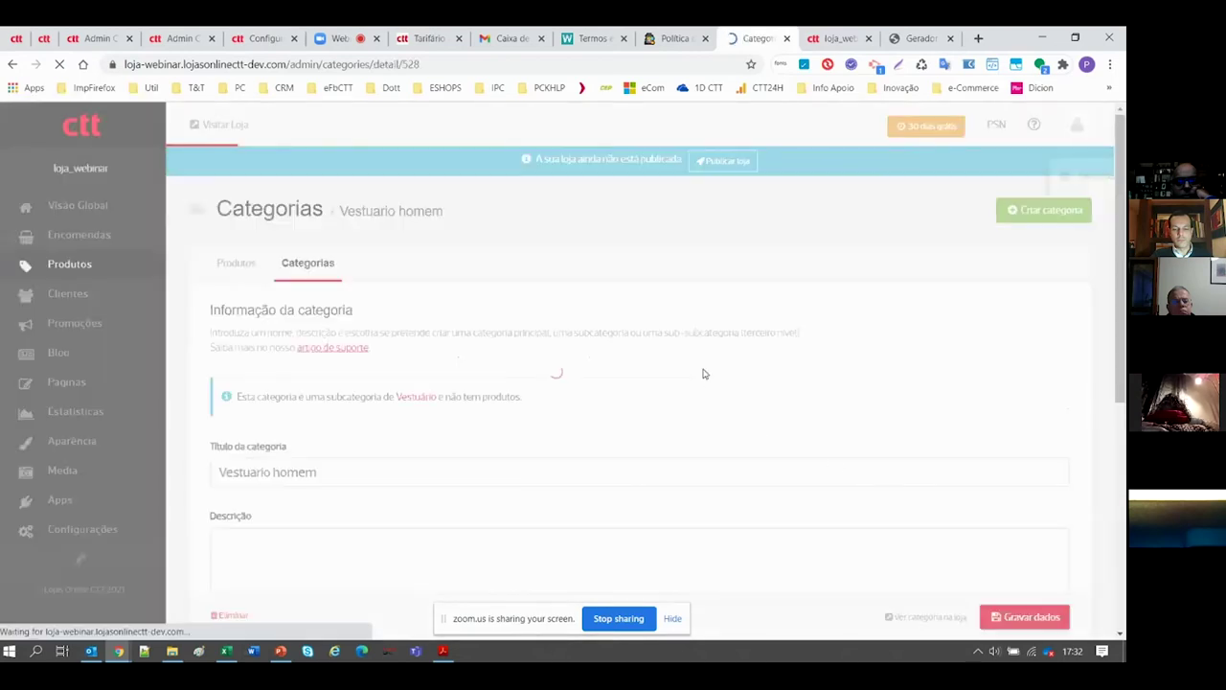
{"action": "left_click", "coordinate": [223, 125]}
{"action": "left_click", "coordinate": [700, 248]}
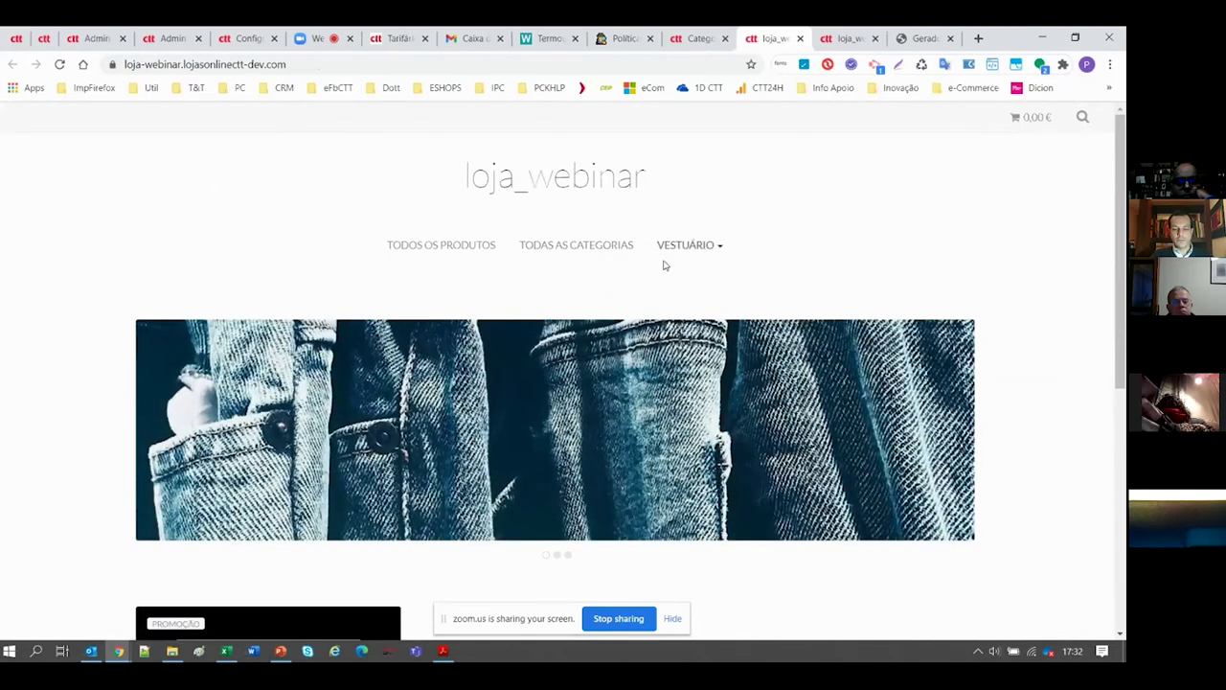
Step: From Visão Global, go through the Portes de envio settings to the empty Embalagens page
{"action": "left_click", "coordinate": [694, 38]}
{"action": "scroll", "coordinate": [362, 310], "scroll_direction": "down", "scroll_amount": 5}
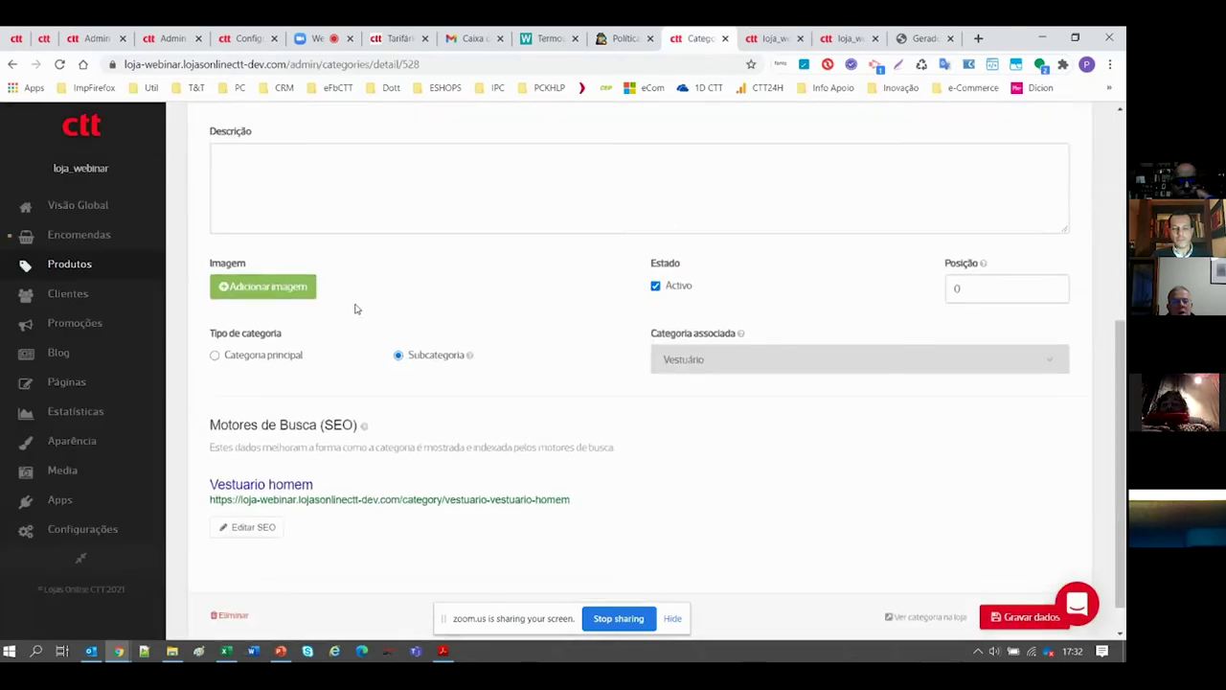
{"action": "scroll", "coordinate": [354, 300], "scroll_direction": "up", "scroll_amount": 5}
{"action": "left_click", "coordinate": [84, 206]}
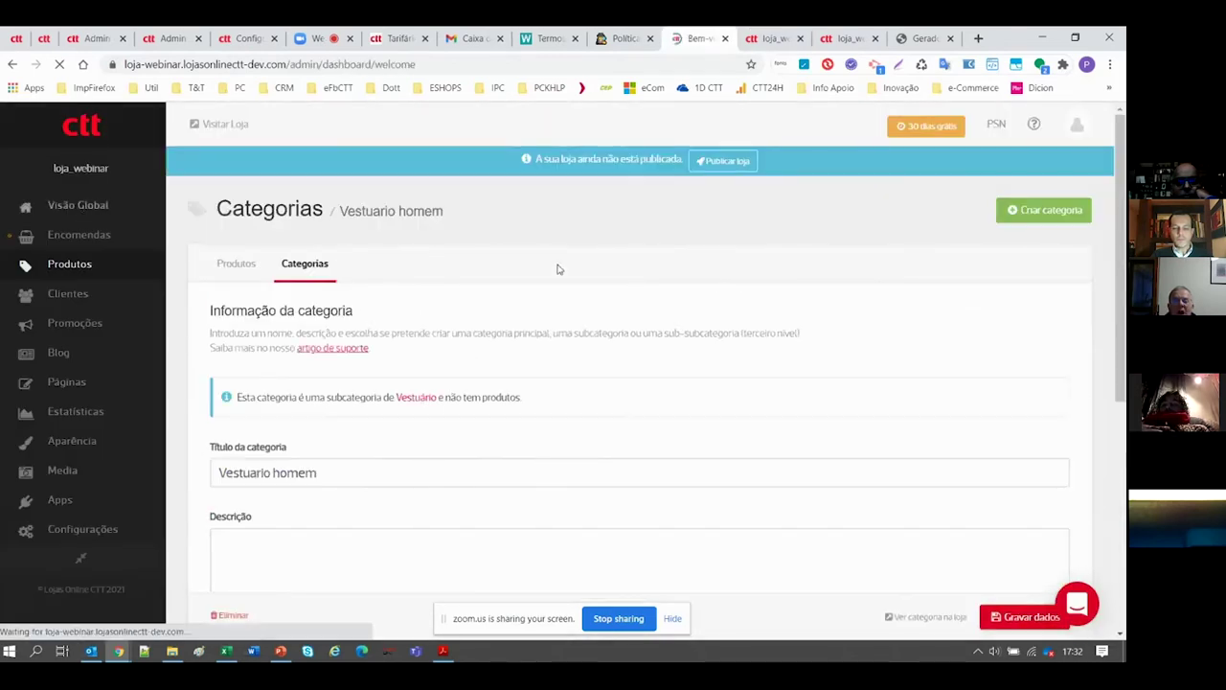
{"action": "scroll", "coordinate": [625, 419], "scroll_direction": "down", "scroll_amount": 3}
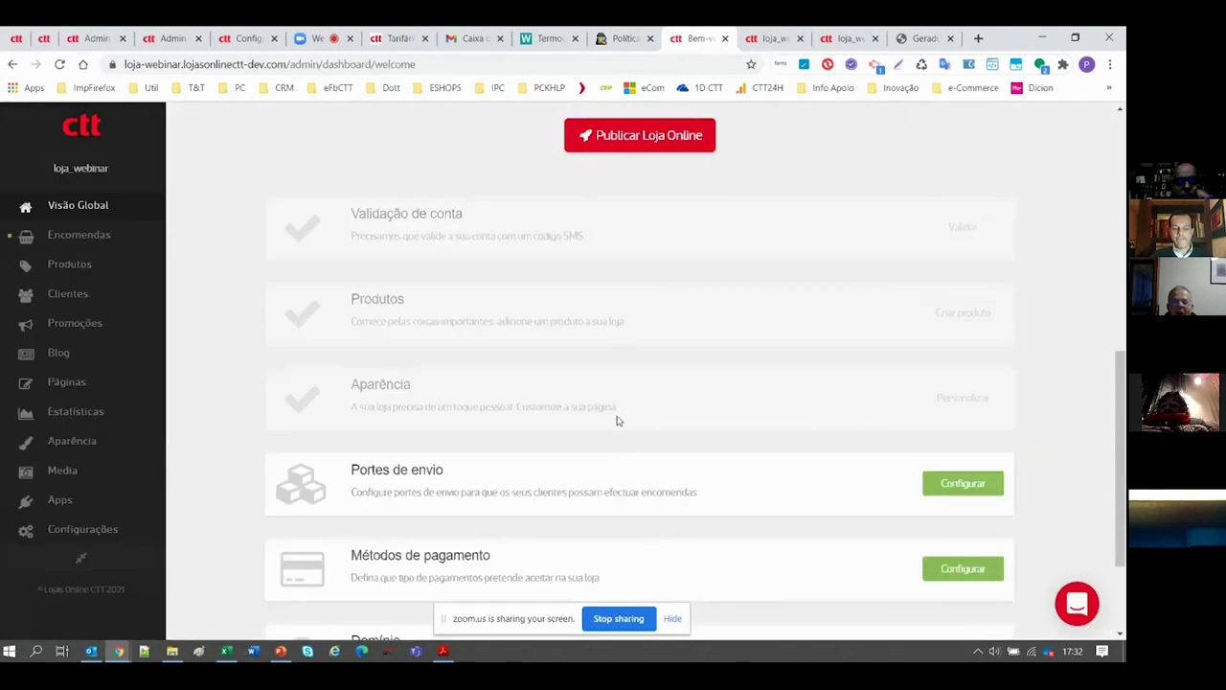
{"action": "left_click", "coordinate": [954, 486]}
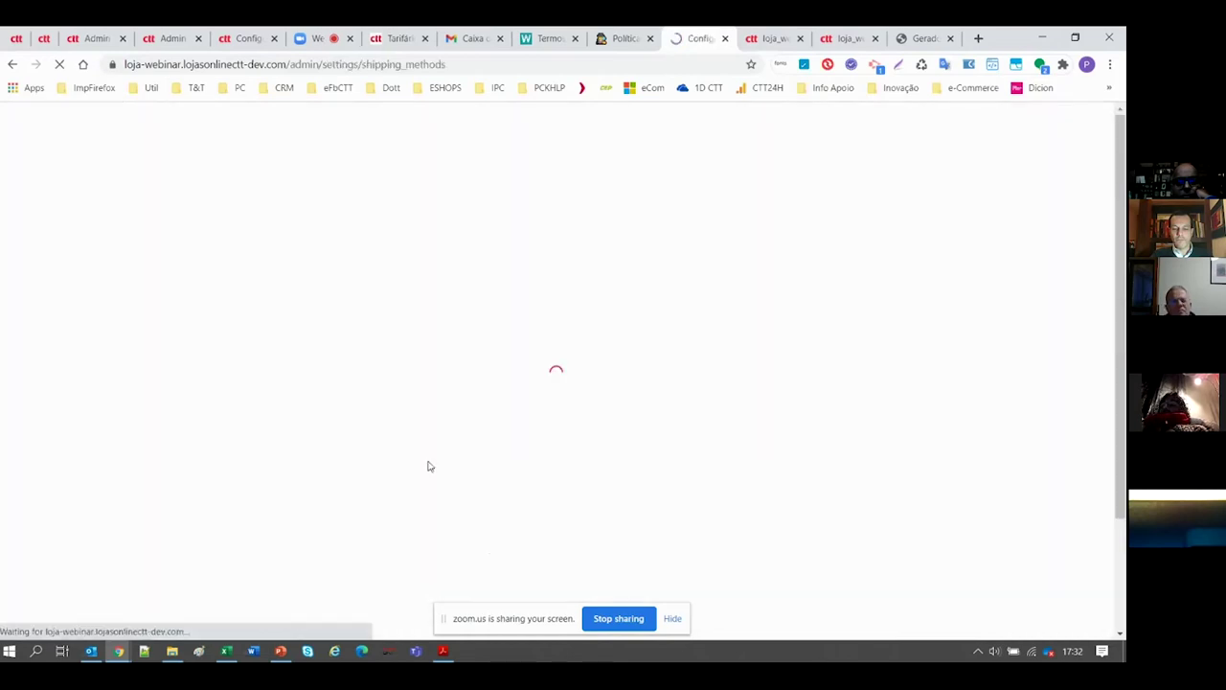
{"action": "scroll", "coordinate": [370, 443], "scroll_direction": "down", "scroll_amount": 1}
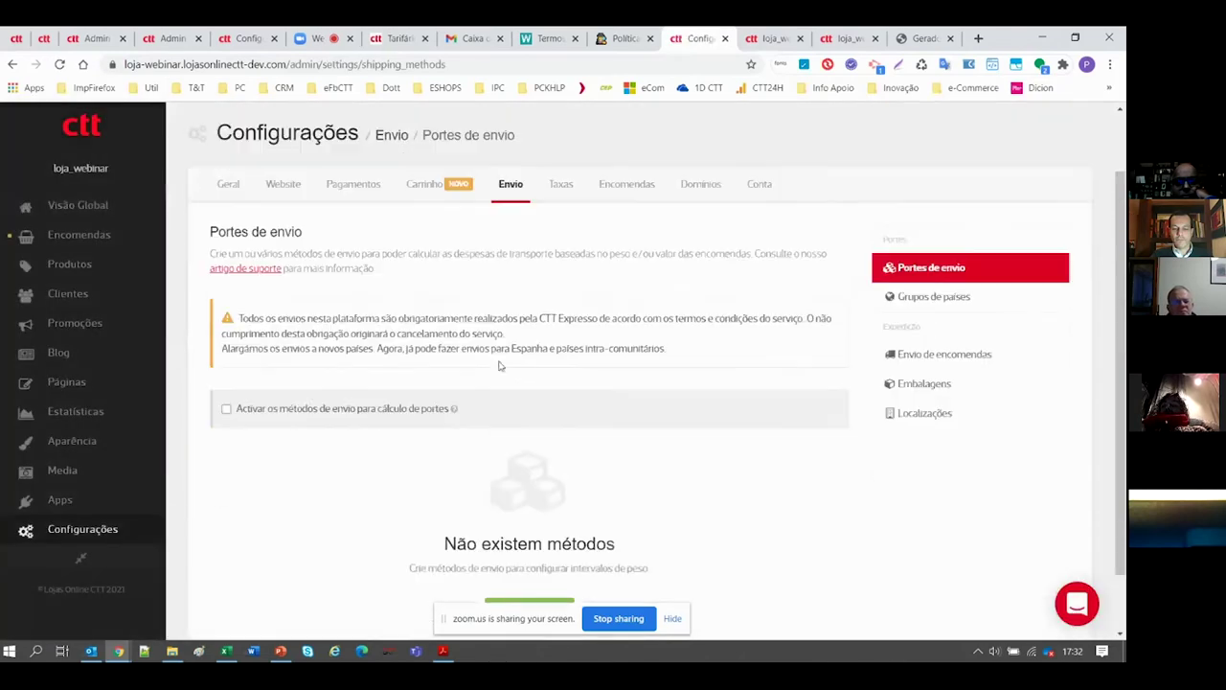
{"action": "left_click", "coordinate": [926, 387]}
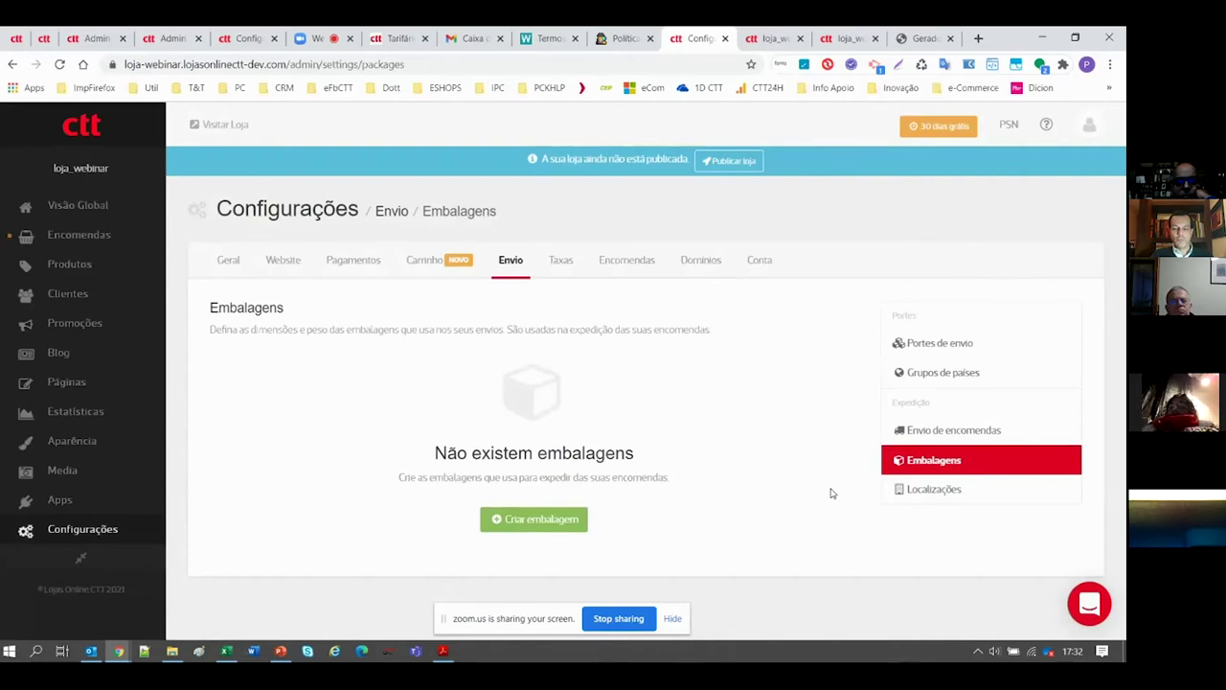
Step: Start a new package titled 'caixa standard' with a length of 10 cm
{"action": "left_click", "coordinate": [578, 520]}
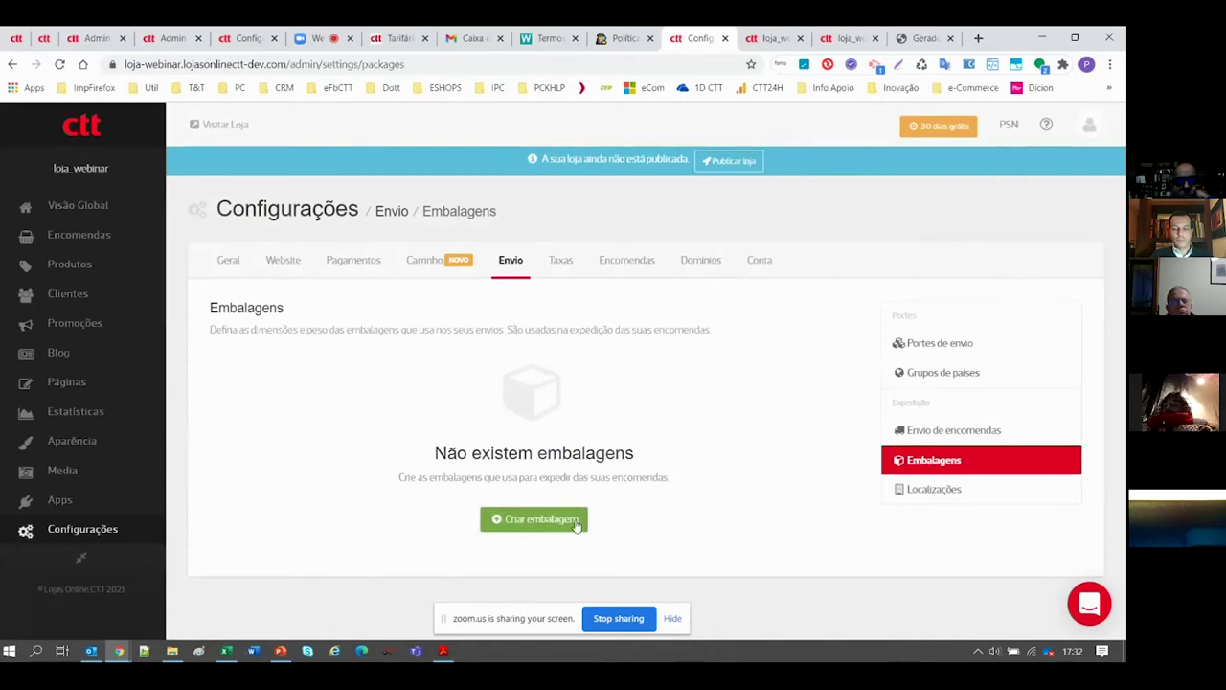
{"action": "left_click", "coordinate": [482, 251]}
{"action": "type", "text": "caix"}
{"action": "type", "text": "a xl"}
{"action": "key", "text": "BackSpace"}
{"action": "key", "text": "BackSpace"}
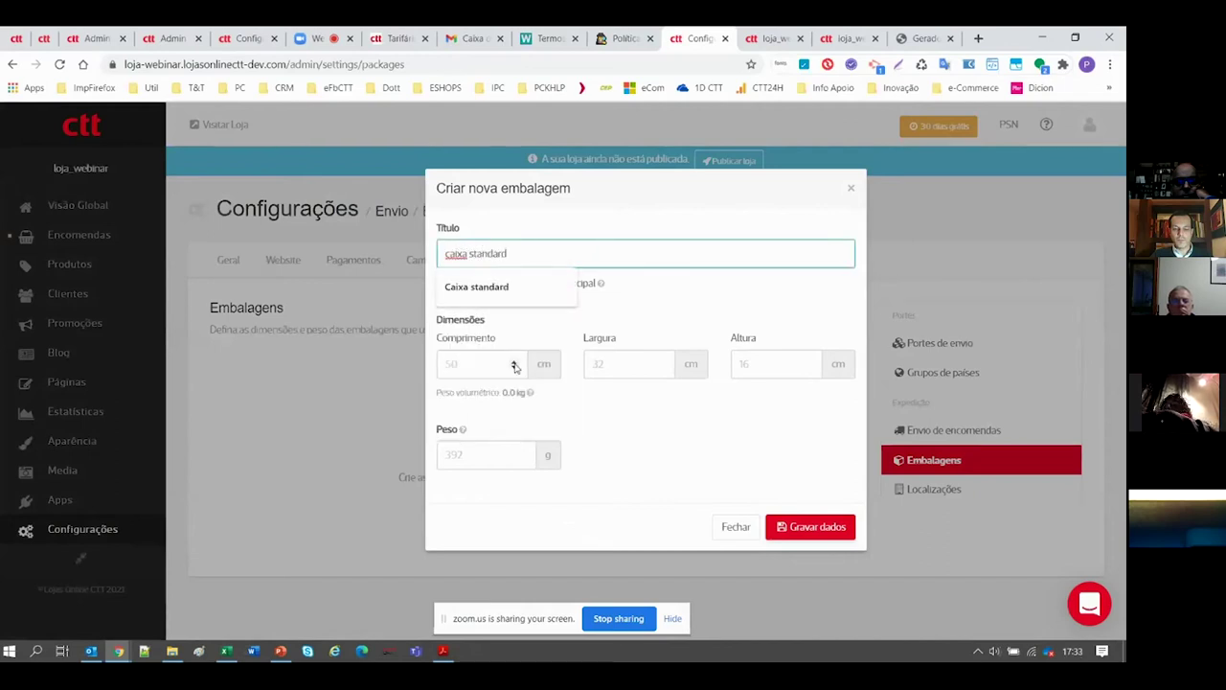
{"action": "left_click", "coordinate": [512, 365]}
{"action": "type", "text": "11"}
{"action": "key", "text": "BackSpace"}
{"action": "type", "text": "0"}
{"action": "key", "text": "BackSpace"}
{"action": "type", "text": "0"}
Step: Complete width and height 10 cm and weight 10 g, save, then open Localizações
{"action": "key", "text": "Tab"}
{"action": "type", "text": "1"}
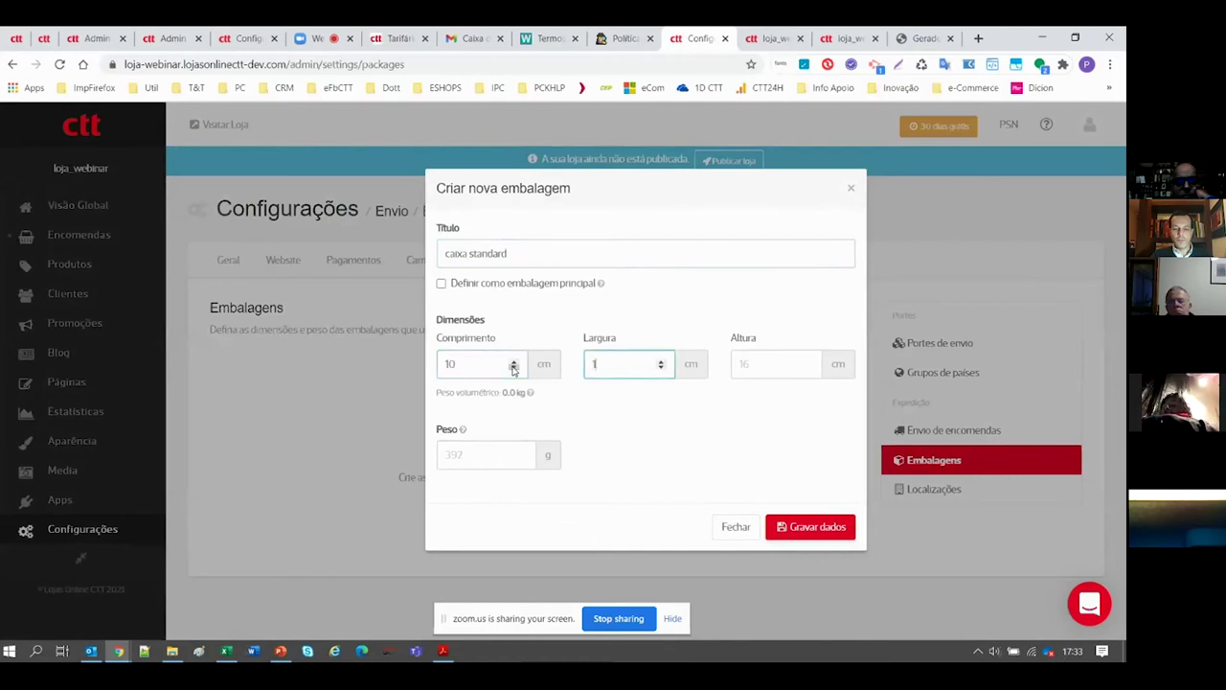
{"action": "type", "text": "0"}
{"action": "key", "text": "Tab"}
{"action": "type", "text": "10"}
{"action": "key", "text": "Tab"}
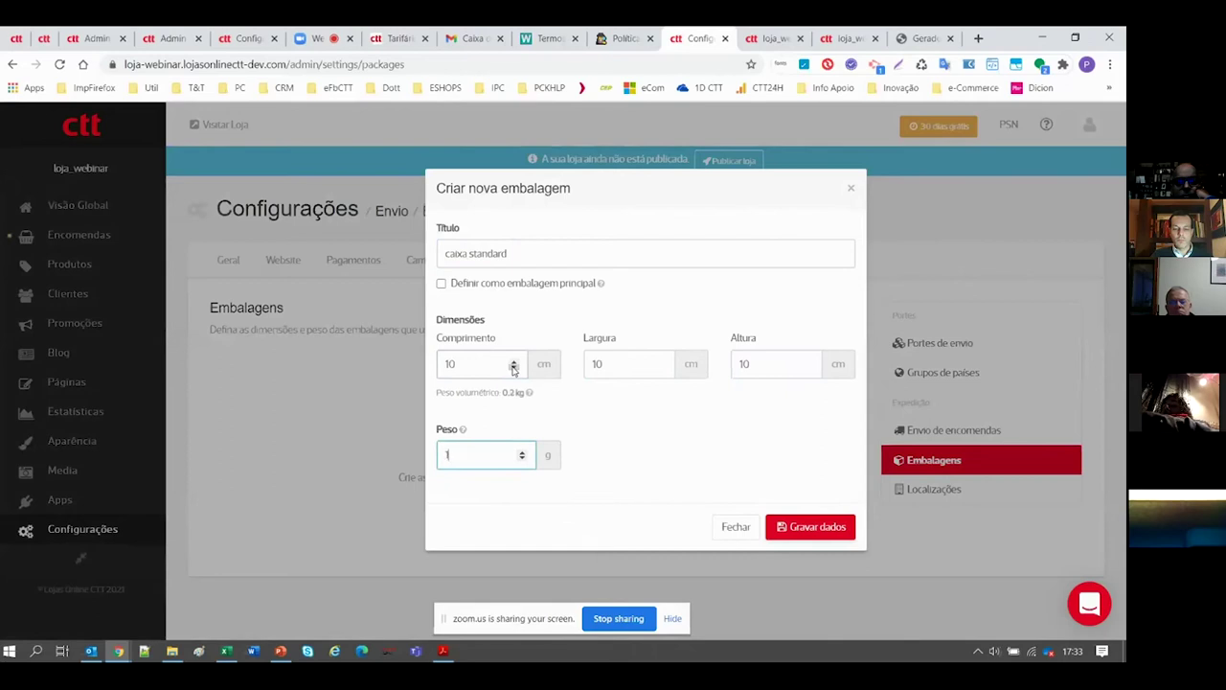
{"action": "left_click", "coordinate": [839, 530]}
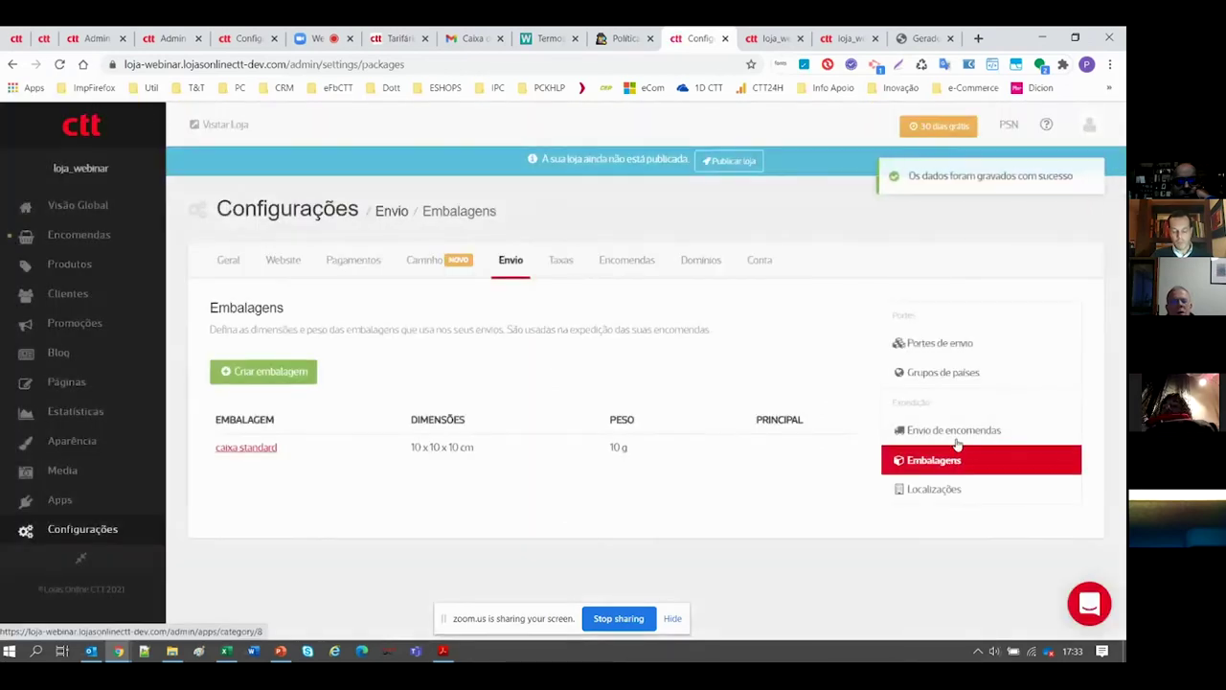
{"action": "left_click", "coordinate": [941, 491]}
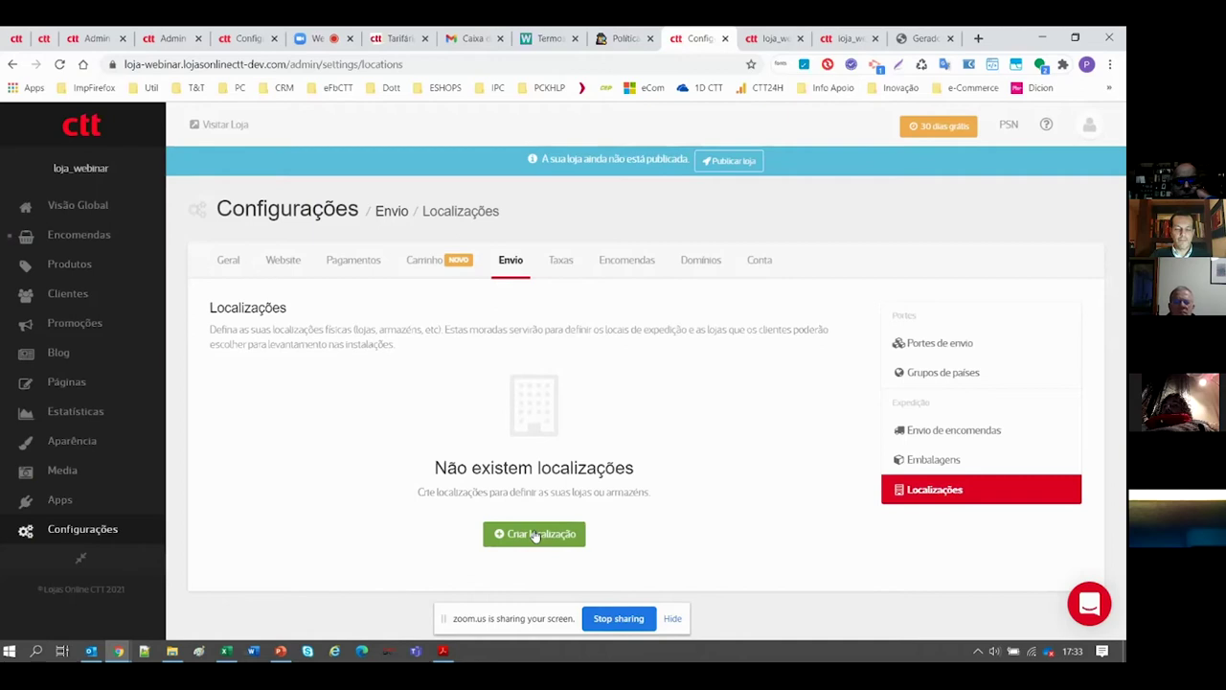
Step: Start a new location with both Título and Nome set to Sede
{"action": "left_click", "coordinate": [537, 535]}
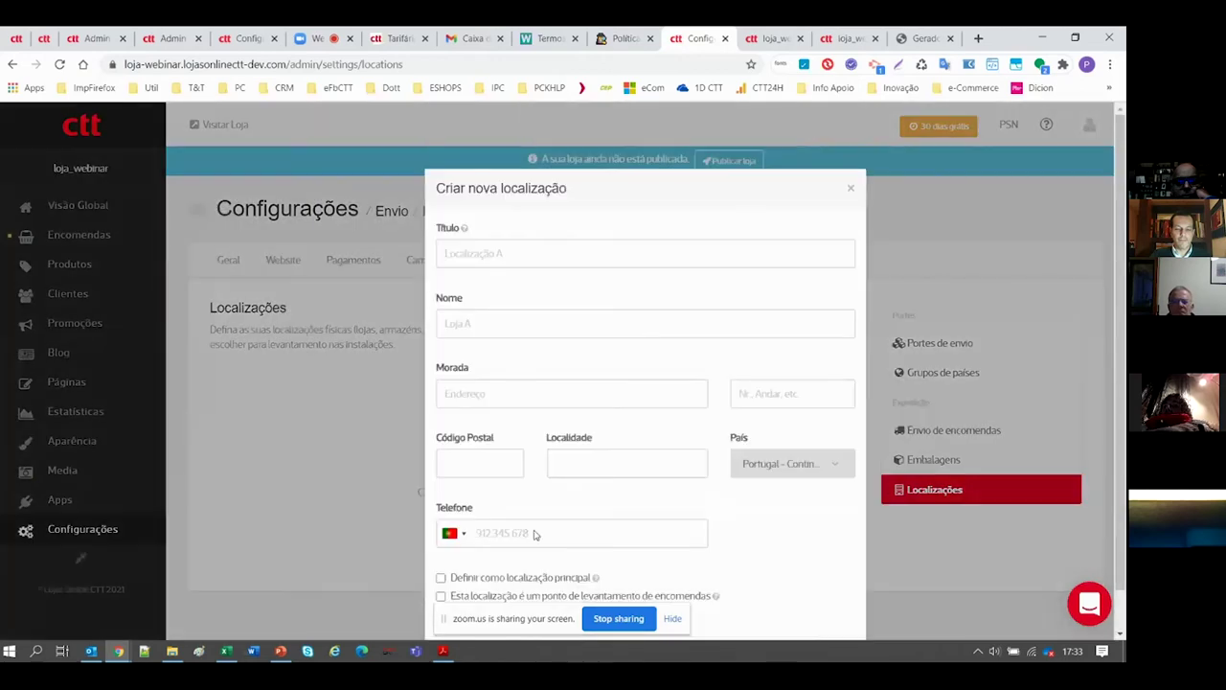
{"action": "left_click", "coordinate": [480, 254]}
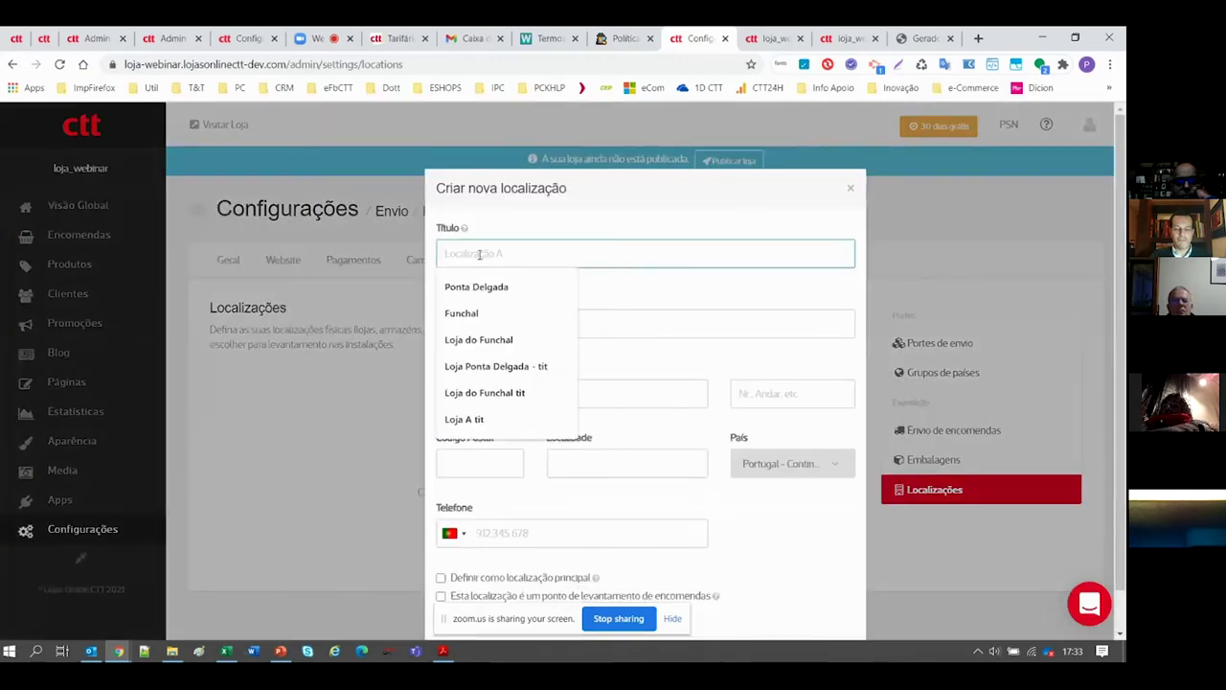
{"action": "type", "text": "Sede"}
{"action": "left_click", "coordinate": [480, 324]}
{"action": "type", "text": "Sede"}
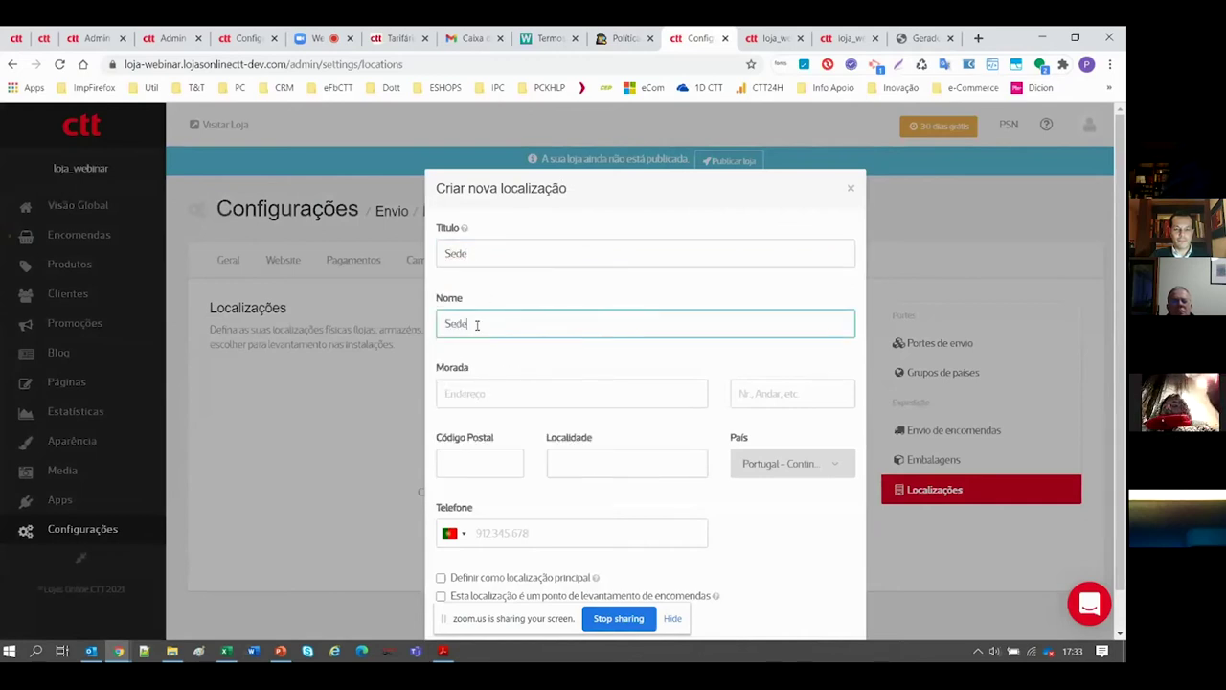
Step: Fill in the Lisbon address with door number 13, make it the main location, and save
{"action": "left_click", "coordinate": [449, 391]}
{"action": "left_click", "coordinate": [528, 422]}
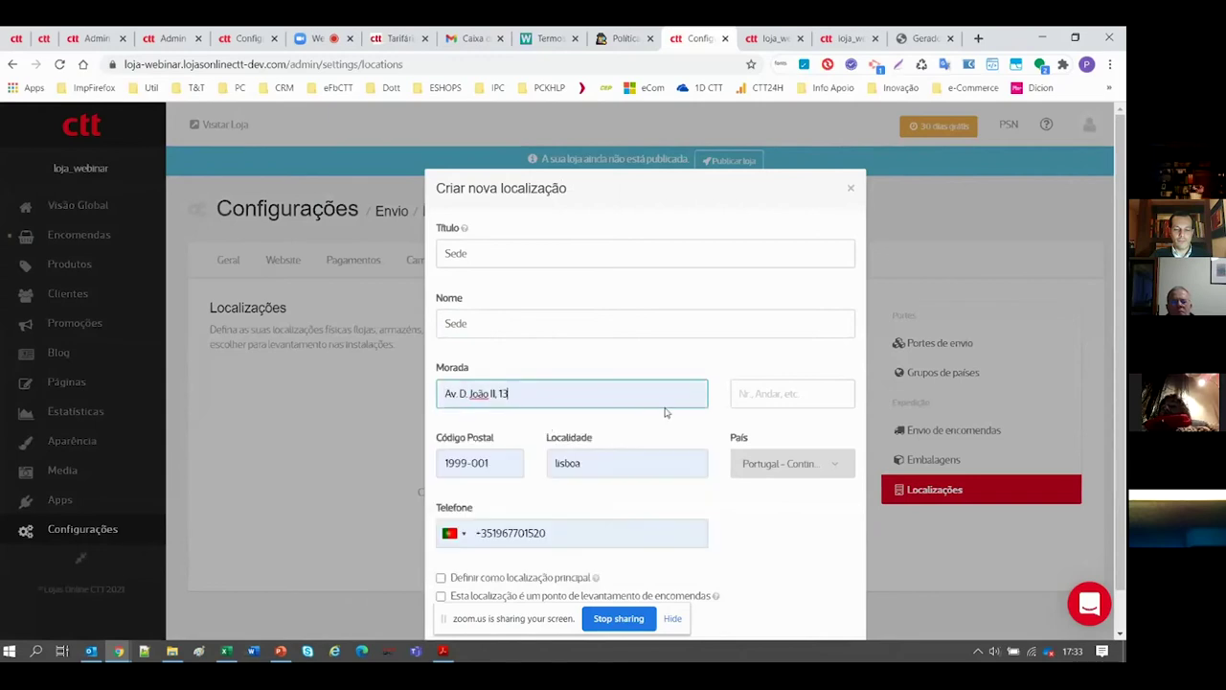
{"action": "key", "text": "BackSpace"}
{"action": "key", "text": "BackSpace"}
{"action": "key", "text": "BackSpace"}
{"action": "key", "text": "BackSpace"}
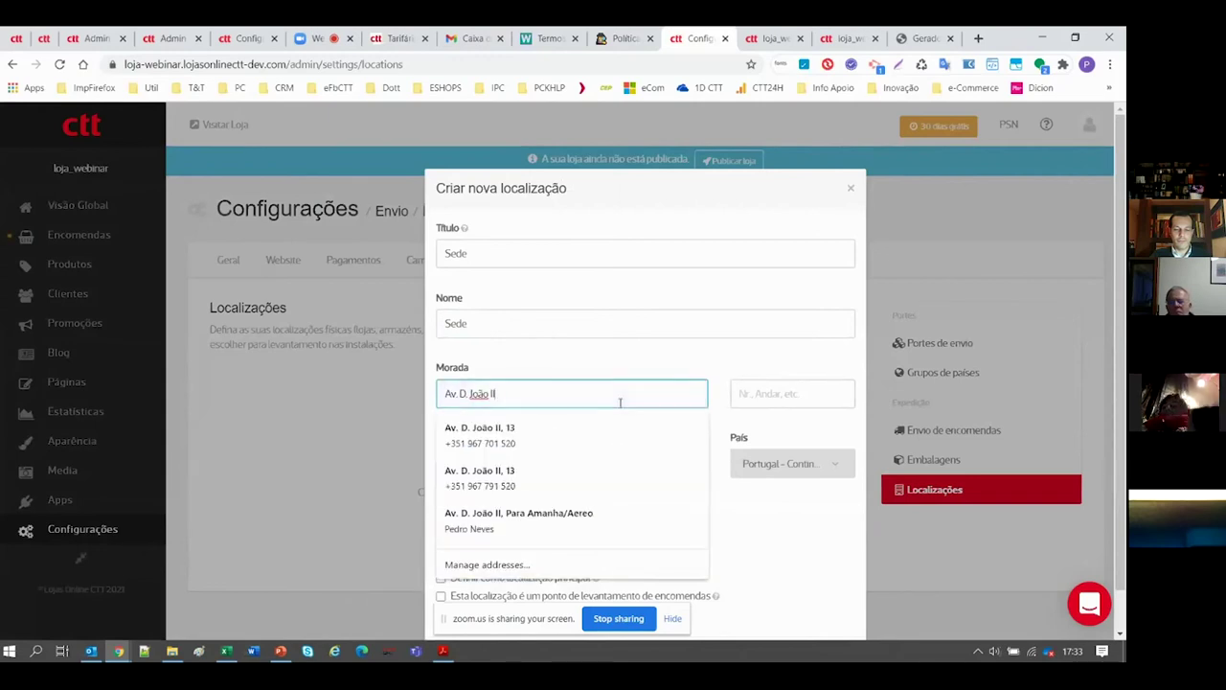
{"action": "left_click", "coordinate": [769, 404]}
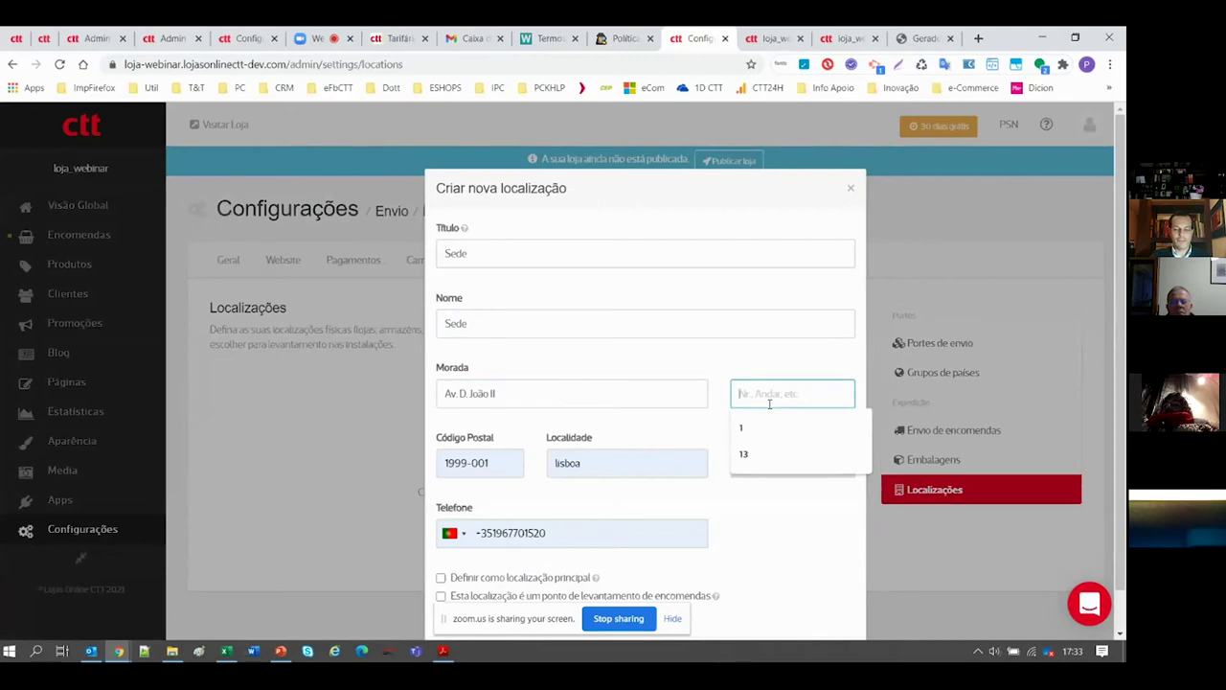
{"action": "key", "text": "Down"}
{"action": "key", "text": "Return"}
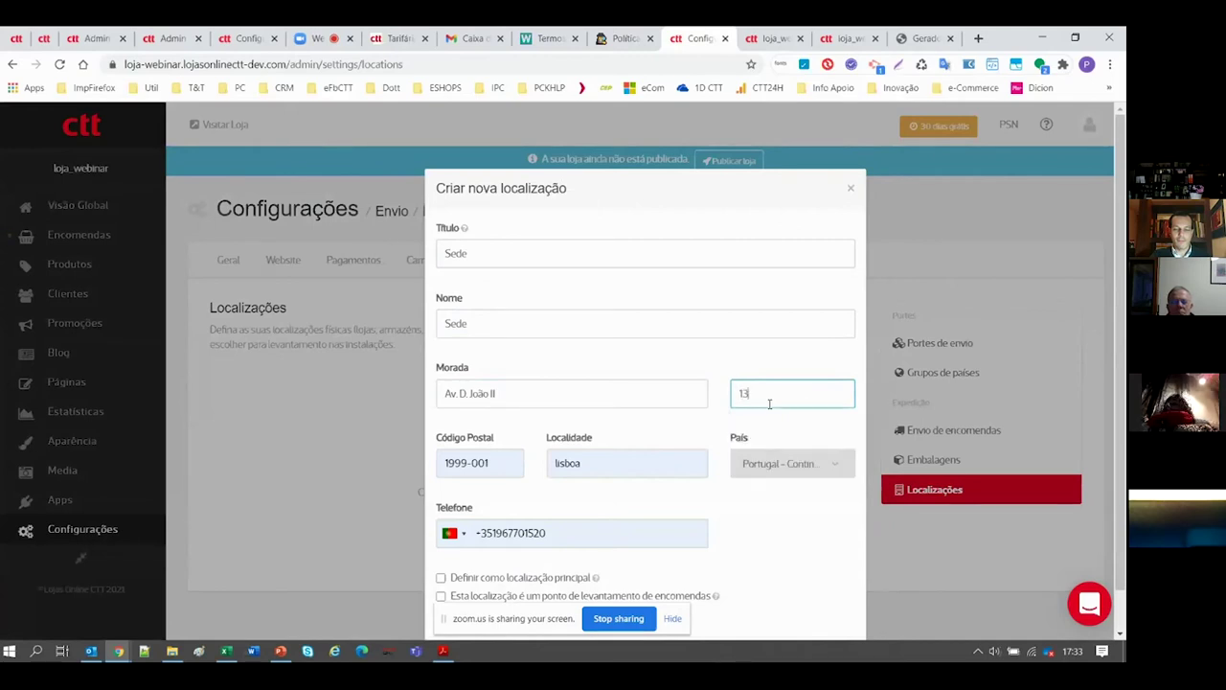
{"action": "left_click", "coordinate": [787, 533]}
{"action": "scroll", "coordinate": [780, 530], "scroll_direction": "down", "scroll_amount": 2}
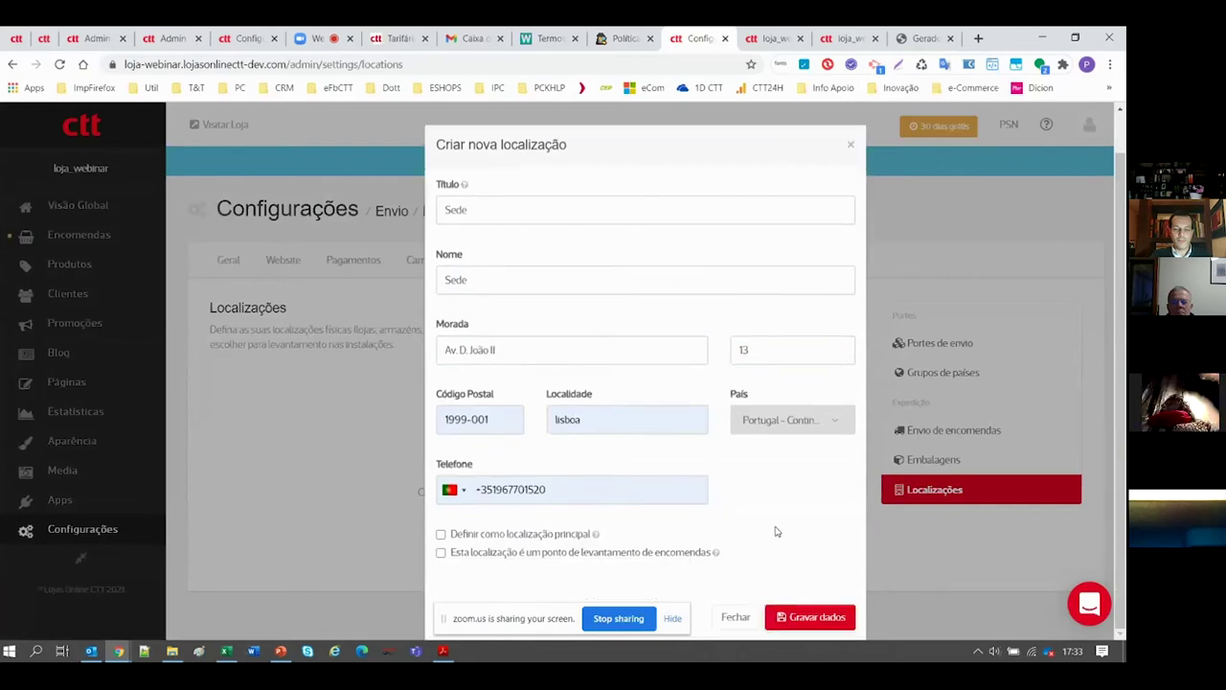
{"action": "left_click", "coordinate": [440, 534]}
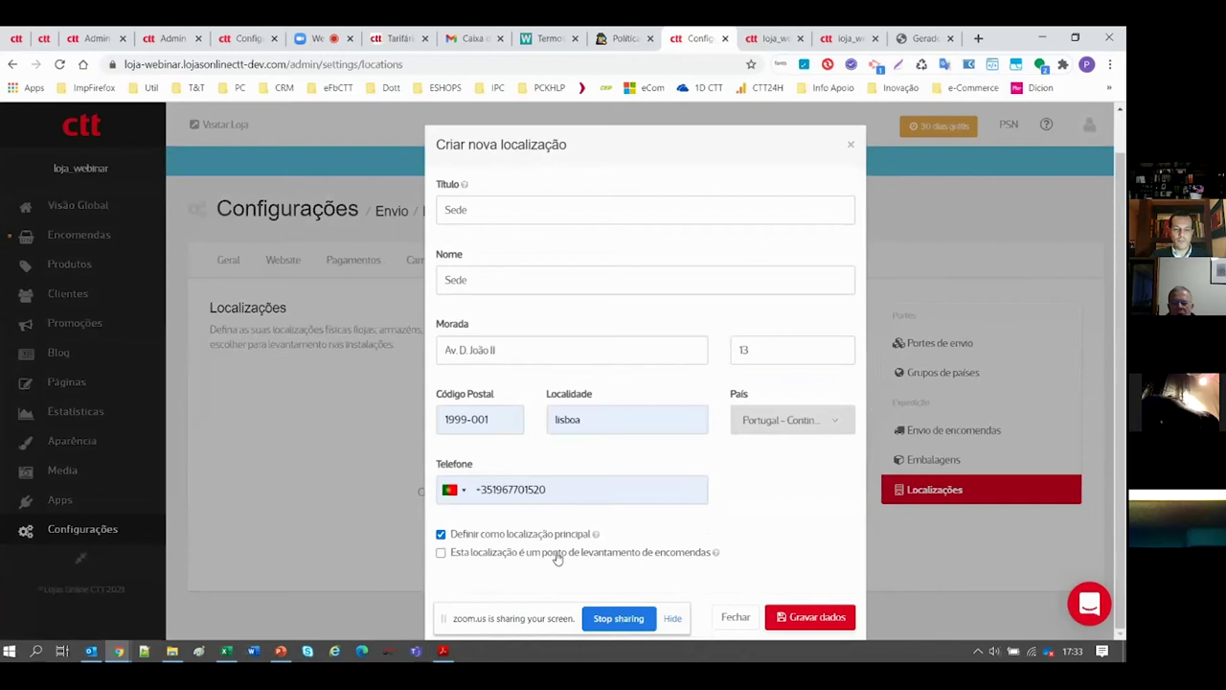
{"action": "left_click", "coordinate": [811, 618]}
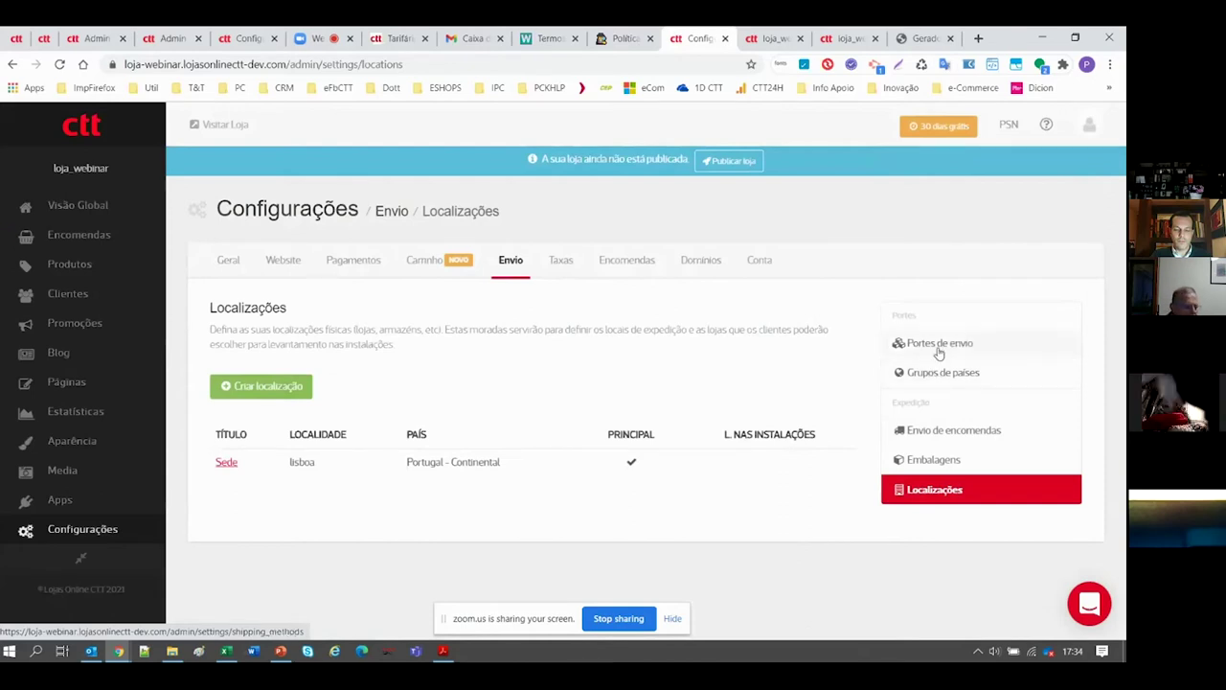
Step: In Portes de envio, enable shipping methods for postage calculation
{"action": "left_click", "coordinate": [939, 345]}
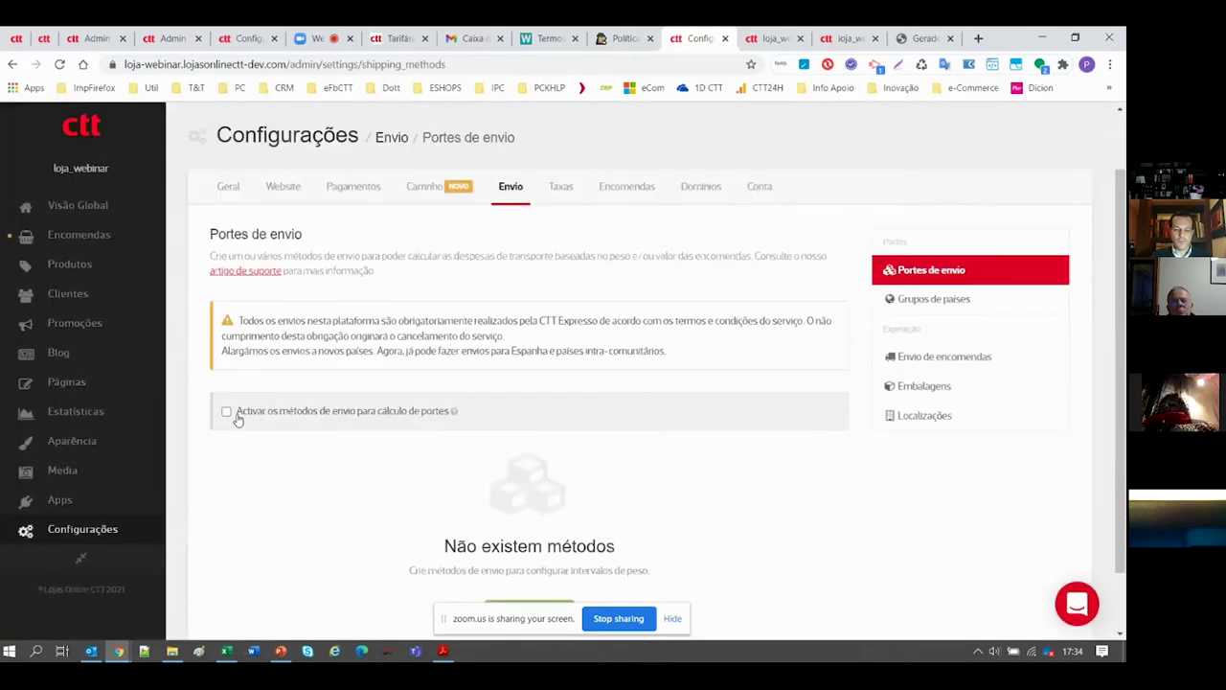
{"action": "left_click", "coordinate": [236, 414]}
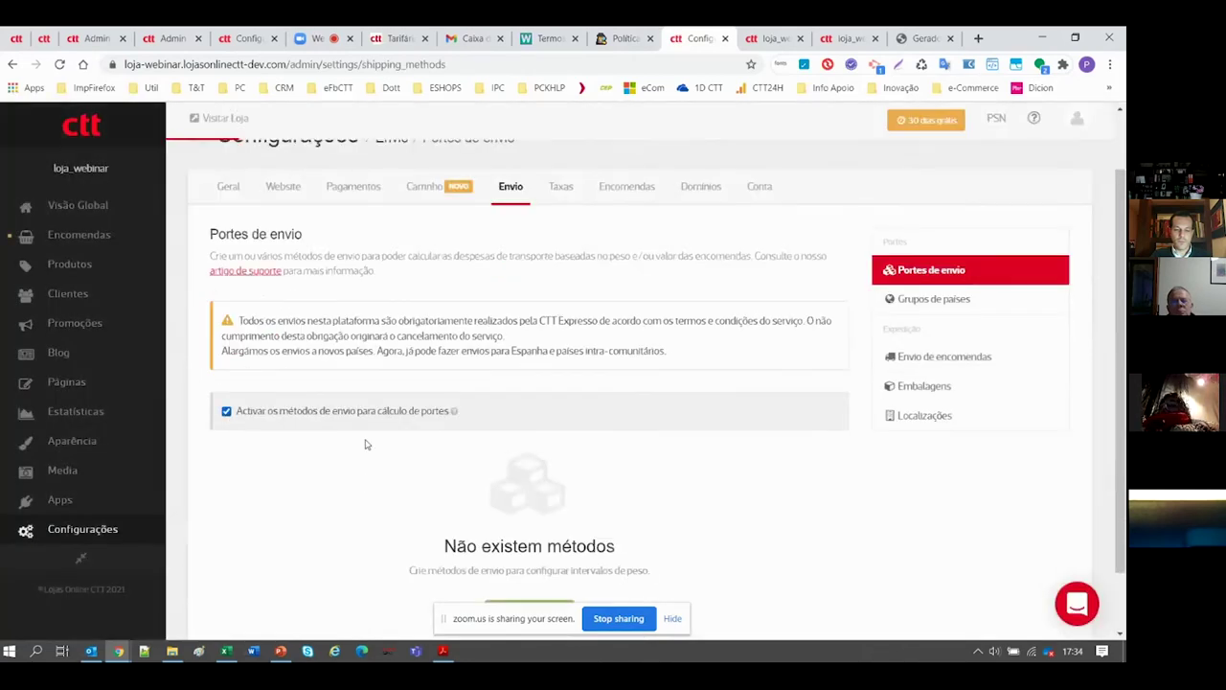
{"action": "scroll", "coordinate": [563, 447], "scroll_direction": "down", "scroll_amount": 1}
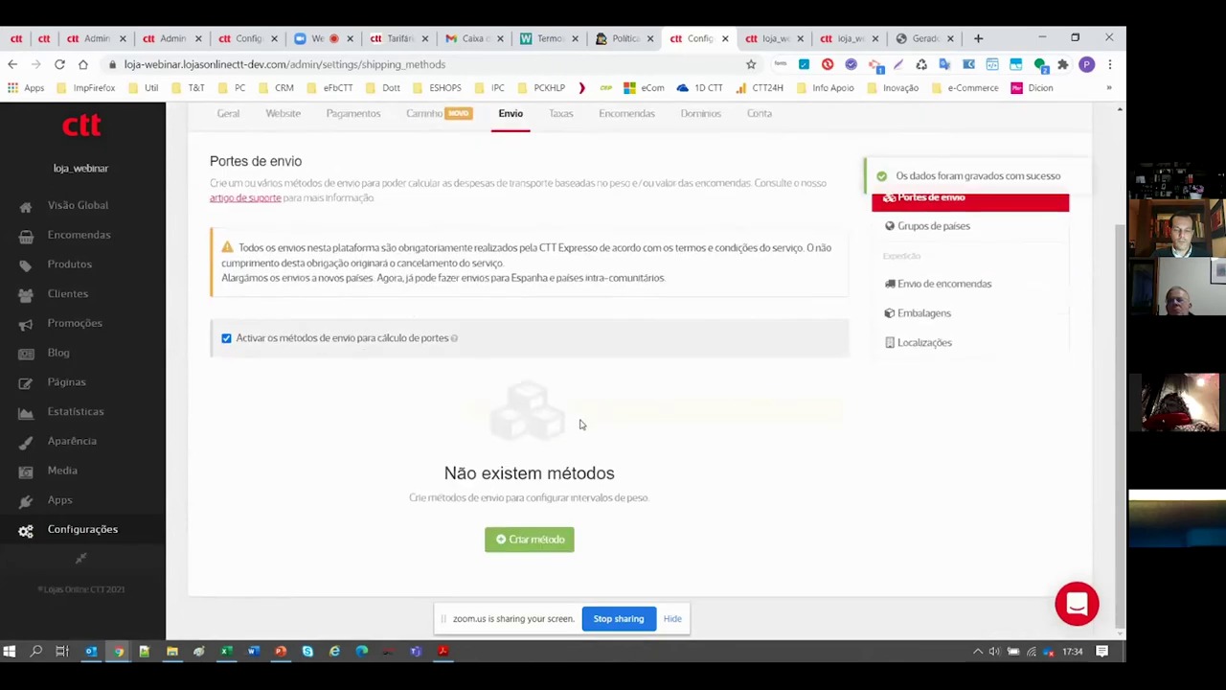
Step: Create a shipping method titled 'Envio 1 dia util CTT' and save it
{"action": "left_click", "coordinate": [536, 541]}
{"action": "left_click", "coordinate": [495, 252]}
{"action": "type", "text": "Envio 1 dia util CTT"}
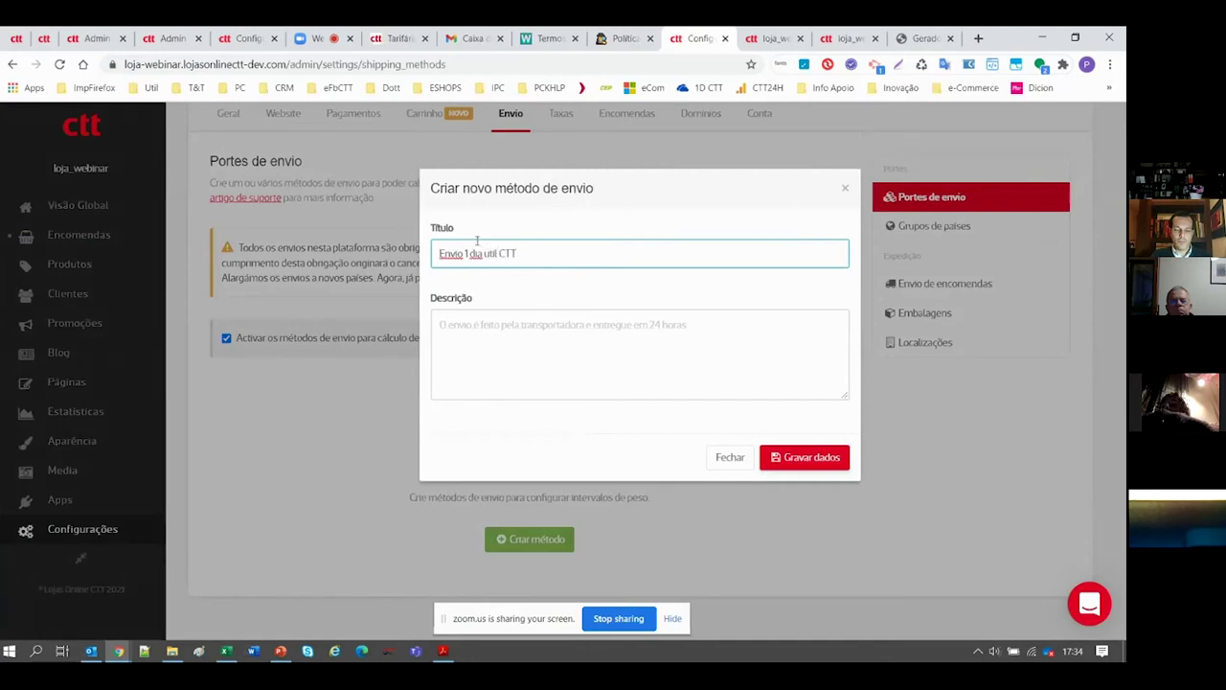
{"action": "left_click", "coordinate": [480, 335]}
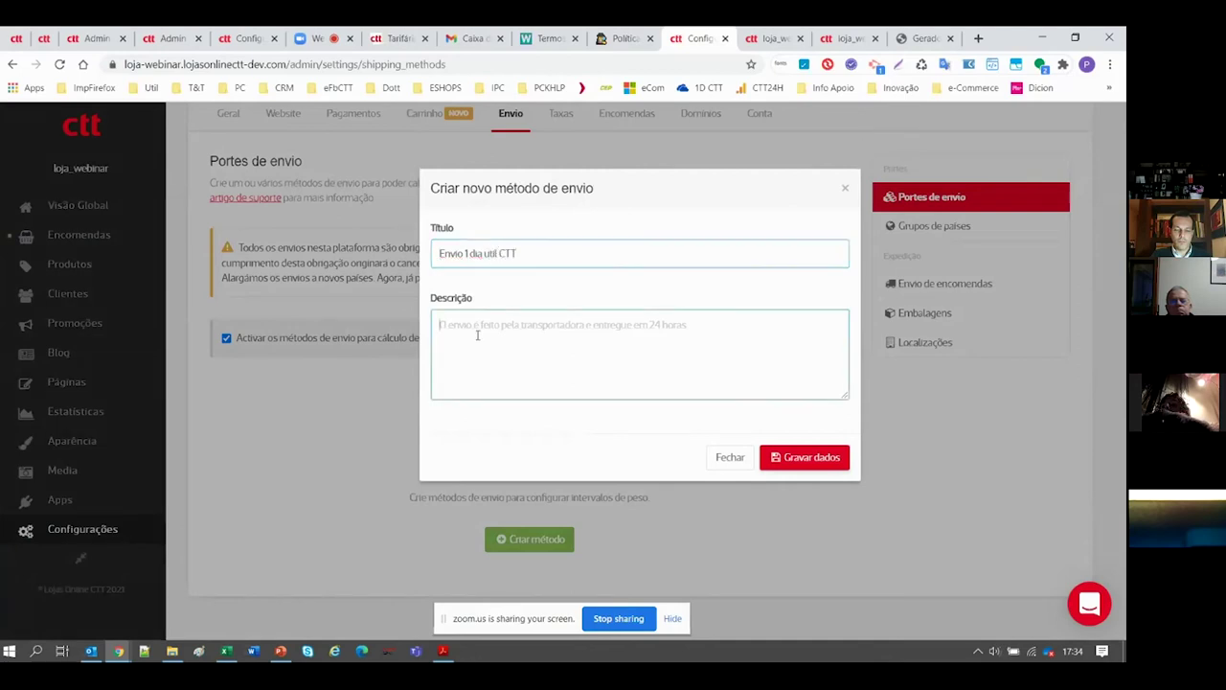
{"action": "left_click", "coordinate": [813, 458]}
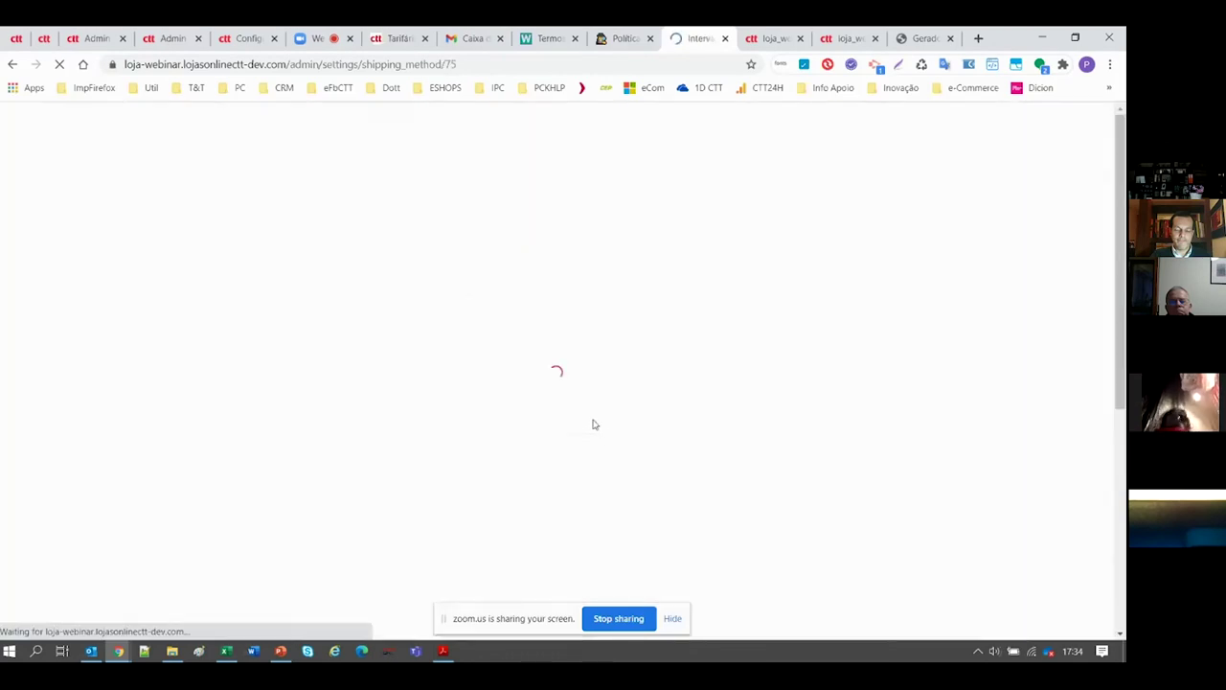
Step: Start a weight interval from 0 to 5000 g priced at 4 €
{"action": "scroll", "coordinate": [565, 402], "scroll_direction": "down", "scroll_amount": 3}
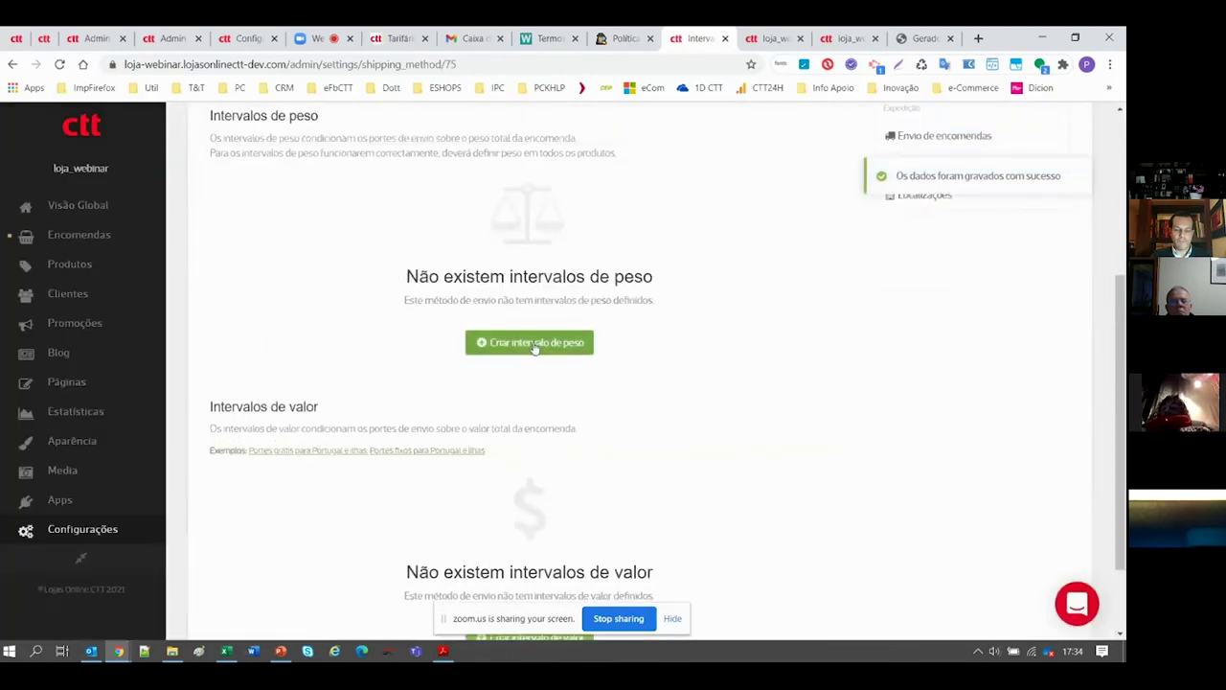
{"action": "left_click", "coordinate": [535, 345]}
{"action": "left_click", "coordinate": [534, 343]}
{"action": "type", "text": "0"}
{"action": "left_click", "coordinate": [724, 365]}
{"action": "left_click", "coordinate": [720, 346]}
{"action": "type", "text": "500"}
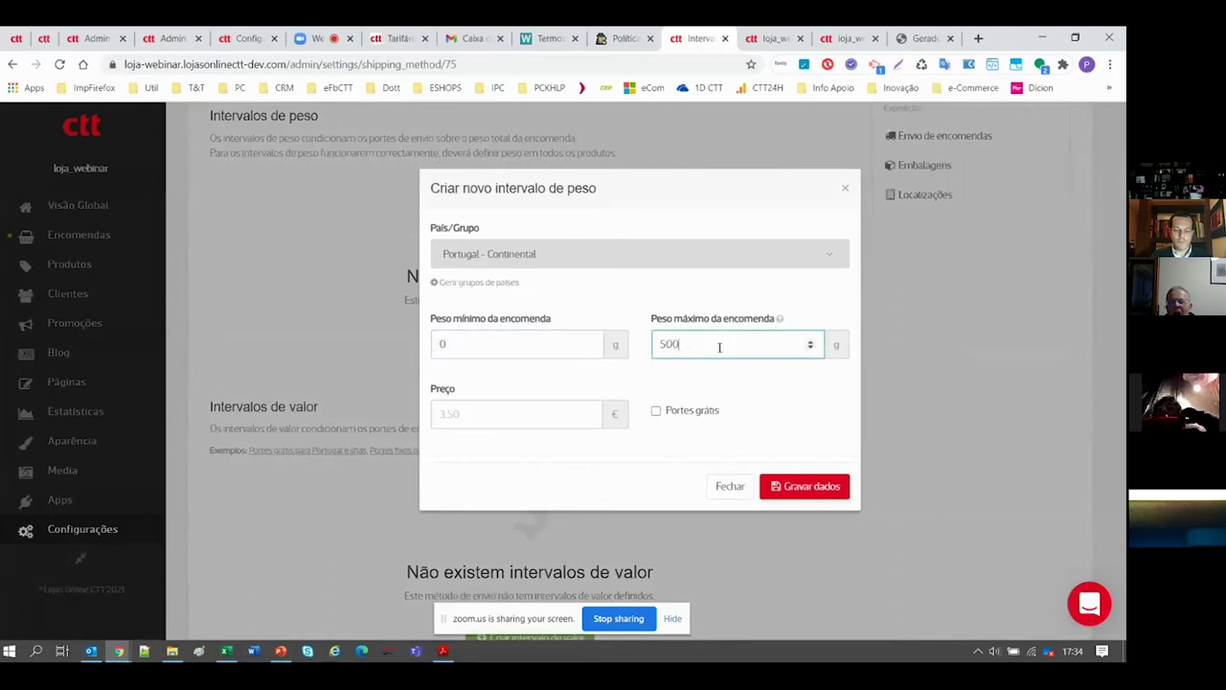
{"action": "type", "text": "0"}
{"action": "left_click", "coordinate": [535, 414]}
{"action": "type", "text": "4"}
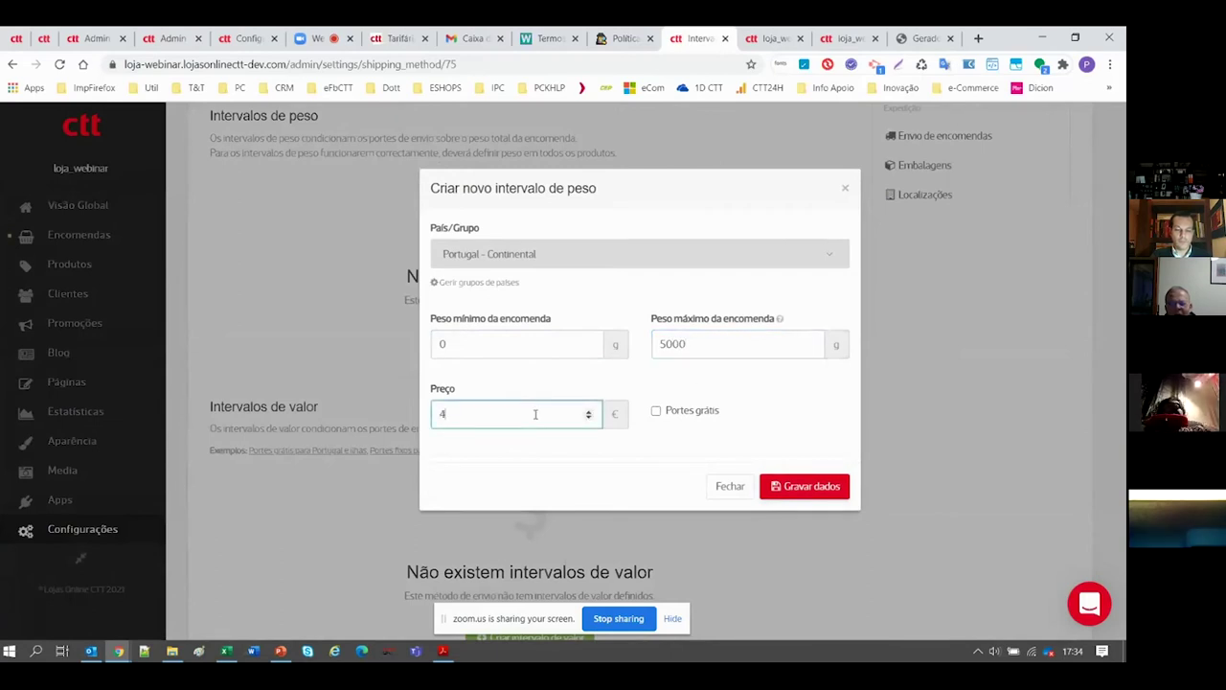
Step: Keep Portugal - Continental as the destination and save the weight interval
{"action": "left_click", "coordinate": [544, 259]}
{"action": "scroll", "coordinate": [520, 345], "scroll_direction": "down", "scroll_amount": 5}
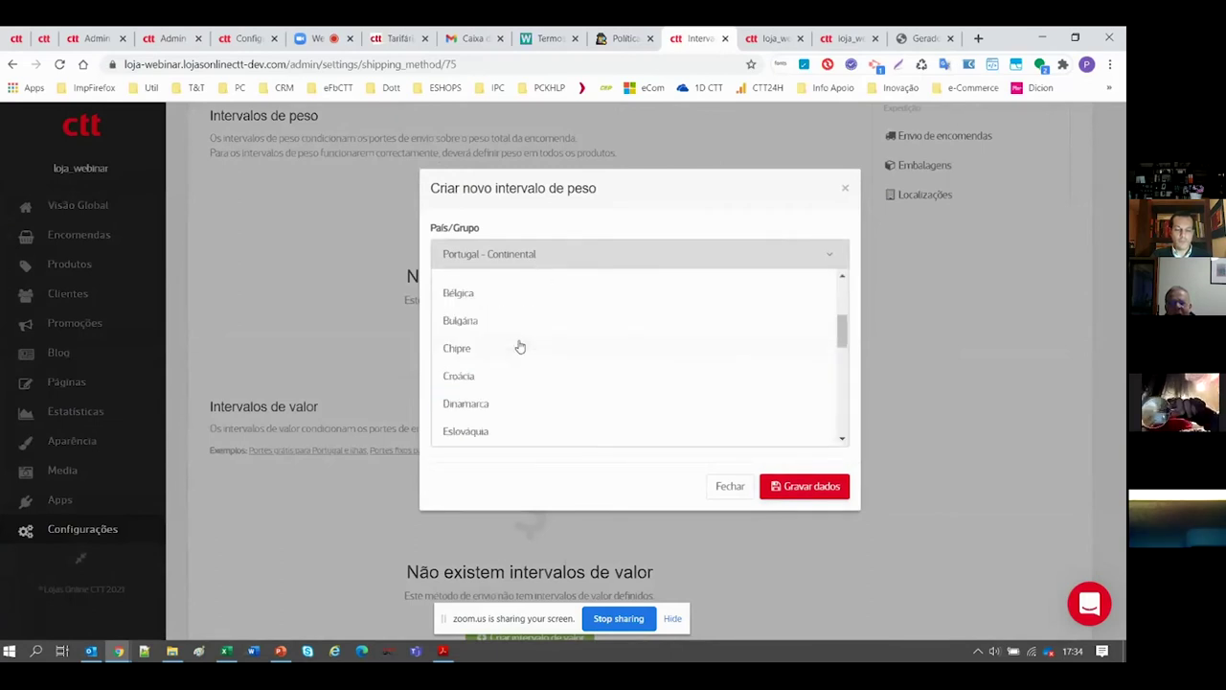
{"action": "scroll", "coordinate": [521, 346], "scroll_direction": "up", "scroll_amount": 5}
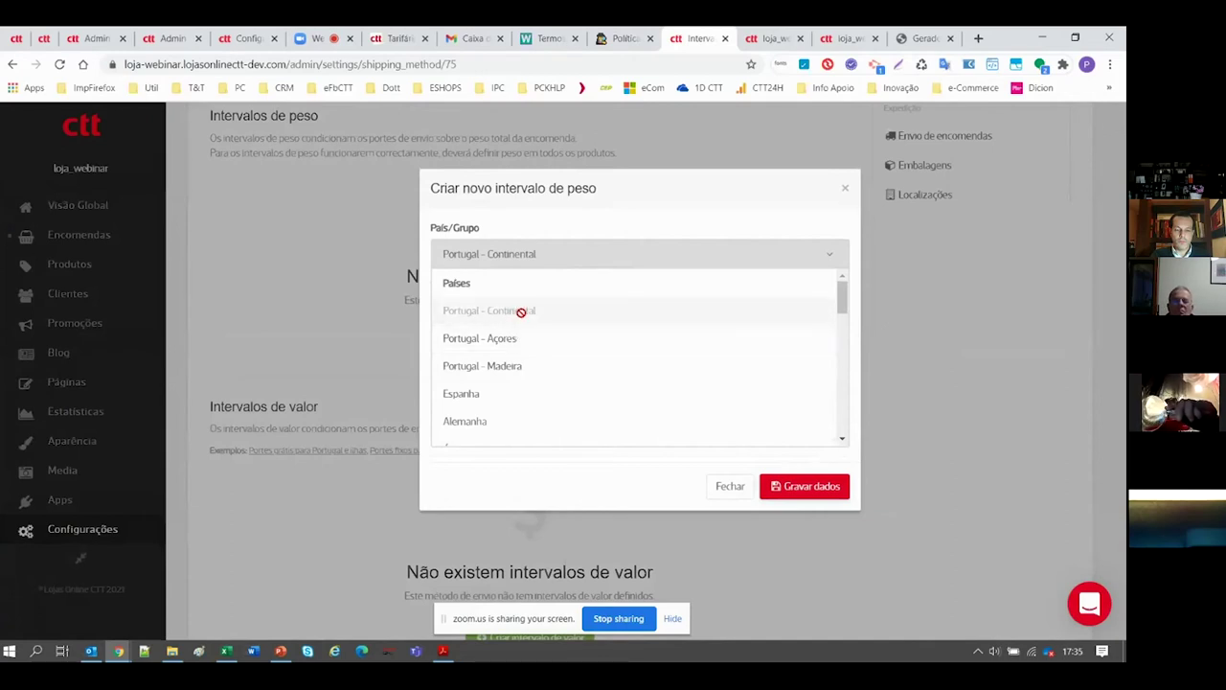
{"action": "left_click", "coordinate": [521, 311]}
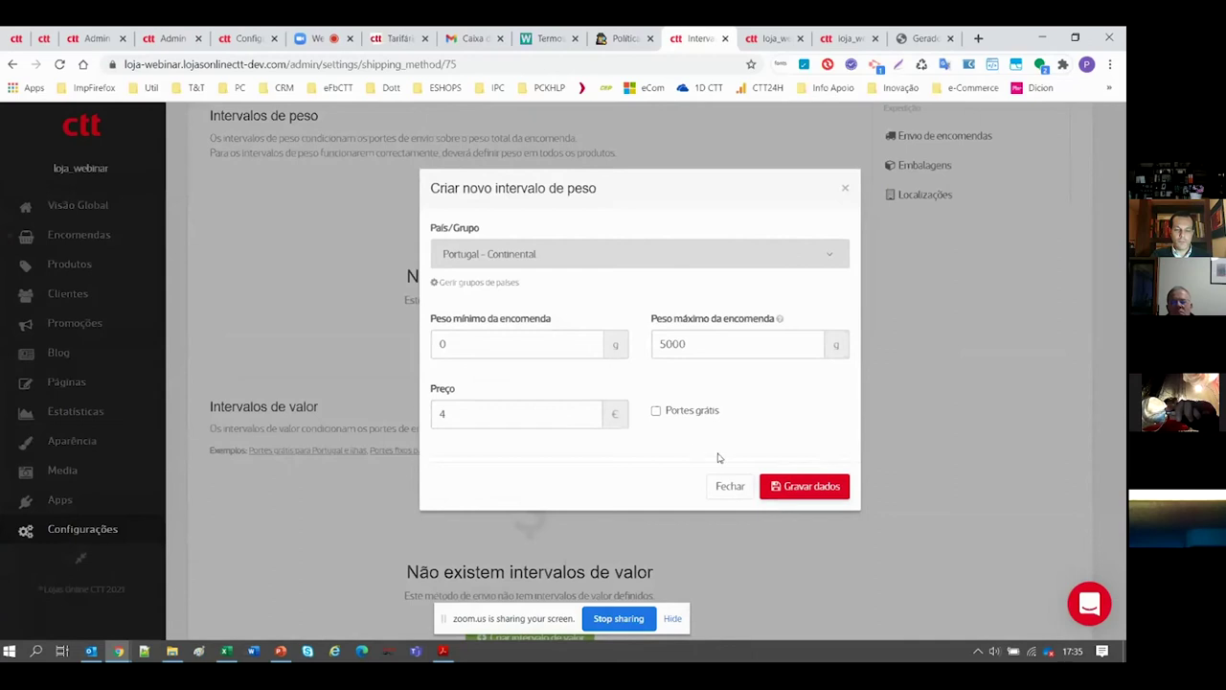
{"action": "left_click", "coordinate": [795, 486]}
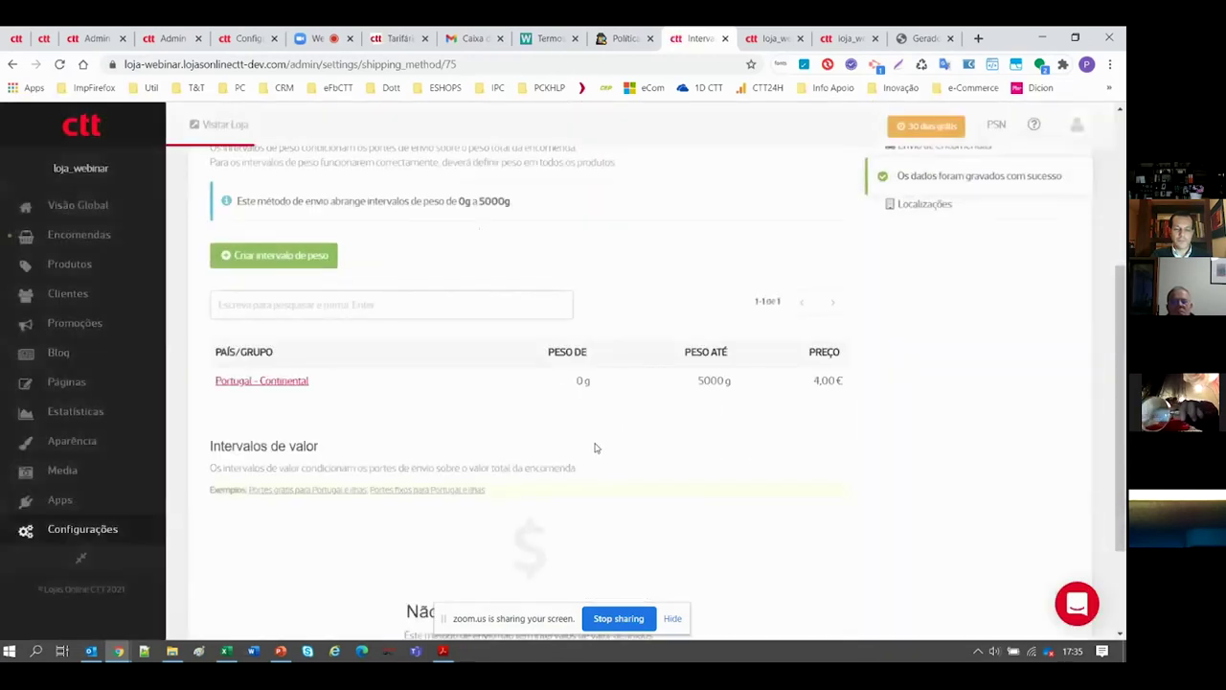
Step: Add a second weight band of 5001–30000 g priced at 6,00 € and save it
{"action": "left_click", "coordinate": [281, 262]}
{"action": "left_click", "coordinate": [540, 336]}
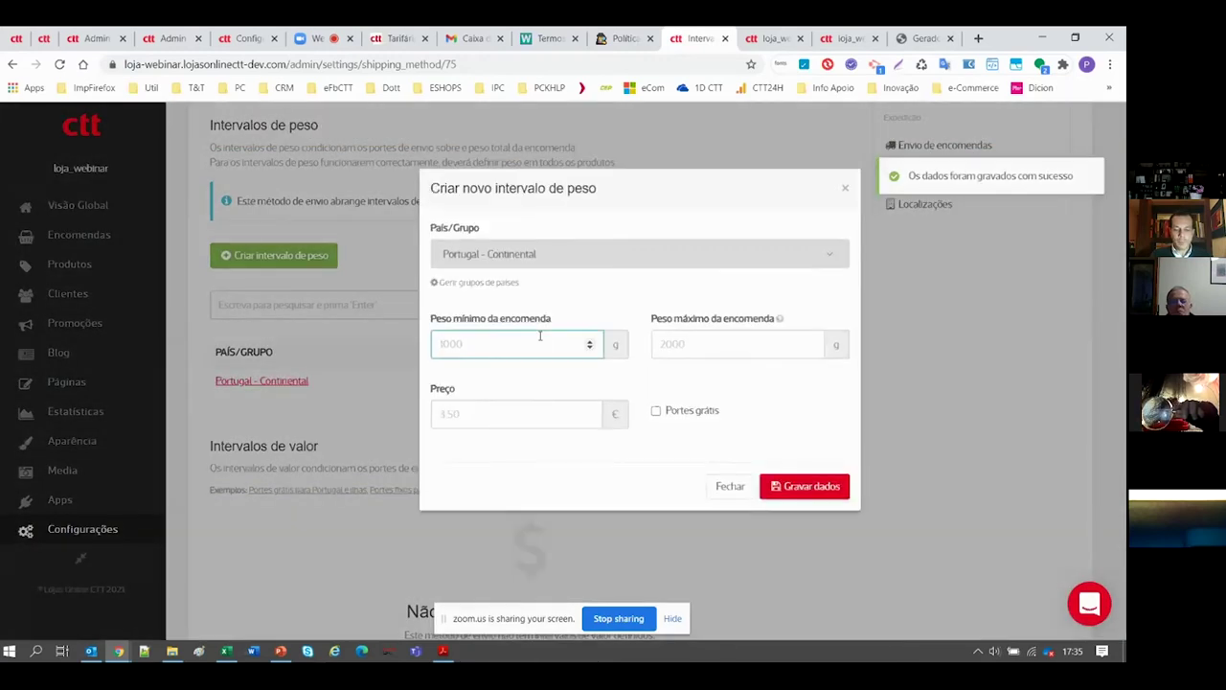
{"action": "type", "text": "5001"}
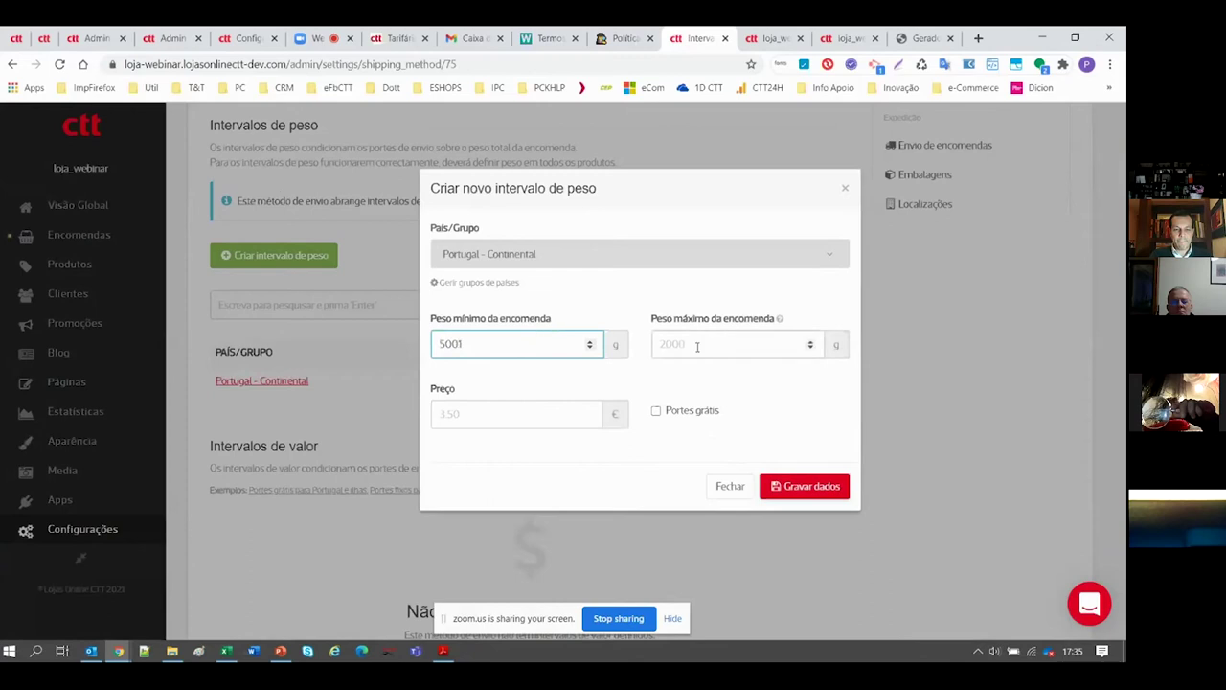
{"action": "left_click", "coordinate": [699, 346]}
{"action": "type", "text": "300000"}
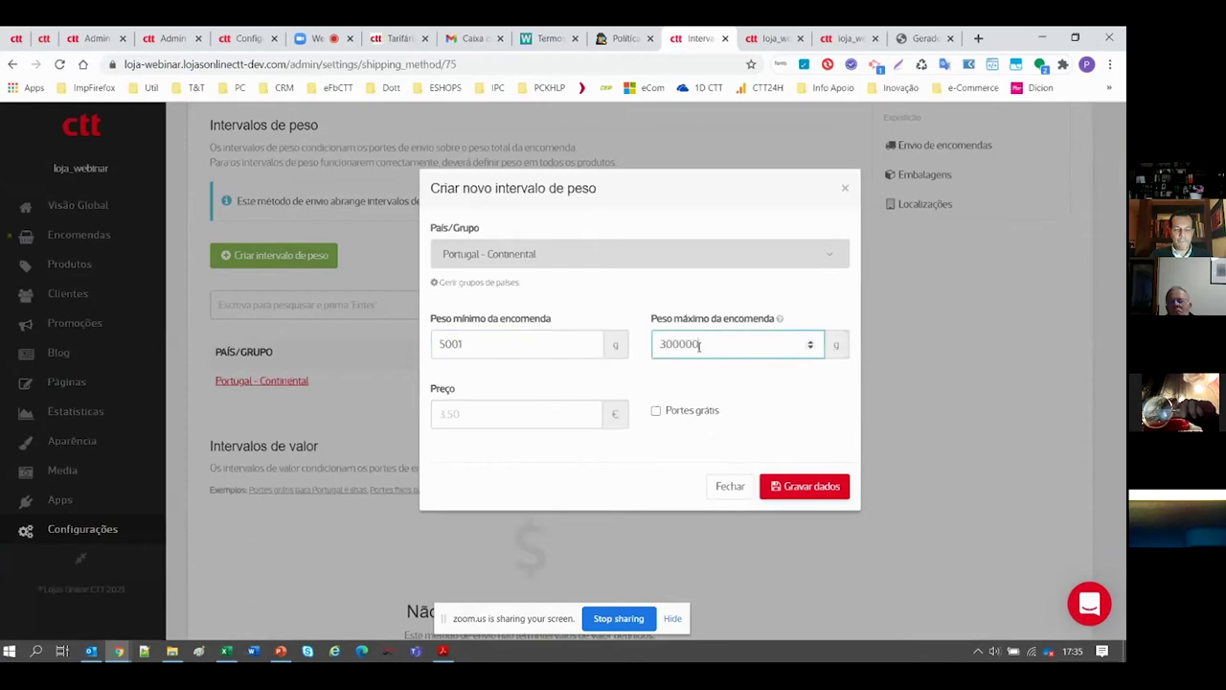
{"action": "left_click", "coordinate": [484, 411]}
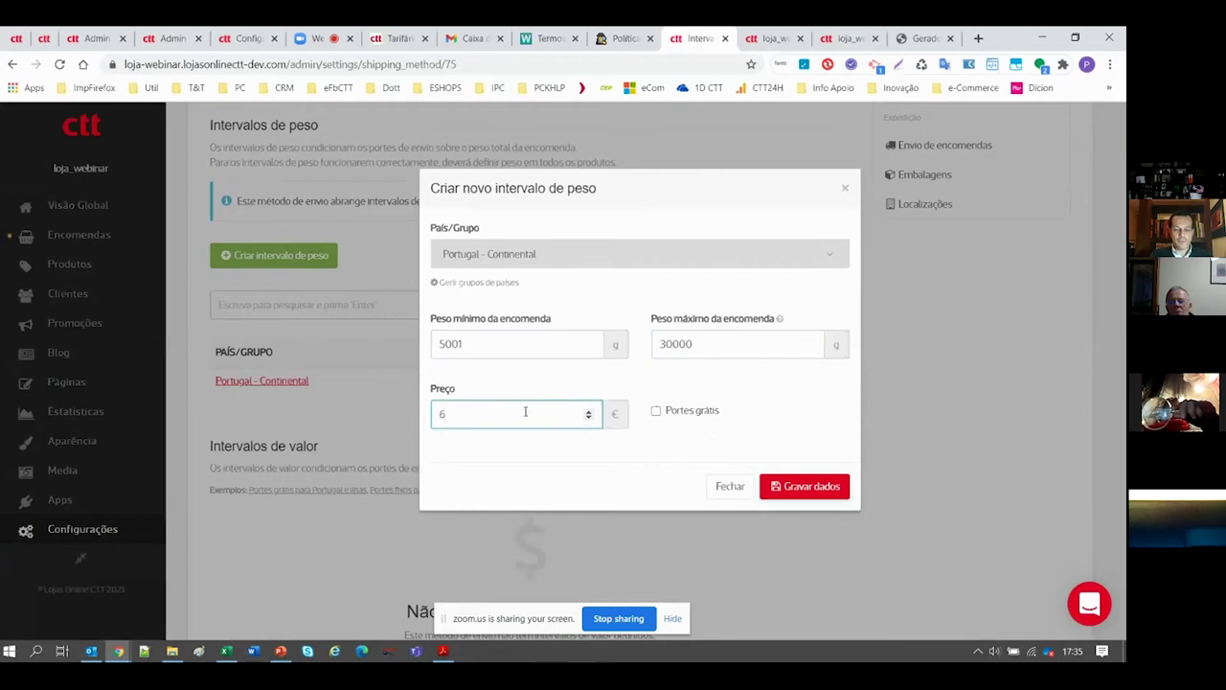
{"action": "left_click", "coordinate": [786, 490]}
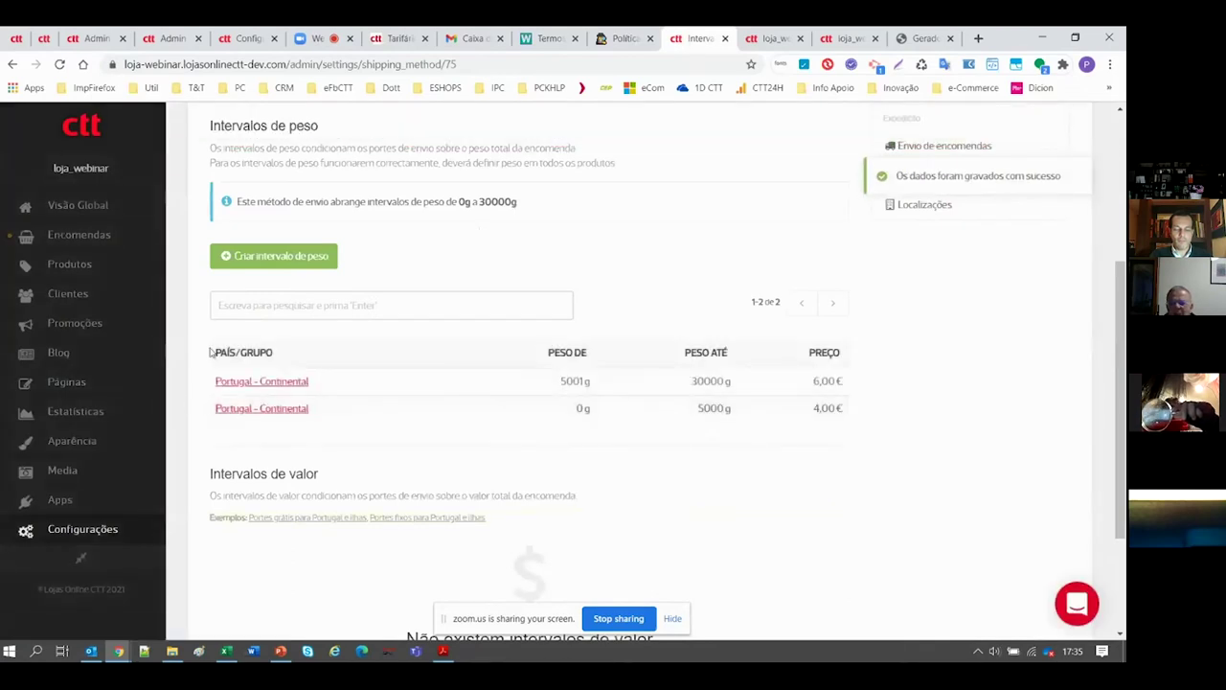
{"action": "scroll", "coordinate": [422, 268], "scroll_direction": "up", "scroll_amount": 2}
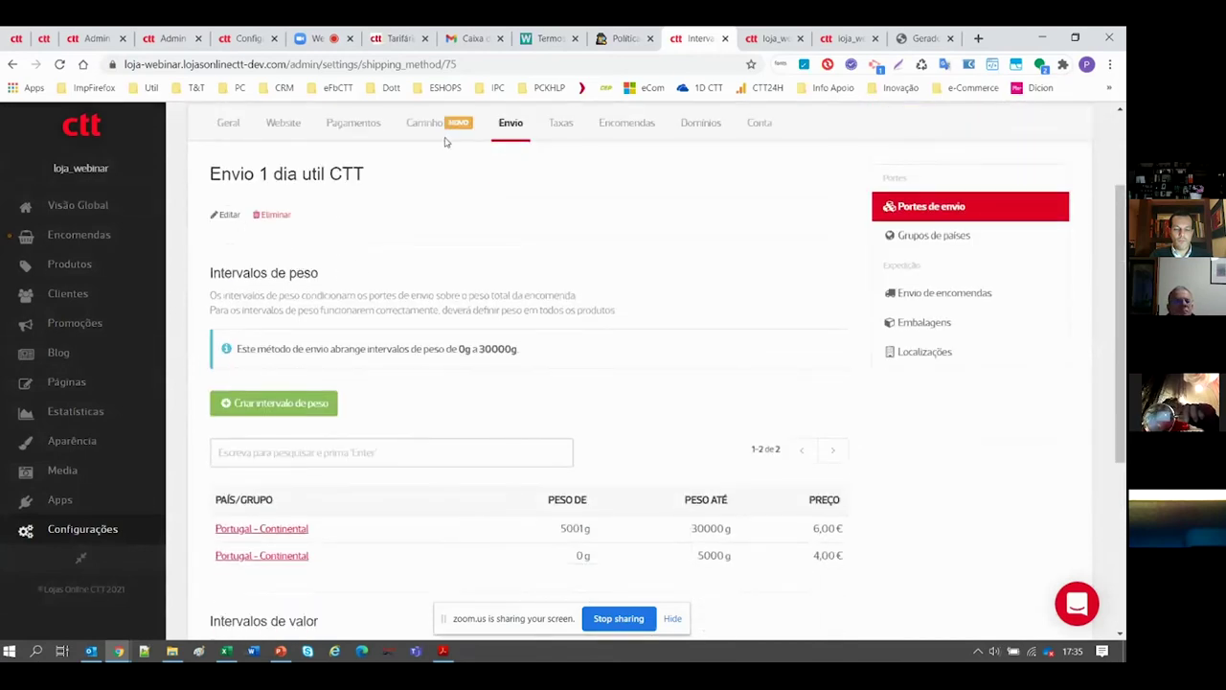
{"action": "left_click", "coordinate": [509, 126]}
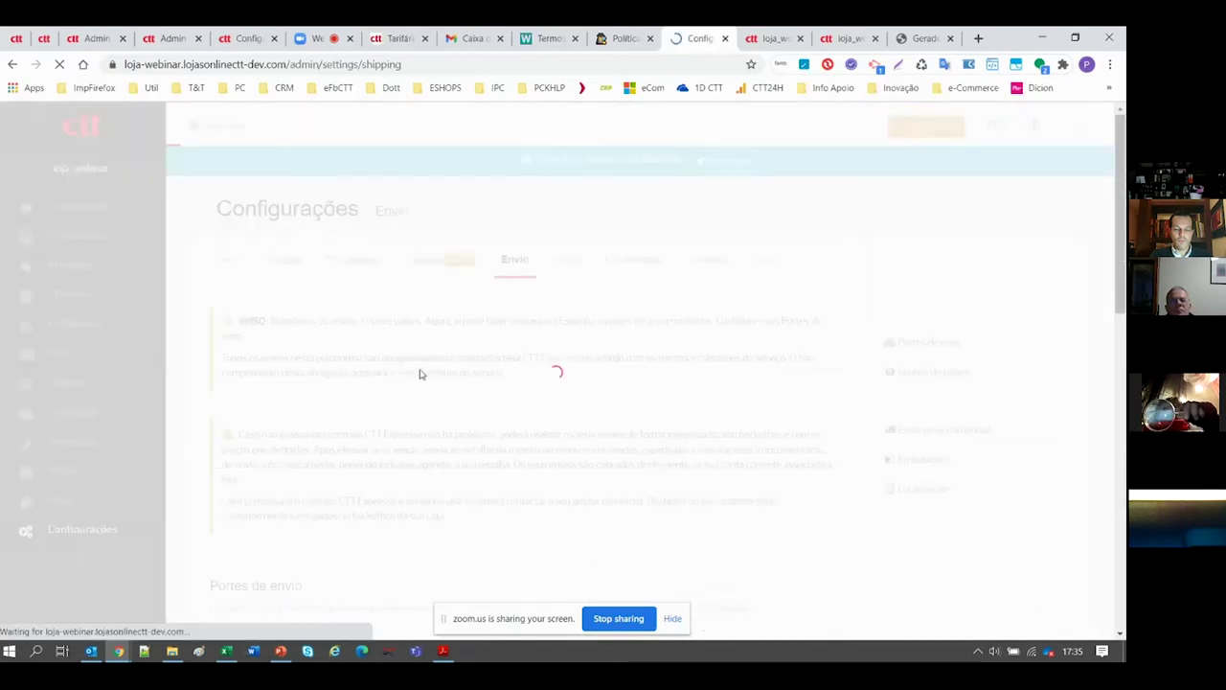
{"action": "scroll", "coordinate": [416, 384], "scroll_direction": "down", "scroll_amount": 3}
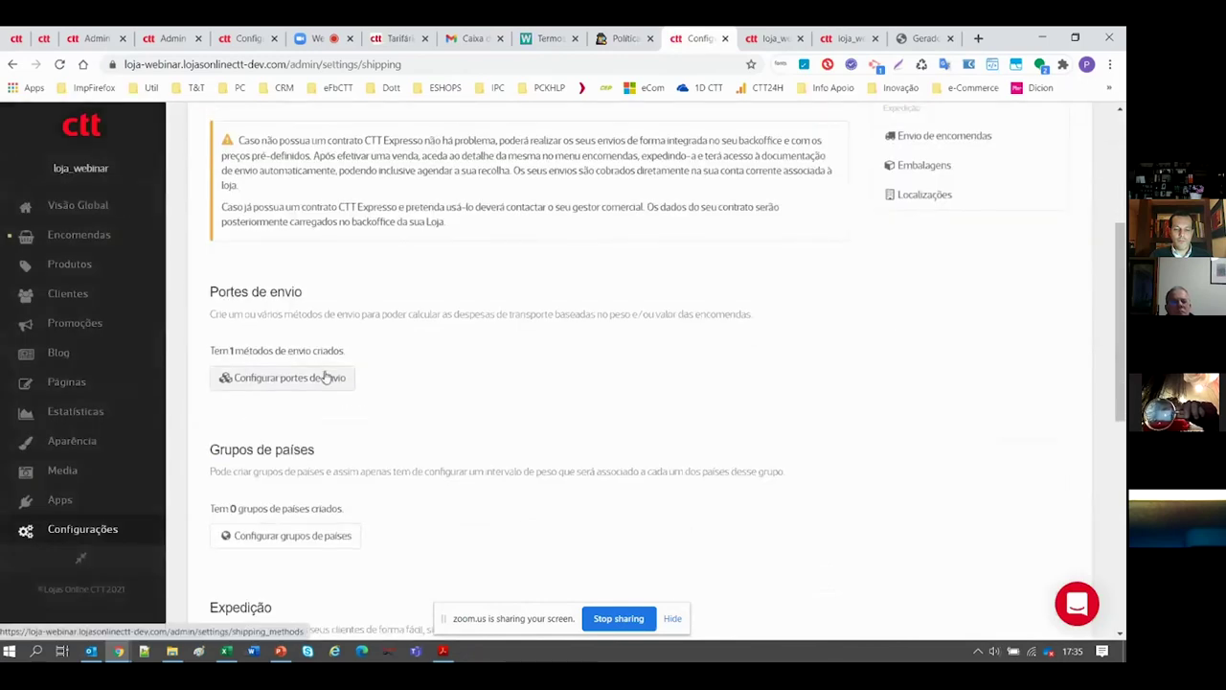
{"action": "left_click", "coordinate": [326, 378]}
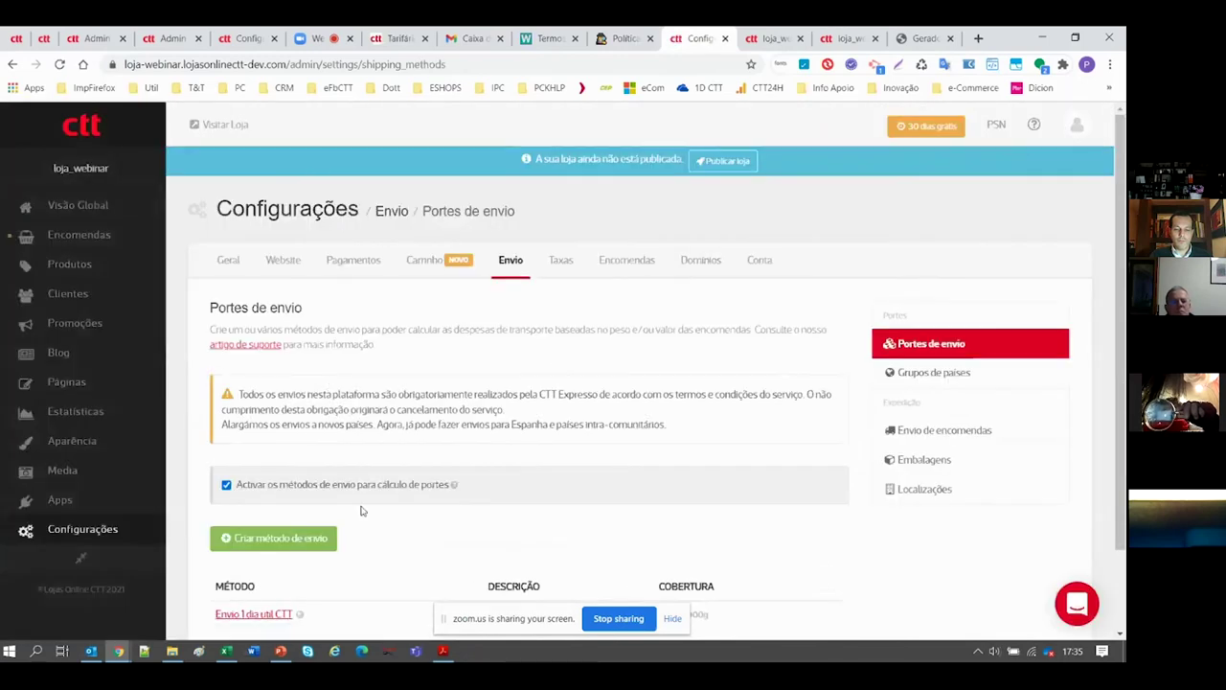
{"action": "scroll", "coordinate": [332, 545], "scroll_direction": "down", "scroll_amount": 1}
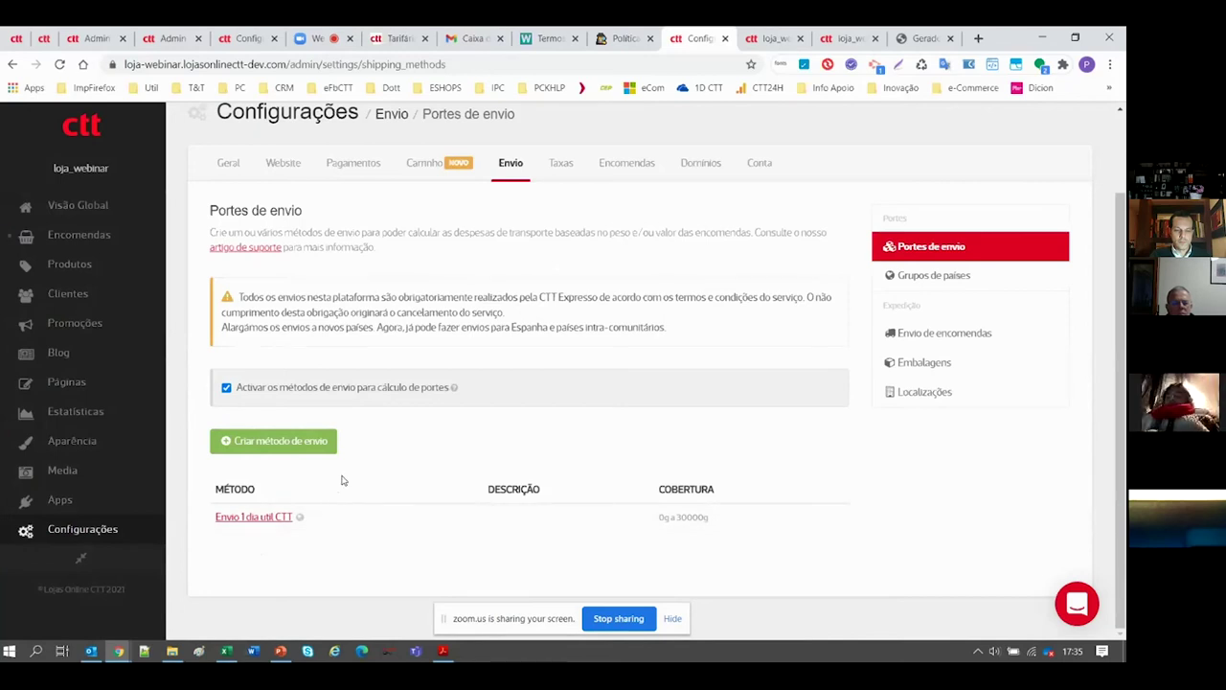
{"action": "scroll", "coordinate": [383, 405], "scroll_direction": "up", "scroll_amount": 1}
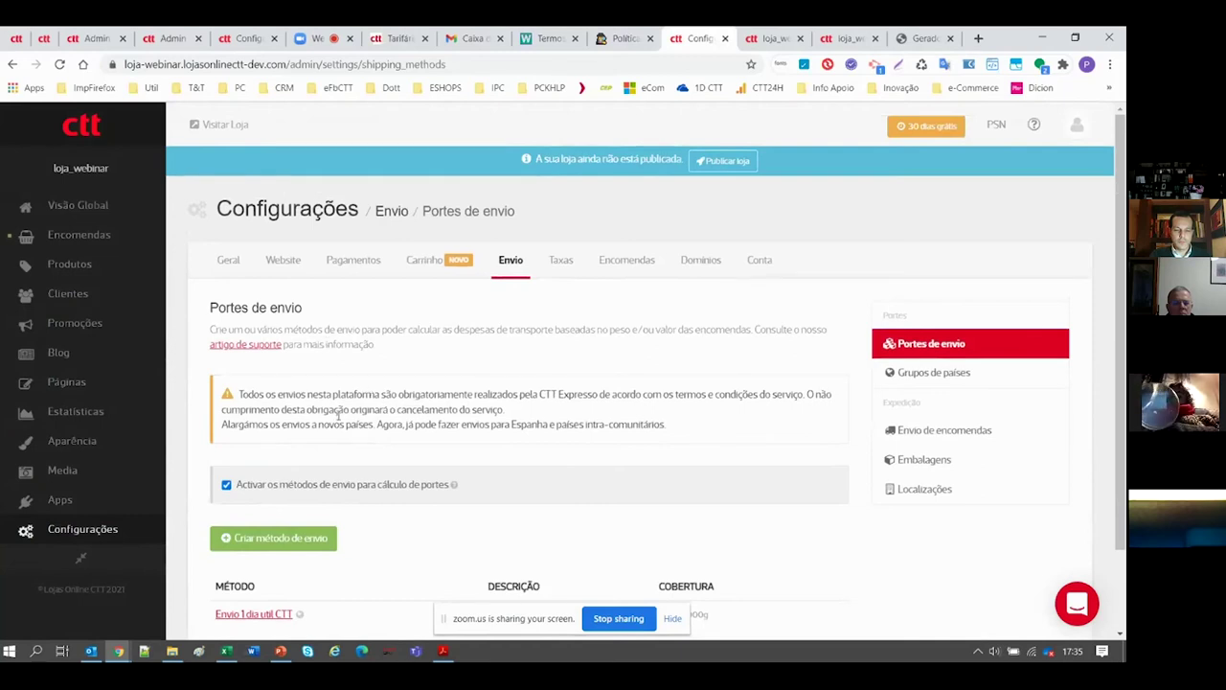
{"action": "scroll", "coordinate": [309, 541], "scroll_direction": "down", "scroll_amount": 1}
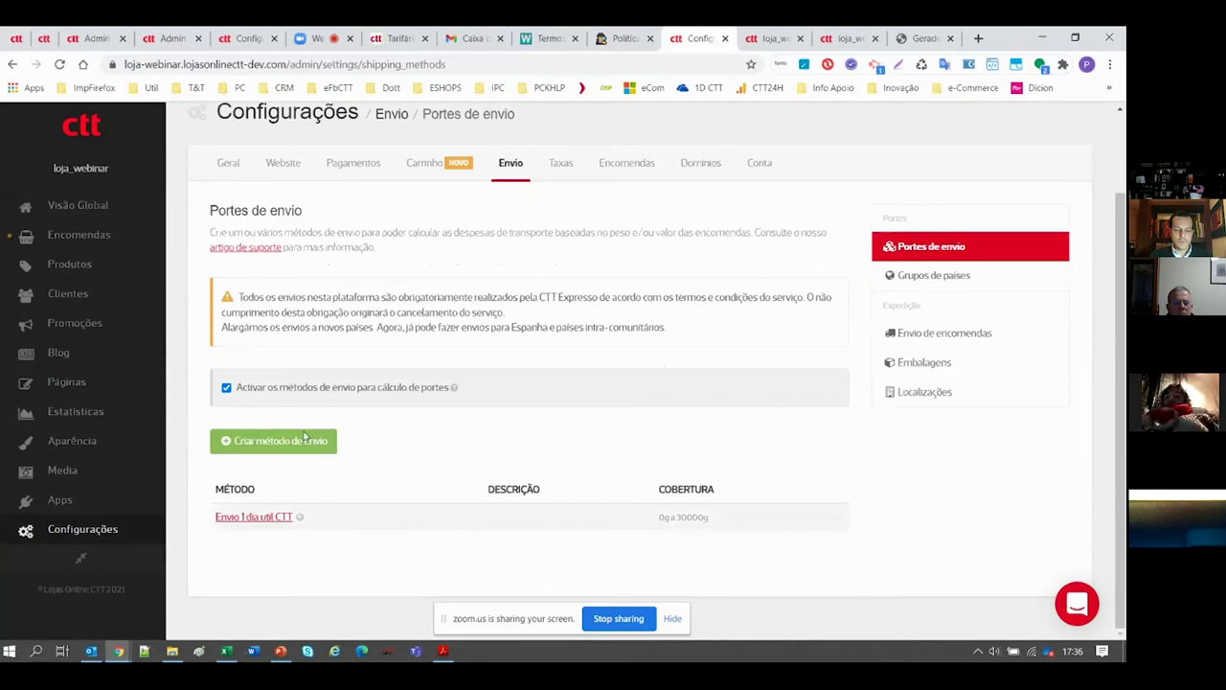
Step: Open the Métodos de pagamento setup from Visão Global
{"action": "left_click", "coordinate": [86, 206]}
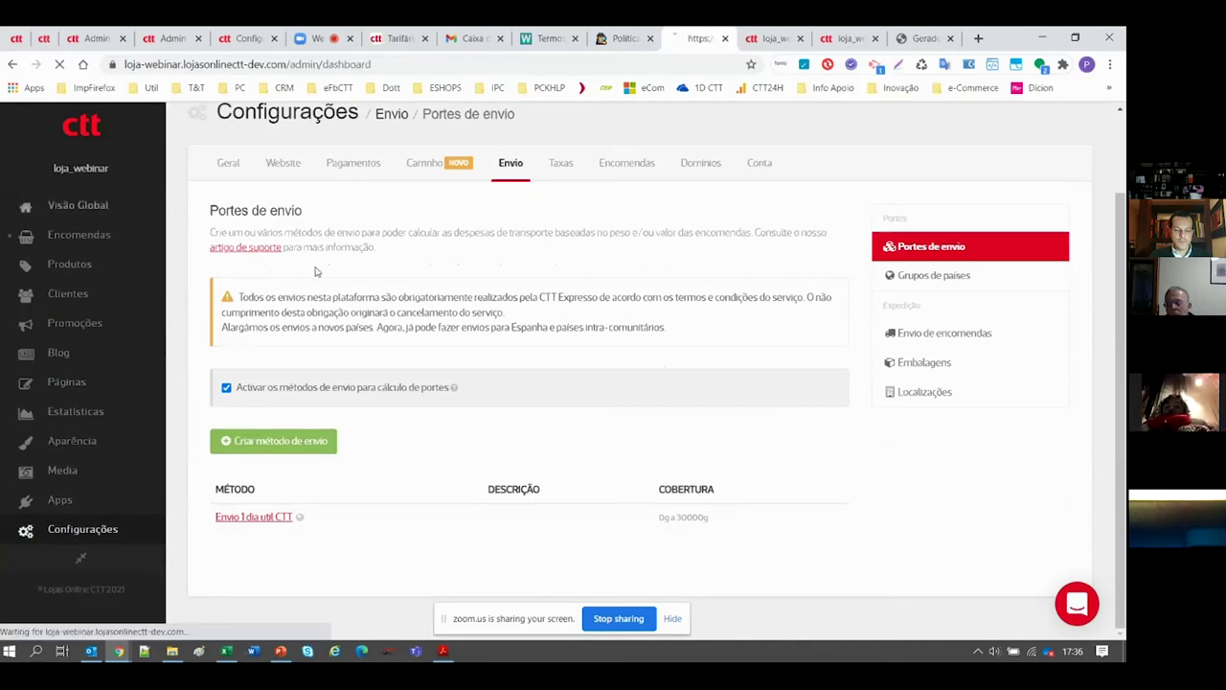
{"action": "scroll", "coordinate": [562, 383], "scroll_direction": "down", "scroll_amount": 7}
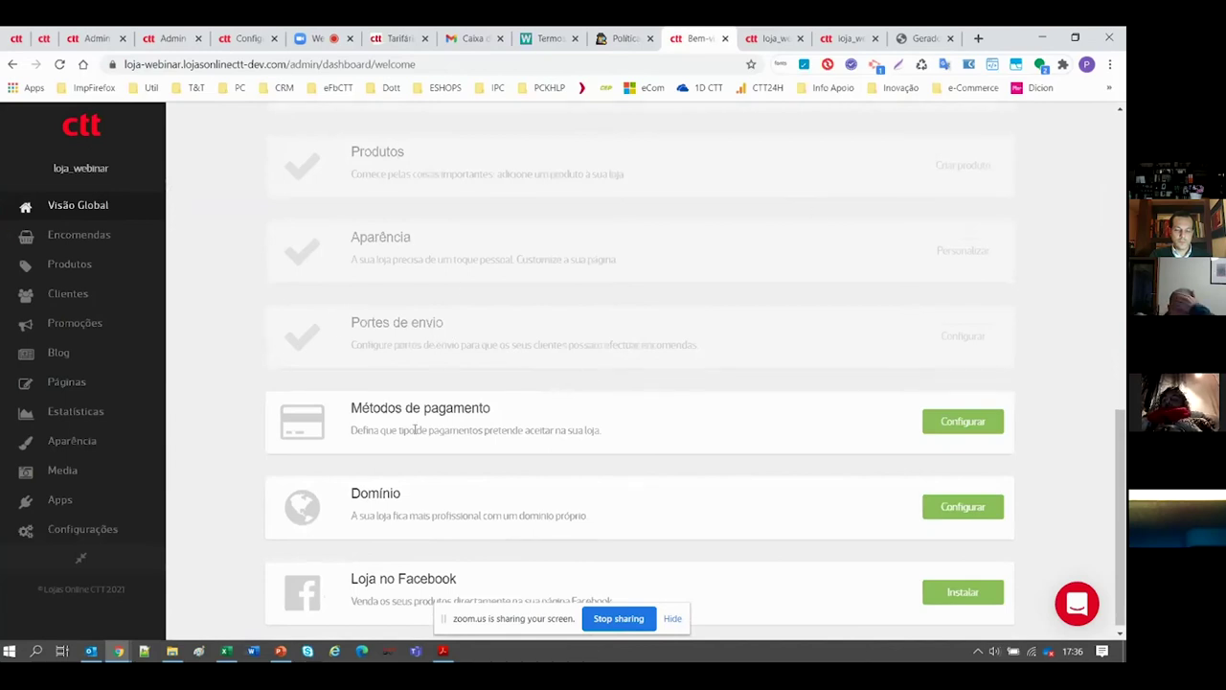
{"action": "left_click", "coordinate": [973, 427]}
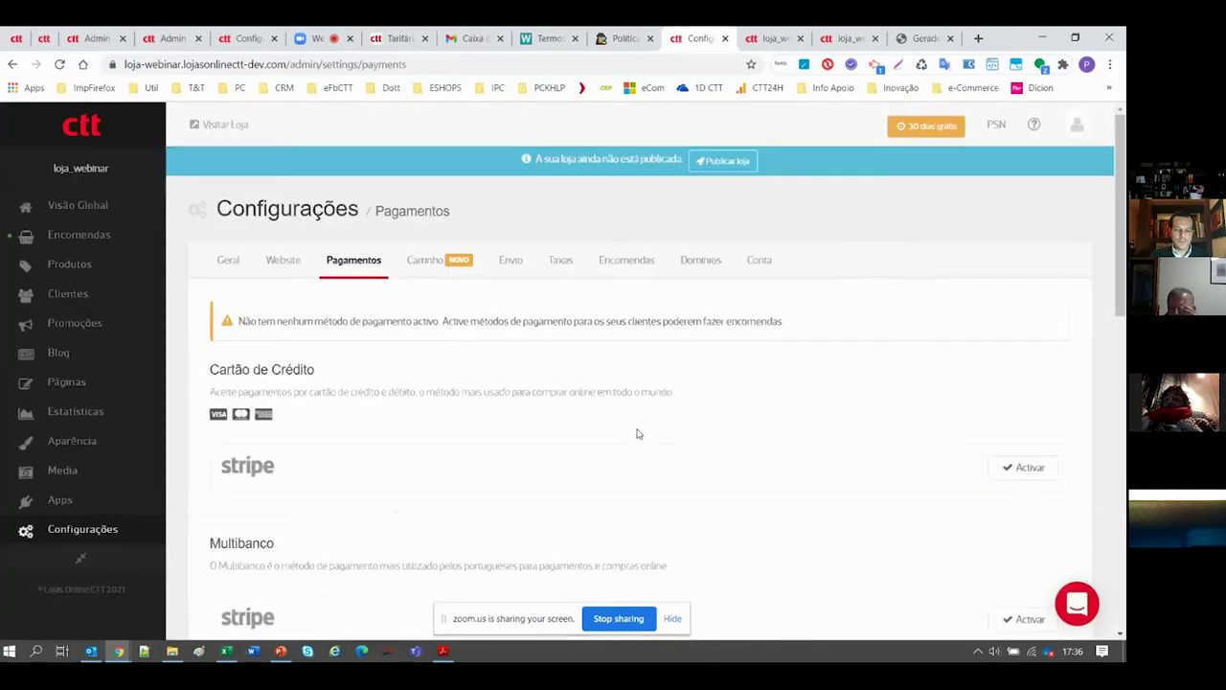
Step: Find easypay under Multibanco and start its activation
{"action": "scroll", "coordinate": [603, 405], "scroll_direction": "down", "scroll_amount": 2}
{"action": "scroll", "coordinate": [595, 406], "scroll_direction": "up", "scroll_amount": 1}
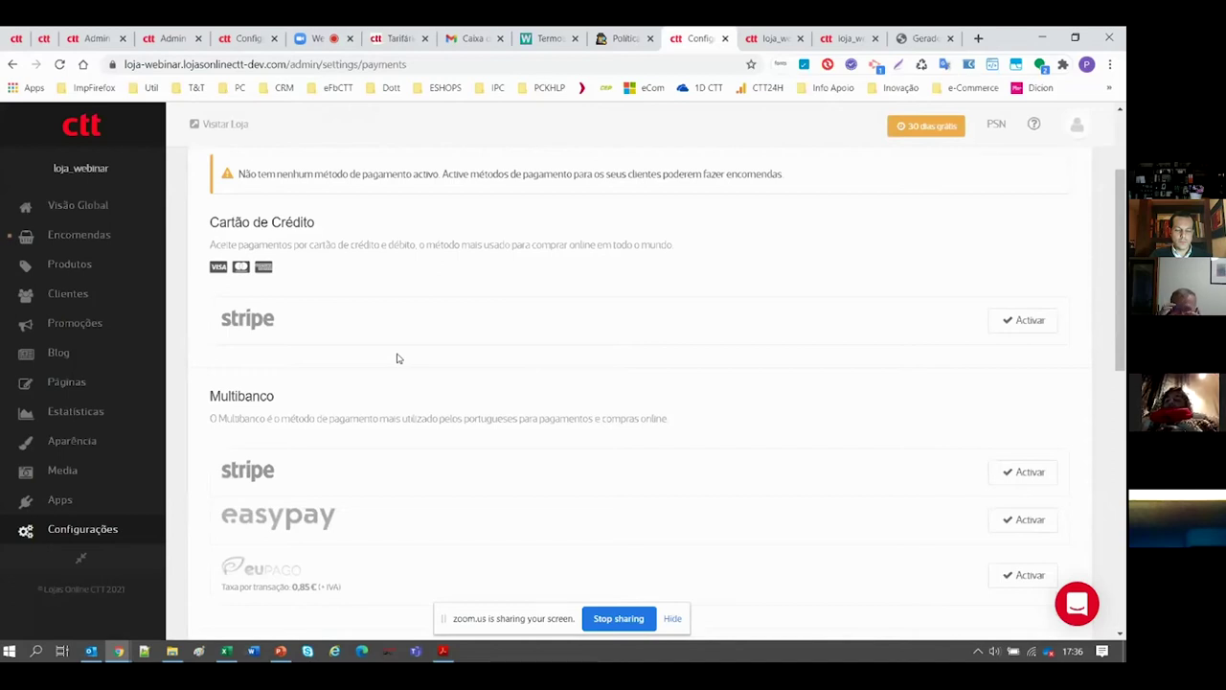
{"action": "scroll", "coordinate": [399, 359], "scroll_direction": "down", "scroll_amount": 1}
{"action": "scroll", "coordinate": [397, 356], "scroll_direction": "up", "scroll_amount": 1}
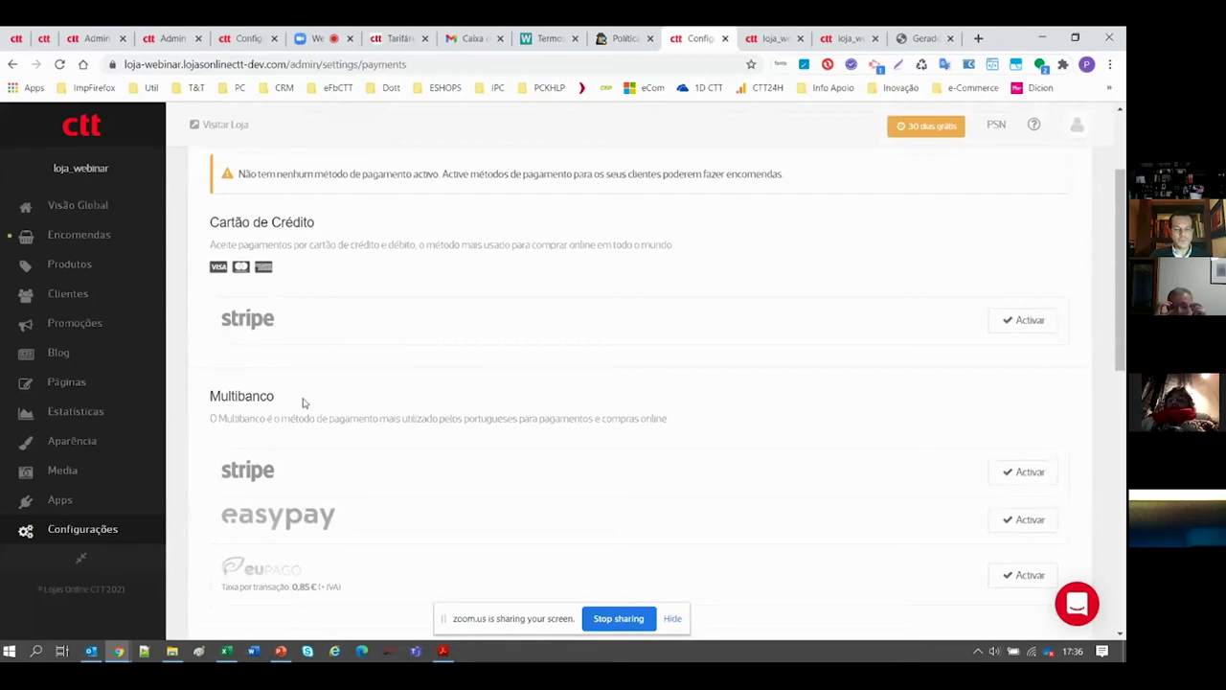
{"action": "scroll", "coordinate": [303, 403], "scroll_direction": "down", "scroll_amount": 1}
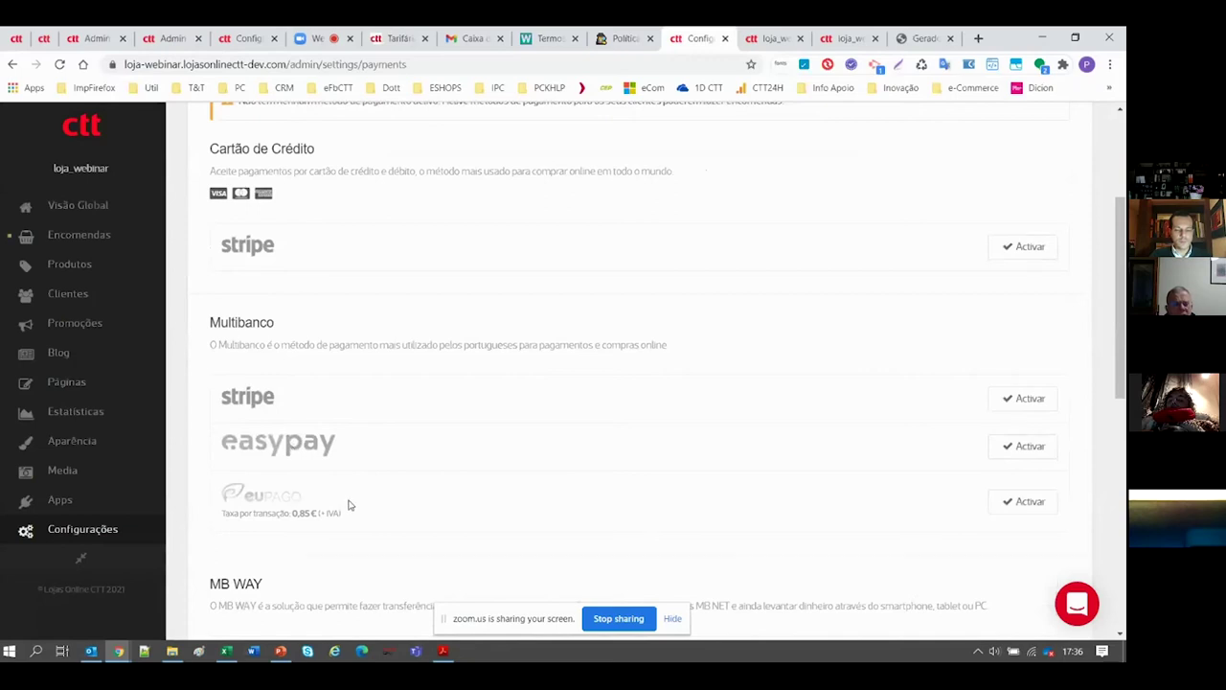
{"action": "scroll", "coordinate": [350, 504], "scroll_direction": "down", "scroll_amount": 3}
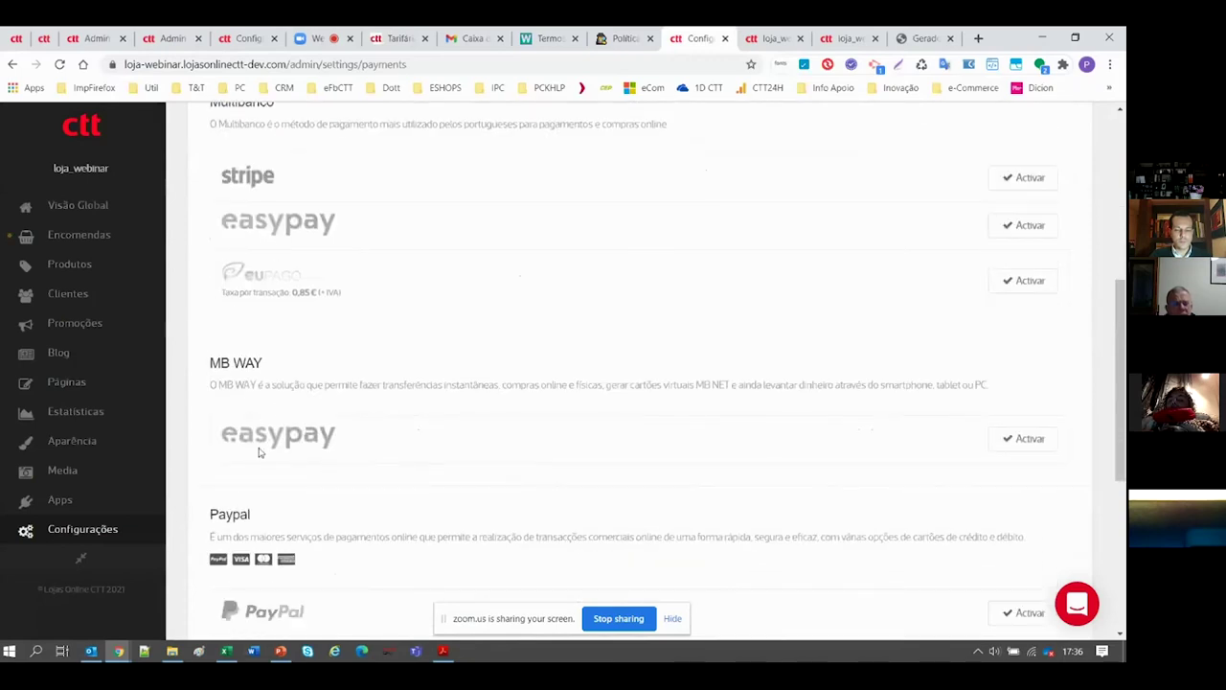
{"action": "scroll", "coordinate": [290, 500], "scroll_direction": "down", "scroll_amount": 3}
{"action": "scroll", "coordinate": [289, 507], "scroll_direction": "up", "scroll_amount": 5}
{"action": "scroll", "coordinate": [290, 511], "scroll_direction": "up", "scroll_amount": 3}
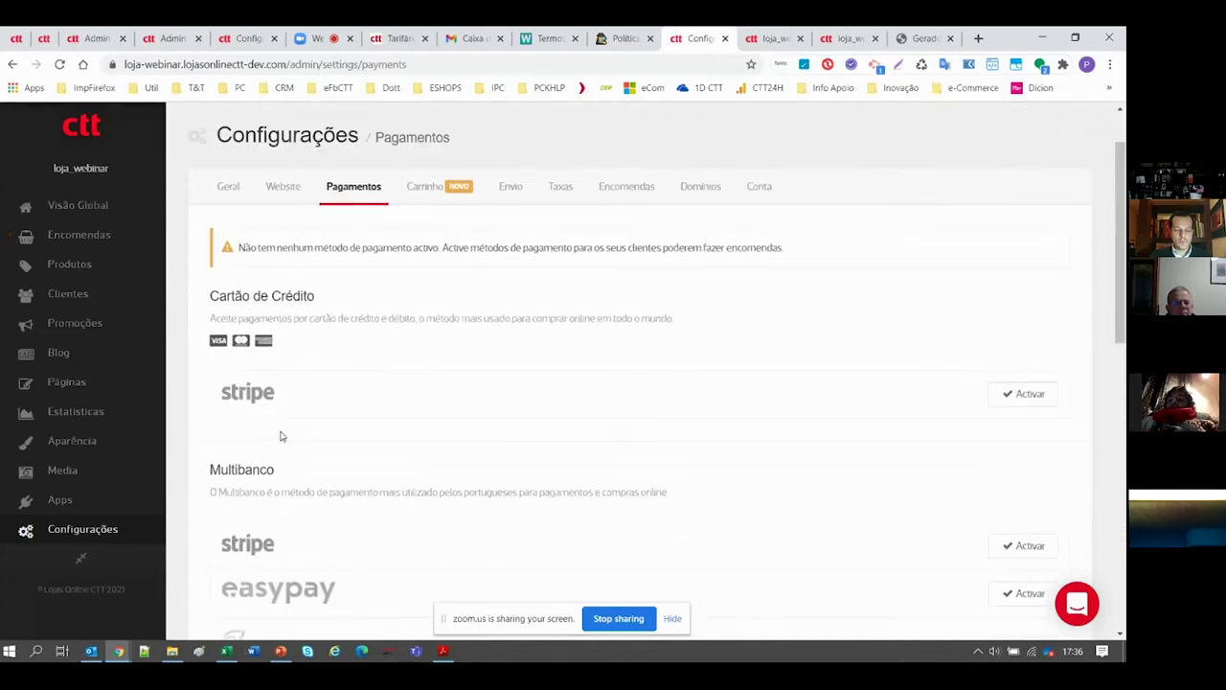
{"action": "scroll", "coordinate": [281, 436], "scroll_direction": "down", "scroll_amount": 9}
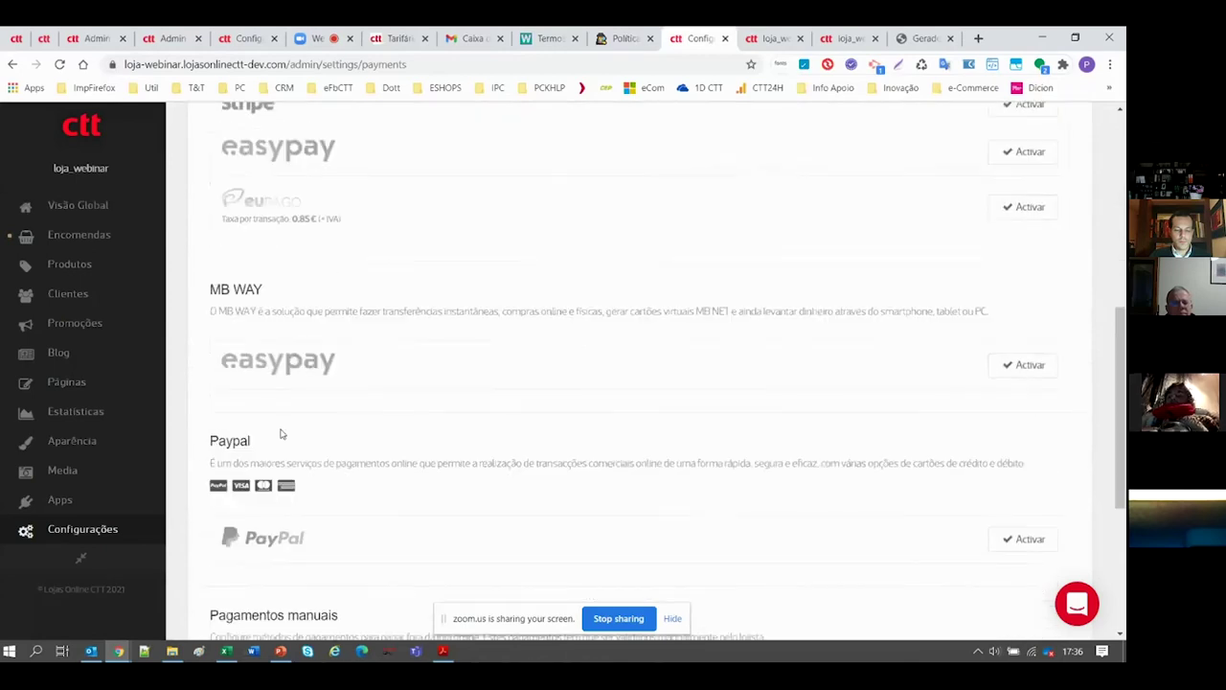
{"action": "scroll", "coordinate": [280, 434], "scroll_direction": "down", "scroll_amount": 1}
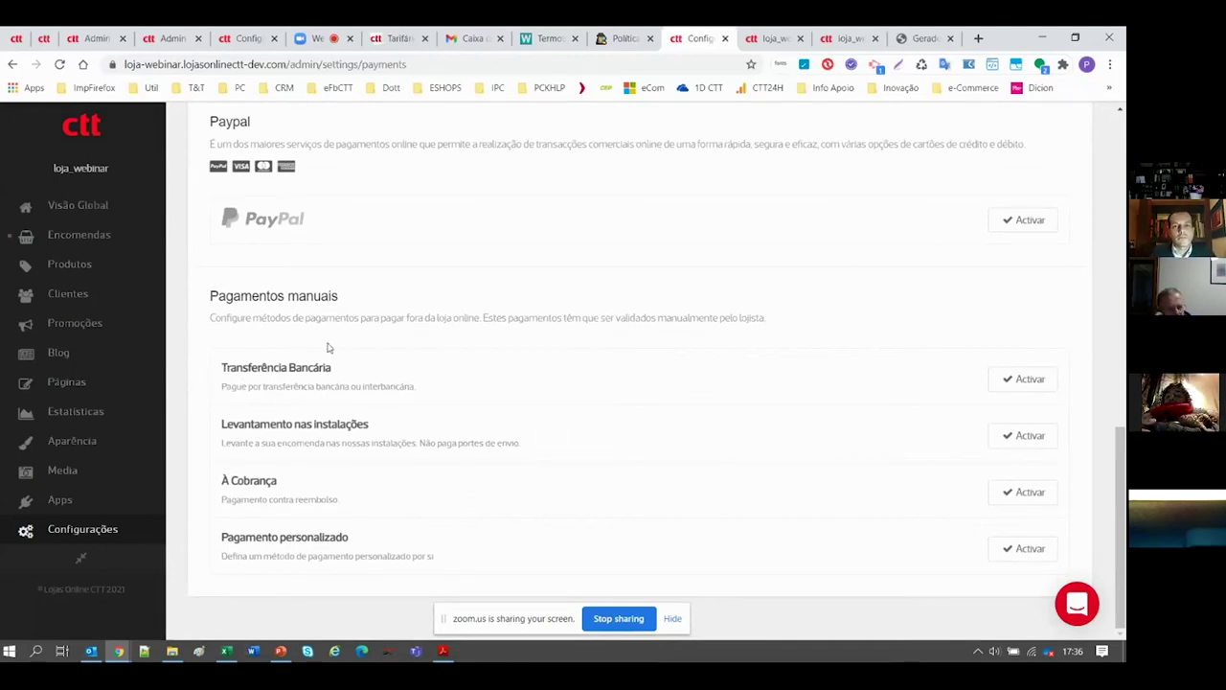
{"action": "scroll", "coordinate": [336, 393], "scroll_direction": "up", "scroll_amount": 5}
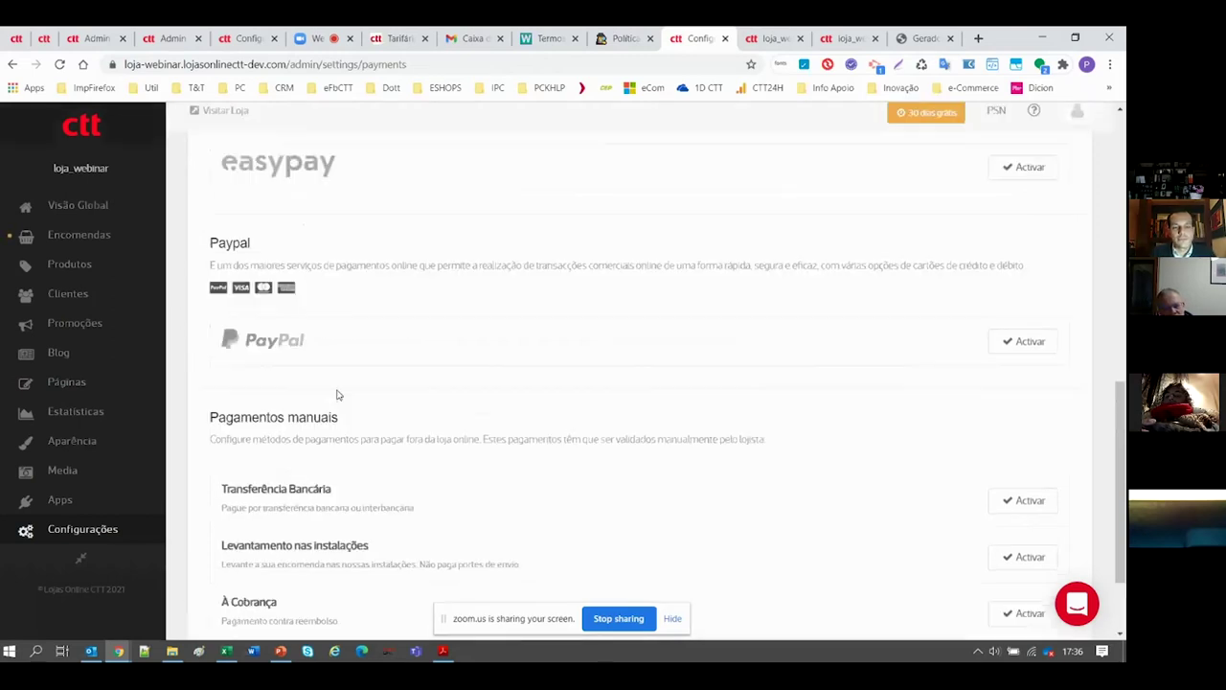
{"action": "scroll", "coordinate": [337, 395], "scroll_direction": "up", "scroll_amount": 1}
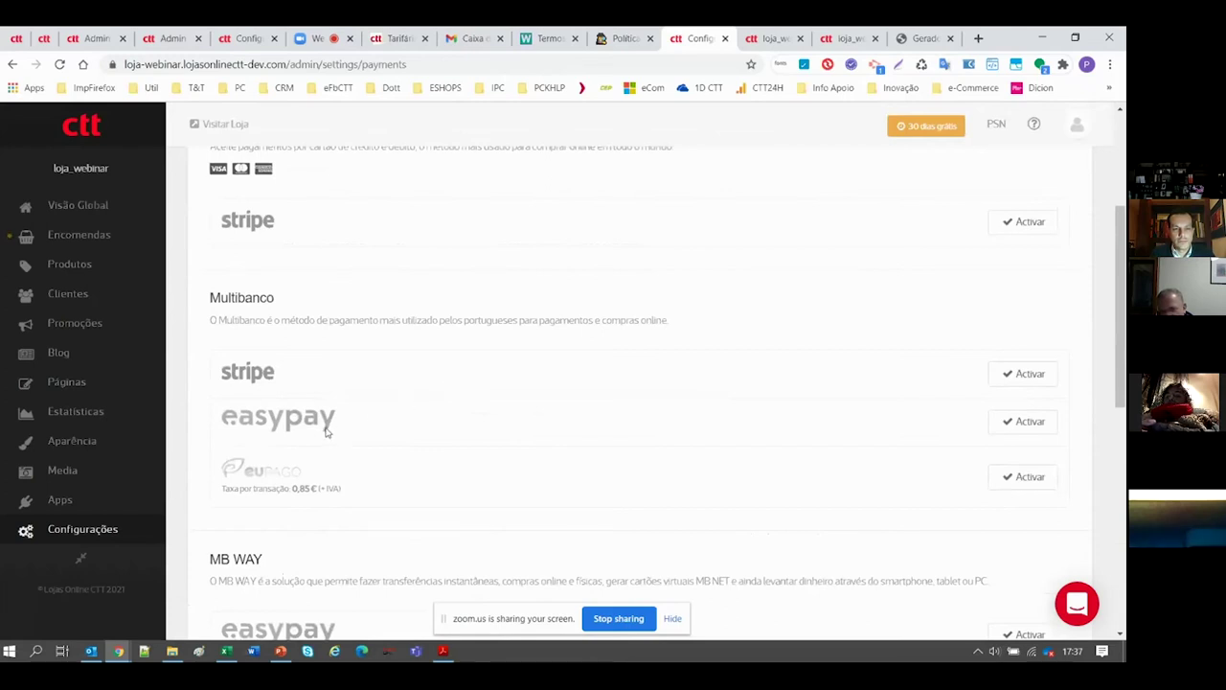
{"action": "left_click", "coordinate": [1025, 422]}
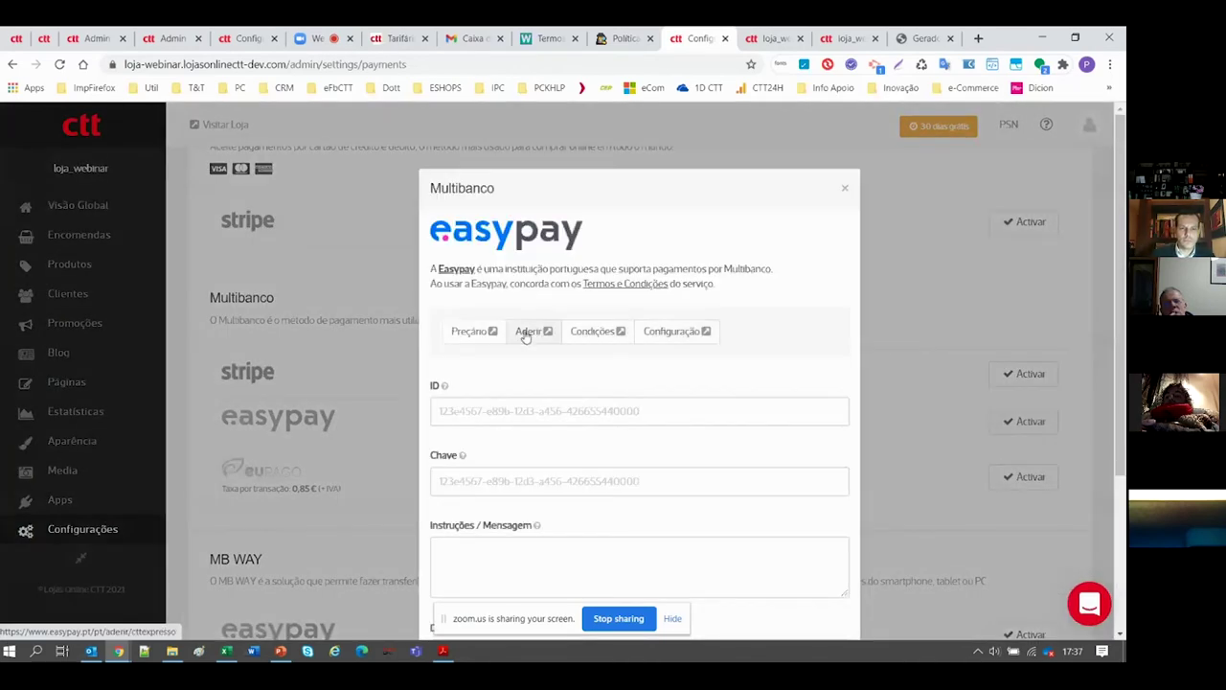
{"action": "left_click", "coordinate": [525, 335]}
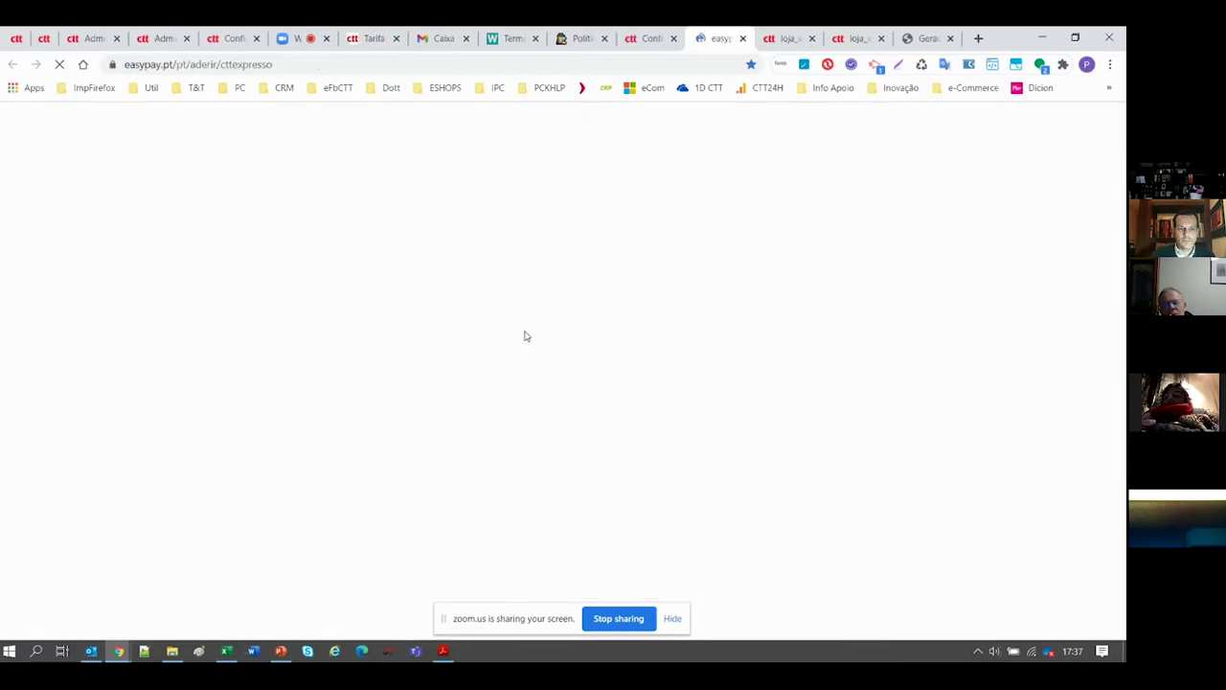
{"action": "scroll", "coordinate": [591, 290], "scroll_direction": "up", "scroll_amount": 5}
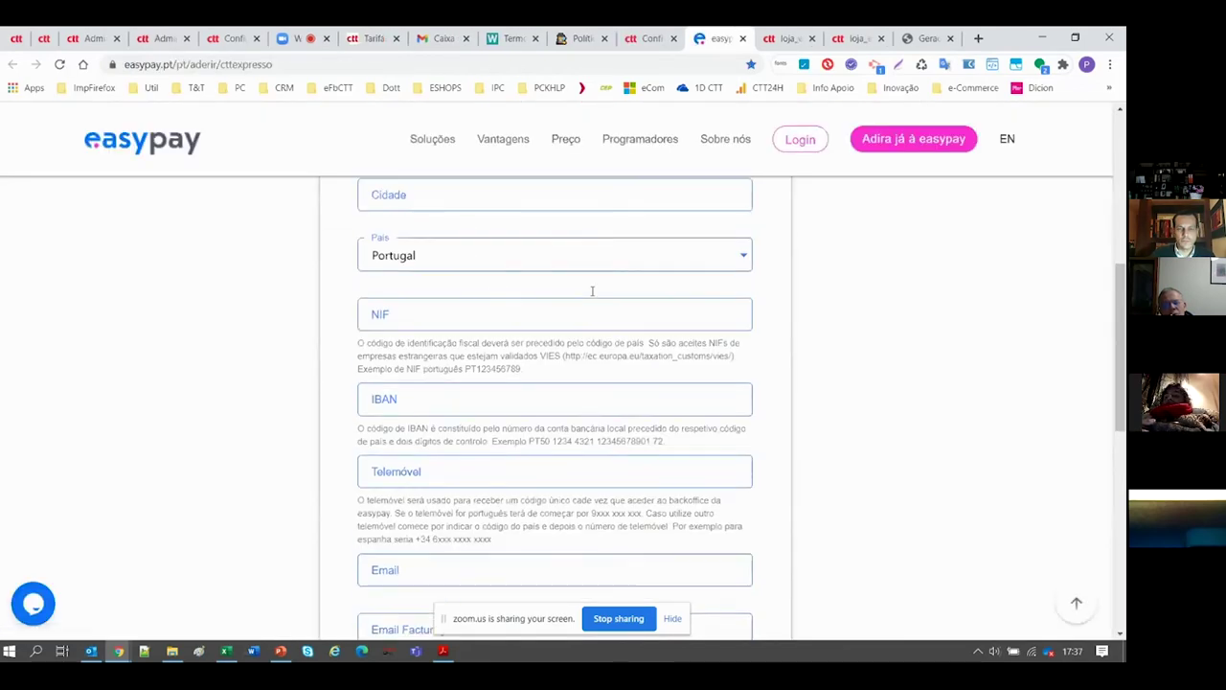
{"action": "scroll", "coordinate": [591, 290], "scroll_direction": "down", "scroll_amount": 1}
{"action": "scroll", "coordinate": [591, 296], "scroll_direction": "down", "scroll_amount": 4}
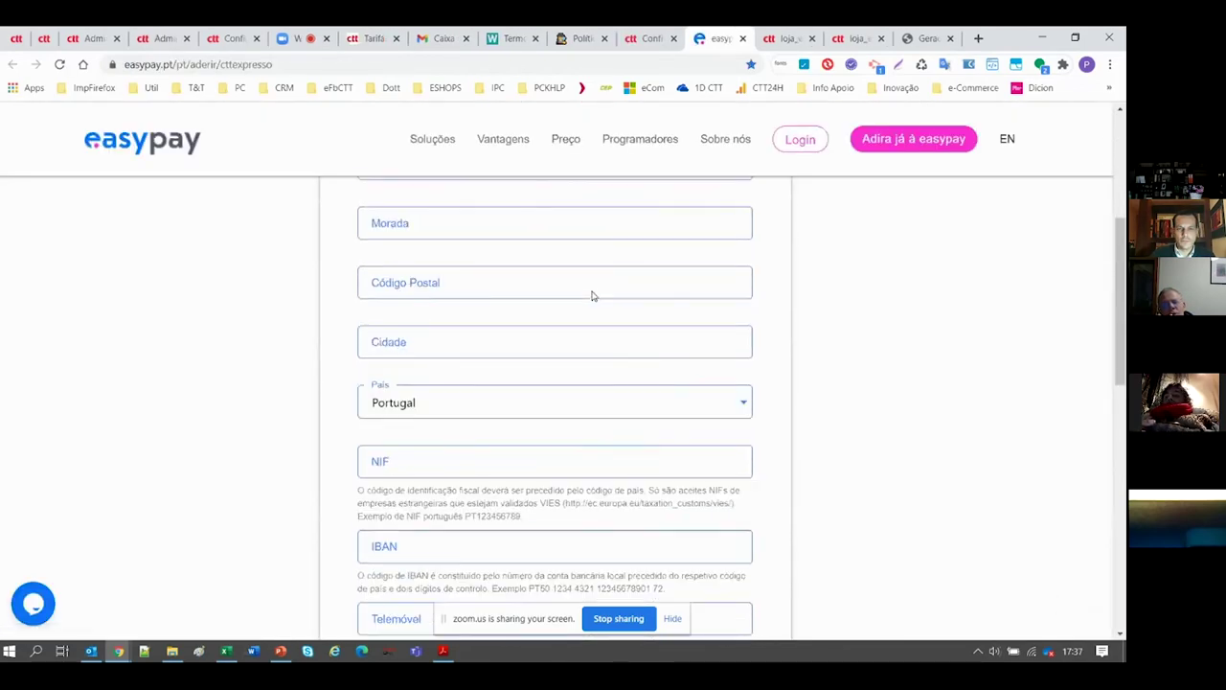
{"action": "scroll", "coordinate": [592, 298], "scroll_direction": "up", "scroll_amount": 3}
{"action": "scroll", "coordinate": [593, 298], "scroll_direction": "up", "scroll_amount": 2}
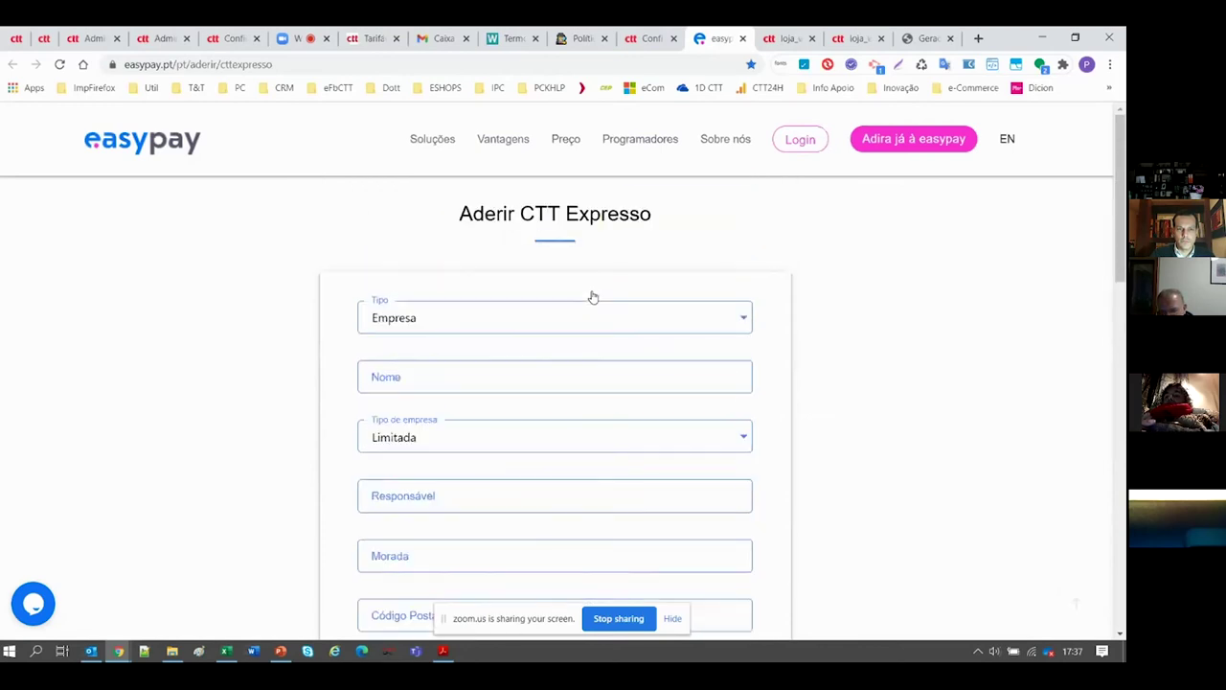
{"action": "scroll", "coordinate": [580, 293], "scroll_direction": "down", "scroll_amount": 5}
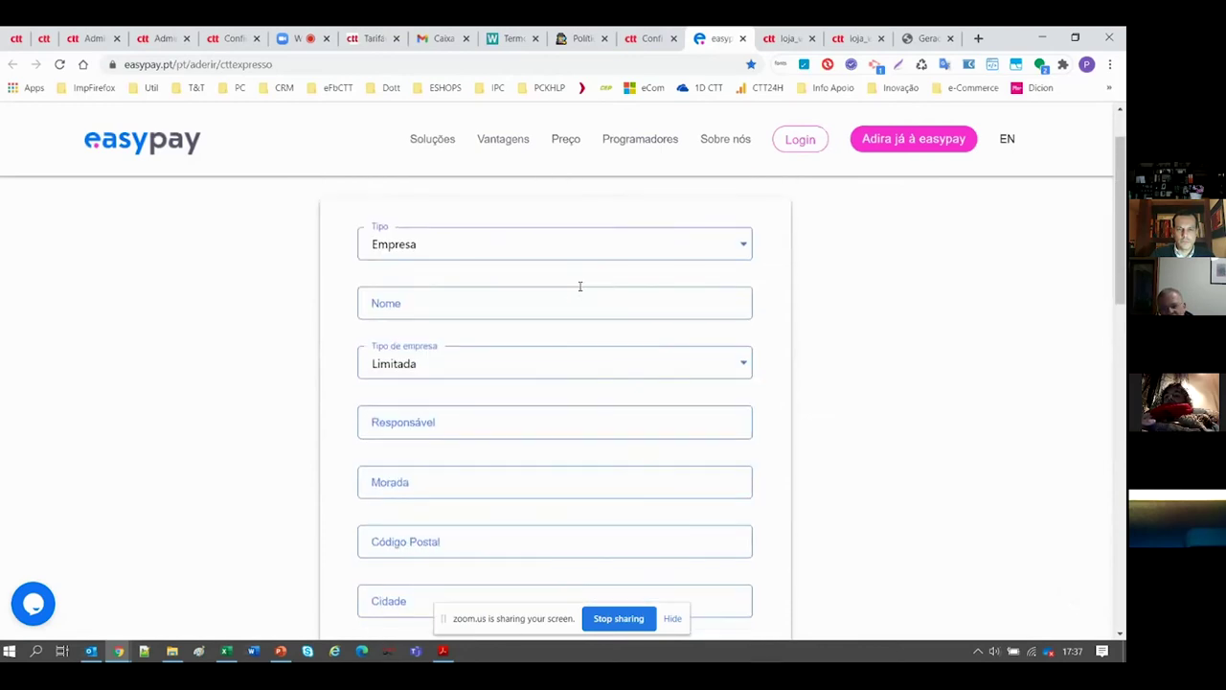
{"action": "scroll", "coordinate": [579, 293], "scroll_direction": "down", "scroll_amount": 3}
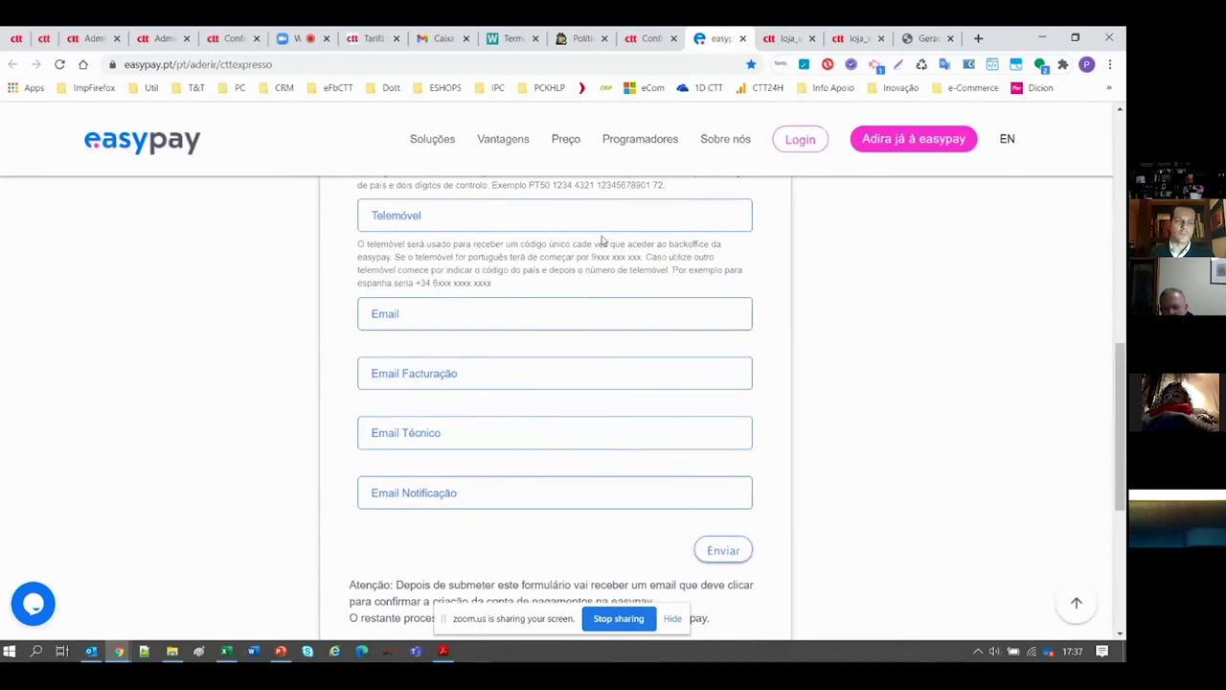
Step: Return to the Lojas Online CTT tab and review the empty Multibanco easypay form
{"action": "left_click", "coordinate": [652, 39]}
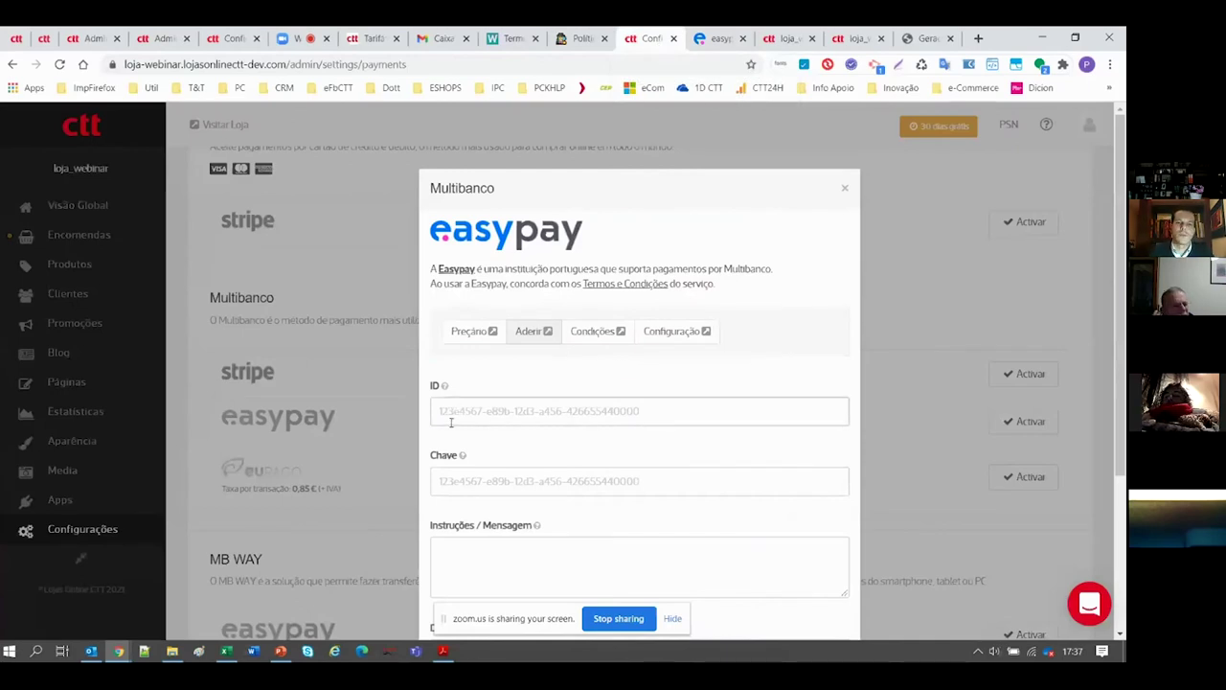
{"action": "scroll", "coordinate": [474, 470], "scroll_direction": "down", "scroll_amount": 1}
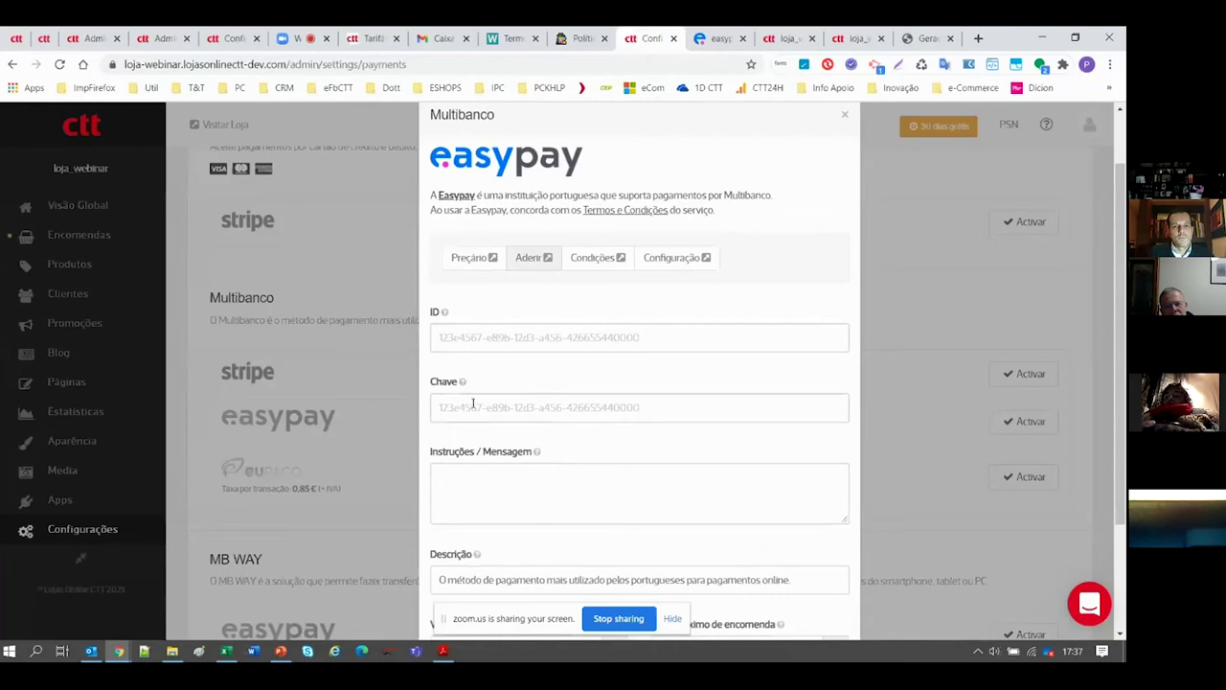
{"action": "scroll", "coordinate": [496, 412], "scroll_direction": "down", "scroll_amount": 2}
{"action": "scroll", "coordinate": [496, 344], "scroll_direction": "up", "scroll_amount": 2}
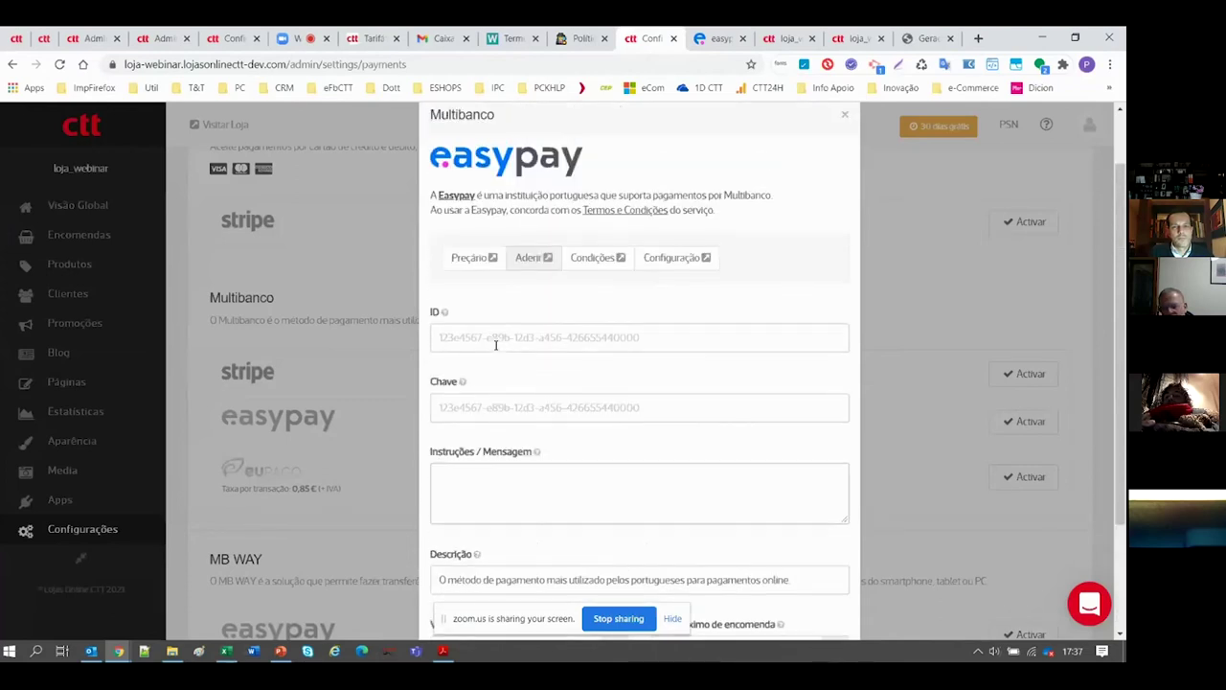
{"action": "scroll", "coordinate": [495, 410], "scroll_direction": "down", "scroll_amount": 2}
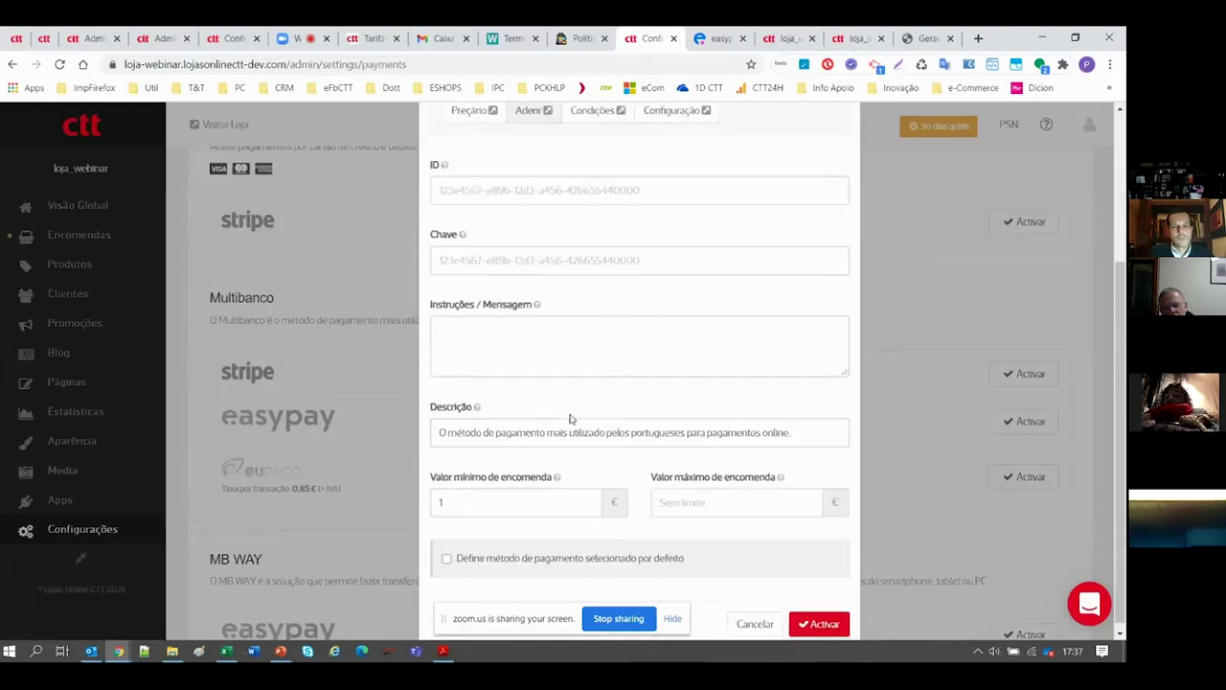
{"action": "scroll", "coordinate": [570, 418], "scroll_direction": "down", "scroll_amount": 1}
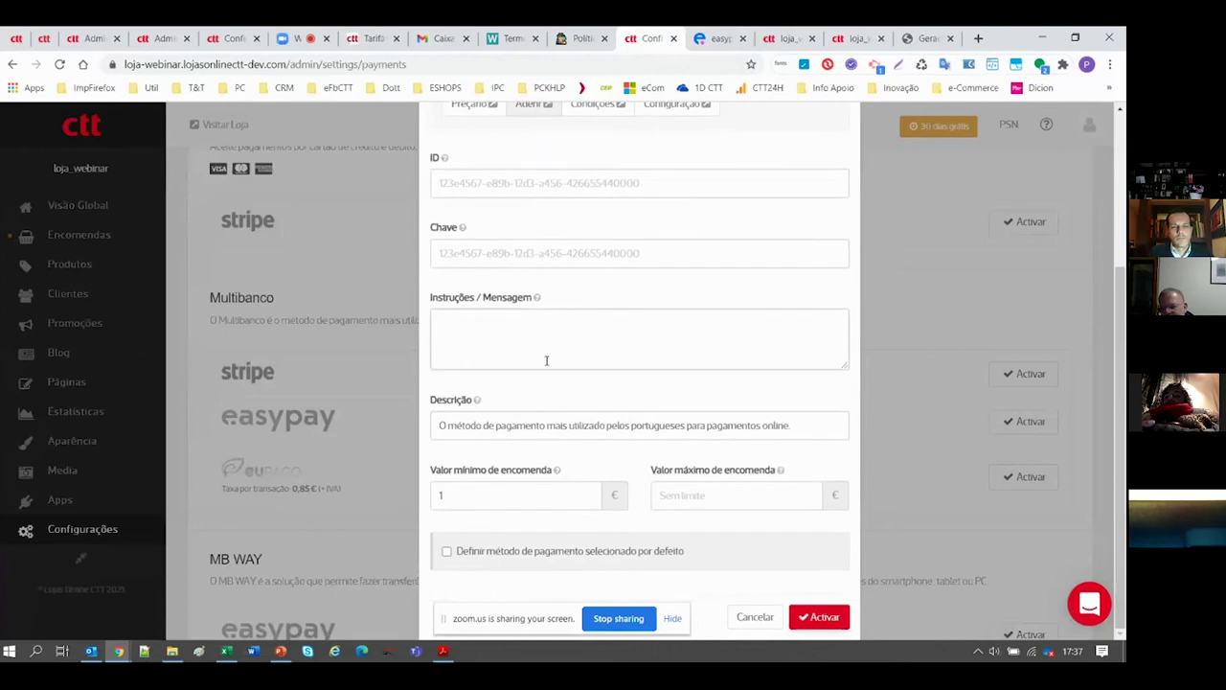
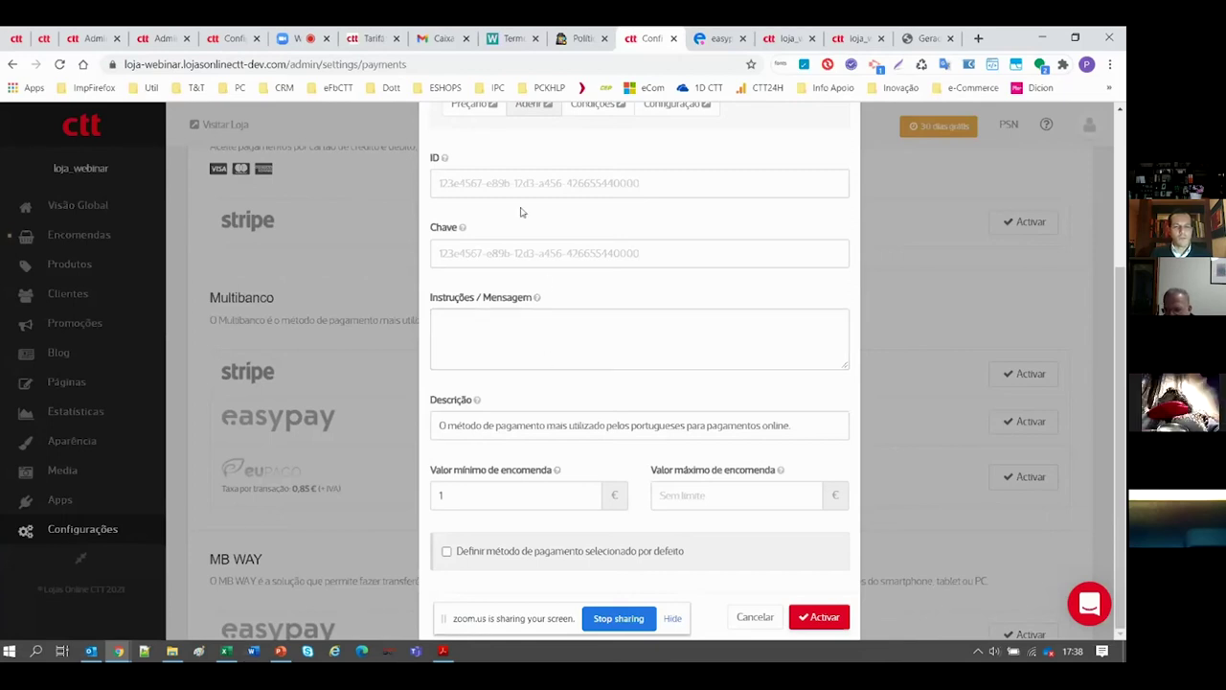
Step: Close the Multibanco easypay setup unactivated and scroll down to the Pagamentos manuais section
{"action": "scroll", "coordinate": [514, 189], "scroll_direction": "up", "scroll_amount": 3}
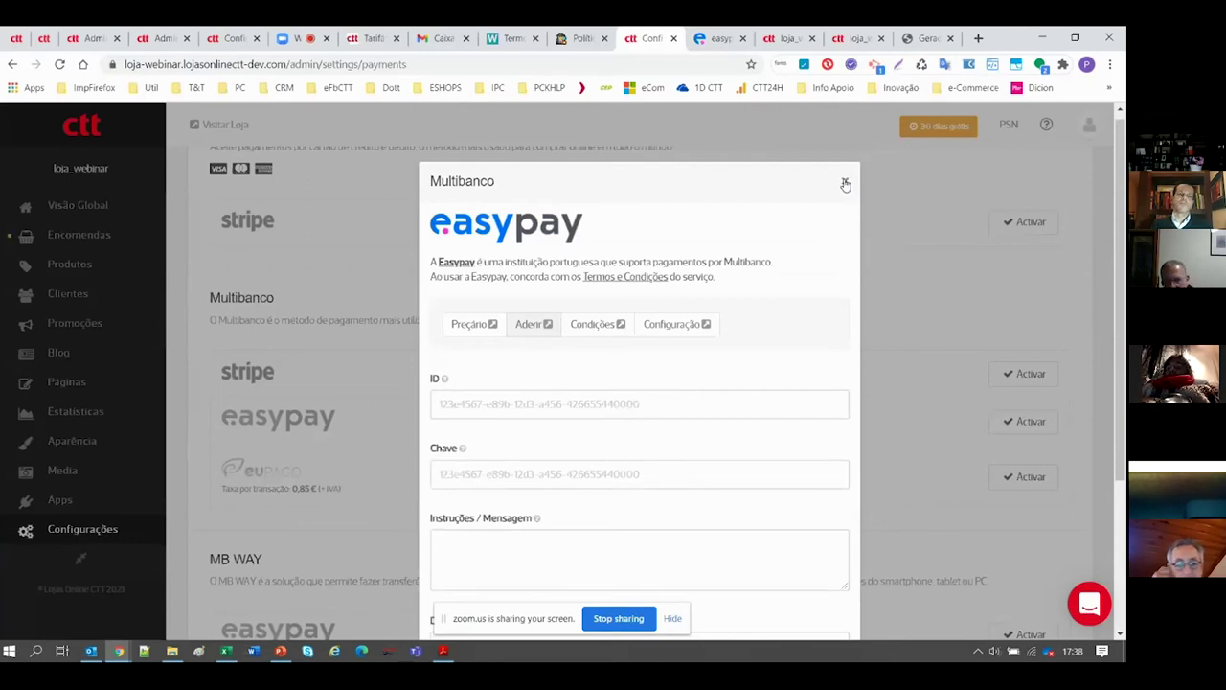
{"action": "left_click", "coordinate": [845, 184]}
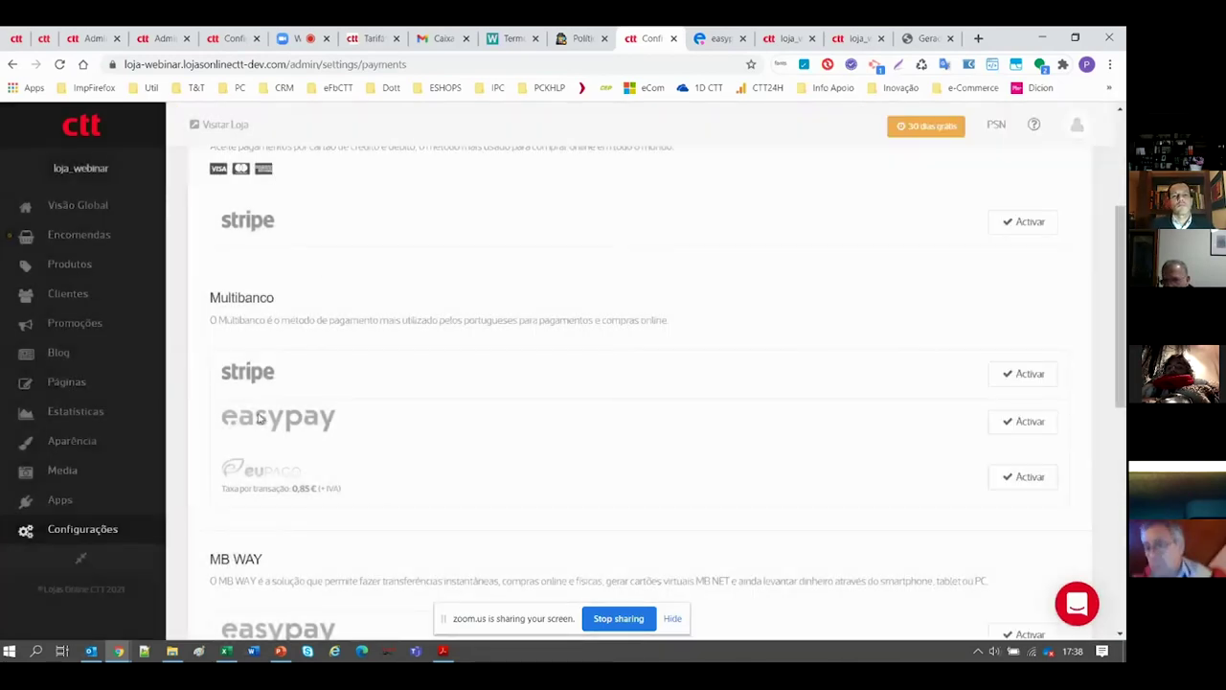
{"action": "scroll", "coordinate": [306, 537], "scroll_direction": "down", "scroll_amount": 3}
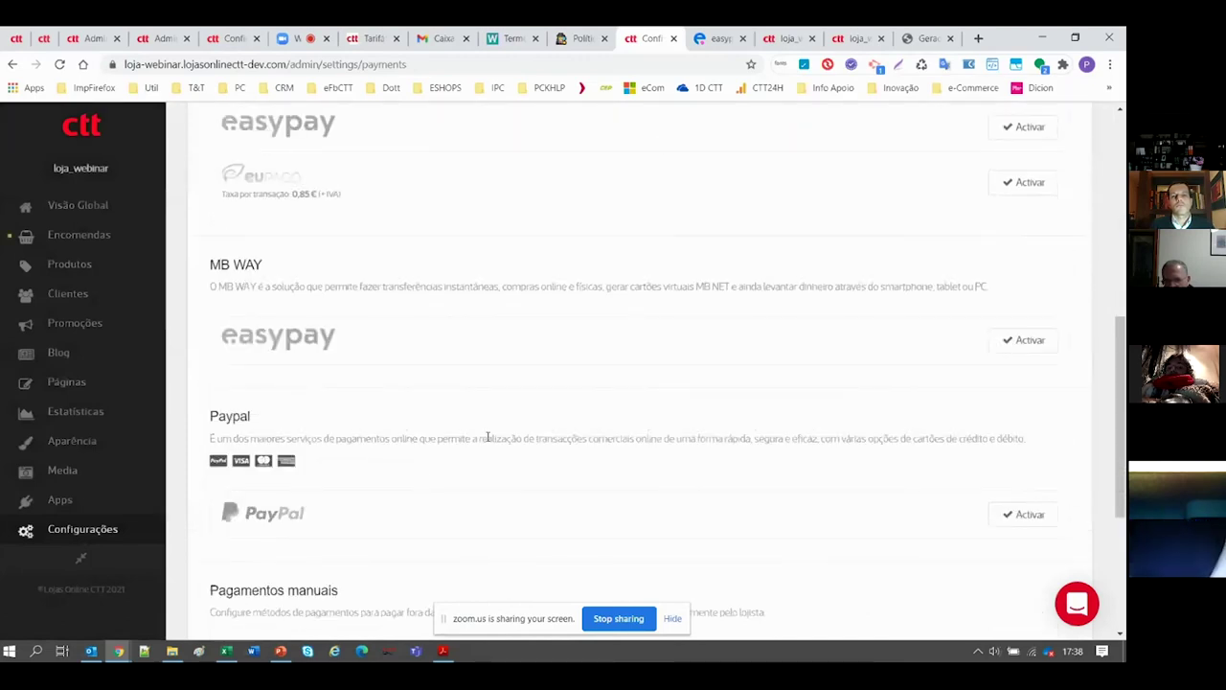
{"action": "scroll", "coordinate": [488, 435], "scroll_direction": "down", "scroll_amount": 3}
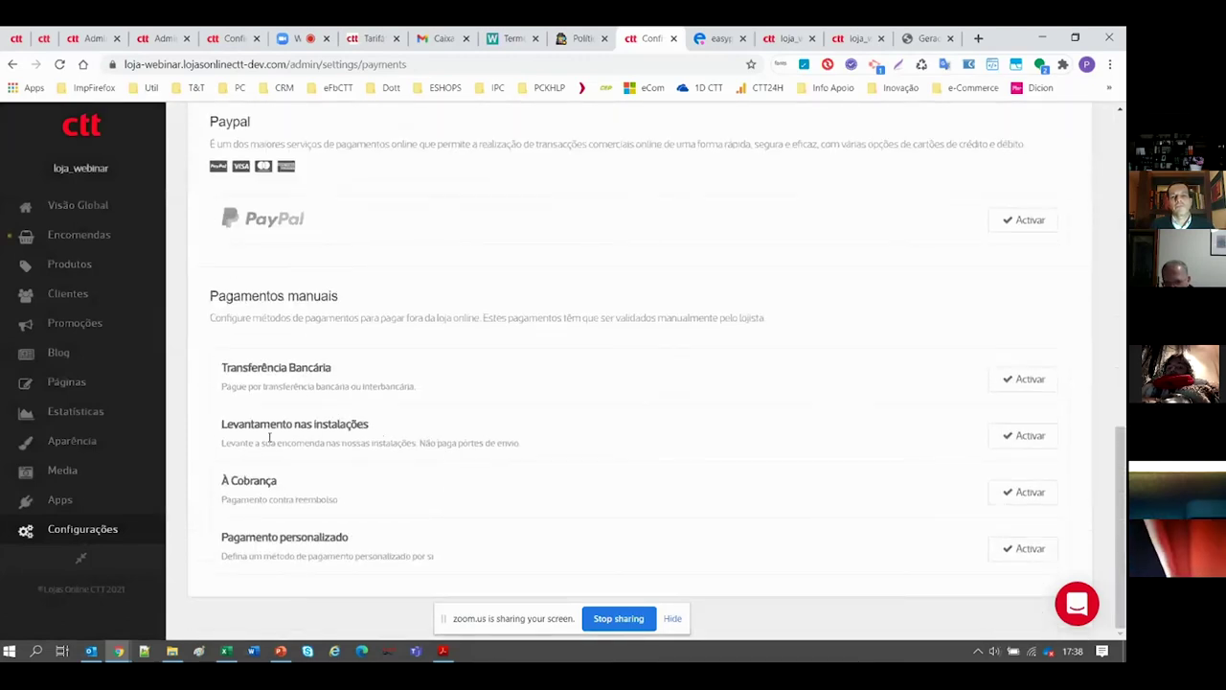
{"action": "left_click", "coordinate": [1045, 495]}
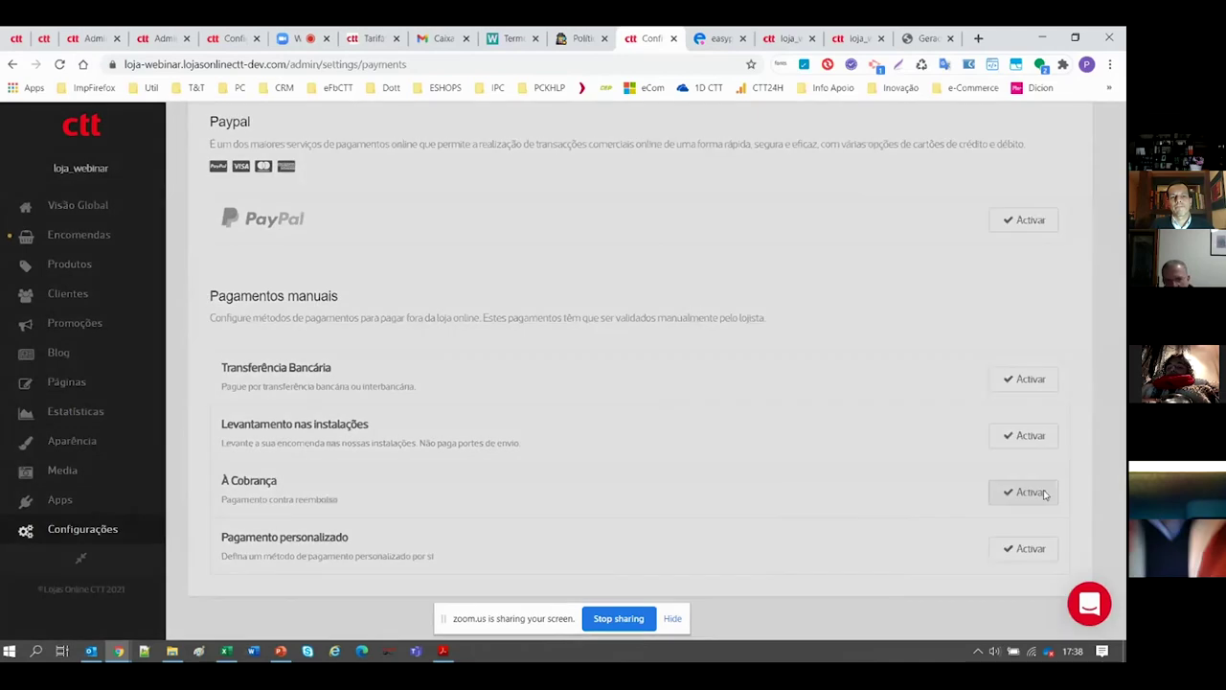
{"action": "left_click", "coordinate": [508, 350]}
{"action": "key", "text": "BackSpace"}
{"action": "type", "text": "6"}
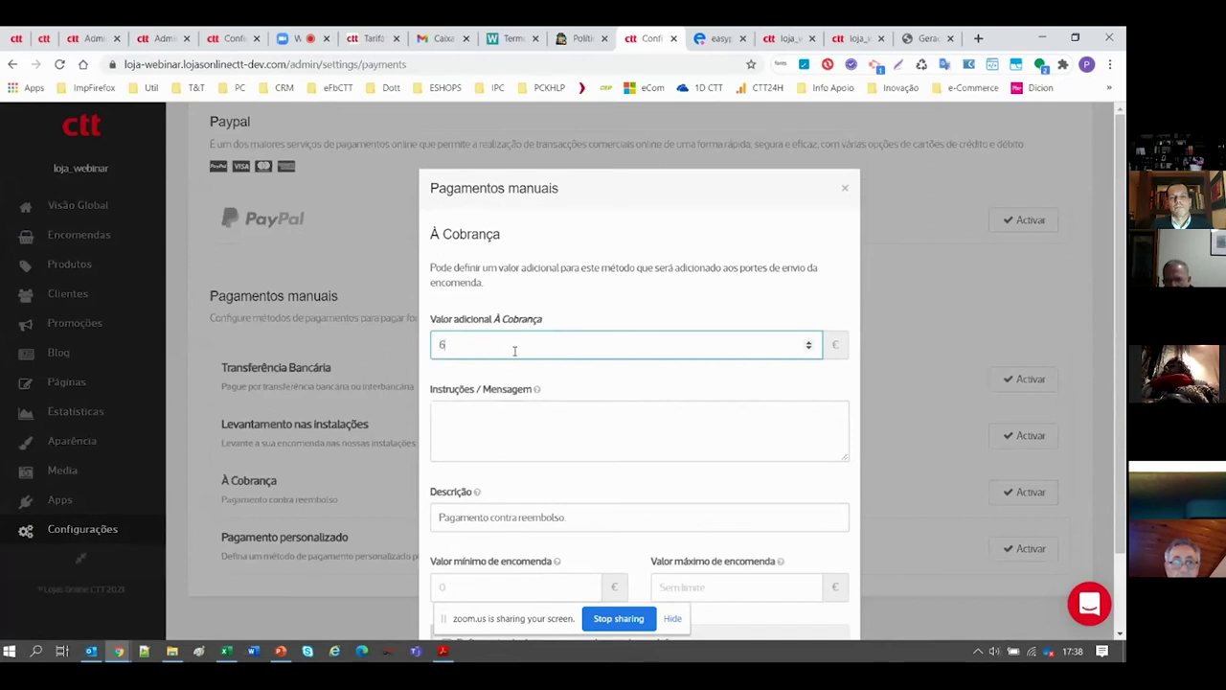
{"action": "scroll", "coordinate": [666, 485], "scroll_direction": "down", "scroll_amount": 2}
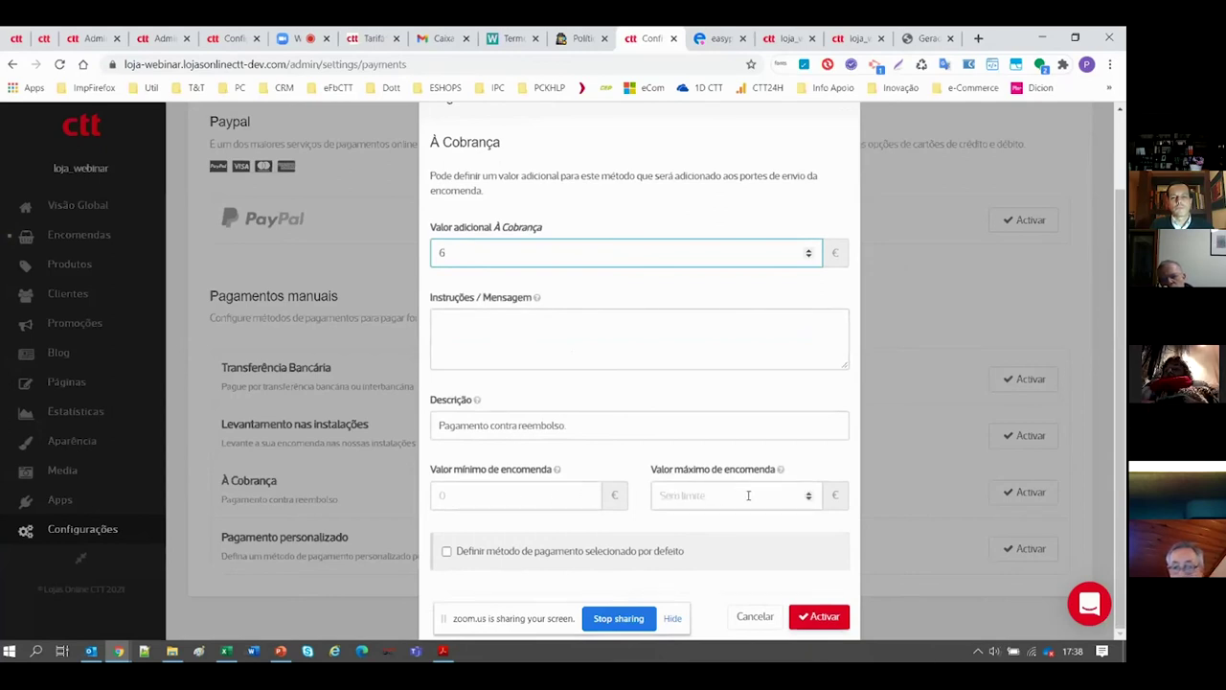
{"action": "left_click", "coordinate": [756, 617]}
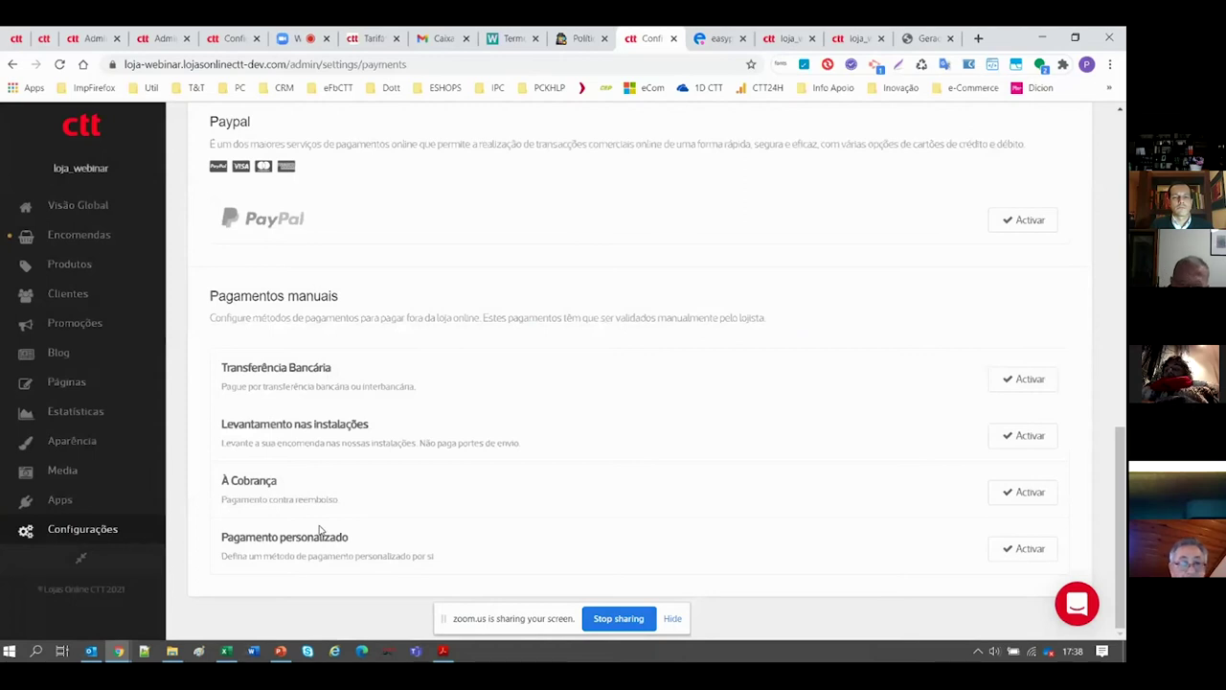
{"action": "left_click", "coordinate": [1021, 435]}
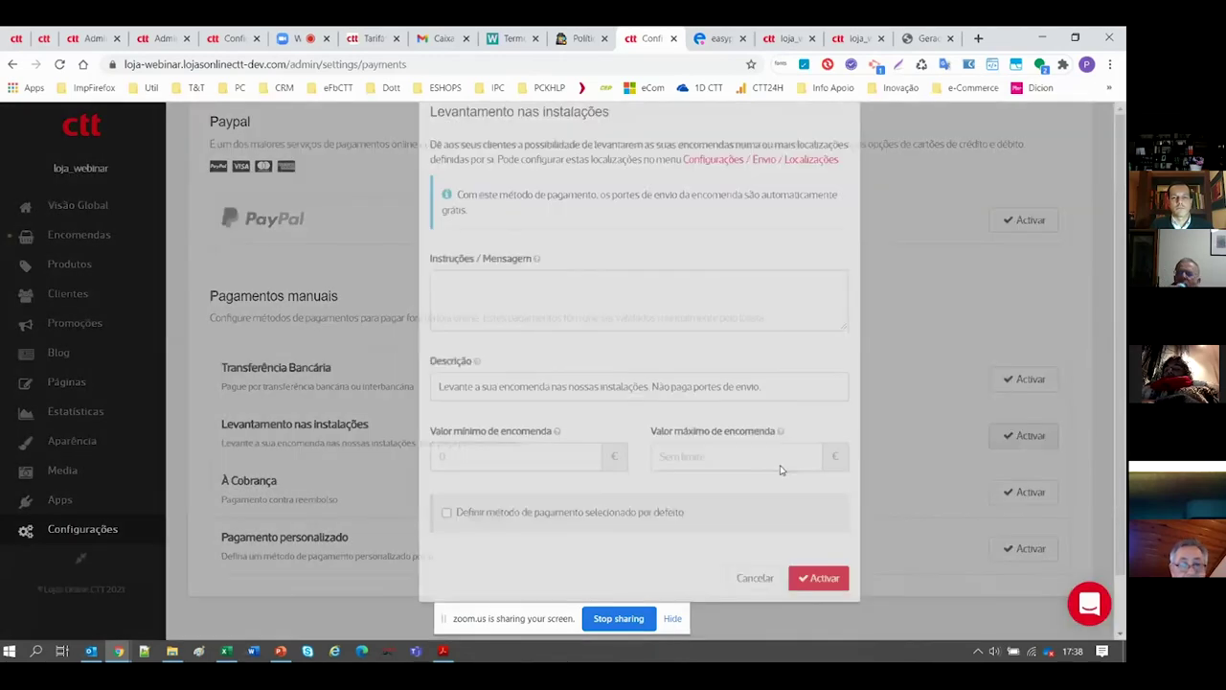
{"action": "scroll", "coordinate": [525, 347], "scroll_direction": "down", "scroll_amount": 2}
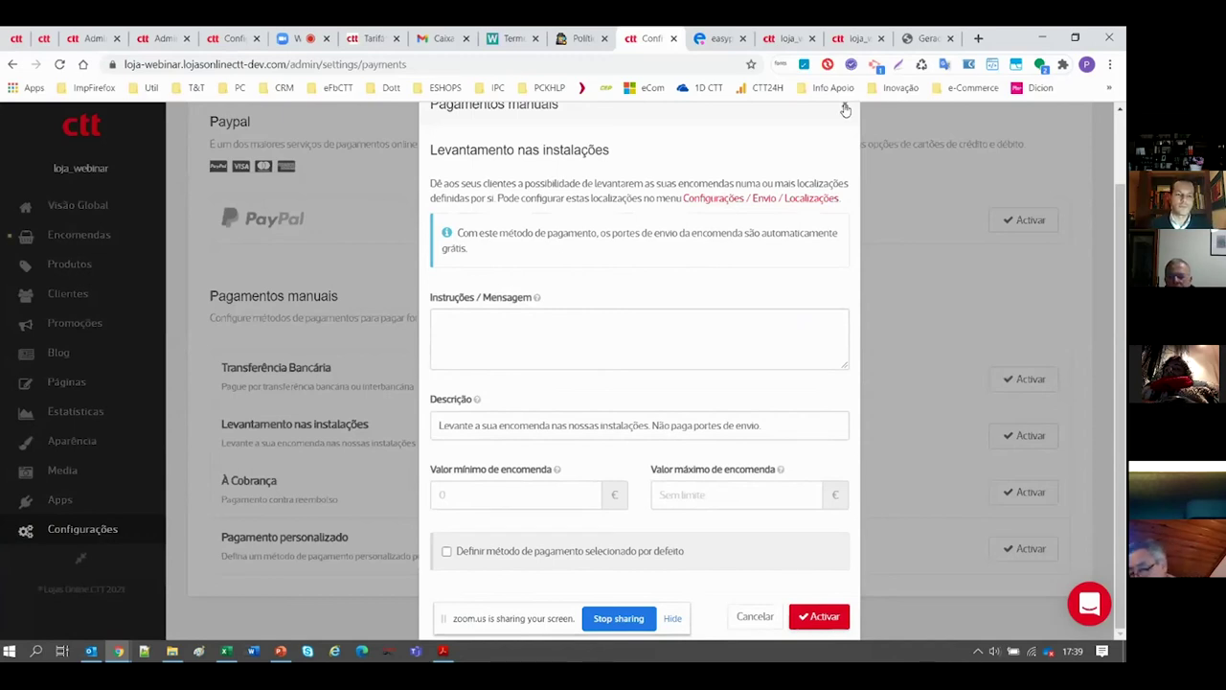
{"action": "left_click", "coordinate": [846, 110]}
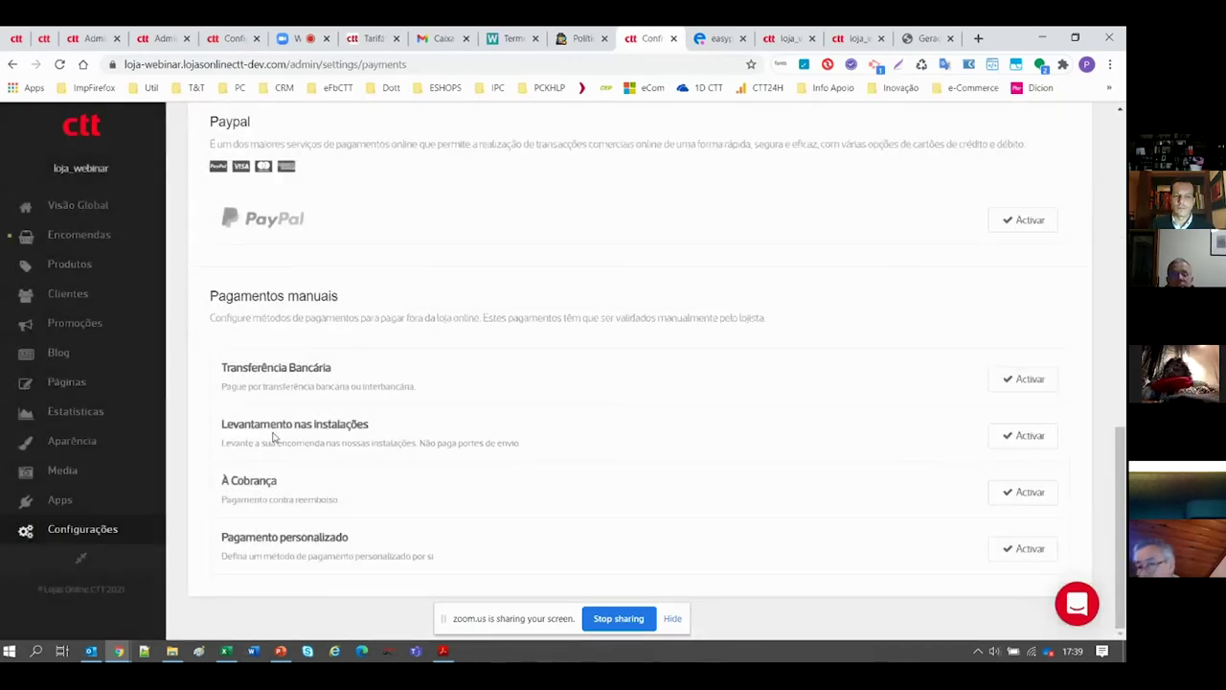
Step: Fill the bank transfer IBAN field with the IBAN copied from spreadsheet cell A15
{"action": "left_click", "coordinate": [1041, 387]}
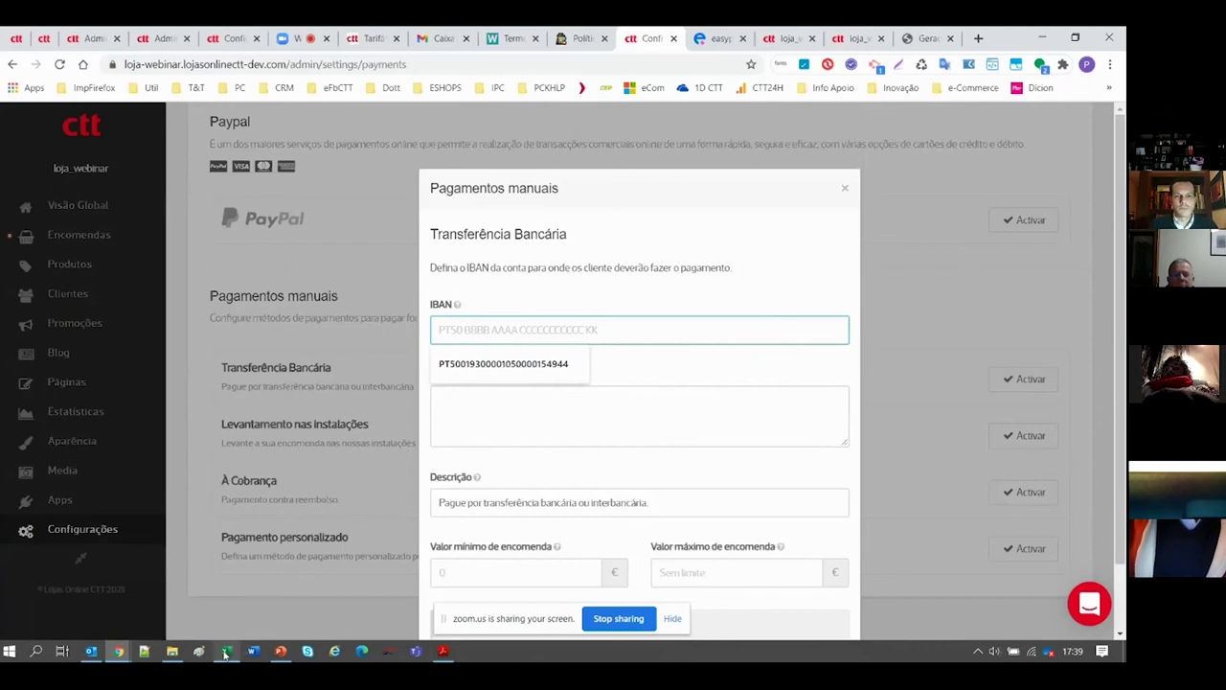
{"action": "left_click", "coordinate": [226, 653]}
{"action": "left_click", "coordinate": [85, 366]}
{"action": "left_click", "coordinate": [84, 376]}
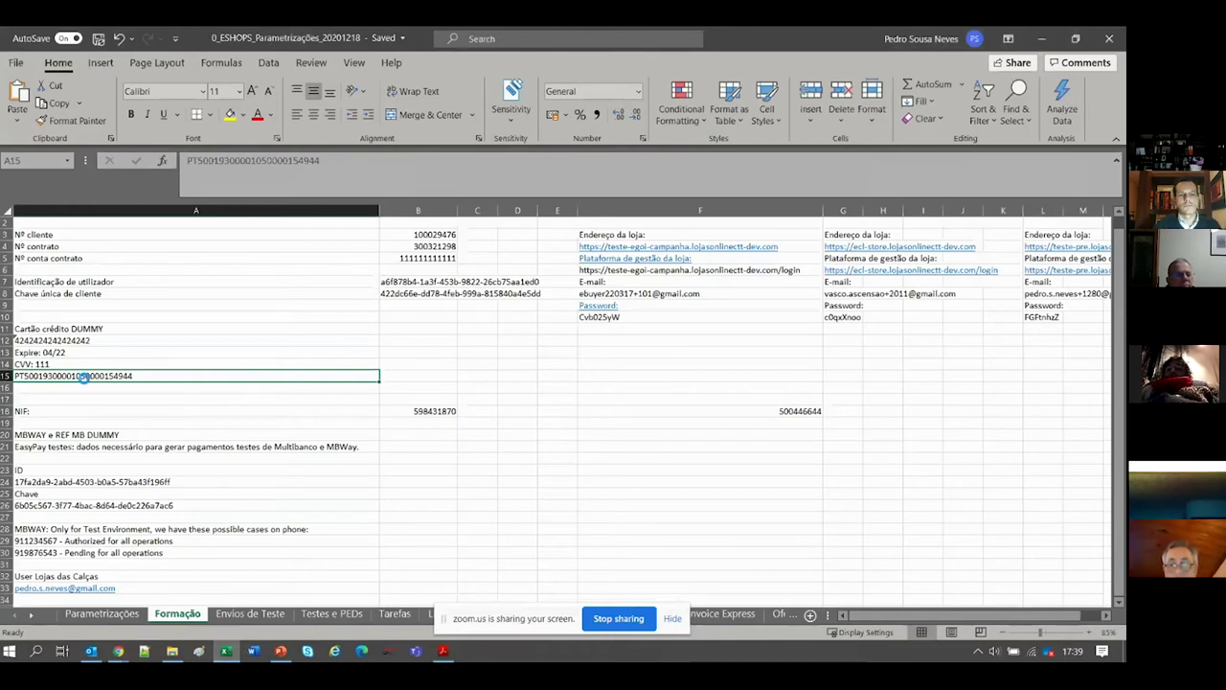
{"action": "key", "text": "ctrl+c"}
{"action": "key", "text": "alt+Tab"}
{"action": "key", "text": "ctrl+v"}
Step: Make bank transfer the default payment method and activate it
{"action": "left_click", "coordinate": [526, 400]}
{"action": "scroll", "coordinate": [526, 399], "scroll_direction": "down", "scroll_amount": 2}
{"action": "left_click", "coordinate": [477, 560]}
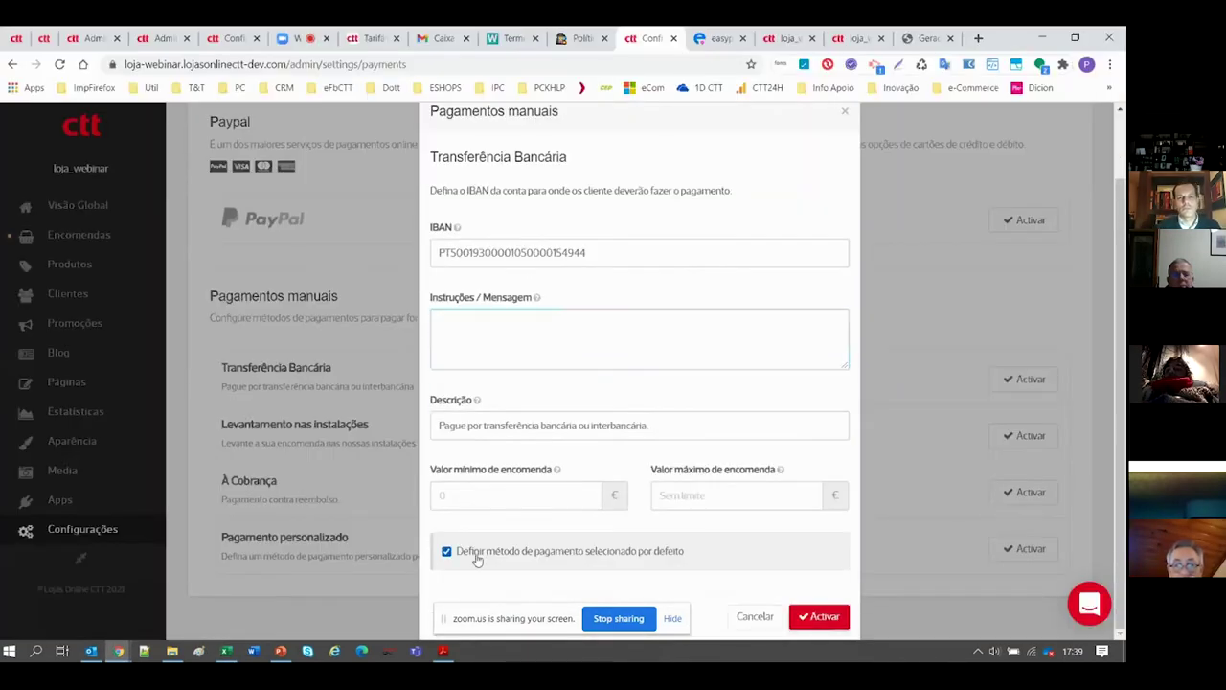
{"action": "left_click", "coordinate": [820, 616]}
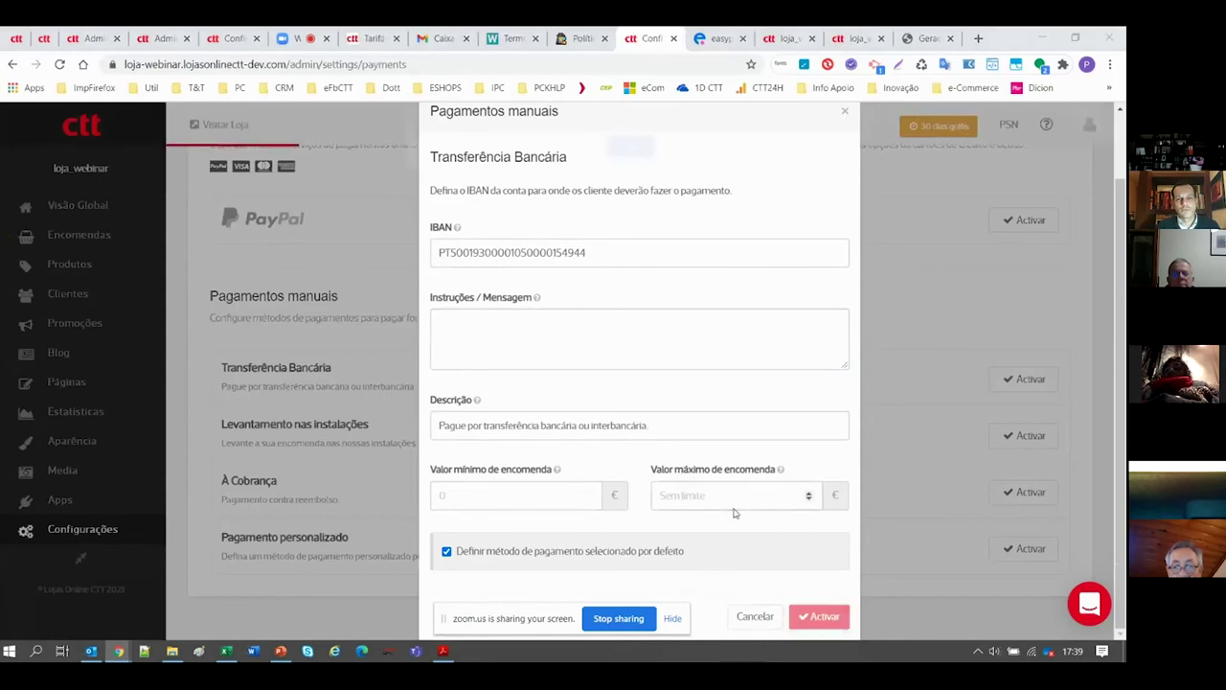
{"action": "left_click", "coordinate": [627, 150]}
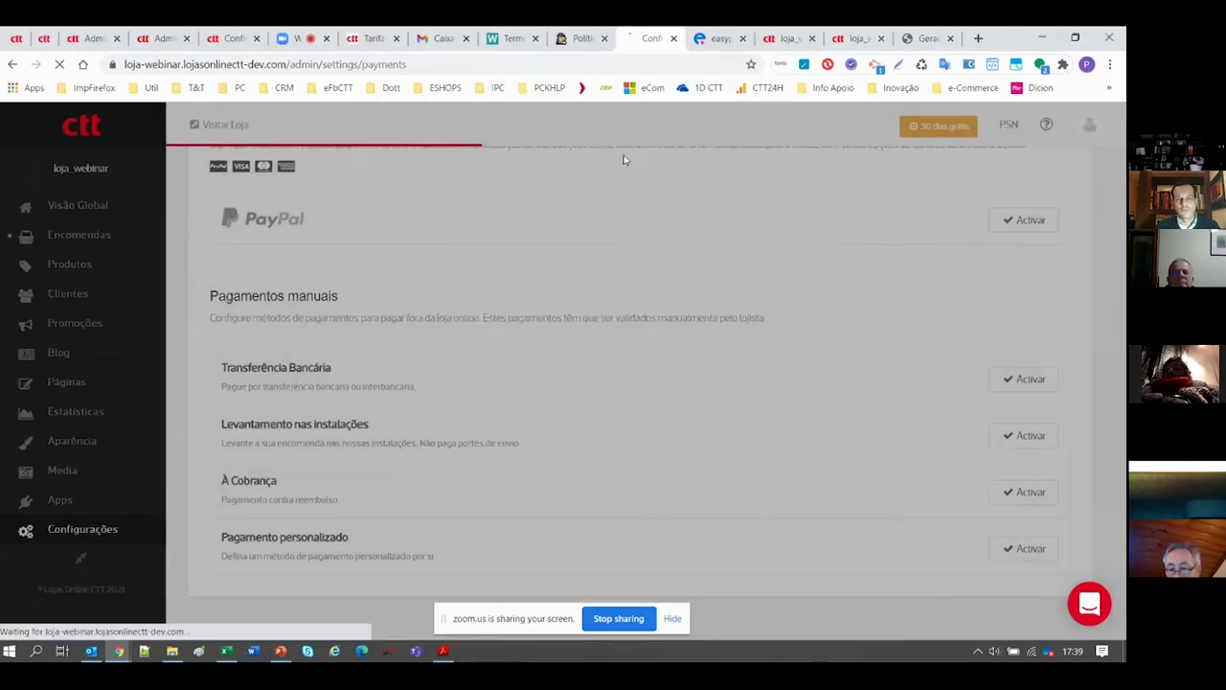
Step: Open the Pagamento personalizado setup and cancel it without activating
{"action": "scroll", "coordinate": [582, 438], "scroll_direction": "down", "scroll_amount": 5}
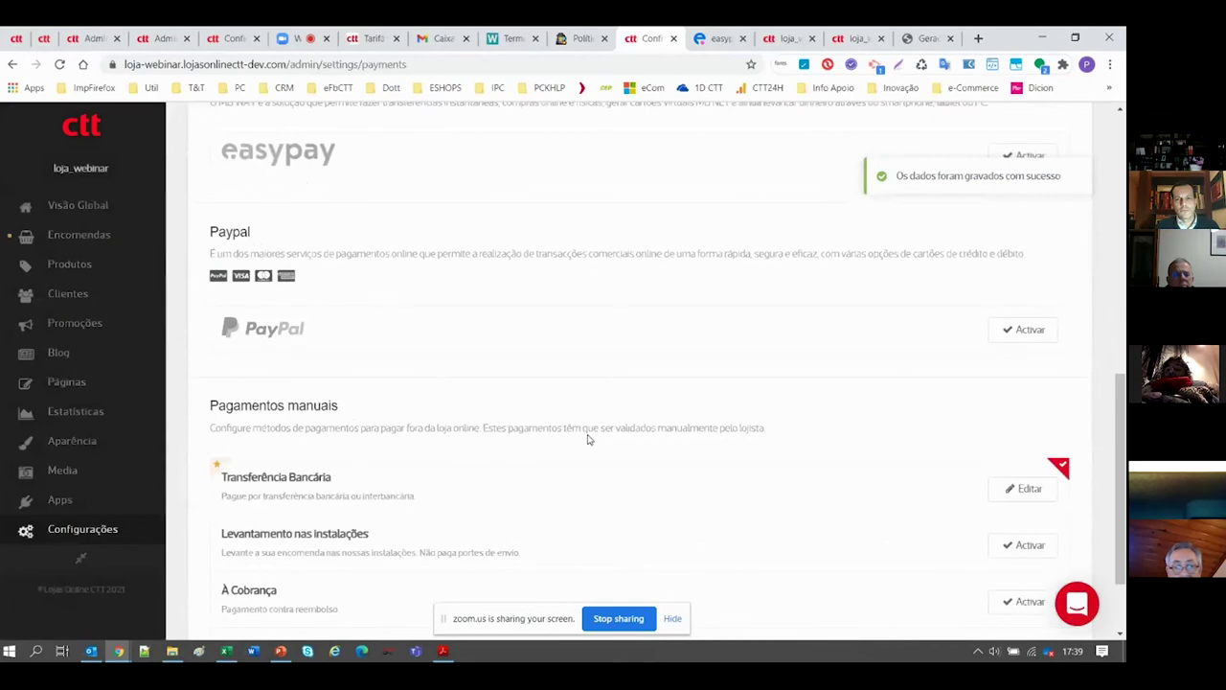
{"action": "scroll", "coordinate": [817, 514], "scroll_direction": "down", "scroll_amount": 2}
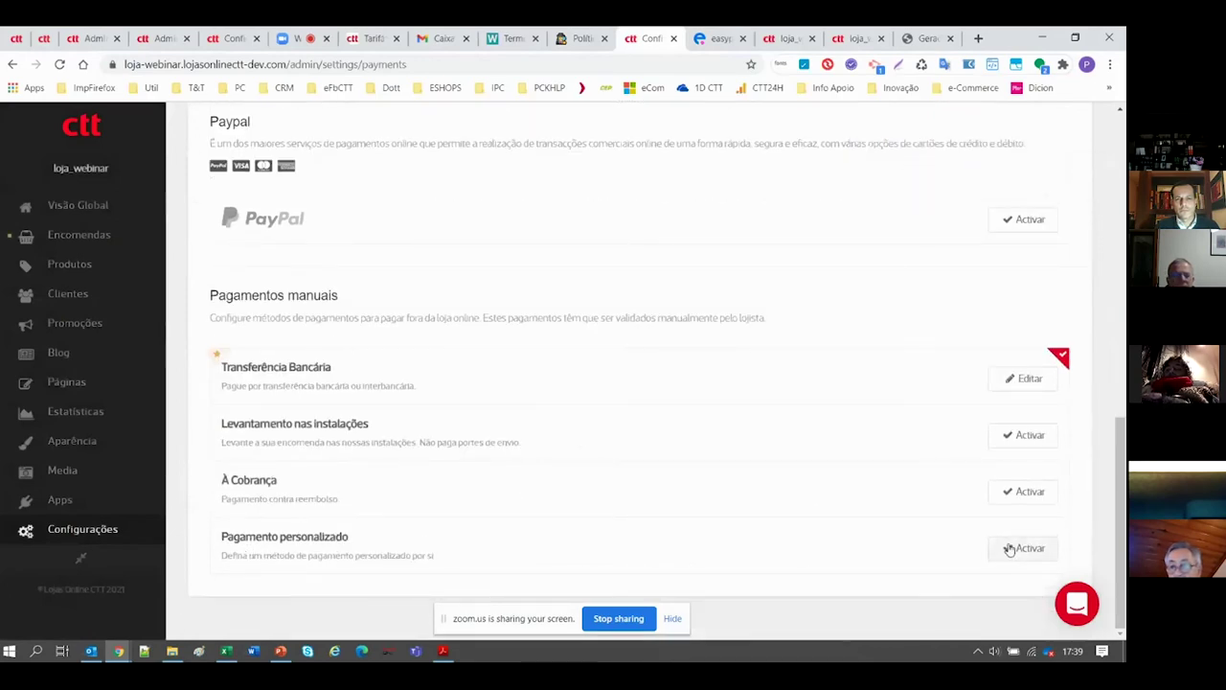
{"action": "left_click", "coordinate": [1010, 549]}
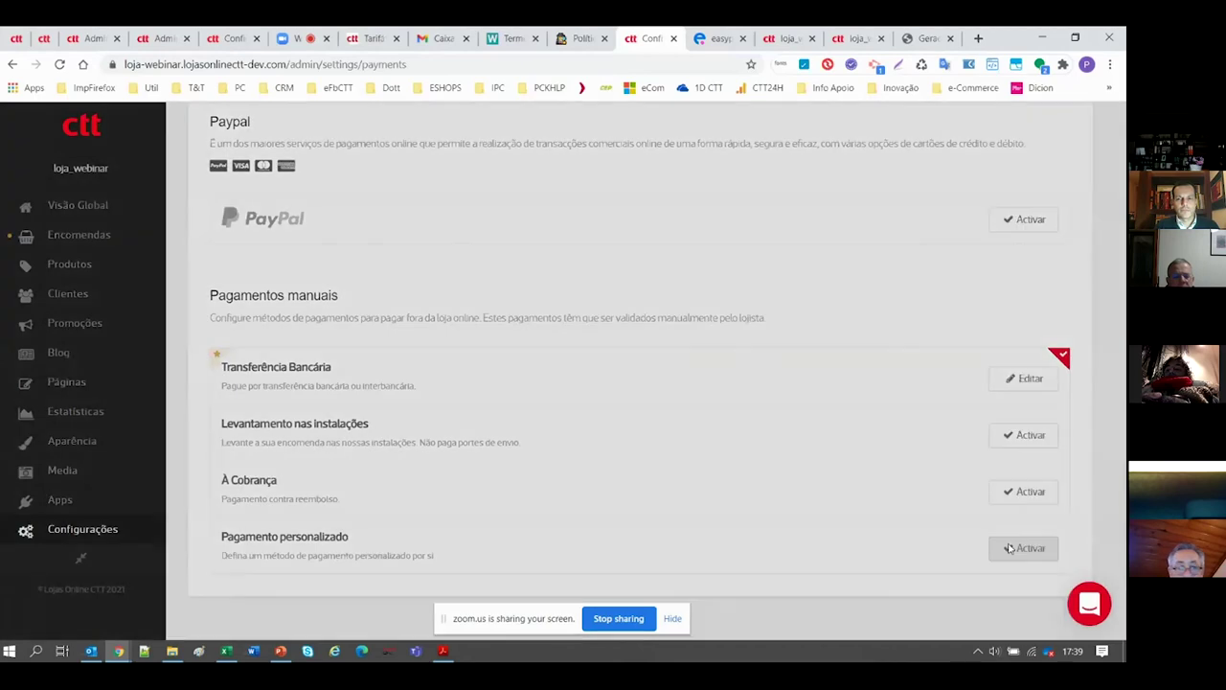
{"action": "scroll", "coordinate": [619, 564], "scroll_direction": "down", "scroll_amount": 1}
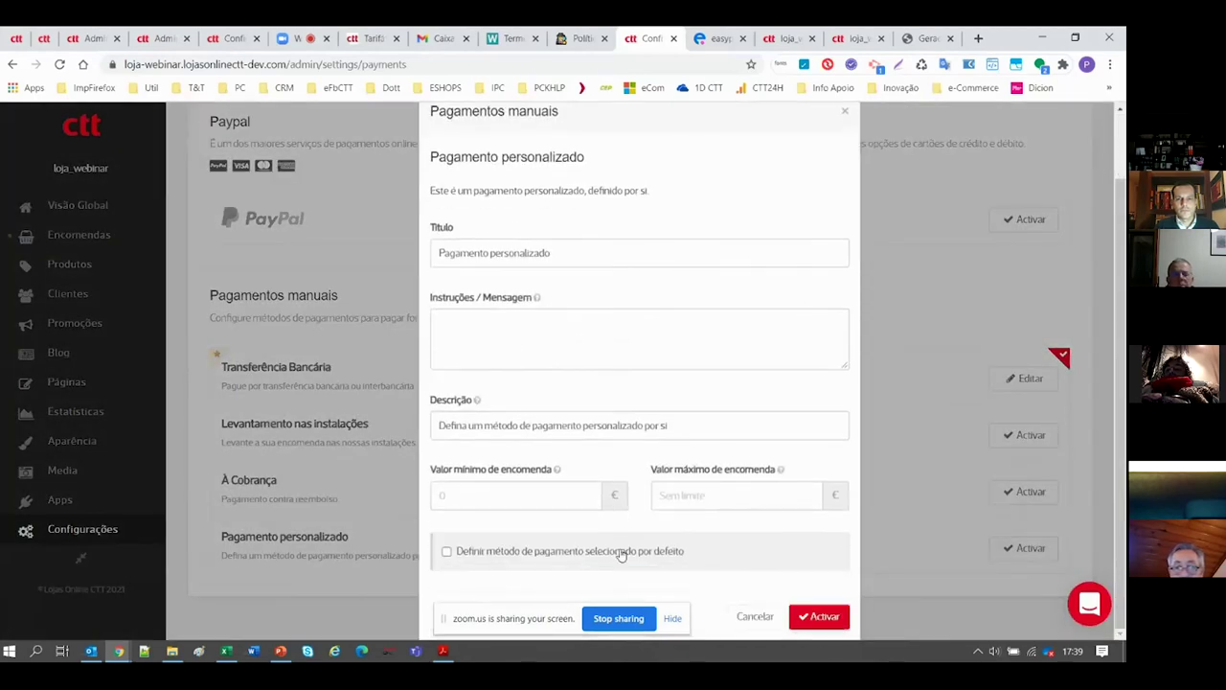
{"action": "left_click", "coordinate": [764, 619]}
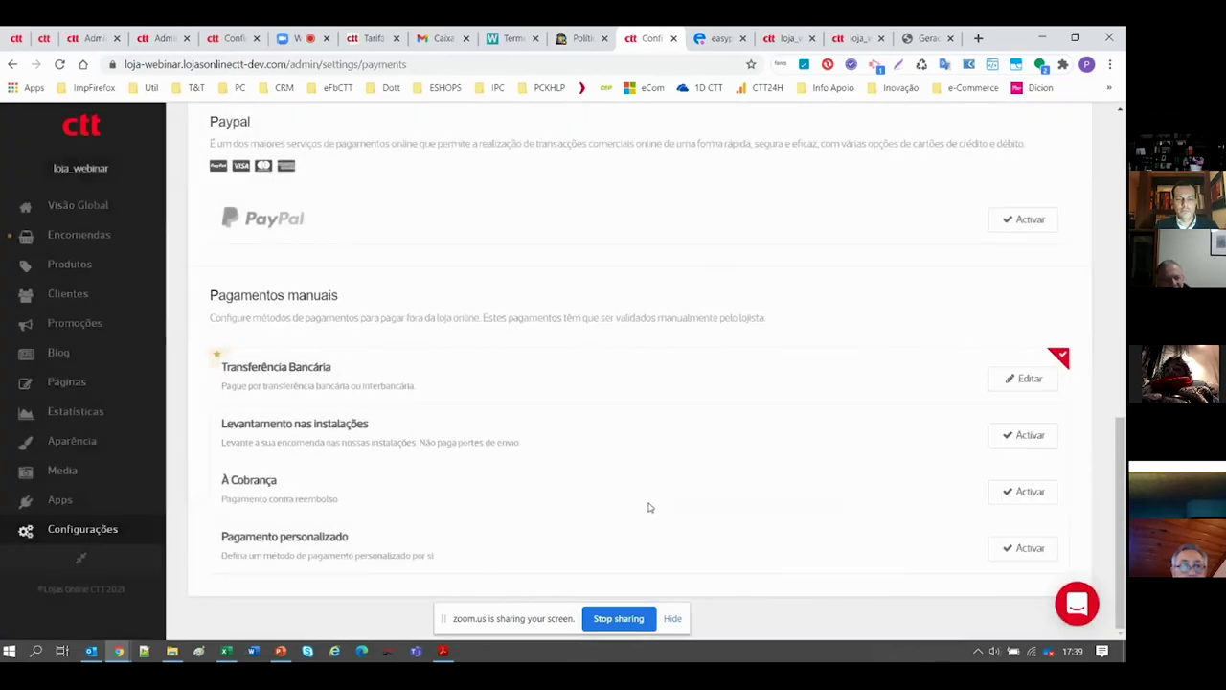
{"action": "scroll", "coordinate": [648, 508], "scroll_direction": "up", "scroll_amount": 10}
{"action": "scroll", "coordinate": [645, 501], "scroll_direction": "up", "scroll_amount": 2}
Step: Go from Visão Global to the Domínios settings and open the 'Registar domínio' form
{"action": "left_click", "coordinate": [64, 209]}
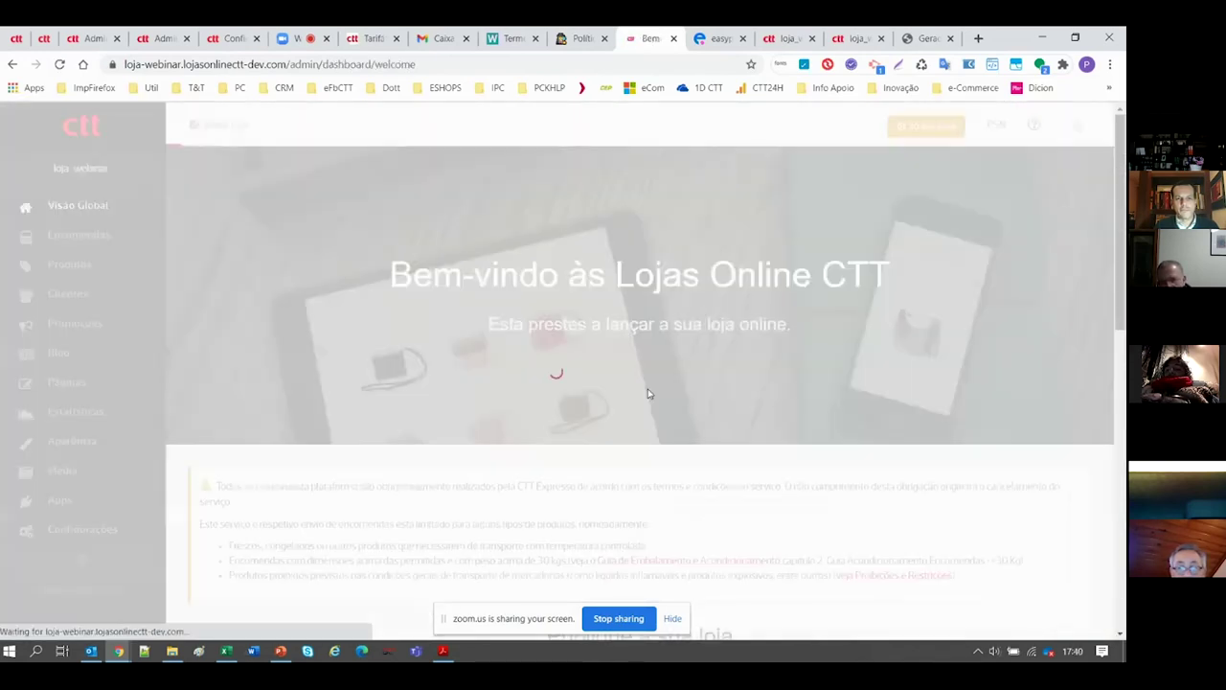
{"action": "scroll", "coordinate": [648, 393], "scroll_direction": "down", "scroll_amount": 10}
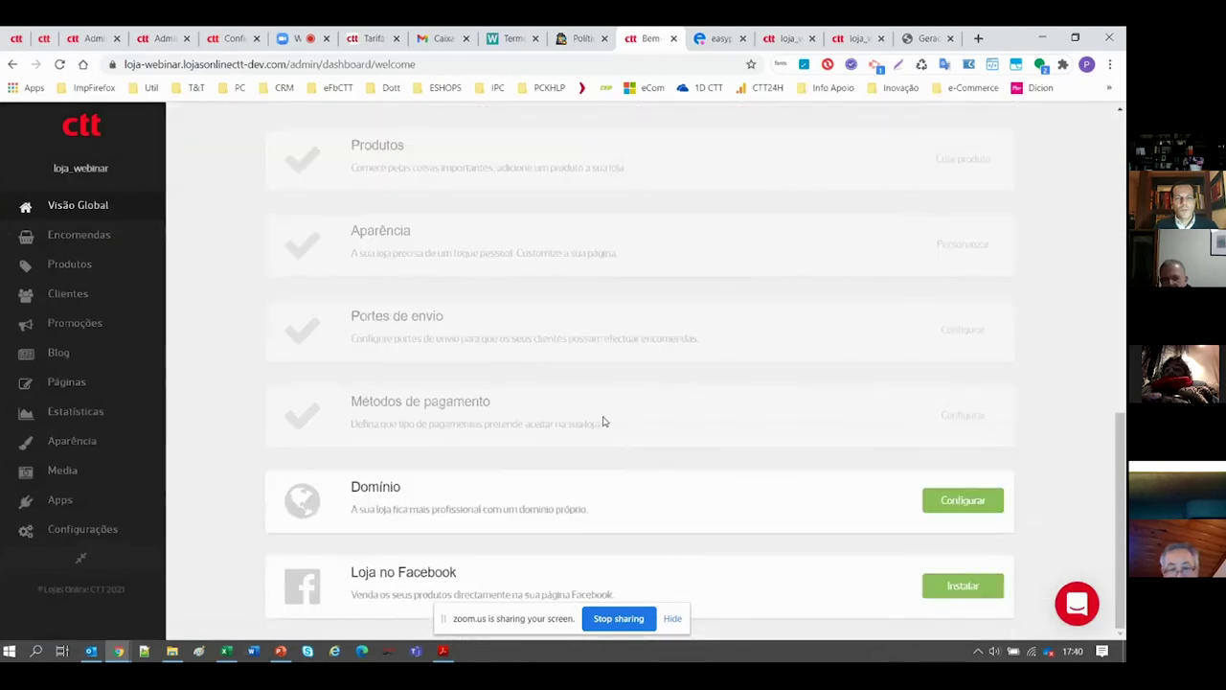
{"action": "left_click", "coordinate": [981, 504]}
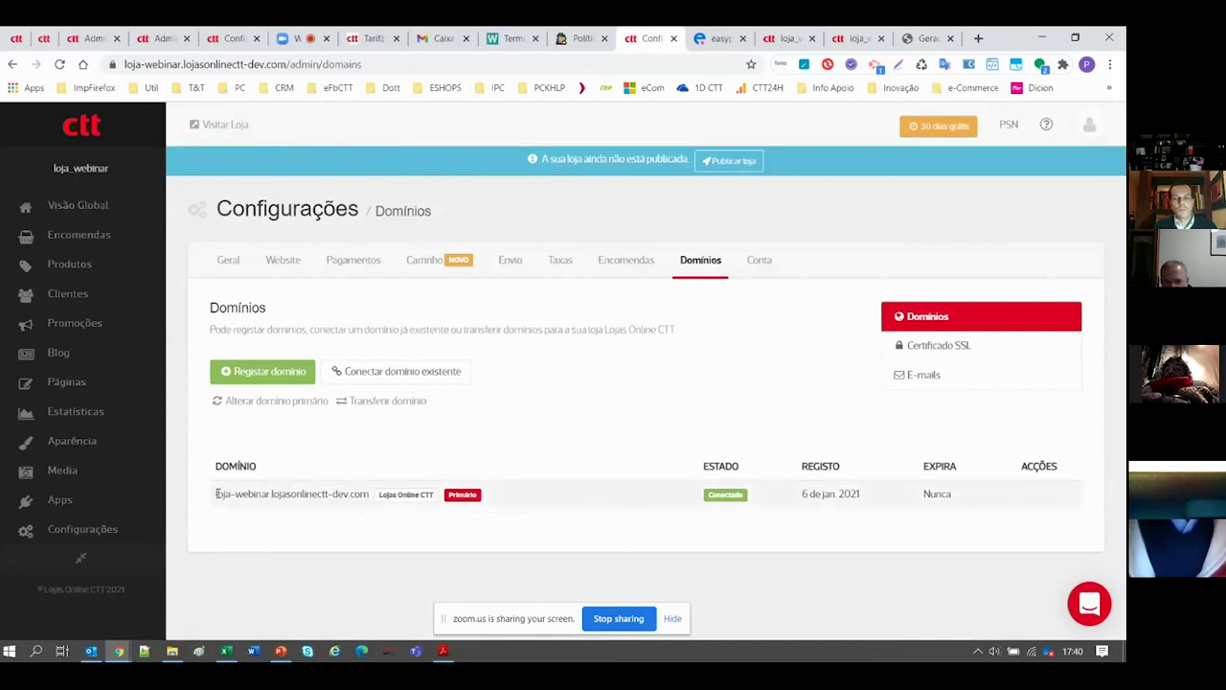
{"action": "left_click_drag", "start_coordinate": [218, 493], "coordinate": [370, 493]}
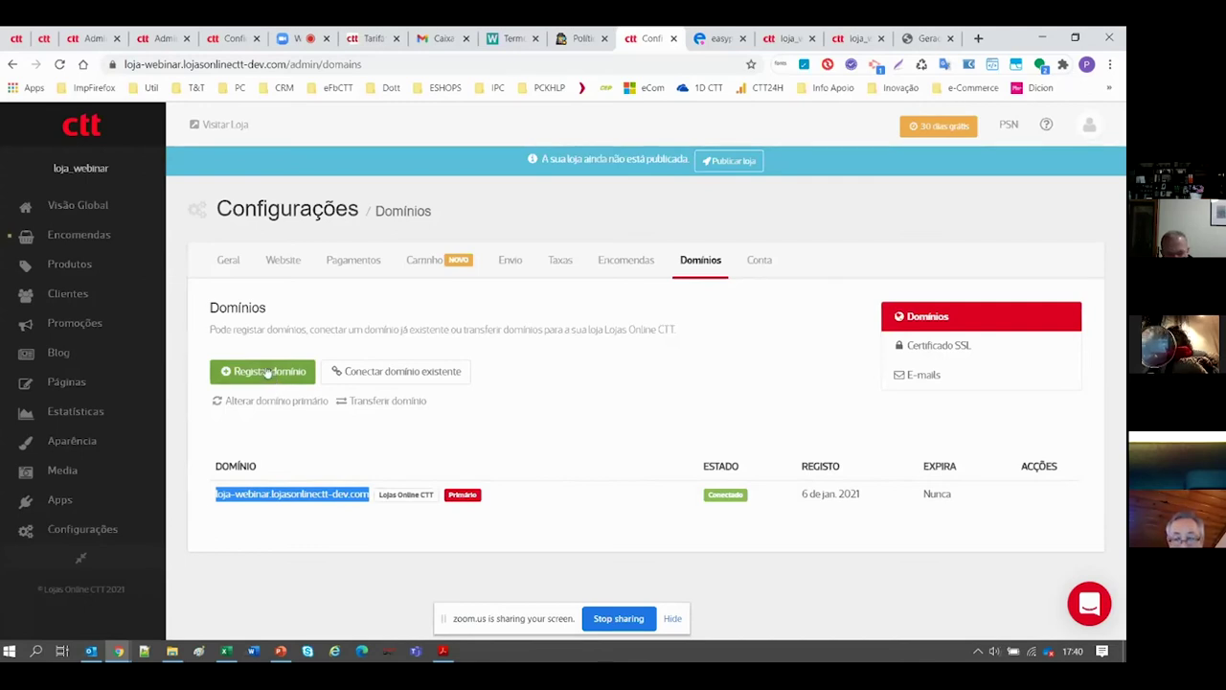
{"action": "left_click", "coordinate": [267, 372]}
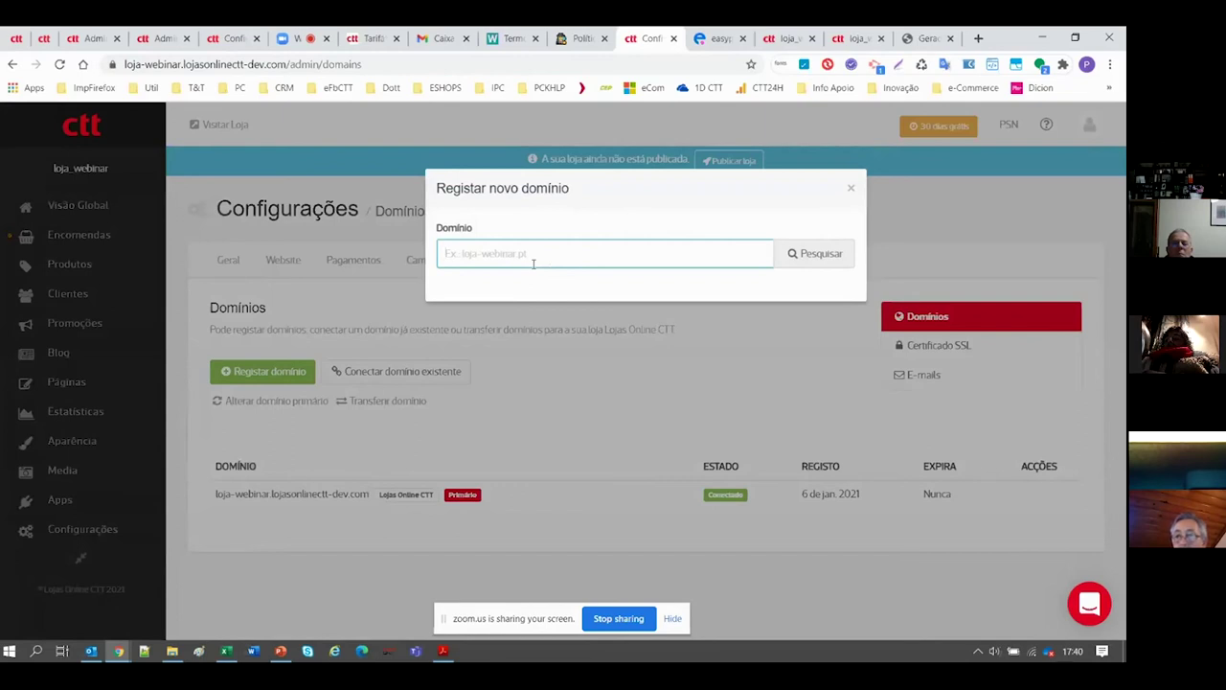
Step: Close the 'Registar novo domínio' dialog without registering any domain
{"action": "left_click", "coordinate": [852, 192]}
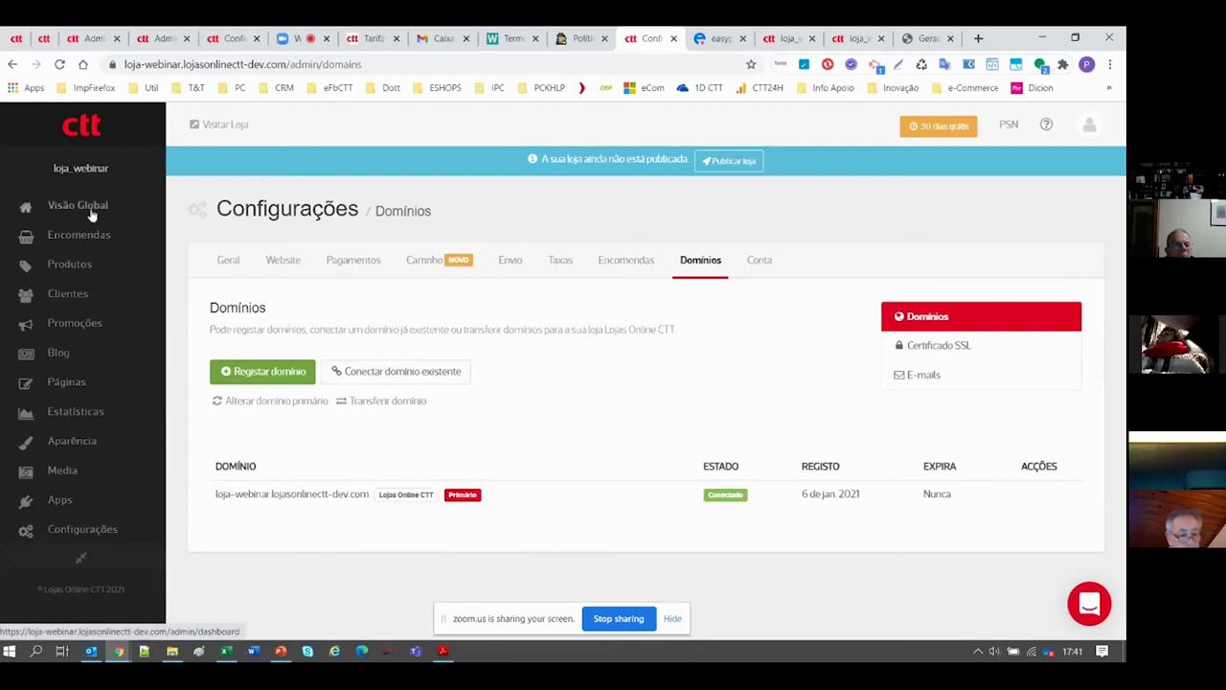
Step: Browse the Certificado SSL and E-mails pages, then return to the Visão Global checklist
{"action": "left_click", "coordinate": [956, 350]}
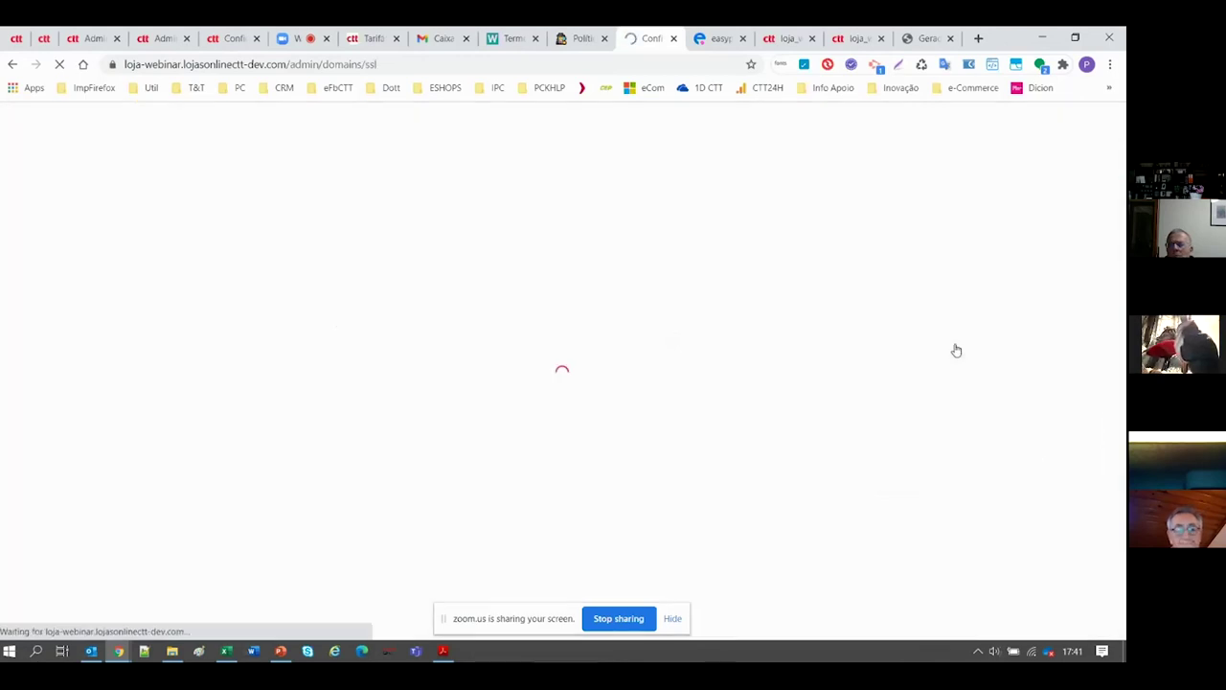
{"action": "left_click", "coordinate": [926, 376]}
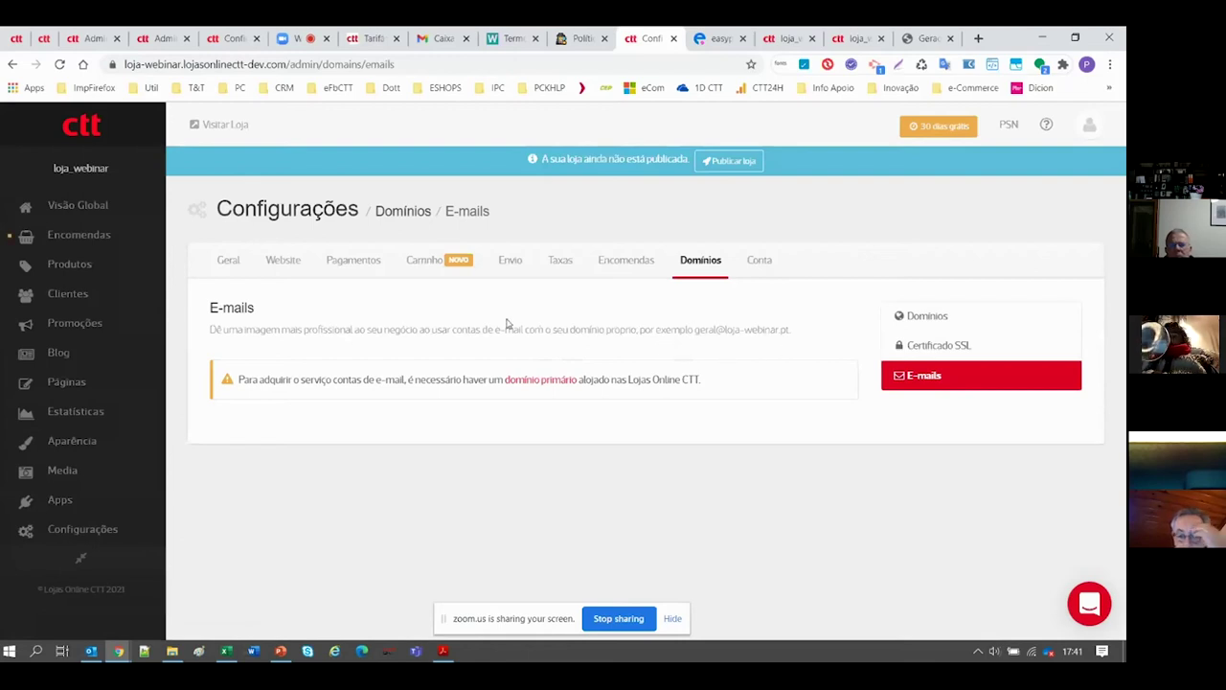
{"action": "left_click", "coordinate": [86, 207]}
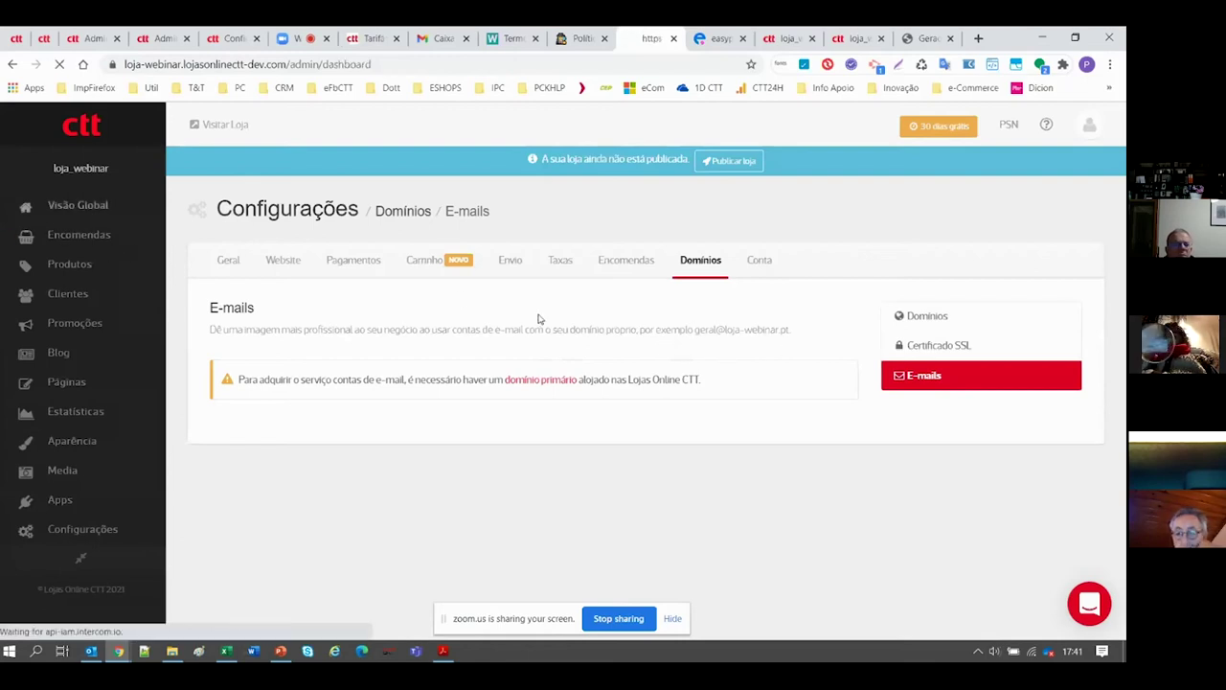
{"action": "scroll", "coordinate": [683, 421], "scroll_direction": "down", "scroll_amount": 5}
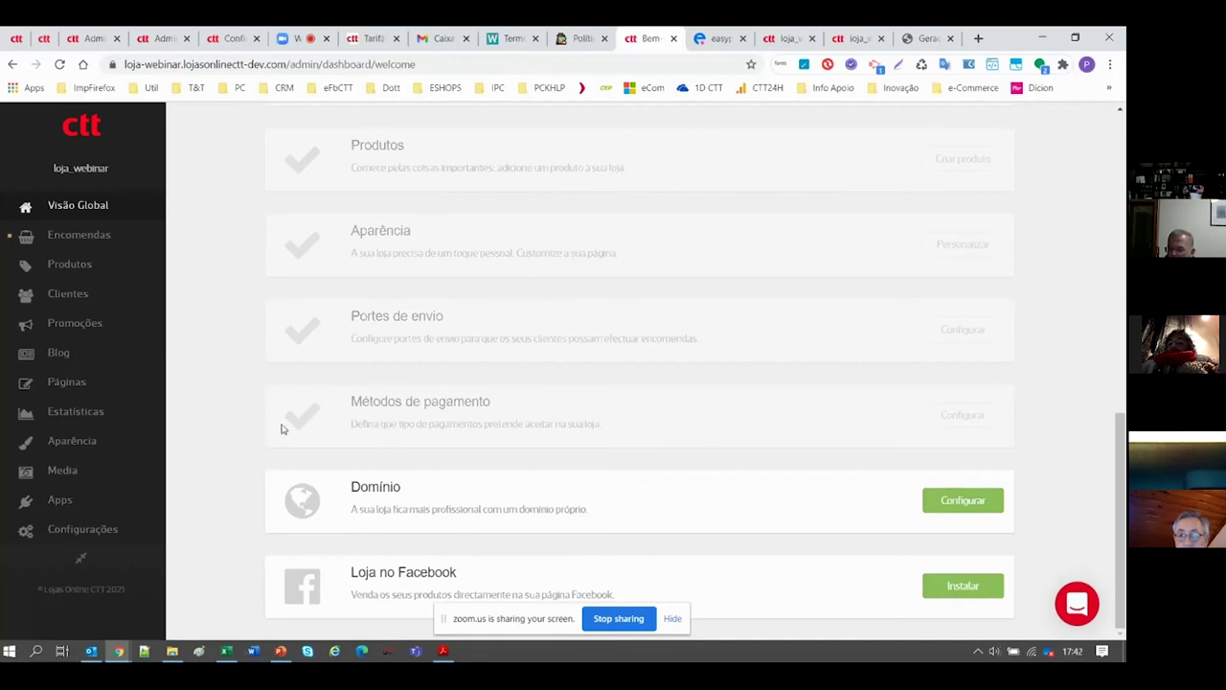
Step: Try publishing the store with credit card payment, then close the Renovar plano window unpaid
{"action": "scroll", "coordinate": [281, 430], "scroll_direction": "up", "scroll_amount": 5}
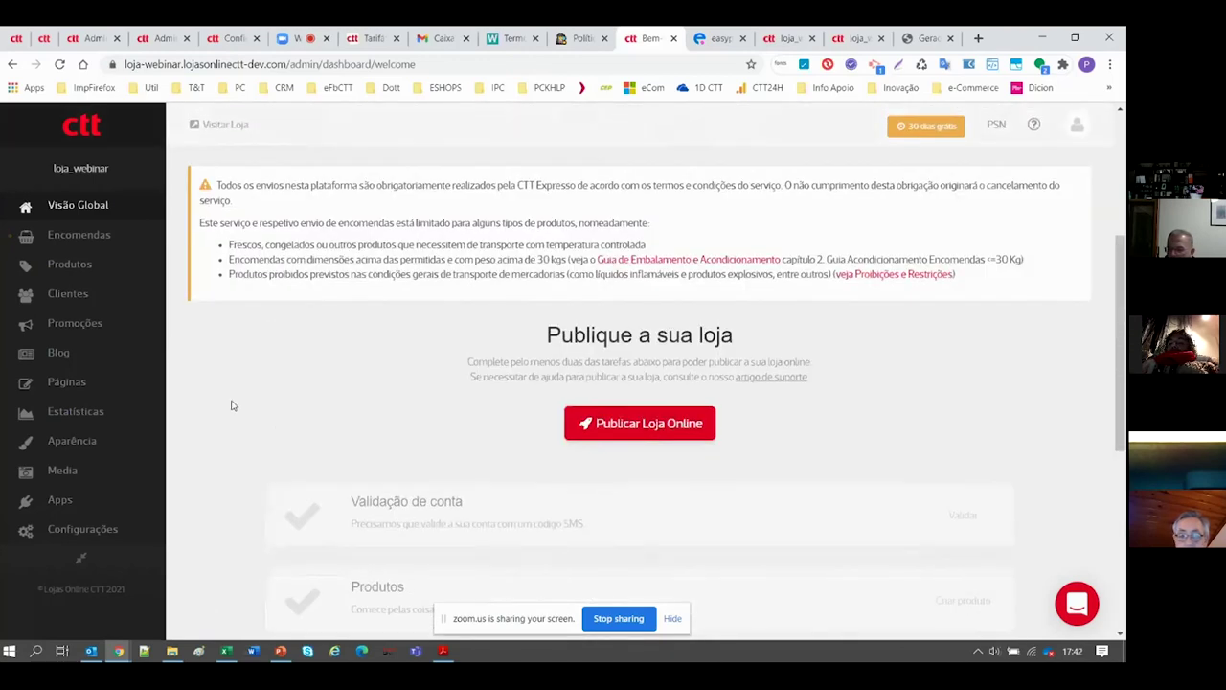
{"action": "left_click", "coordinate": [588, 428]}
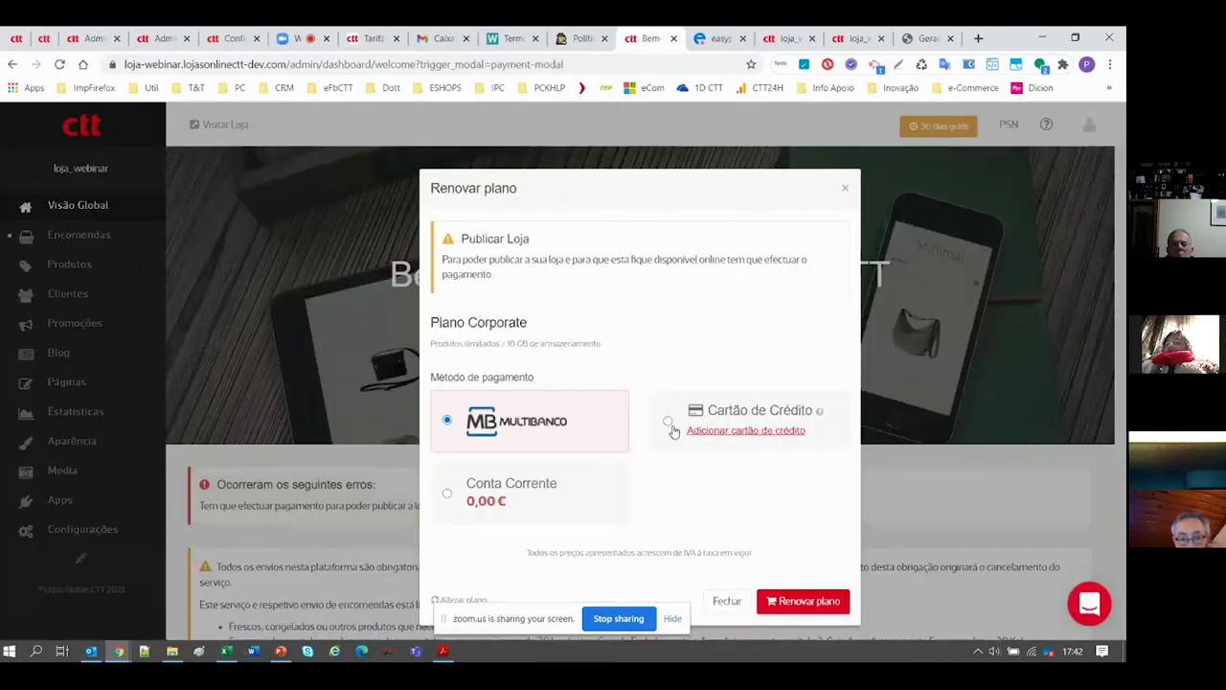
{"action": "left_click", "coordinate": [669, 422]}
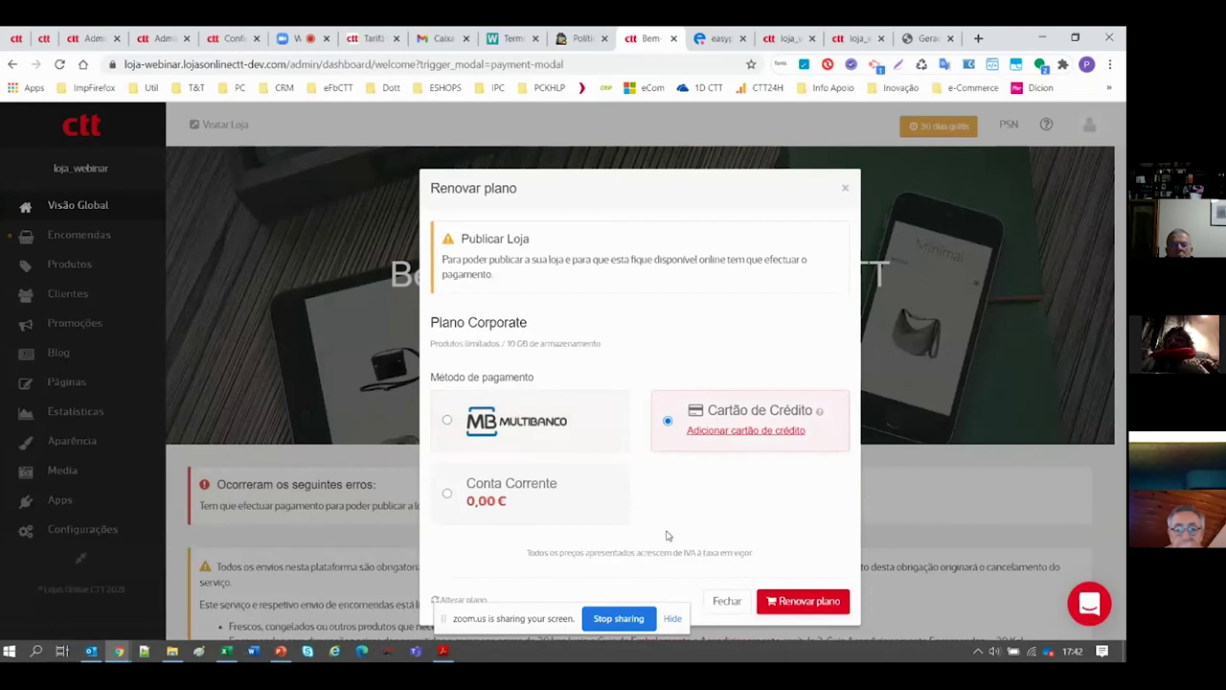
{"action": "left_click", "coordinate": [719, 601]}
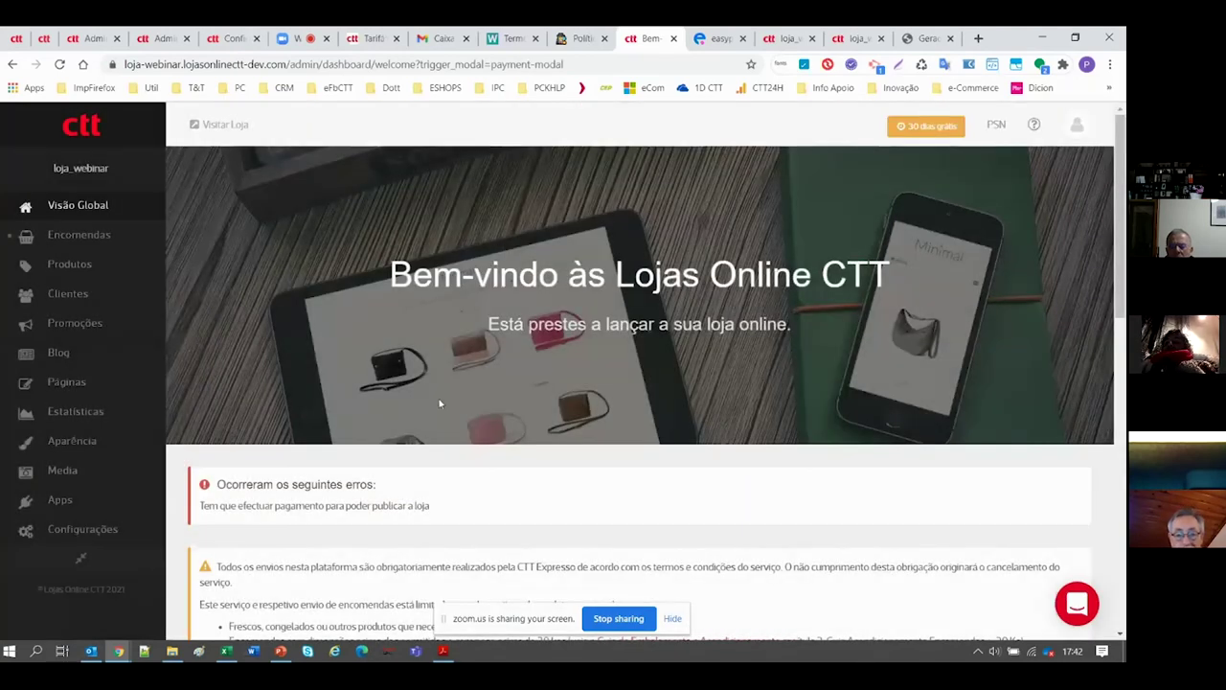
Step: Open the Conta account settings under Configurações
{"action": "left_click", "coordinate": [107, 530]}
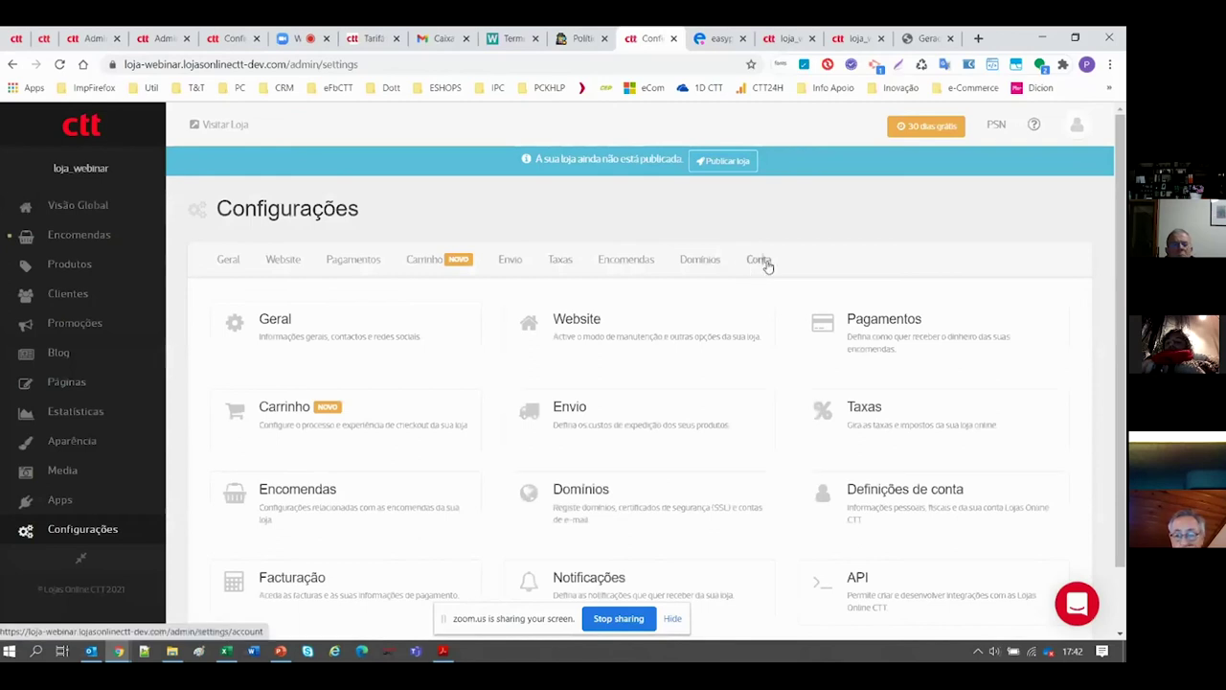
{"action": "left_click", "coordinate": [767, 266]}
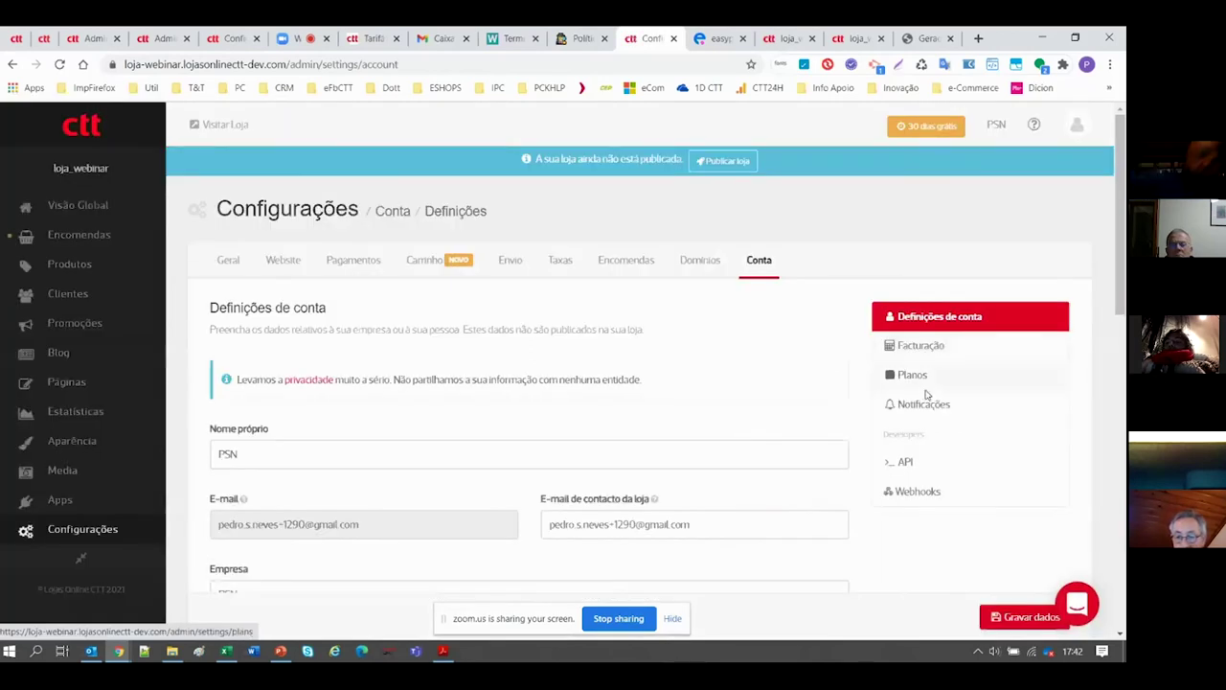
{"action": "scroll", "coordinate": [920, 383], "scroll_direction": "down", "scroll_amount": 3}
Step: Switch the subscription to the €7 Base plan on the Planos page
{"action": "scroll", "coordinate": [912, 263], "scroll_direction": "up", "scroll_amount": 3}
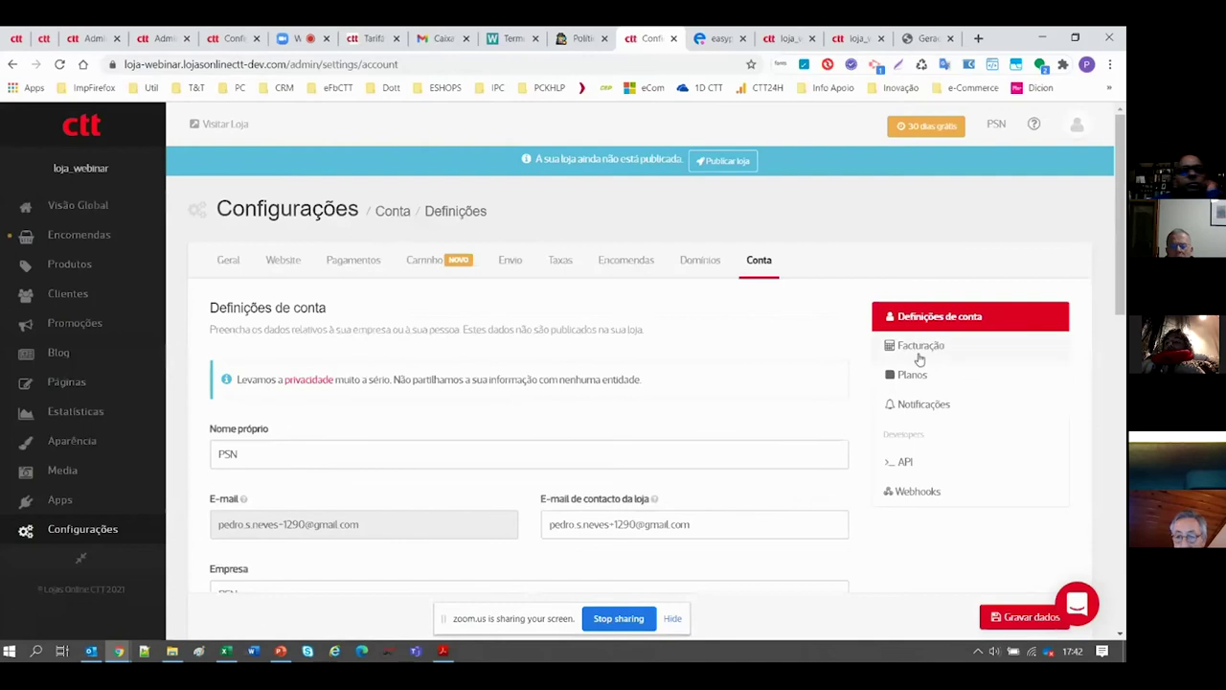
{"action": "left_click", "coordinate": [908, 373]}
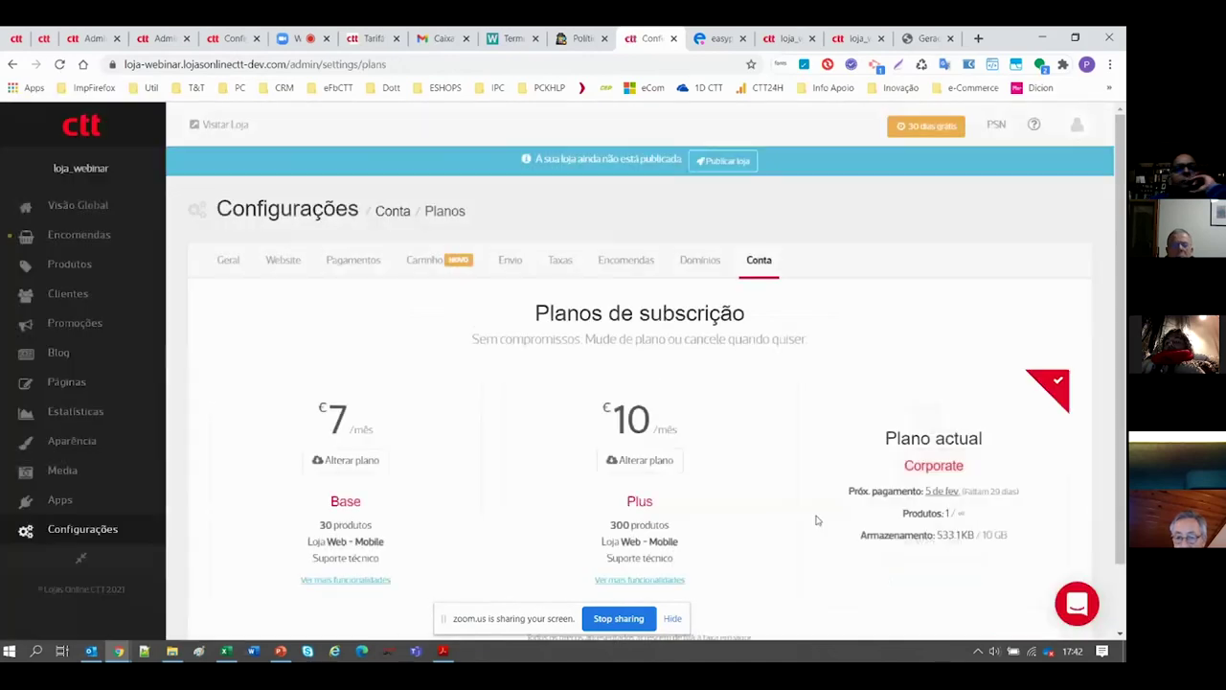
{"action": "left_click", "coordinate": [350, 464]}
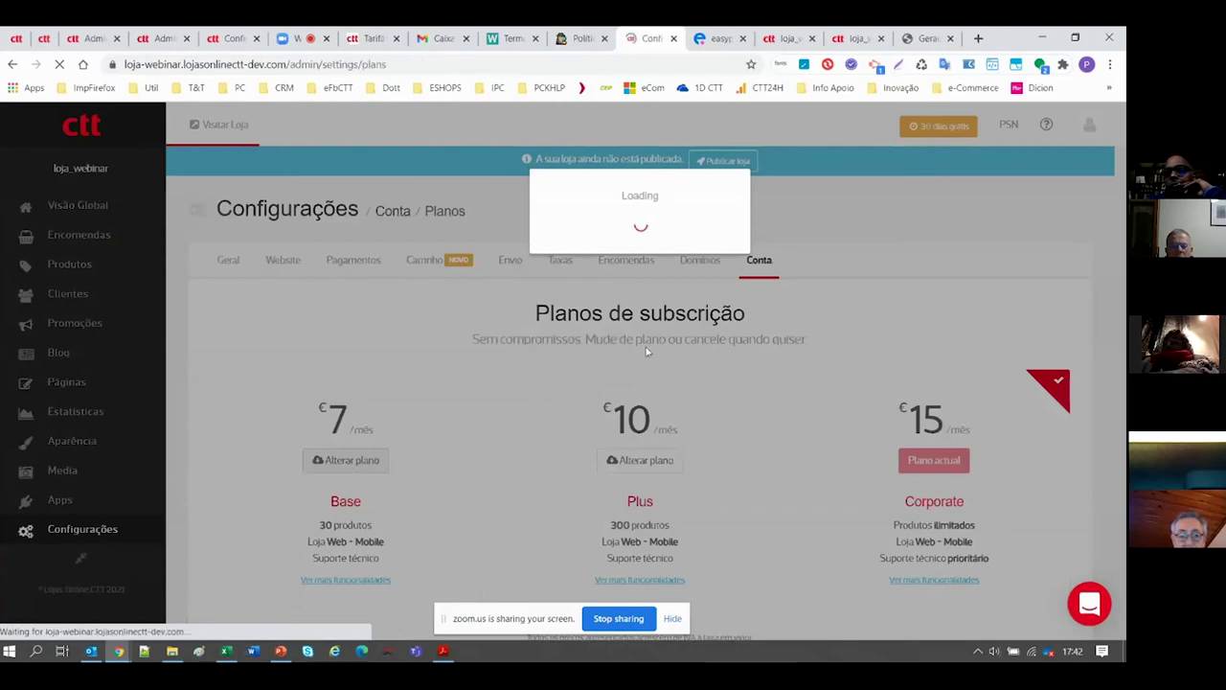
{"action": "scroll", "coordinate": [534, 473], "scroll_direction": "down", "scroll_amount": 1}
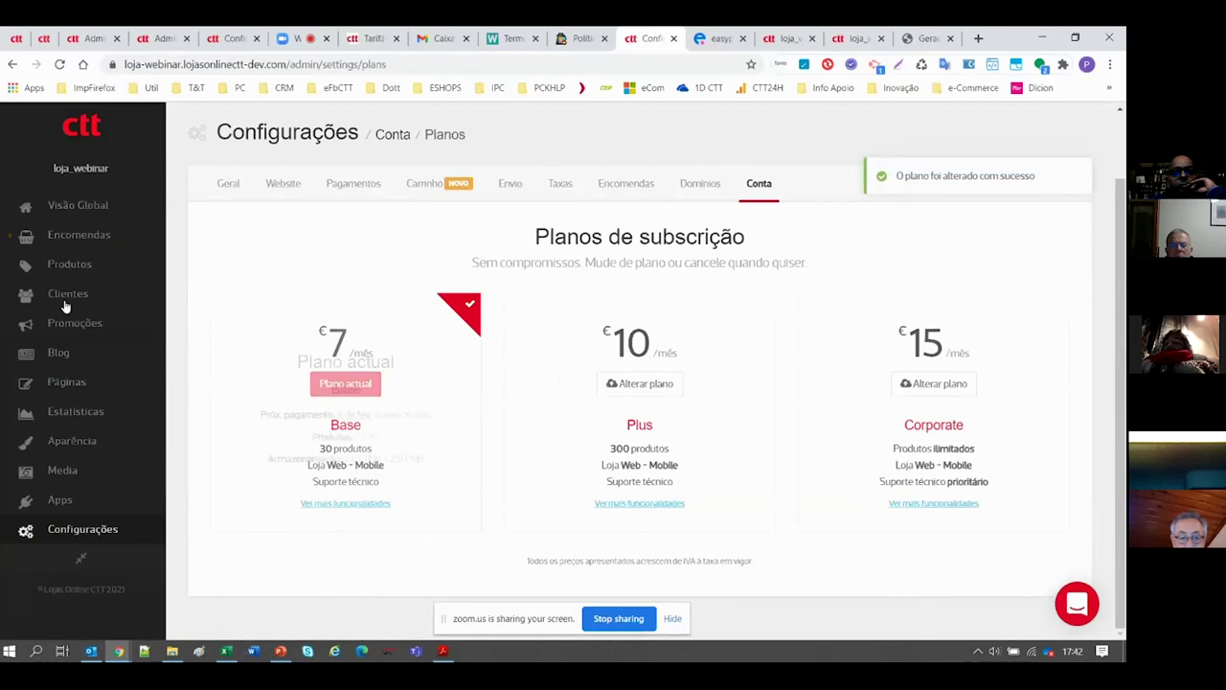
Step: Attempt Publicar Loja Online again from the overview dashboard
{"action": "left_click", "coordinate": [91, 210]}
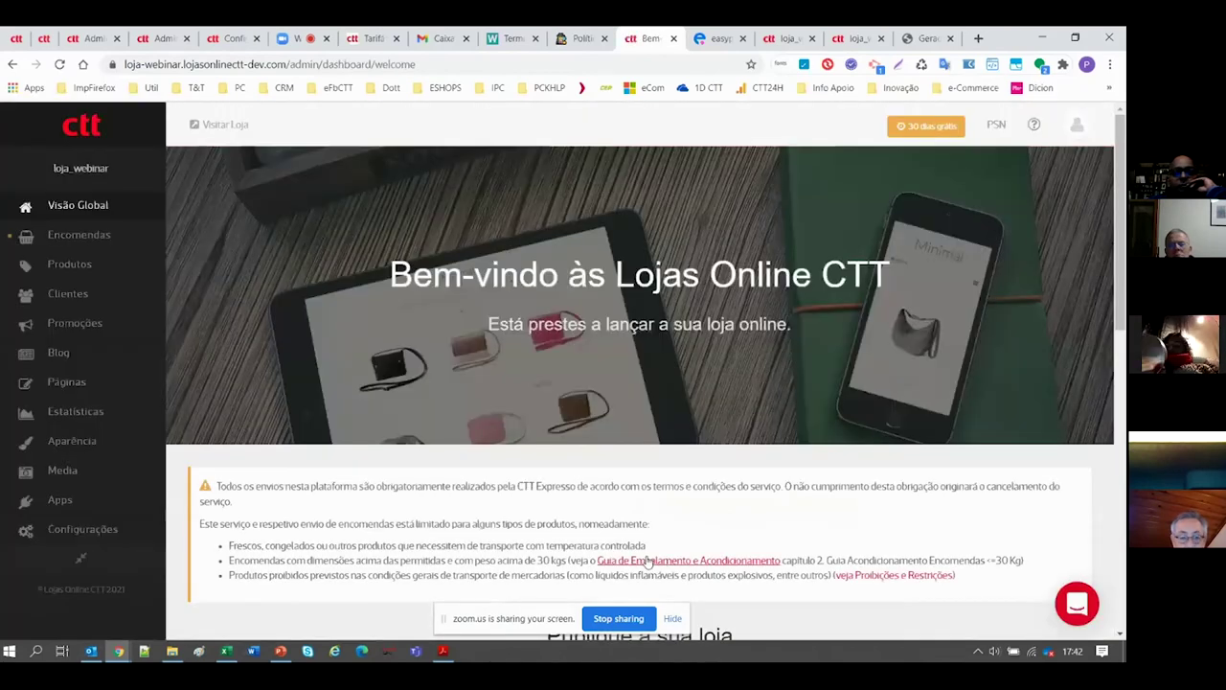
{"action": "scroll", "coordinate": [632, 486], "scroll_direction": "down", "scroll_amount": 3}
{"action": "left_click", "coordinate": [637, 442]}
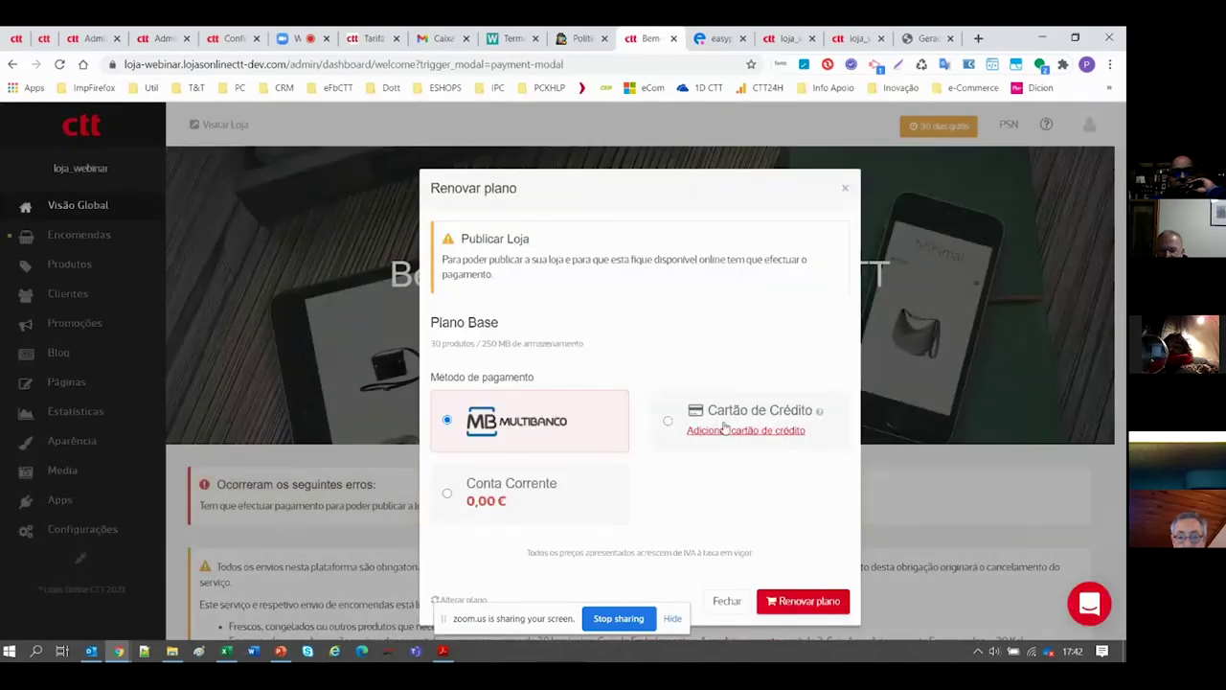
Step: Add a Visa credit card with the cardholder name, card number, expiry and security code
{"action": "left_click", "coordinate": [677, 425]}
{"action": "left_click", "coordinate": [707, 432]}
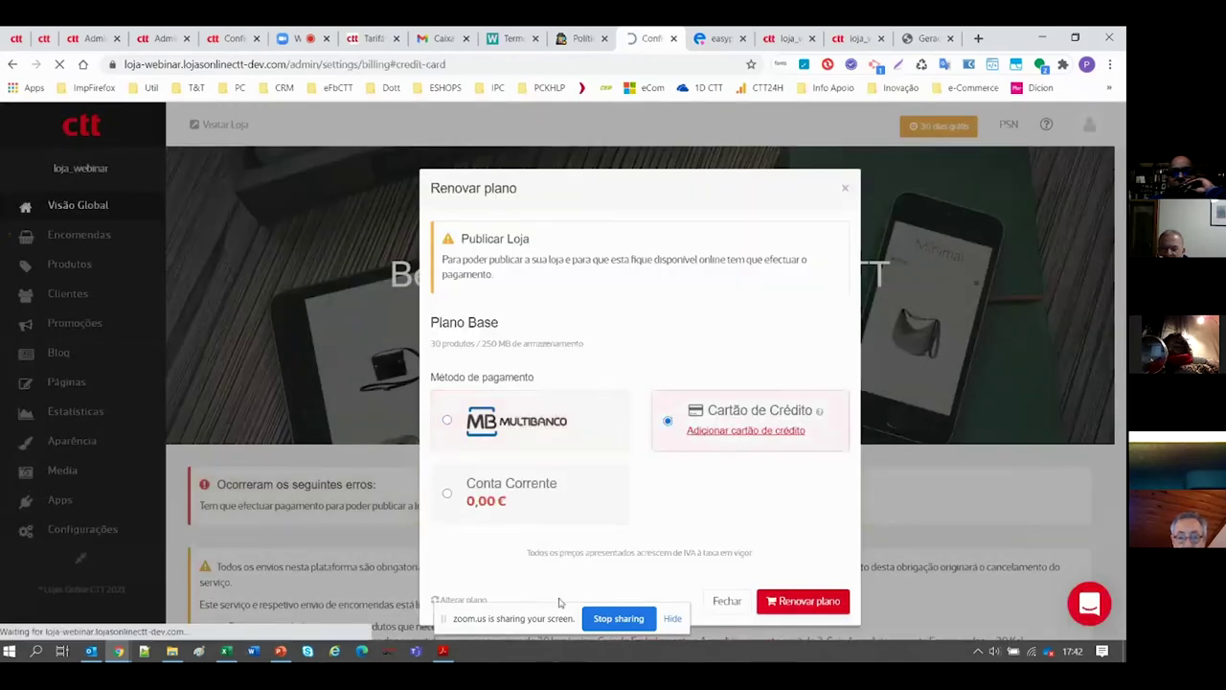
{"action": "left_click", "coordinate": [275, 241]}
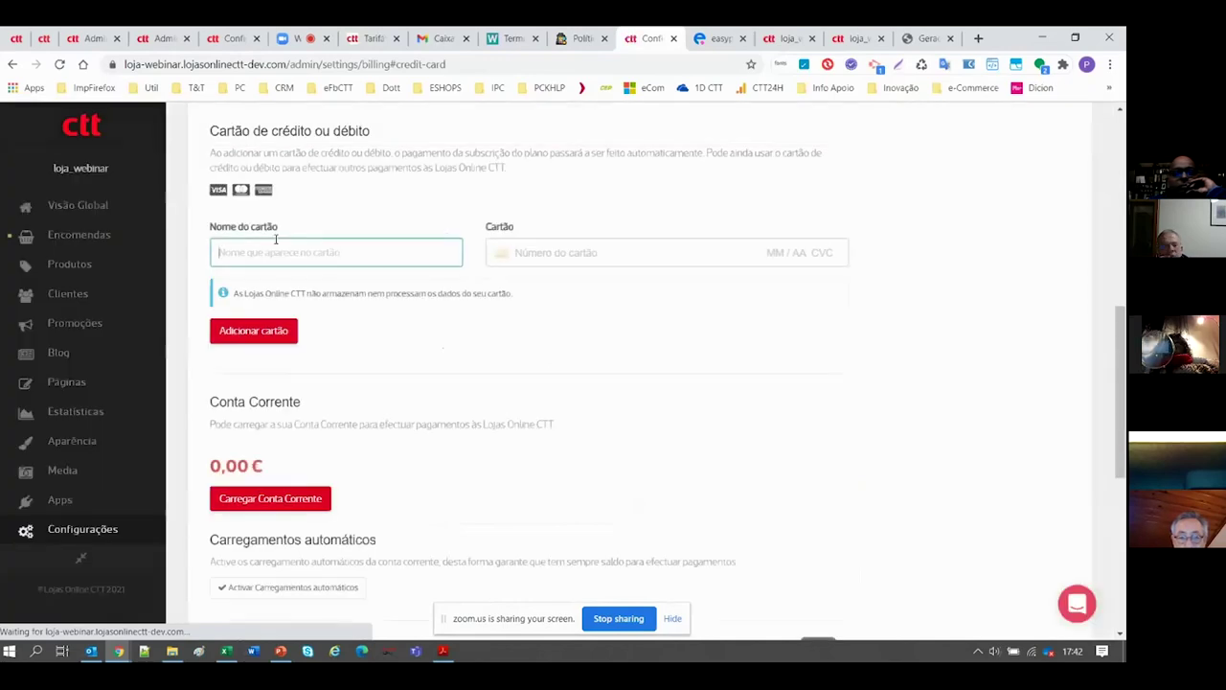
{"action": "type", "text": "posn"}
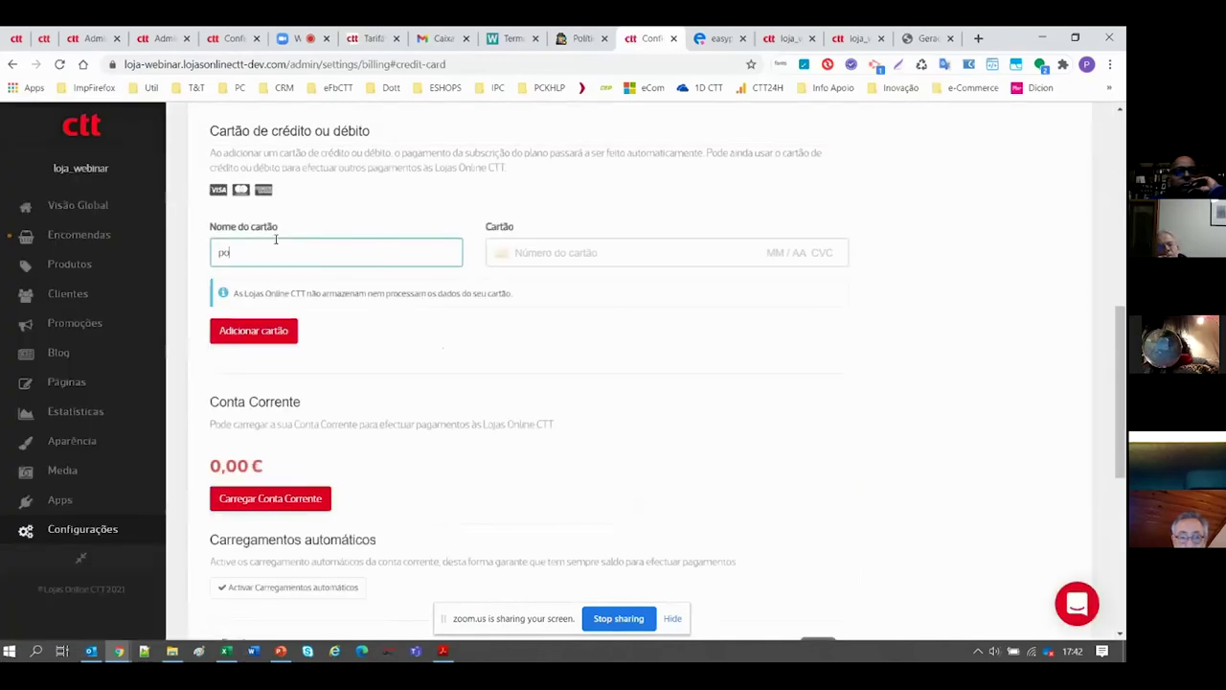
{"action": "left_click", "coordinate": [577, 252]}
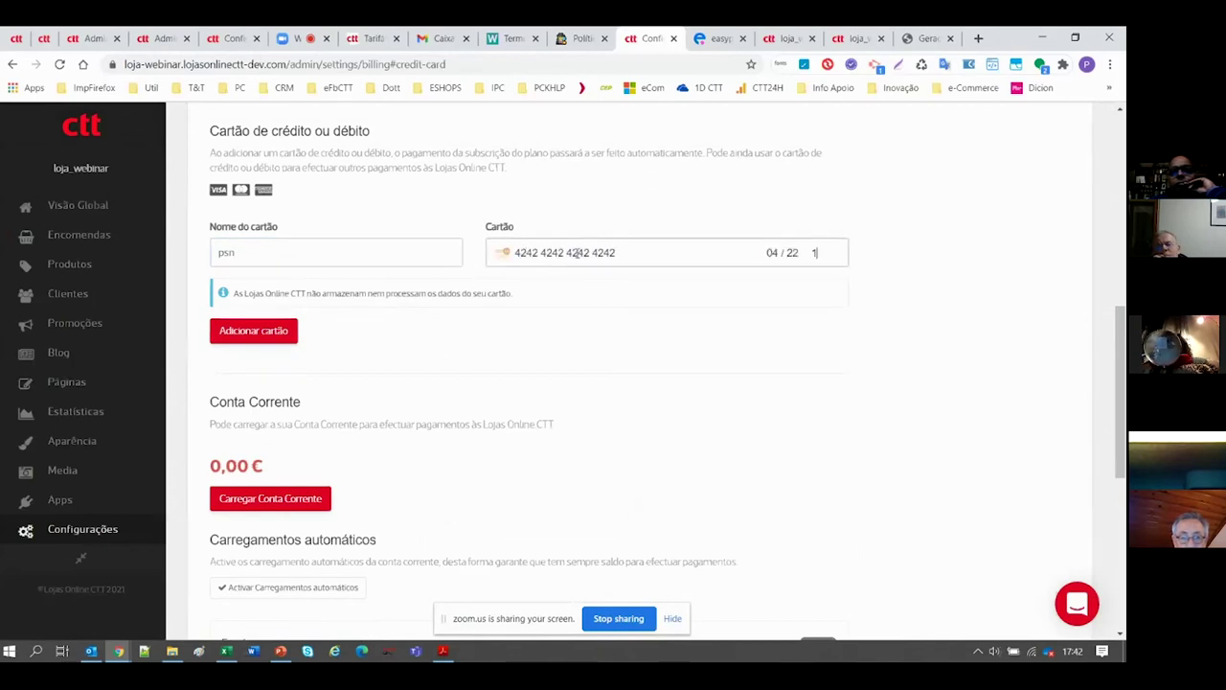
{"action": "left_click", "coordinate": [261, 331]}
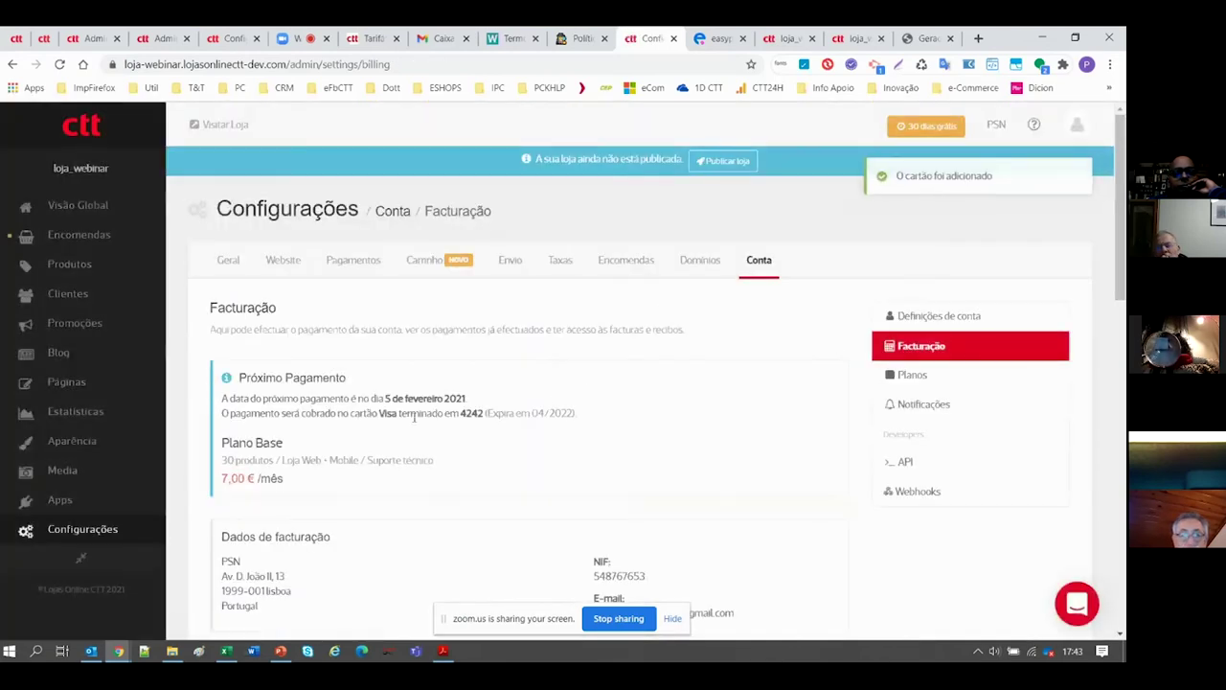
Step: Pay the 8,61 € Base plan renewal by credit card and dismiss the confirmation
{"action": "left_click", "coordinate": [54, 211]}
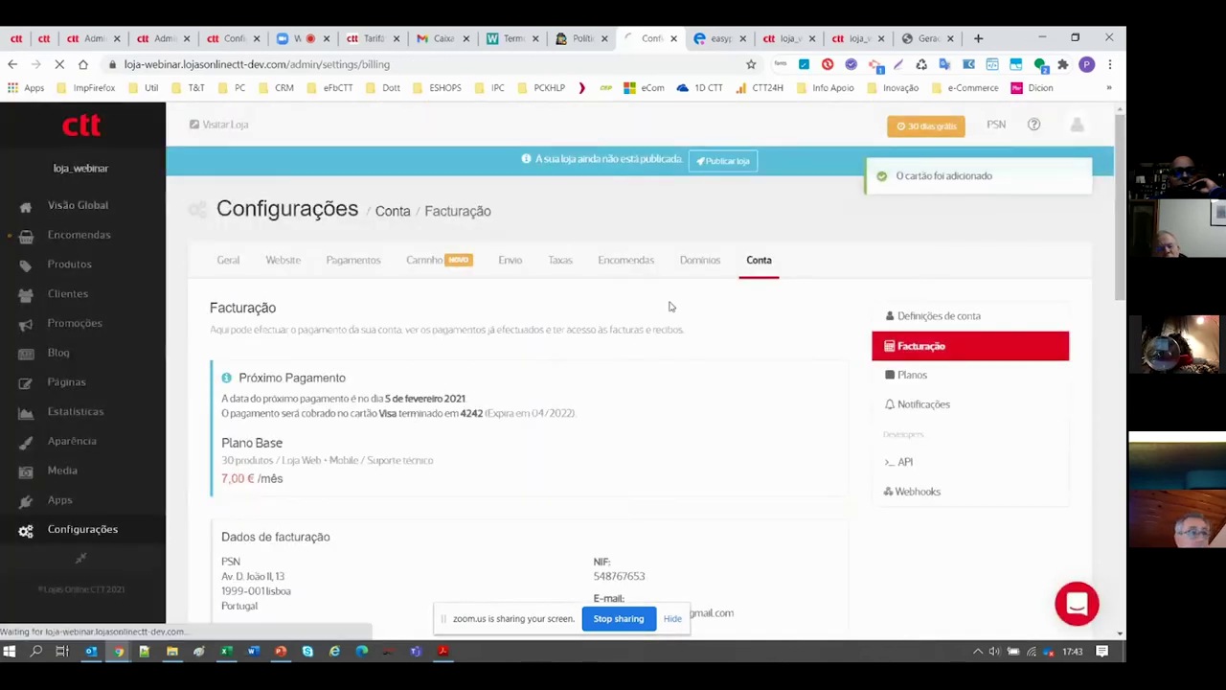
{"action": "scroll", "coordinate": [666, 396], "scroll_direction": "down", "scroll_amount": 5}
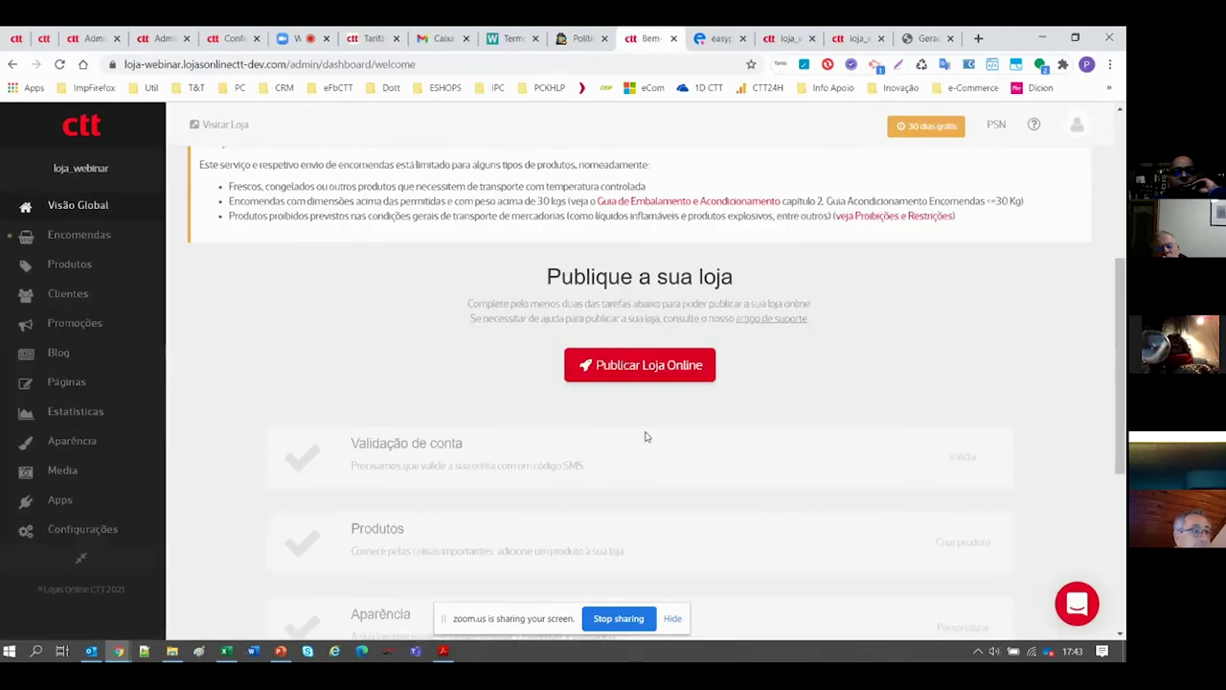
{"action": "left_click", "coordinate": [639, 354]}
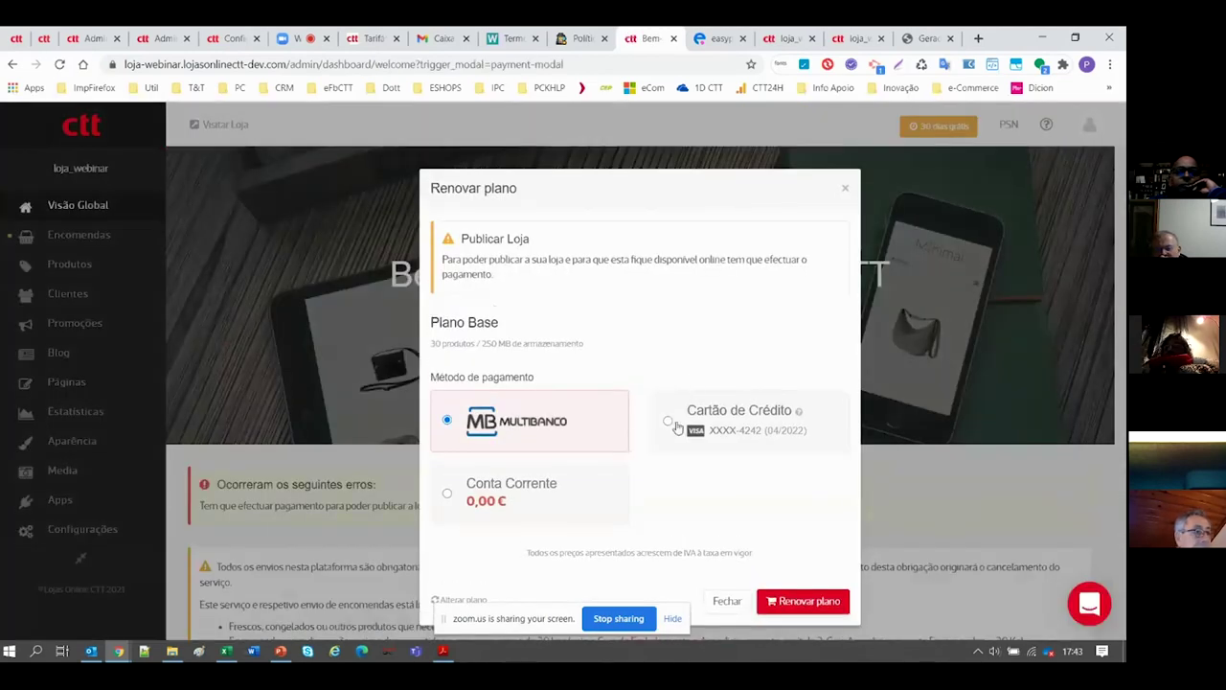
{"action": "left_click", "coordinate": [669, 422]}
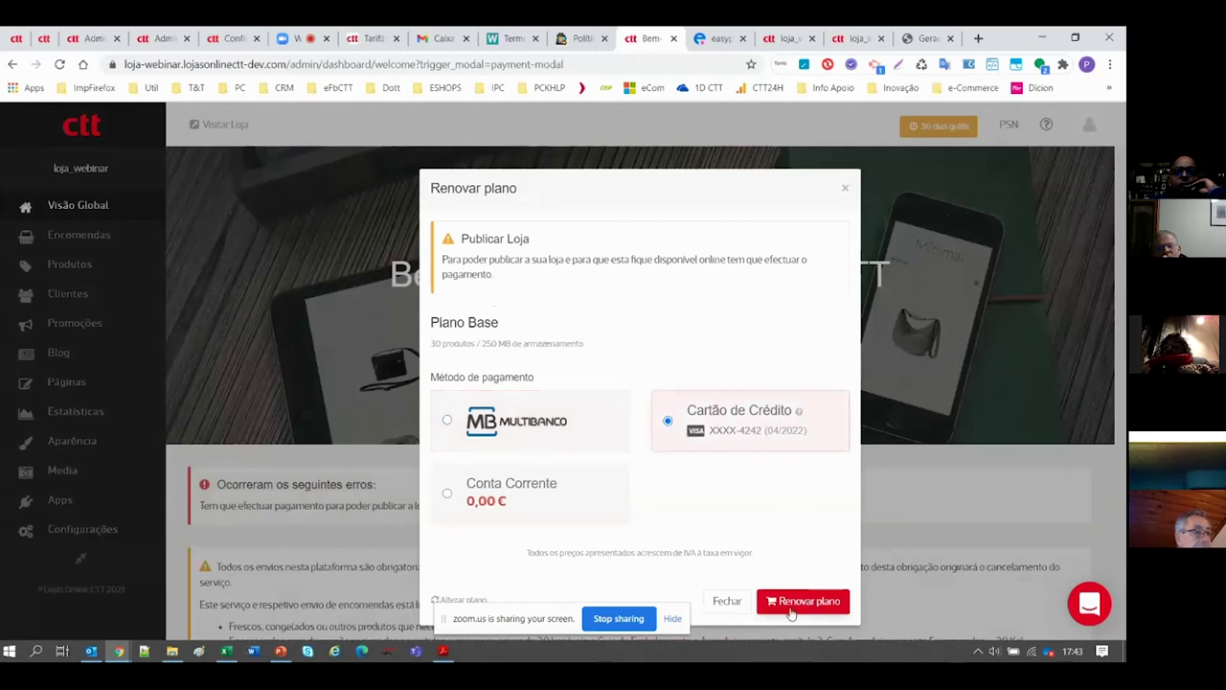
{"action": "left_click", "coordinate": [793, 604]}
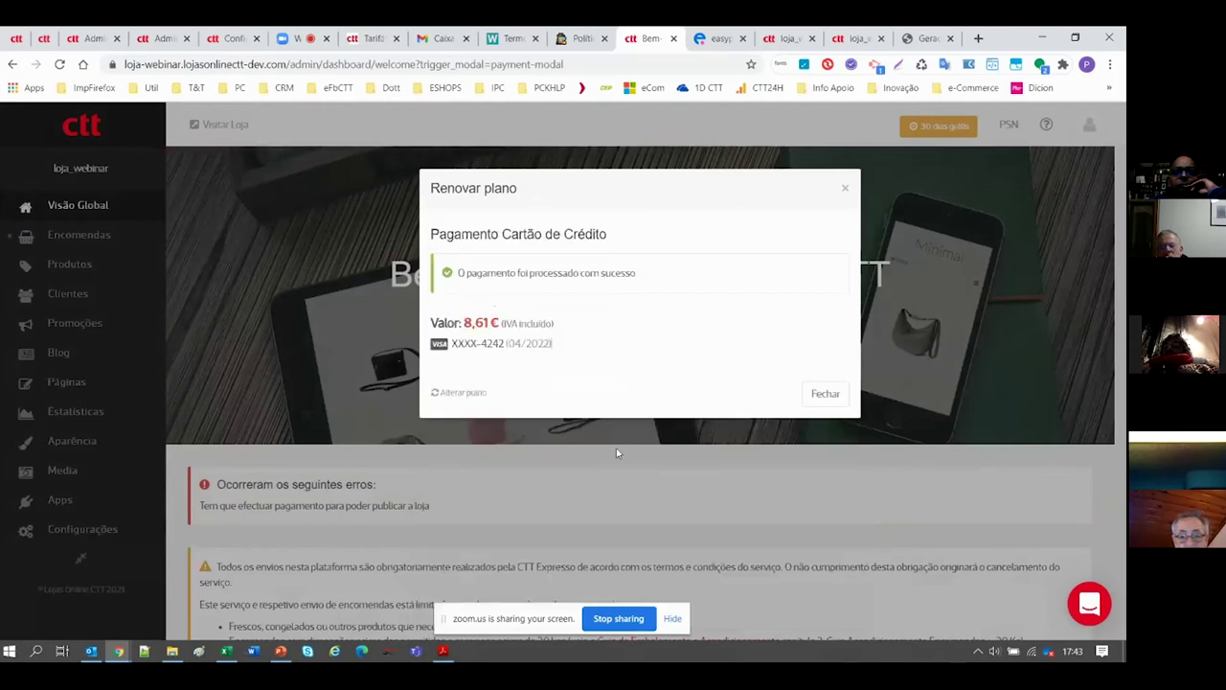
{"action": "left_click", "coordinate": [827, 399]}
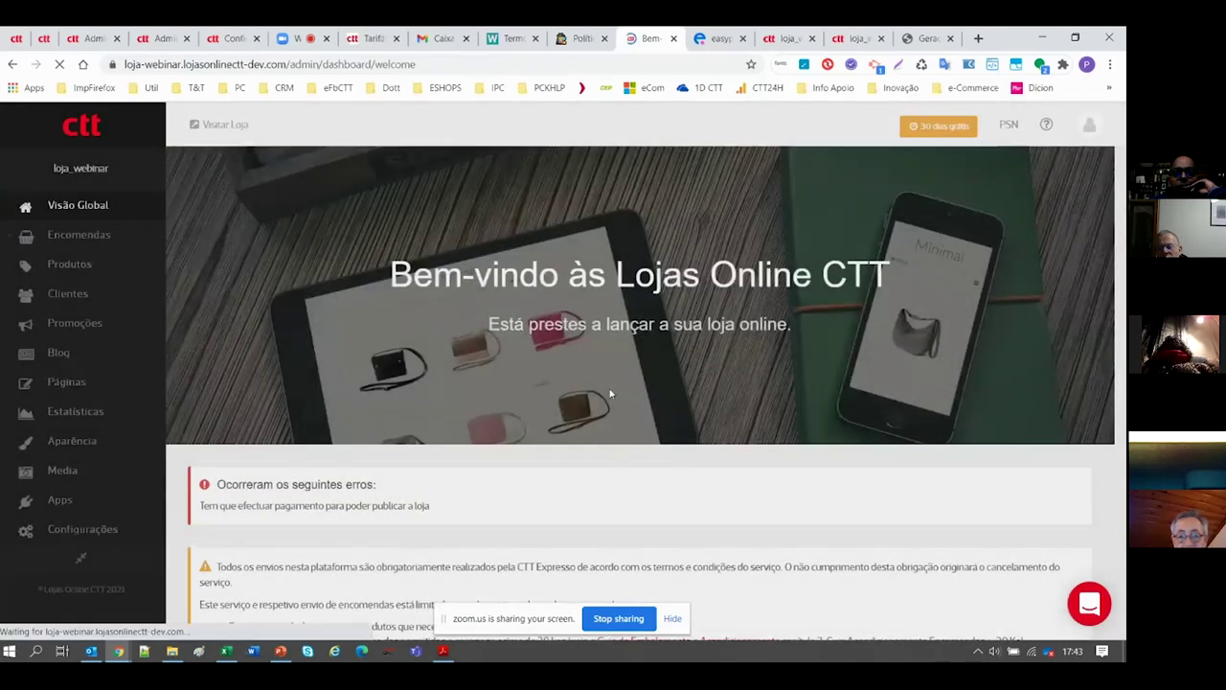
Step: Publish the loja_webinar store online now that payment succeeded
{"action": "scroll", "coordinate": [448, 405], "scroll_direction": "down", "scroll_amount": 3}
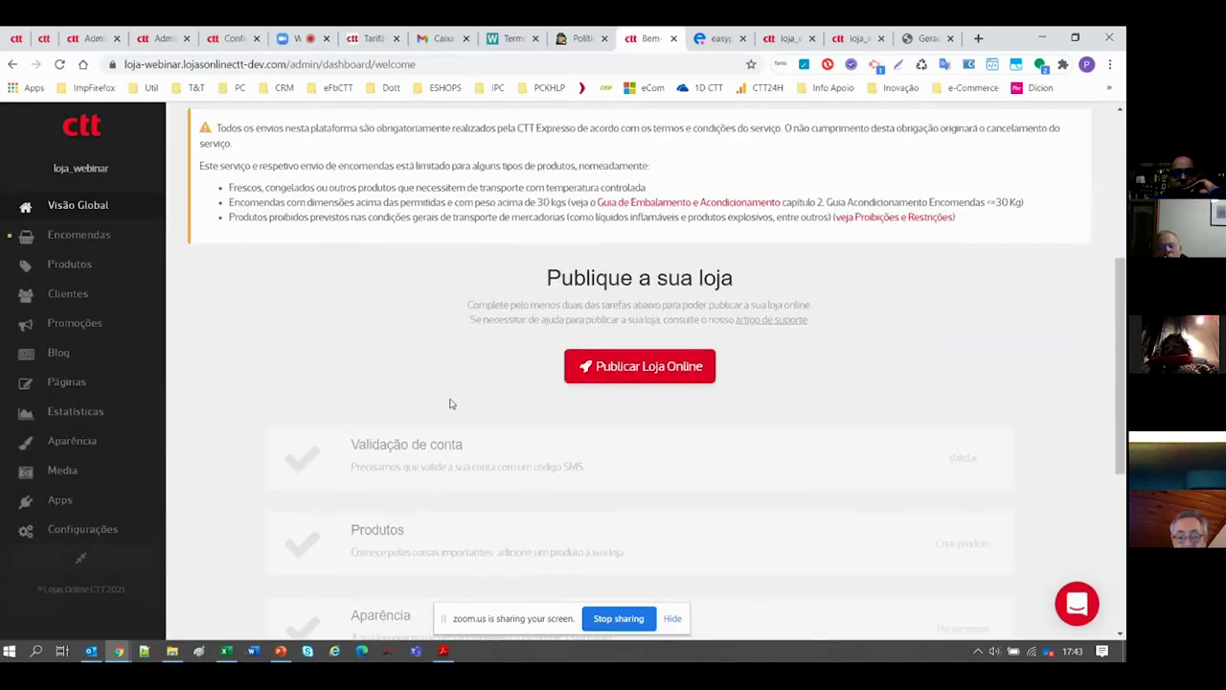
{"action": "scroll", "coordinate": [450, 403], "scroll_direction": "up", "scroll_amount": 2}
{"action": "scroll", "coordinate": [450, 403], "scroll_direction": "up", "scroll_amount": 1}
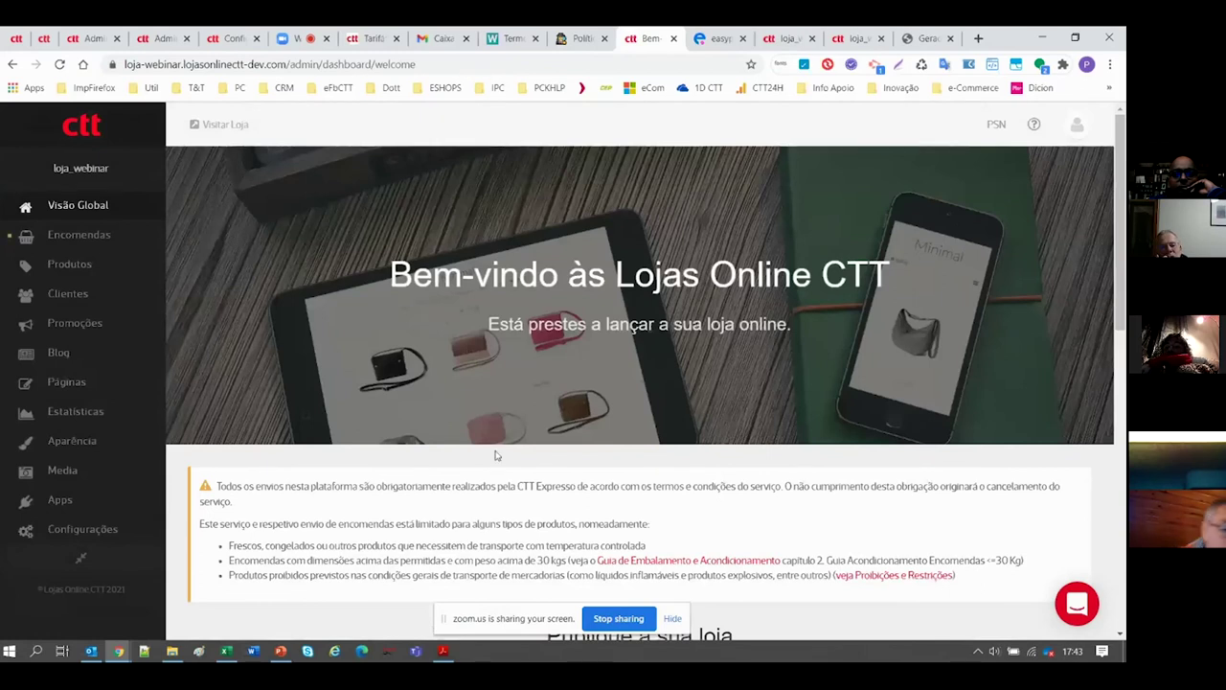
{"action": "scroll", "coordinate": [584, 422], "scroll_direction": "down", "scroll_amount": 3}
{"action": "left_click", "coordinate": [637, 427]}
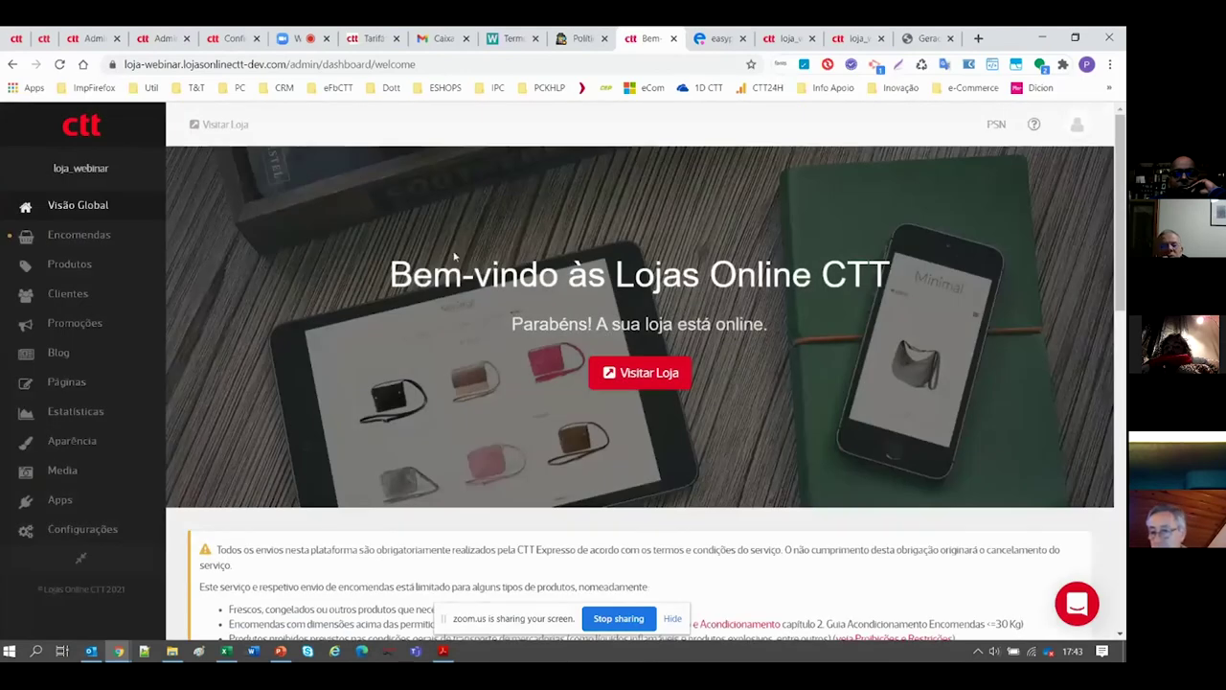
Step: Visit the live loja_webinar storefront, browse its page, then close its tab
{"action": "left_click", "coordinate": [639, 373]}
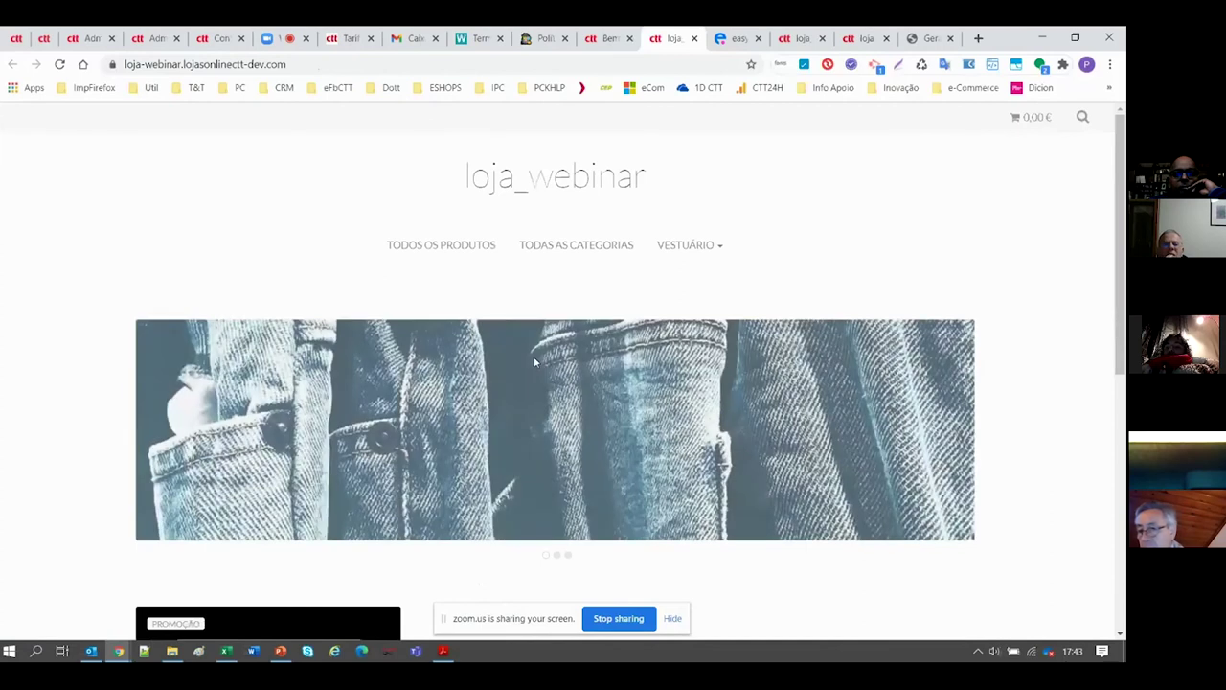
{"action": "scroll", "coordinate": [505, 347], "scroll_direction": "down", "scroll_amount": 2}
{"action": "left_click", "coordinate": [298, 64]}
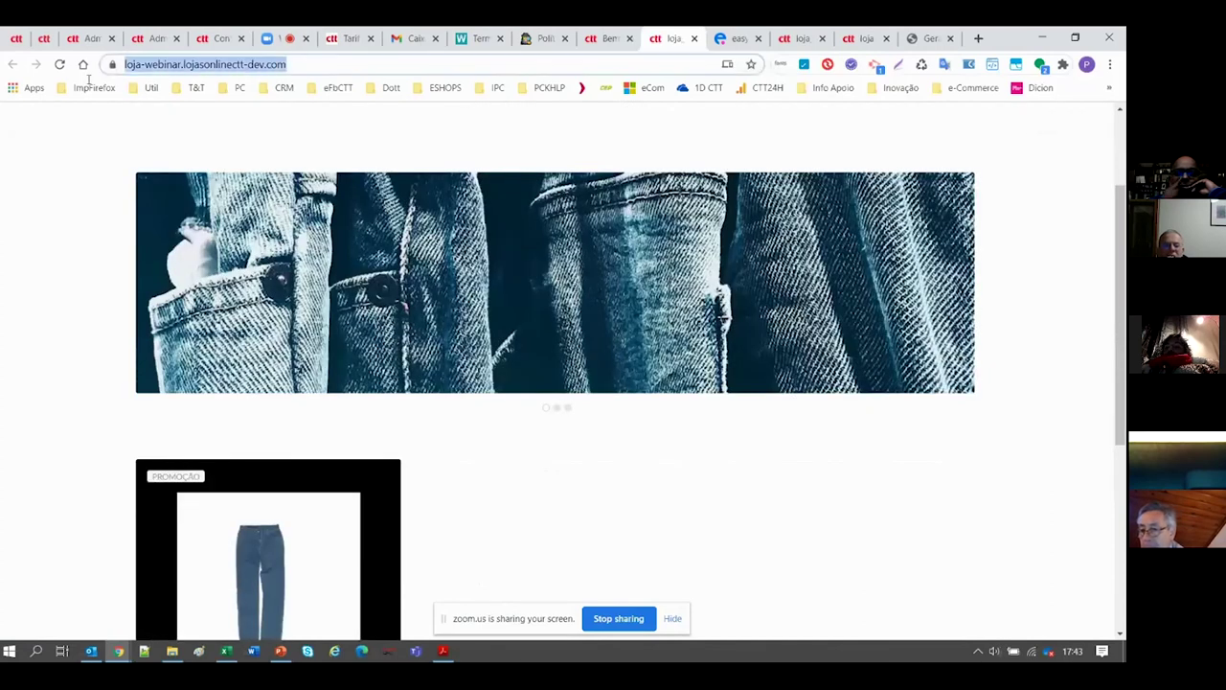
{"action": "scroll", "coordinate": [609, 373], "scroll_direction": "down", "scroll_amount": 5}
{"action": "scroll", "coordinate": [611, 402], "scroll_direction": "up", "scroll_amount": 10}
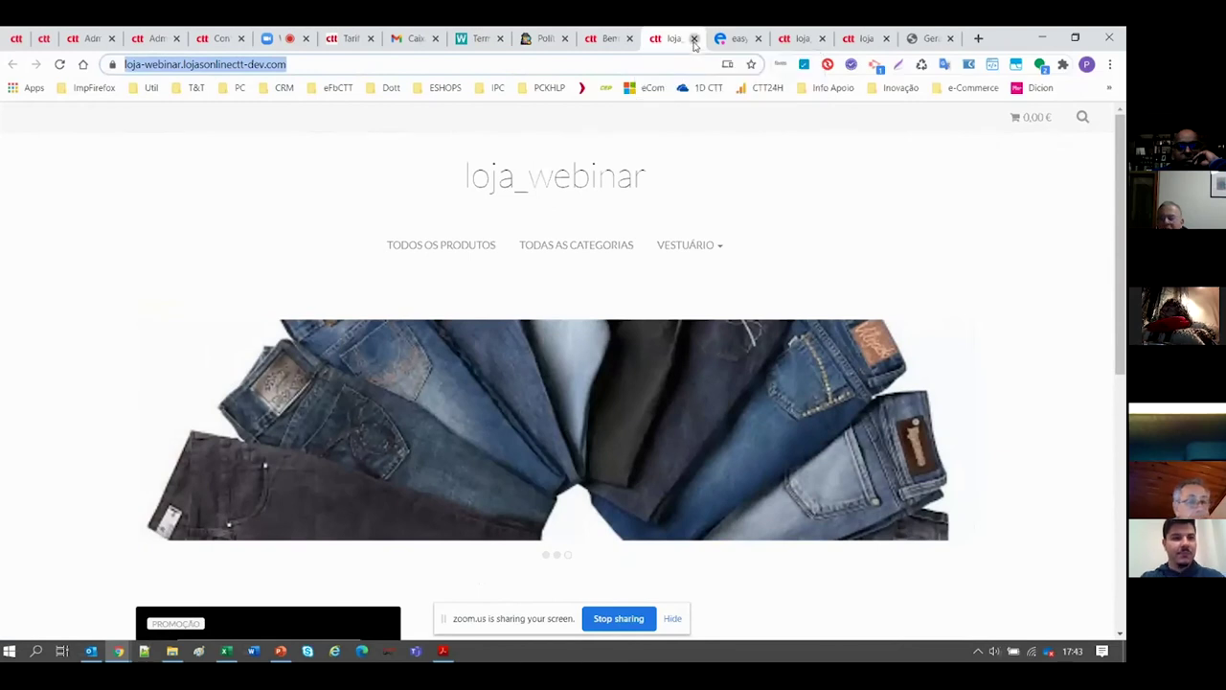
{"action": "left_click", "coordinate": [694, 39]}
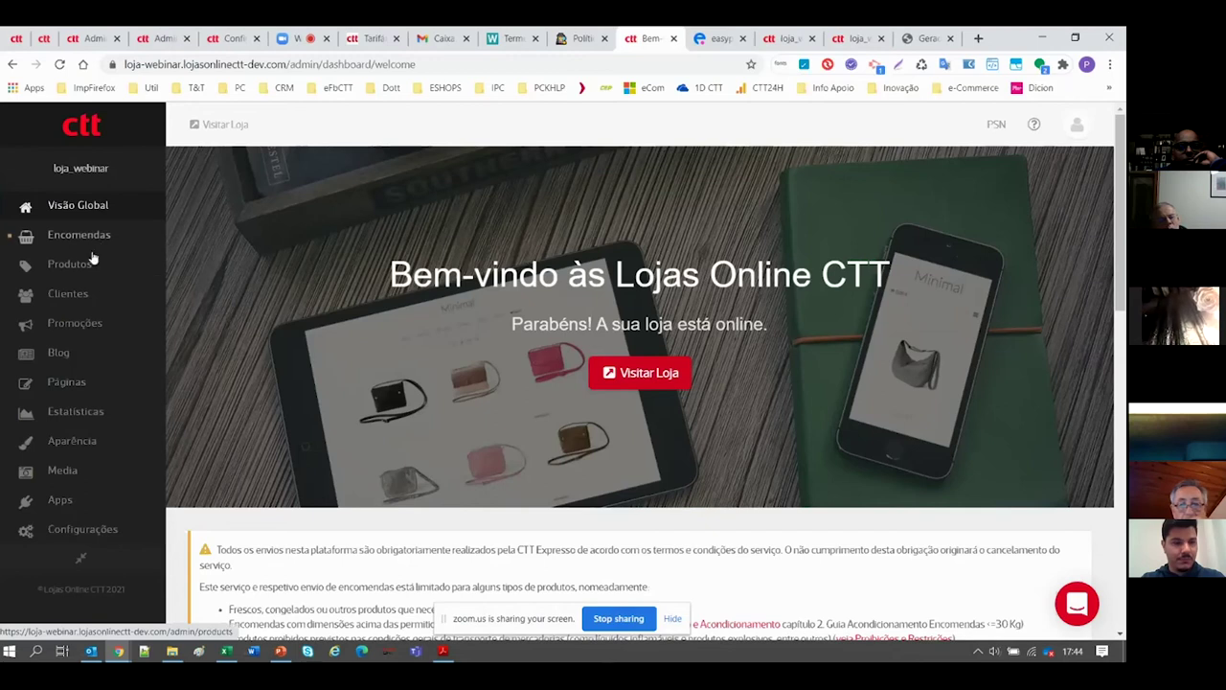
Step: Open the most recent order from the Encomendas list in the Loja das Calças admin
{"action": "left_click", "coordinate": [15, 40]}
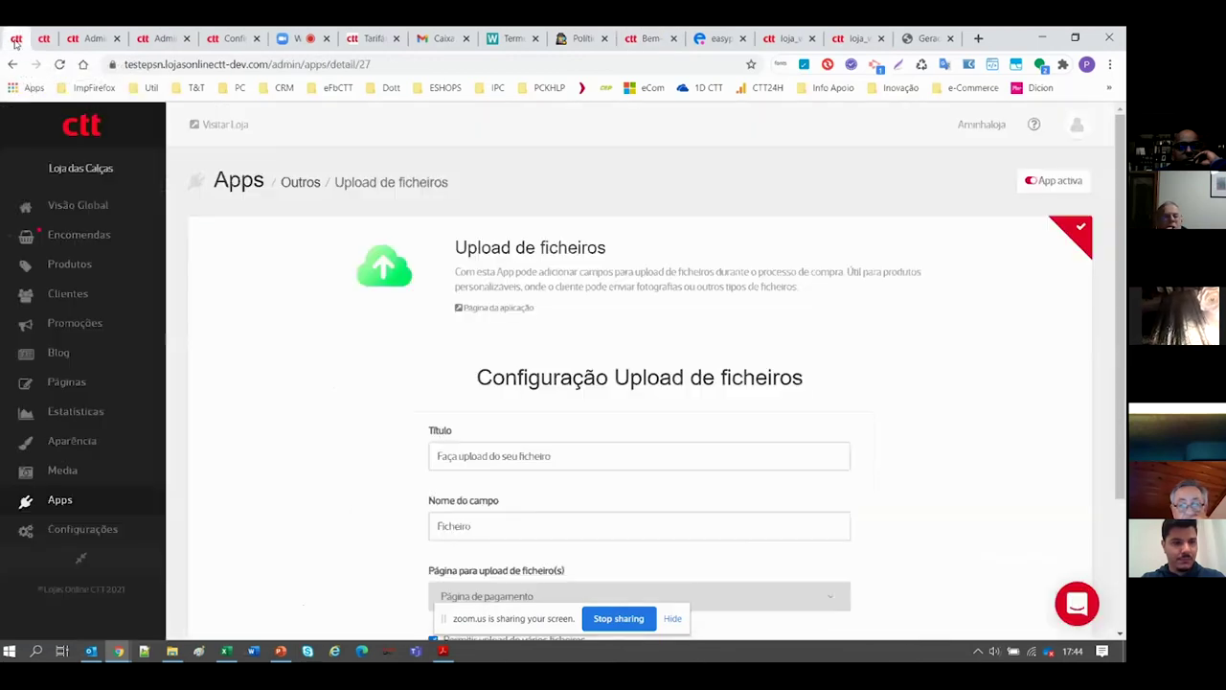
{"action": "left_click", "coordinate": [75, 241]}
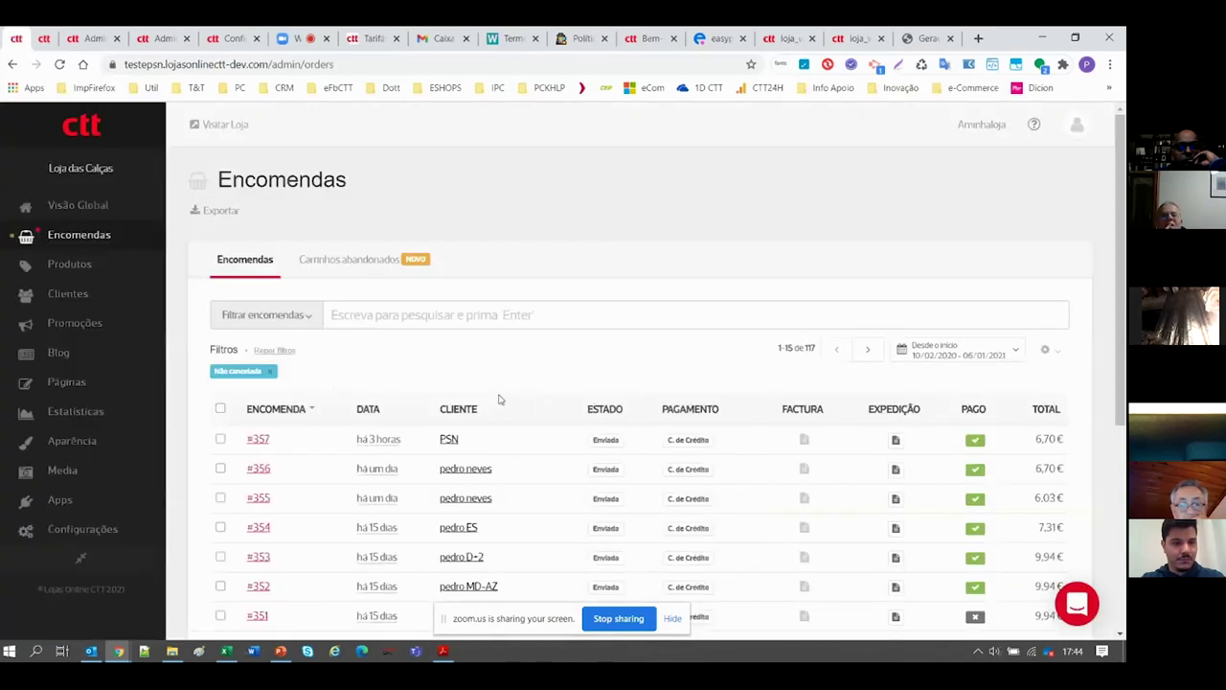
{"action": "scroll", "coordinate": [479, 412], "scroll_direction": "down", "scroll_amount": 1}
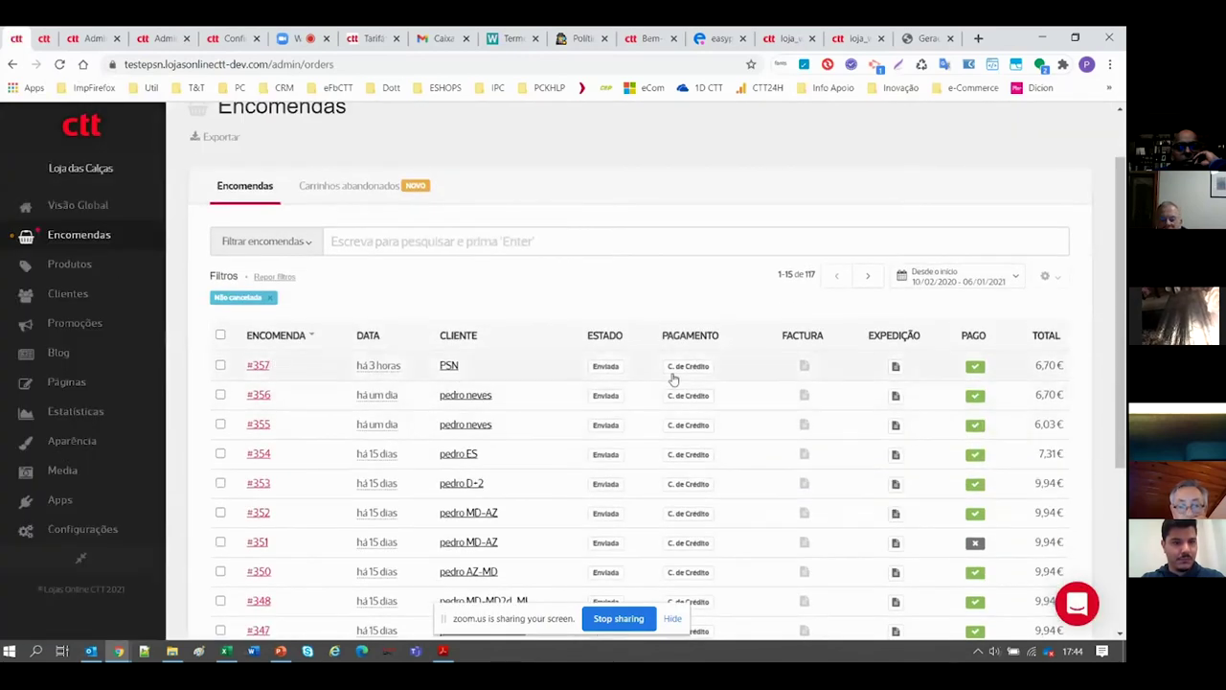
{"action": "left_click", "coordinate": [257, 368]}
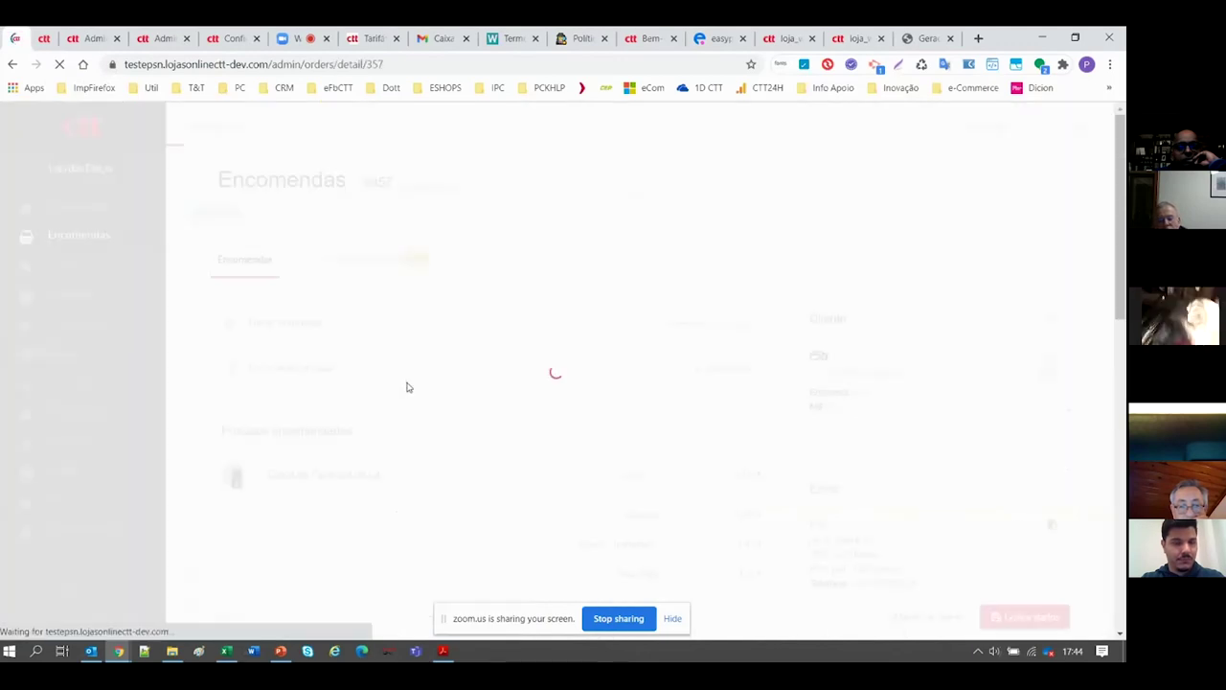
Step: Review the order's Envio, Tracking and timeline, then view the Clientes list of 4 customers
{"action": "scroll", "coordinate": [407, 382], "scroll_direction": "down", "scroll_amount": 1}
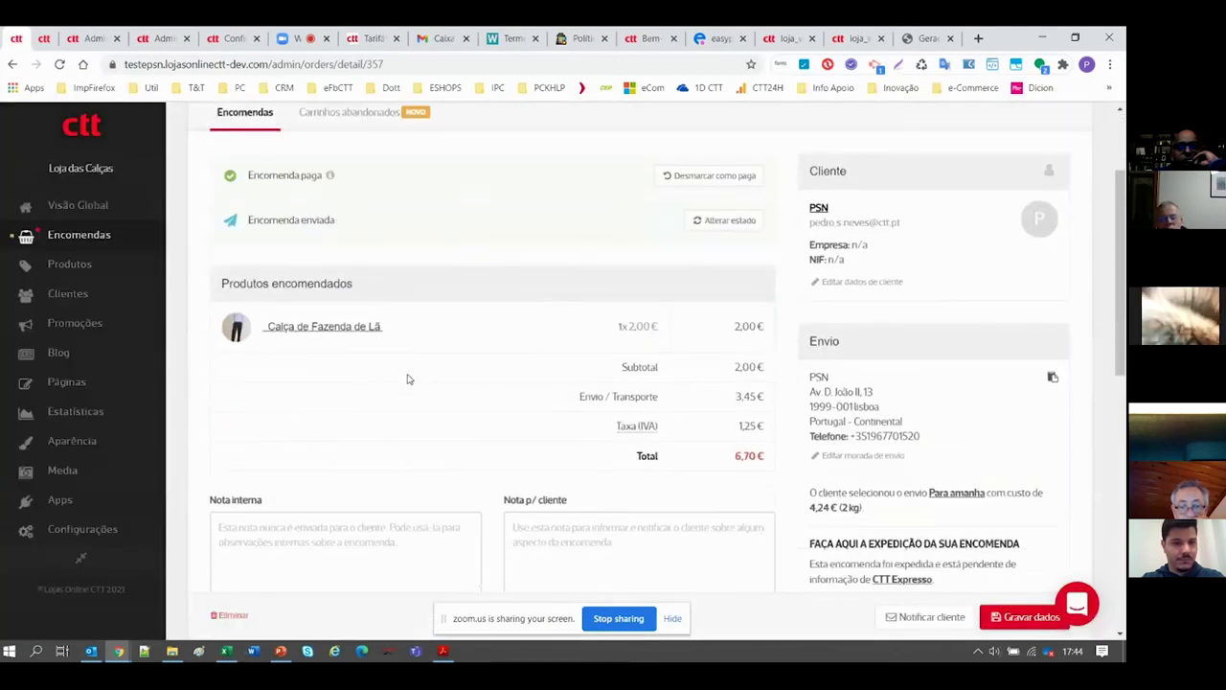
{"action": "scroll", "coordinate": [408, 379], "scroll_direction": "up", "scroll_amount": 1}
{"action": "scroll", "coordinate": [540, 373], "scroll_direction": "down", "scroll_amount": 1}
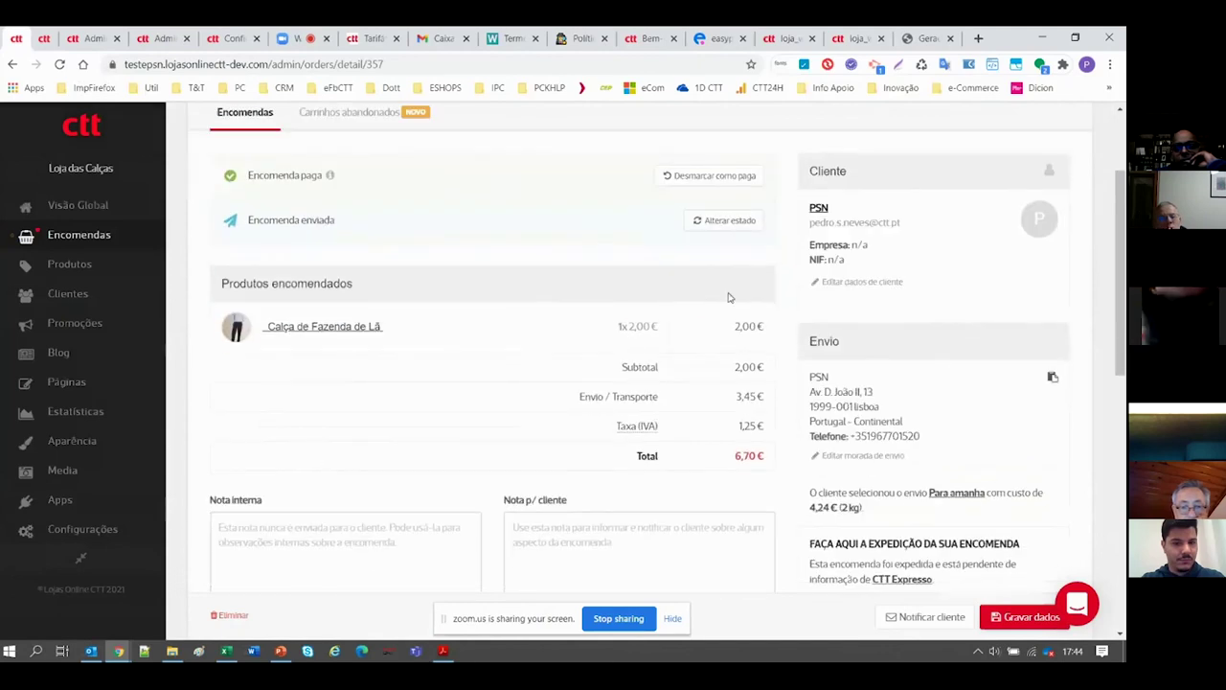
{"action": "scroll", "coordinate": [603, 336], "scroll_direction": "down", "scroll_amount": 3}
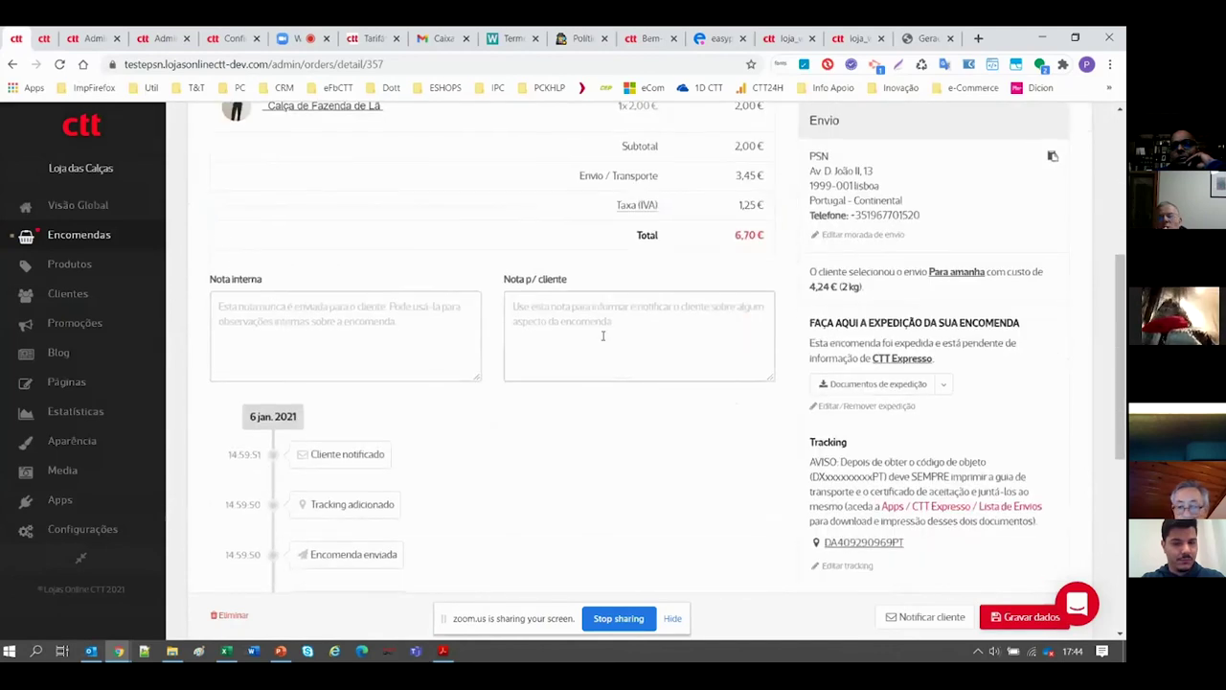
{"action": "scroll", "coordinate": [623, 359], "scroll_direction": "down", "scroll_amount": 1}
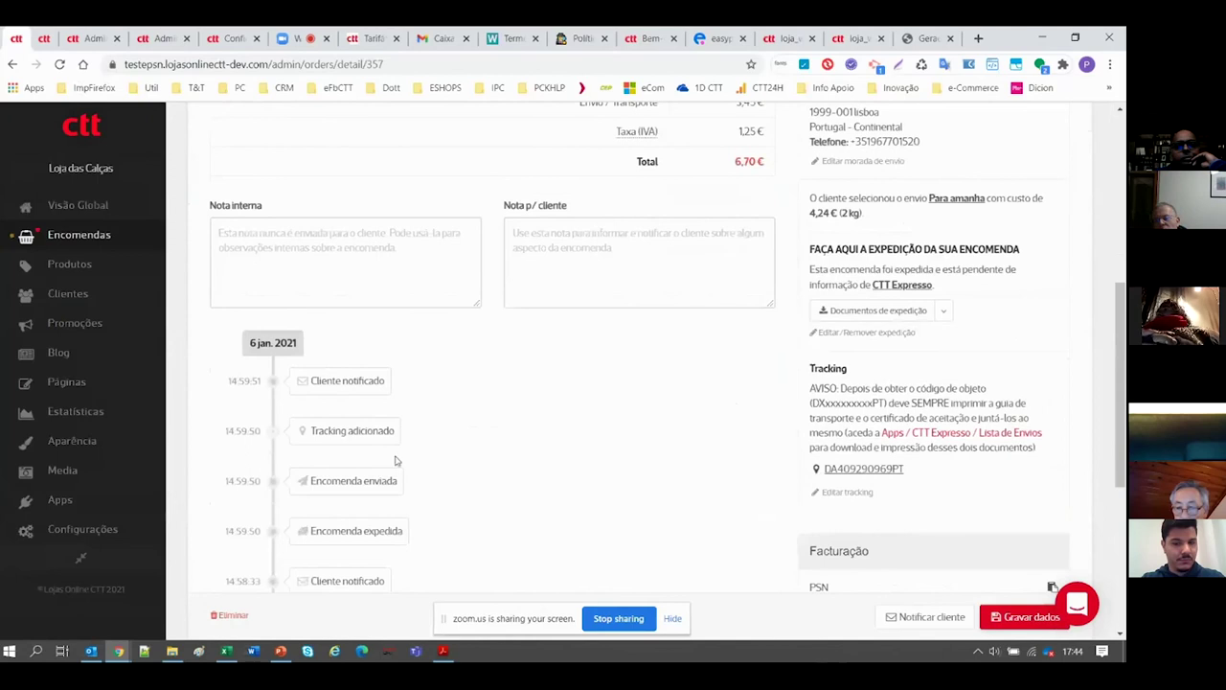
{"action": "scroll", "coordinate": [396, 461], "scroll_direction": "down", "scroll_amount": 3}
{"action": "scroll", "coordinate": [323, 320], "scroll_direction": "up", "scroll_amount": 1}
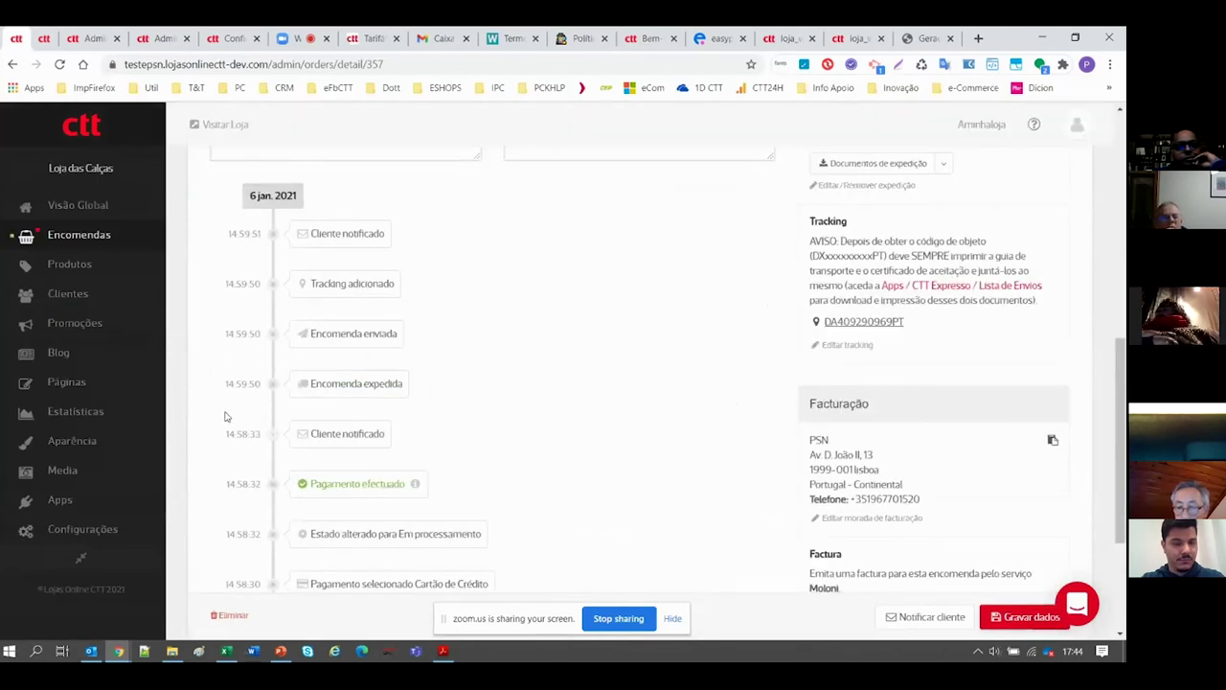
{"action": "left_click", "coordinate": [62, 294]}
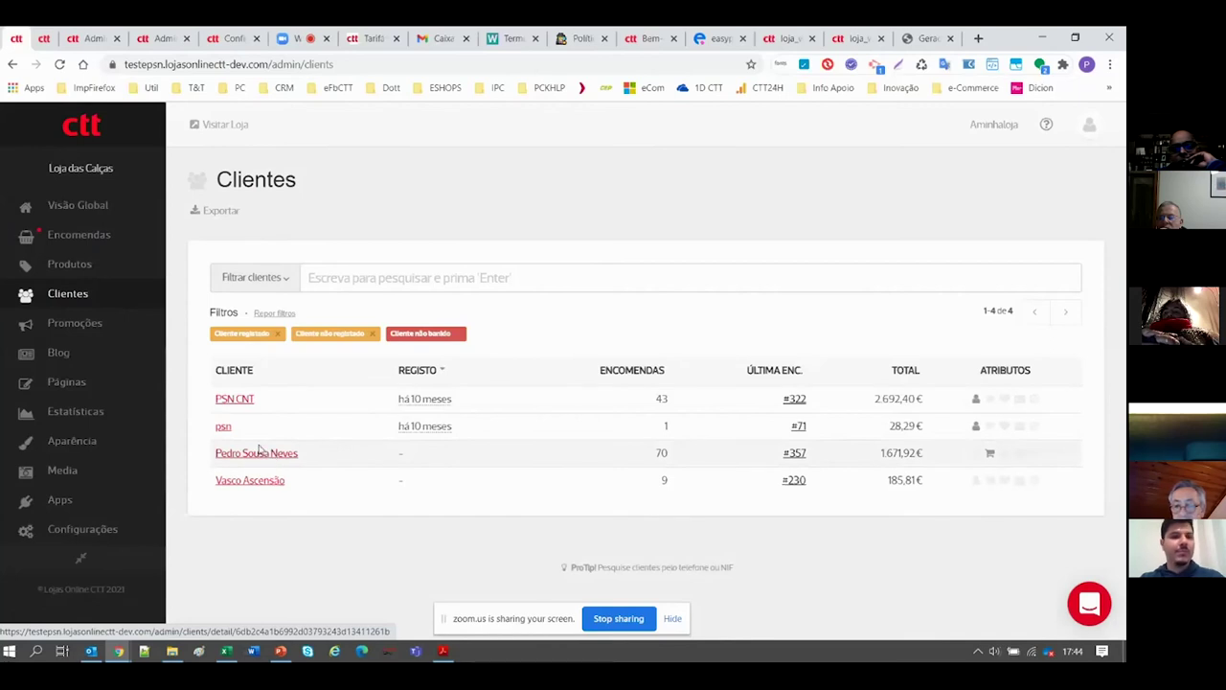
Step: Browse the store admin's Promoções, Blog and Páginas sections
{"action": "left_click", "coordinate": [90, 326]}
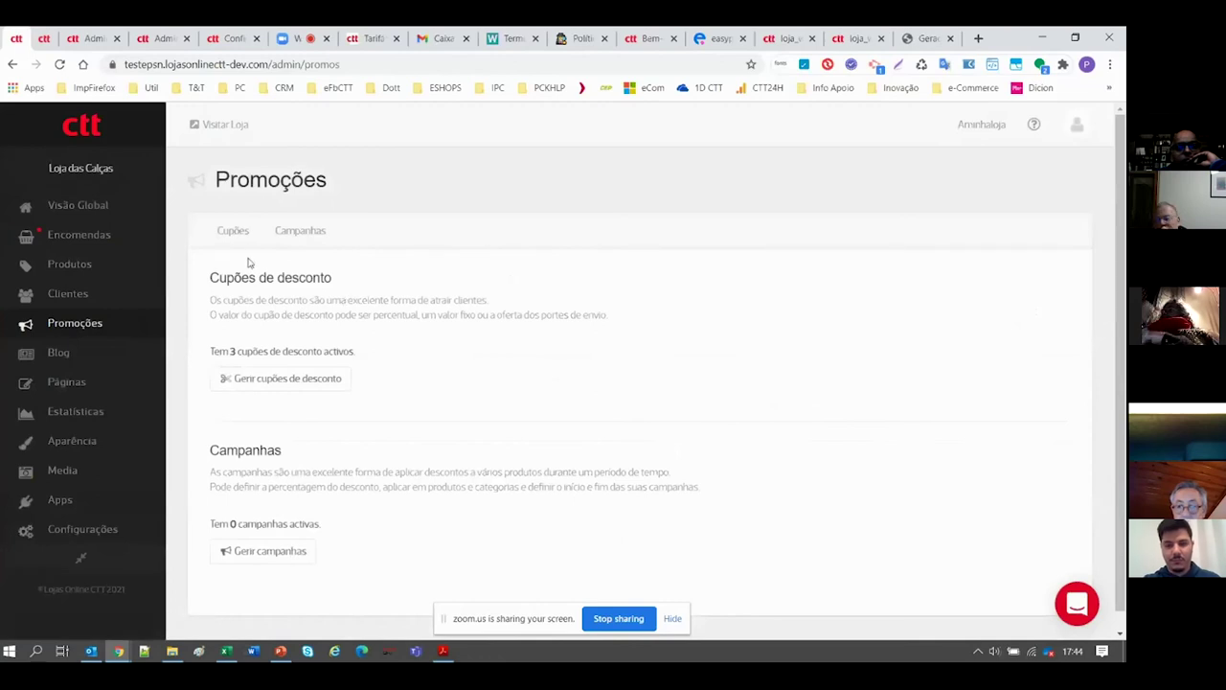
{"action": "scroll", "coordinate": [279, 467], "scroll_direction": "down", "scroll_amount": 1}
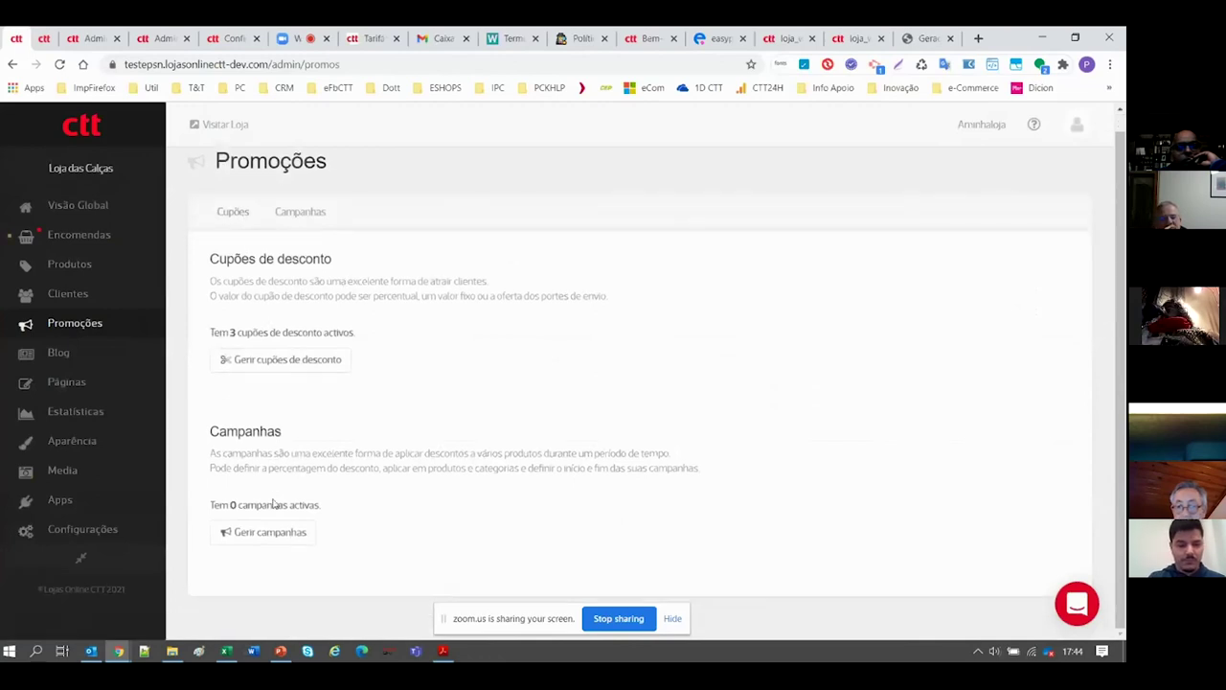
{"action": "left_click", "coordinate": [57, 352]}
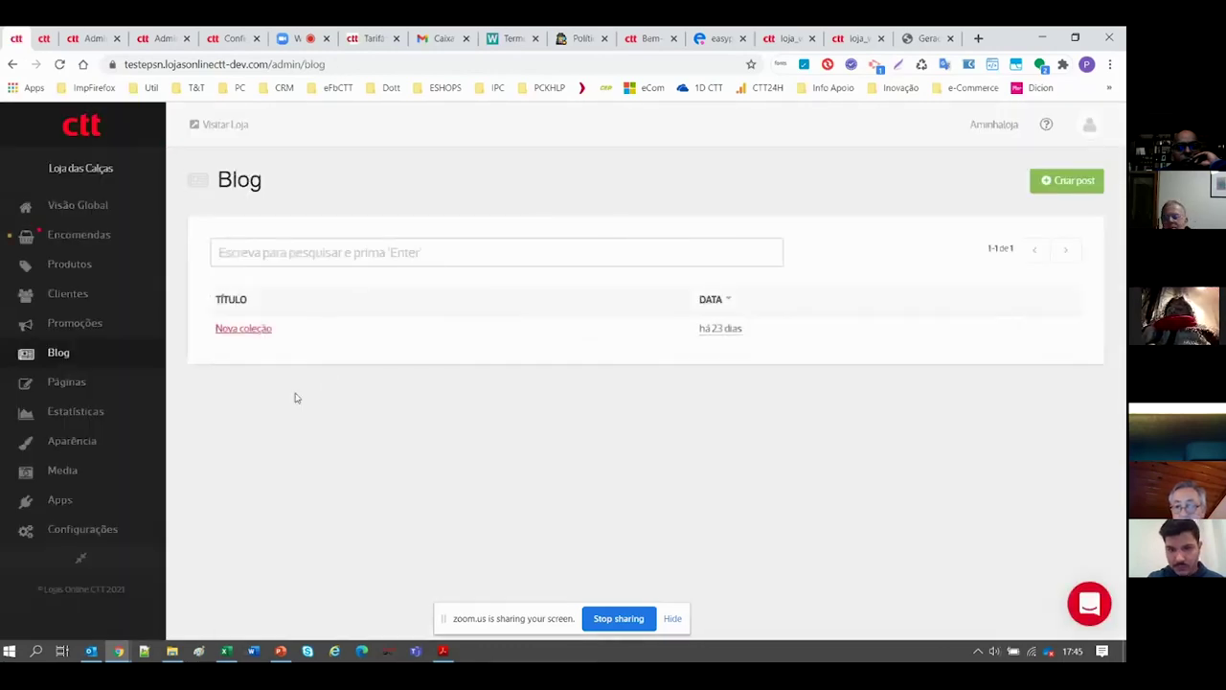
{"action": "left_click", "coordinate": [75, 383]}
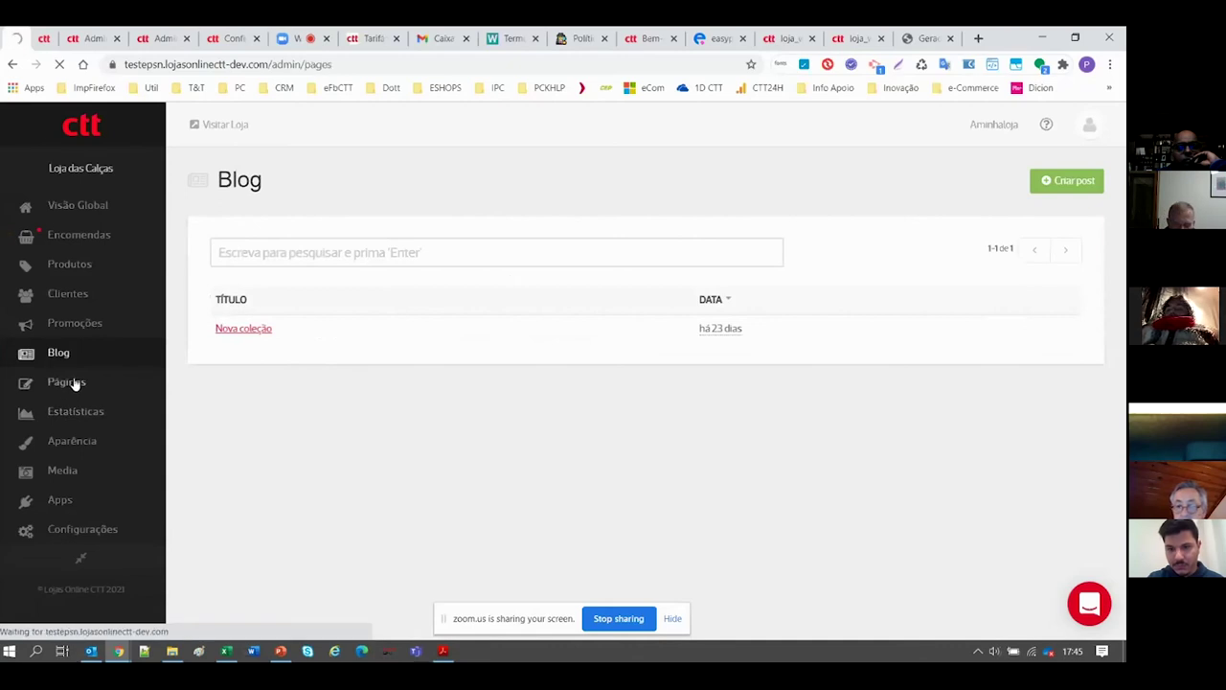
Step: Dismiss the Outlook calendar reminder and move through Estatísticas to the Apps store
{"action": "left_click", "coordinate": [467, 290]}
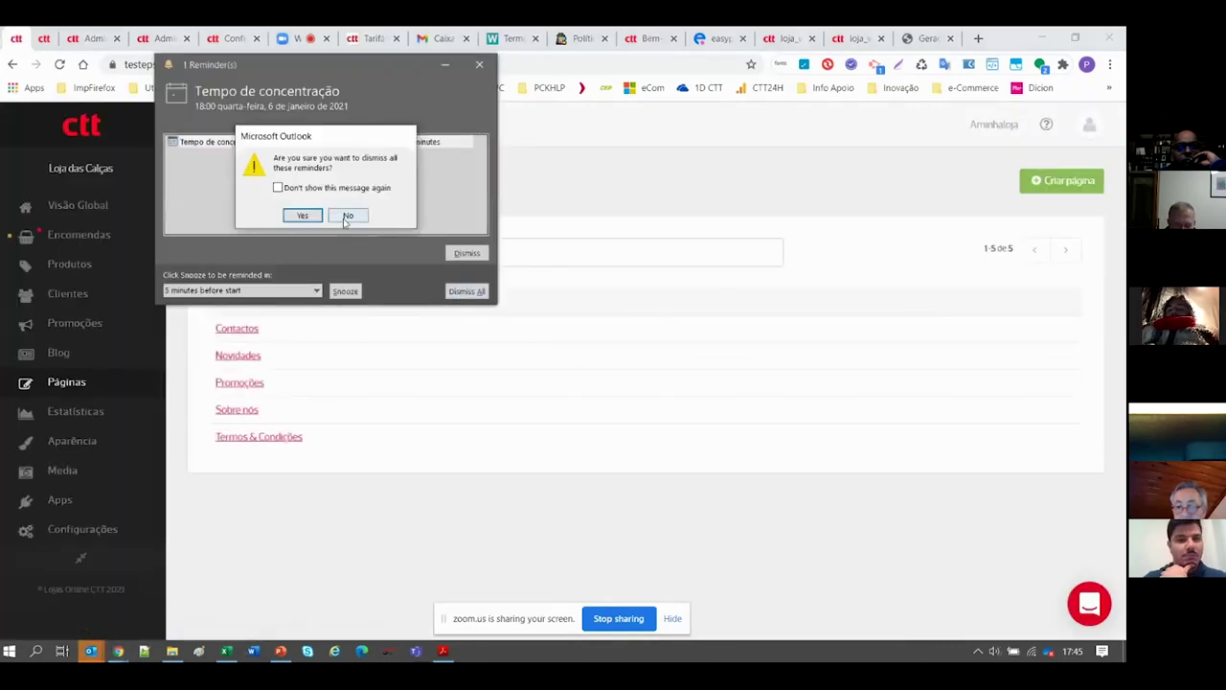
{"action": "left_click", "coordinate": [303, 217]}
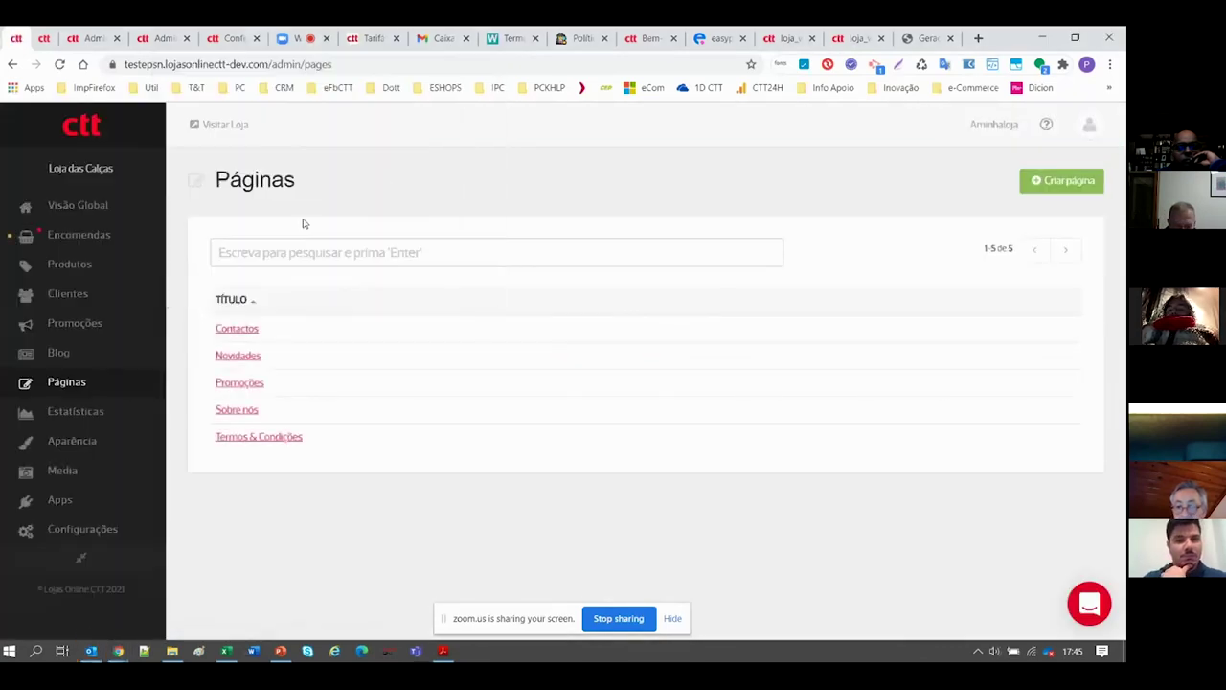
{"action": "left_click", "coordinate": [92, 414]}
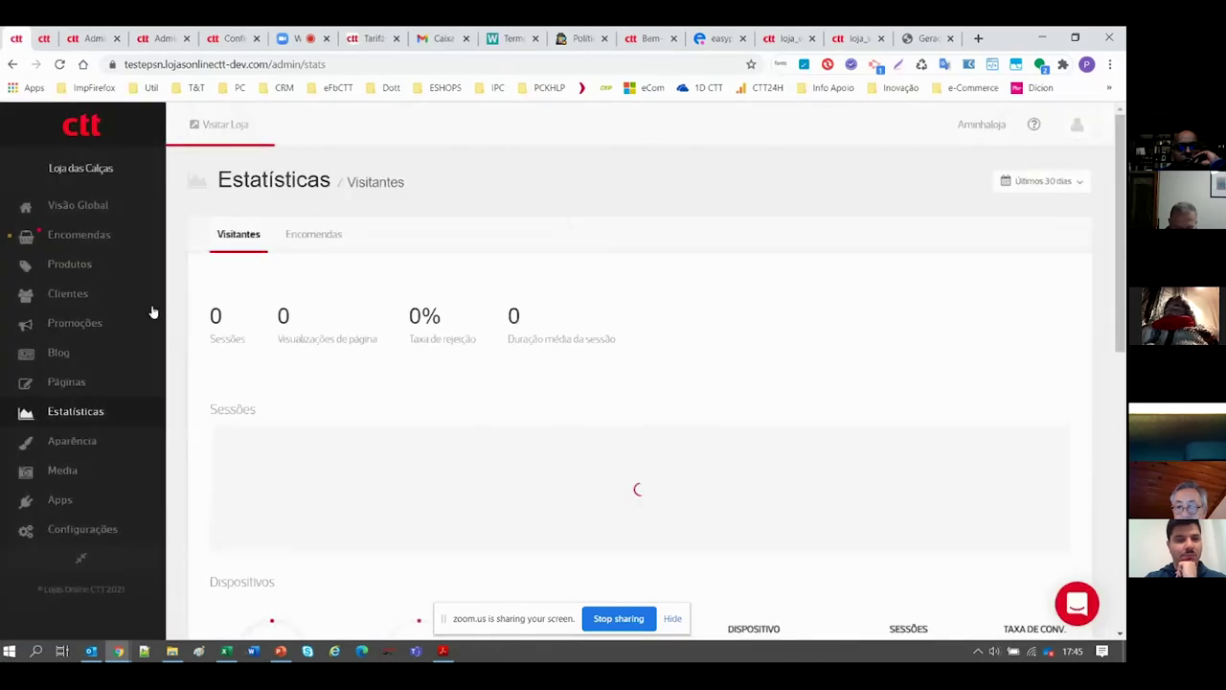
{"action": "left_click", "coordinate": [61, 500]}
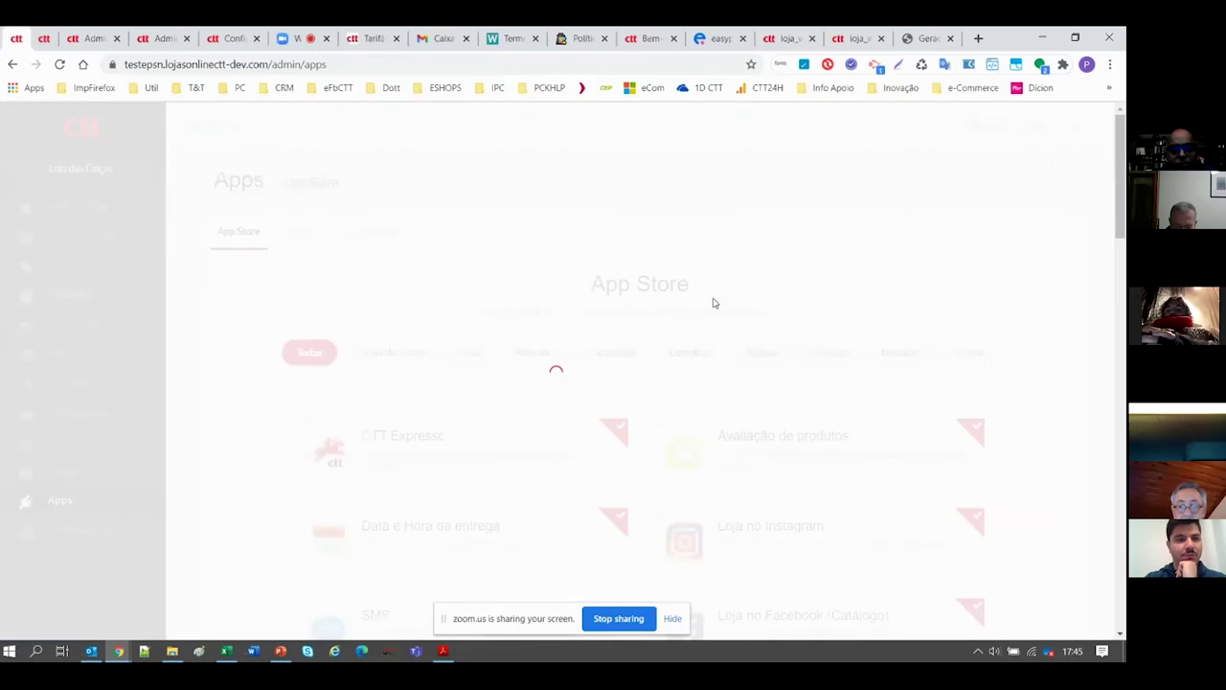
Step: Browse the add-ons available in the App Store
{"action": "scroll", "coordinate": [533, 406], "scroll_direction": "down", "scroll_amount": 3}
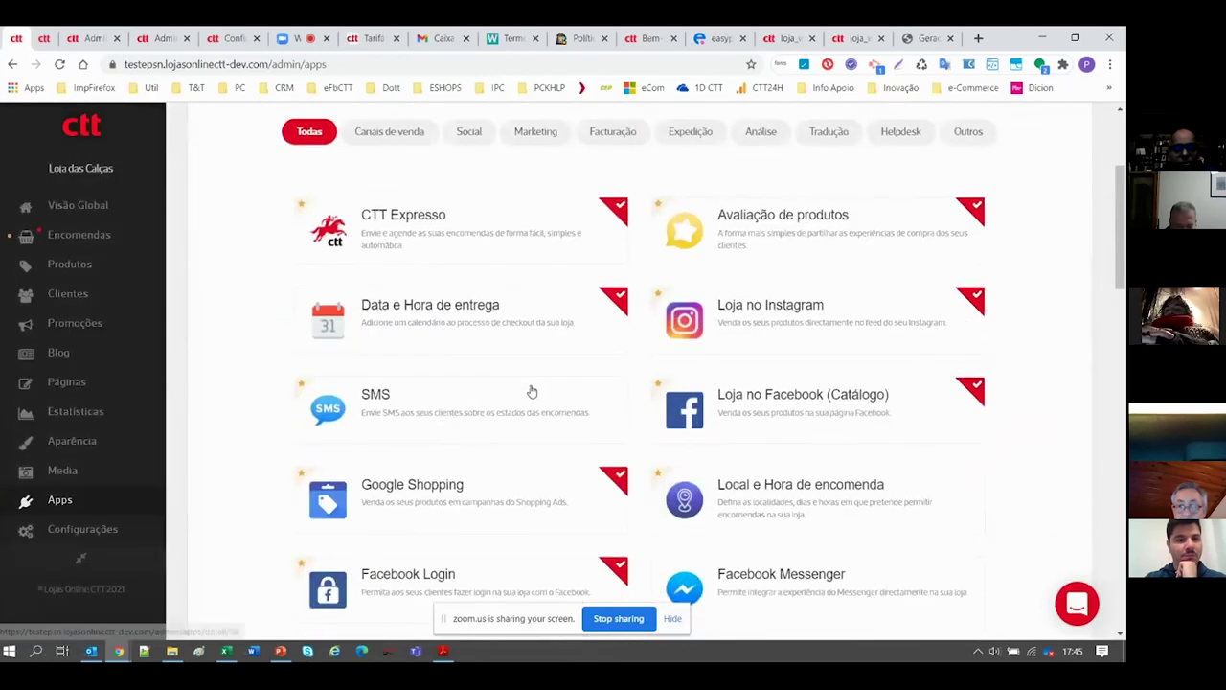
{"action": "scroll", "coordinate": [532, 391], "scroll_direction": "up", "scroll_amount": 1}
{"action": "scroll", "coordinate": [532, 391], "scroll_direction": "down", "scroll_amount": 1}
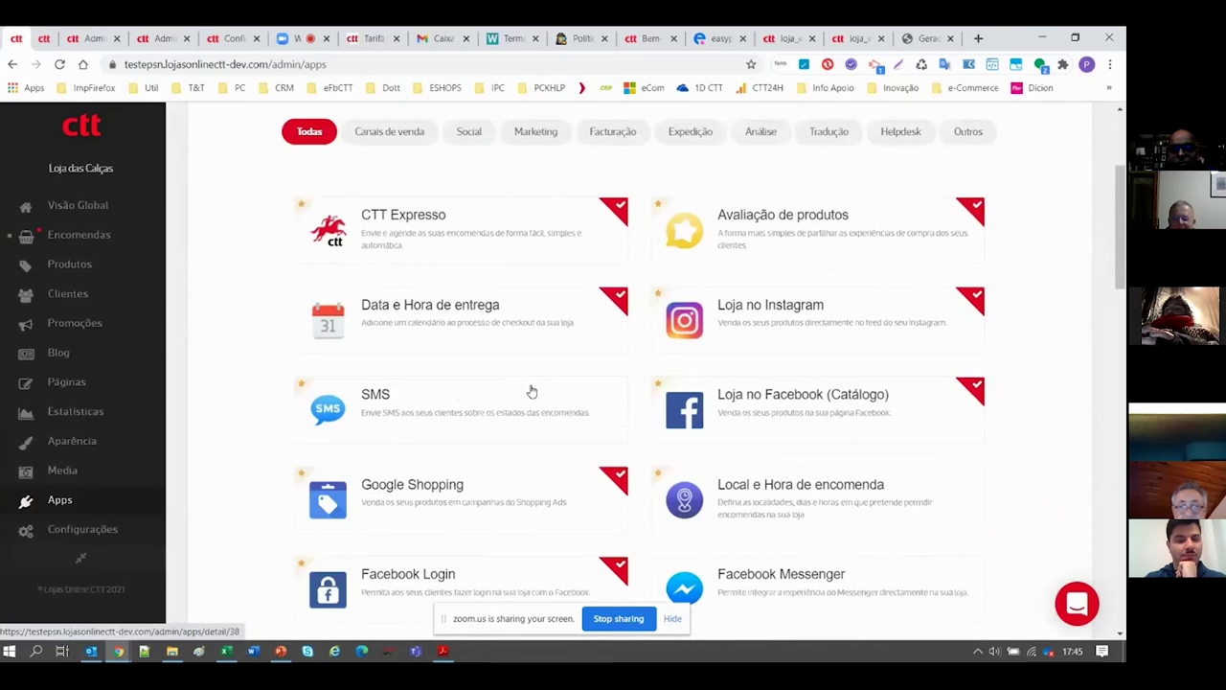
{"action": "scroll", "coordinate": [532, 391], "scroll_direction": "down", "scroll_amount": 1}
{"action": "scroll", "coordinate": [531, 391], "scroll_direction": "down", "scroll_amount": 3}
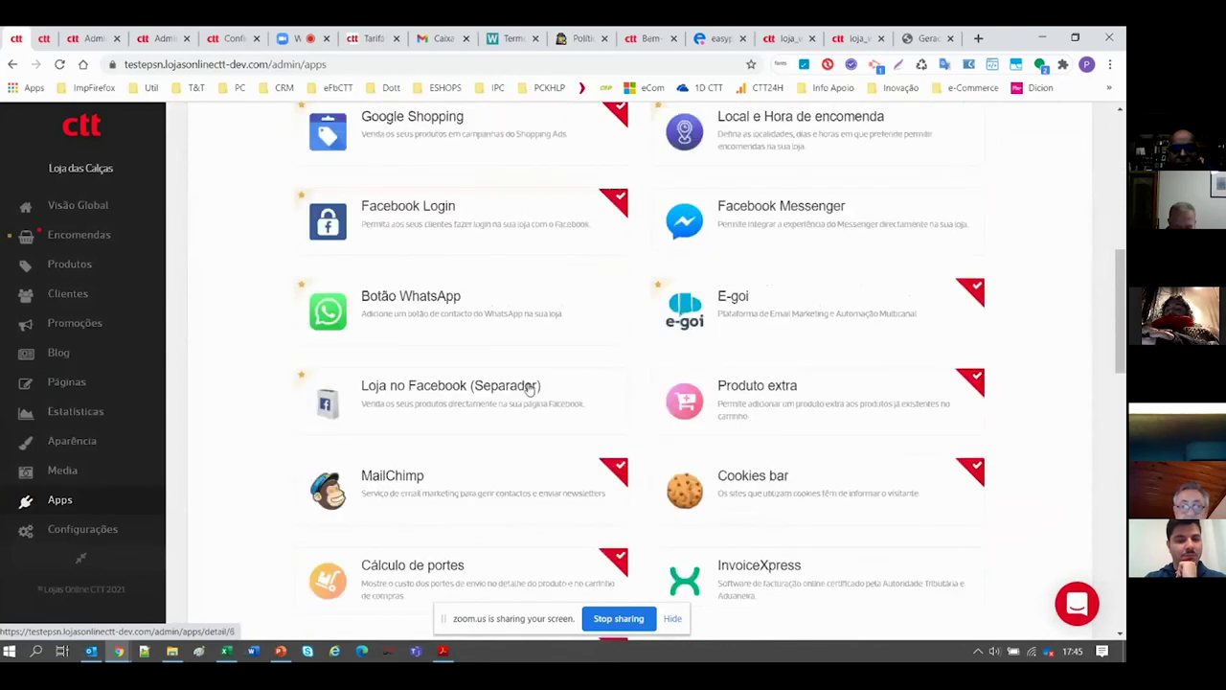
{"action": "scroll", "coordinate": [529, 388], "scroll_direction": "down", "scroll_amount": 4}
{"action": "scroll", "coordinate": [529, 389], "scroll_direction": "down", "scroll_amount": 3}
{"action": "scroll", "coordinate": [525, 387], "scroll_direction": "down", "scroll_amount": 2}
Step: Check the store's Configurações and open the live Loja das Calças storefront in a new tab
{"action": "scroll", "coordinate": [517, 316], "scroll_direction": "up", "scroll_amount": 3}
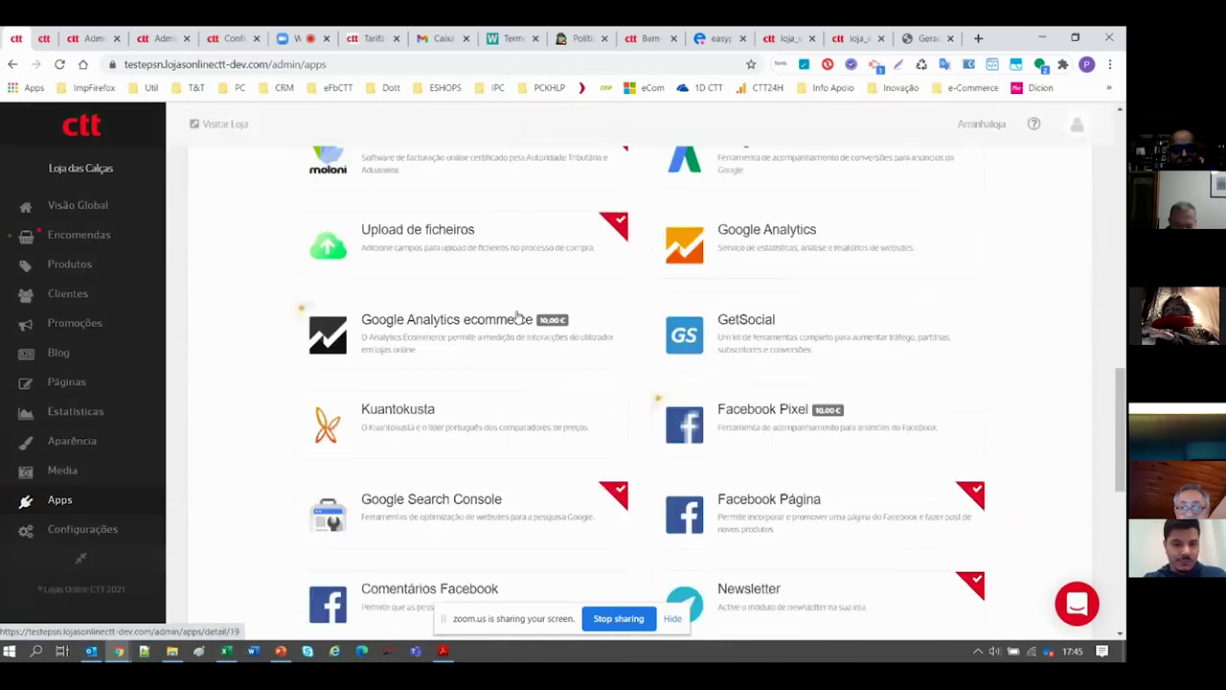
{"action": "scroll", "coordinate": [517, 316], "scroll_direction": "up", "scroll_amount": 14}
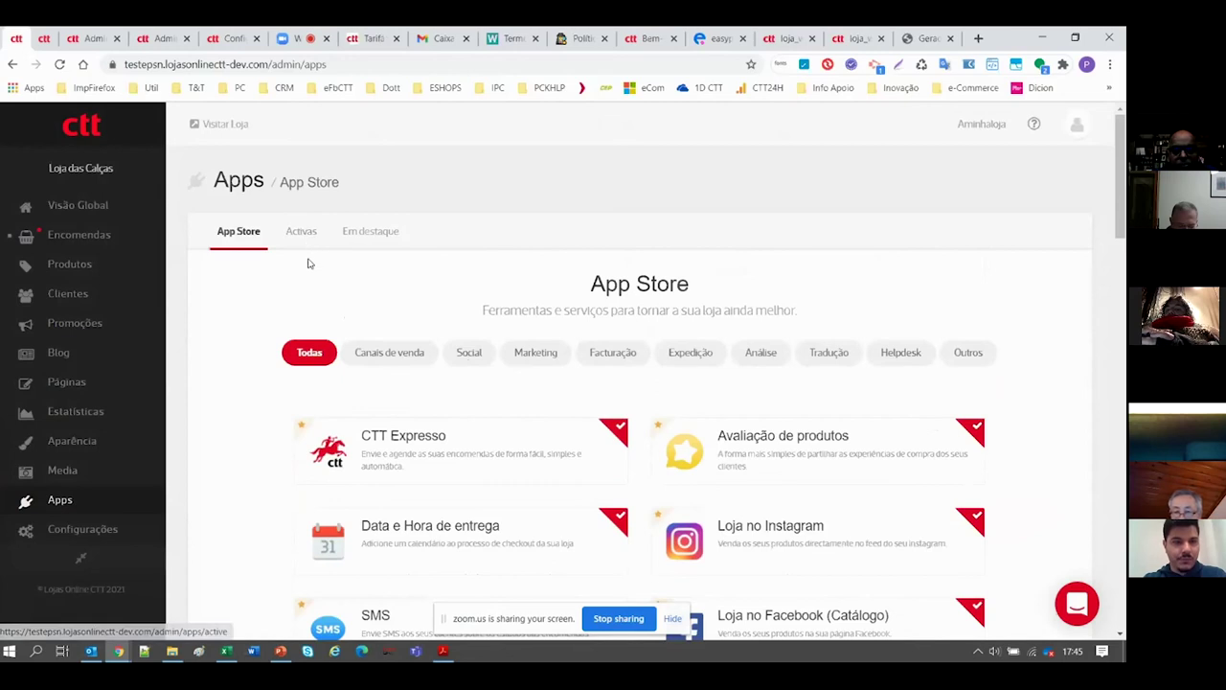
{"action": "left_click", "coordinate": [91, 532]}
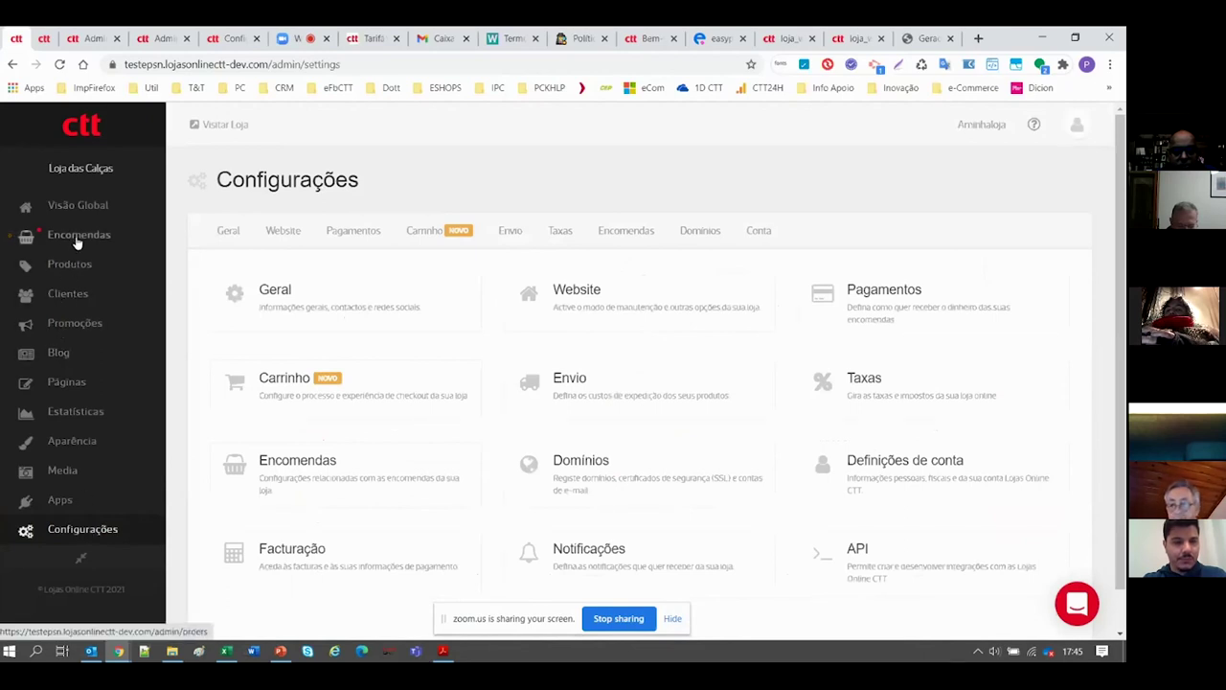
{"action": "left_click", "coordinate": [214, 128]}
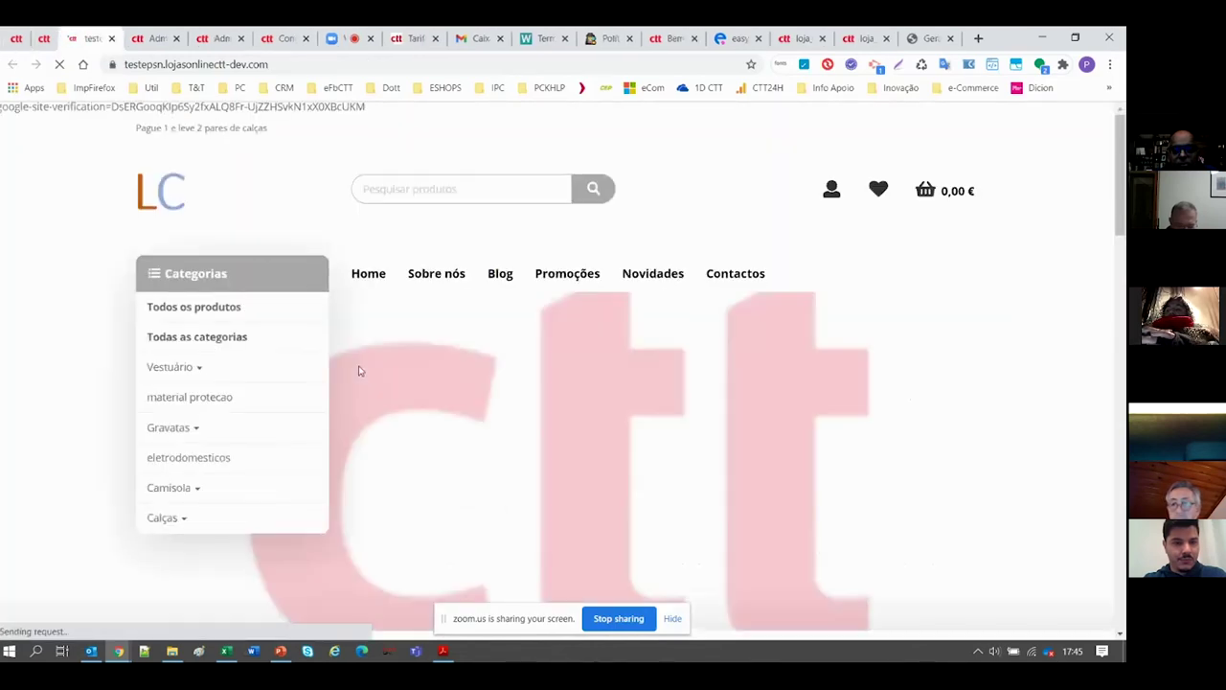
Step: Add the Calça de Fazenda de Lã to the cart and start checkout
{"action": "scroll", "coordinate": [594, 447], "scroll_direction": "down", "scroll_amount": 10}
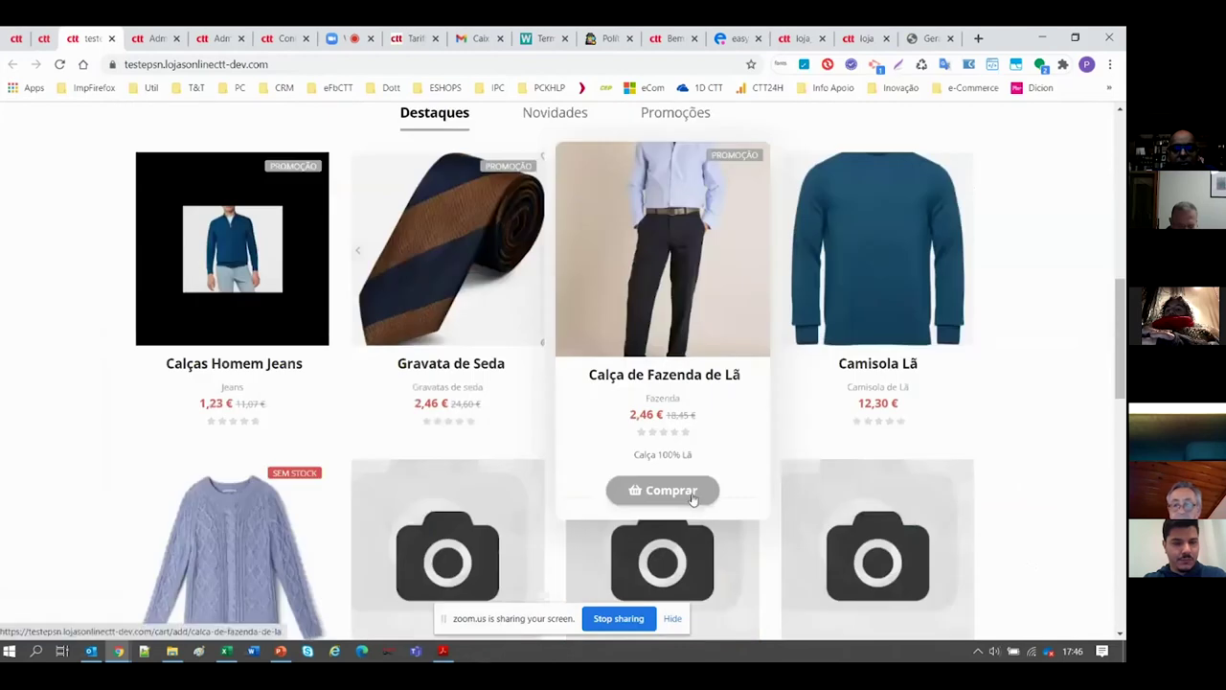
{"action": "left_click", "coordinate": [692, 490]}
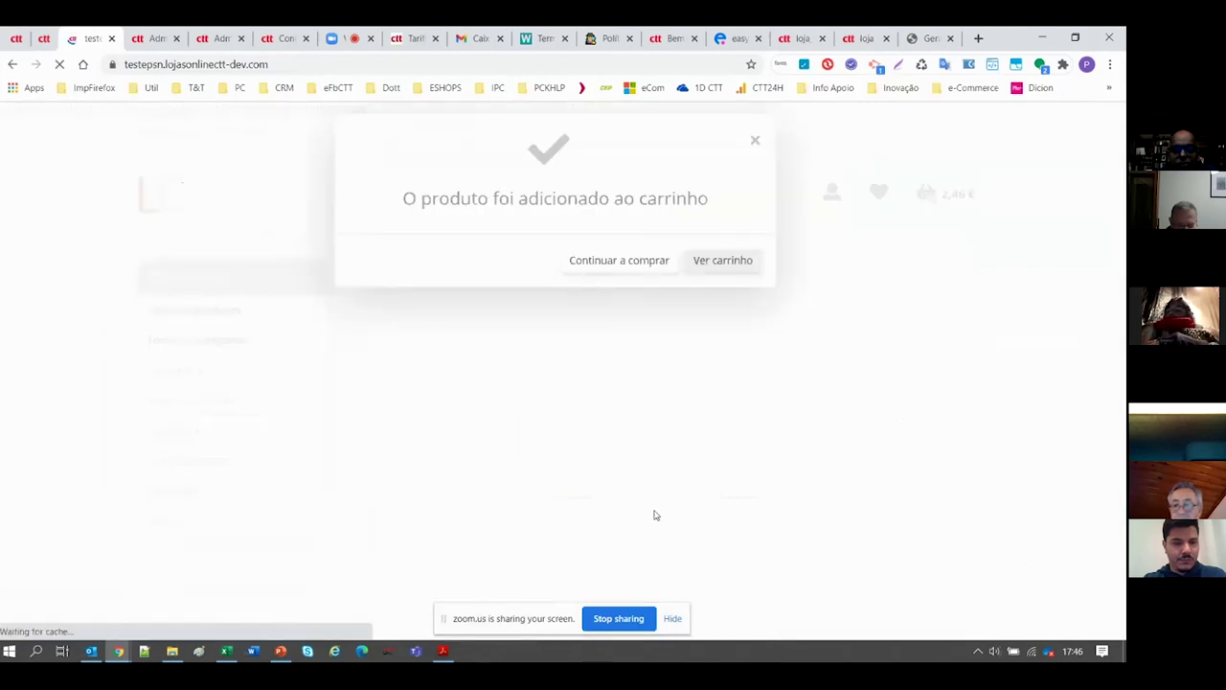
{"action": "left_click", "coordinate": [719, 271]}
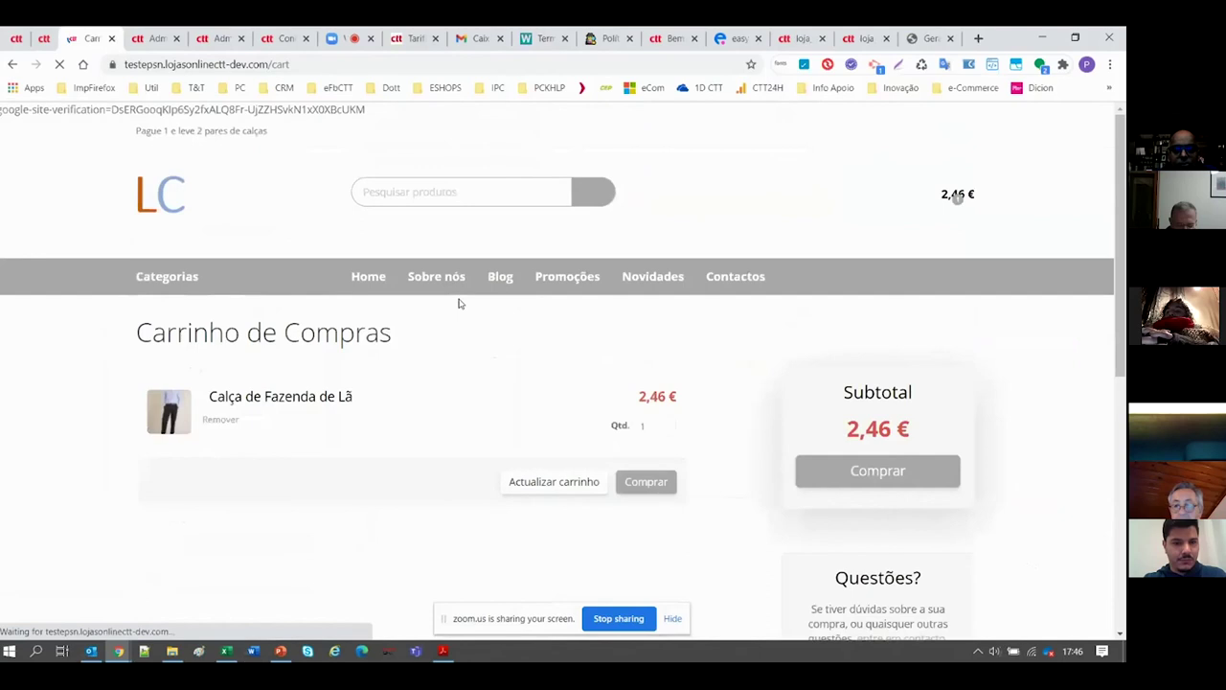
{"action": "left_click", "coordinate": [898, 470]}
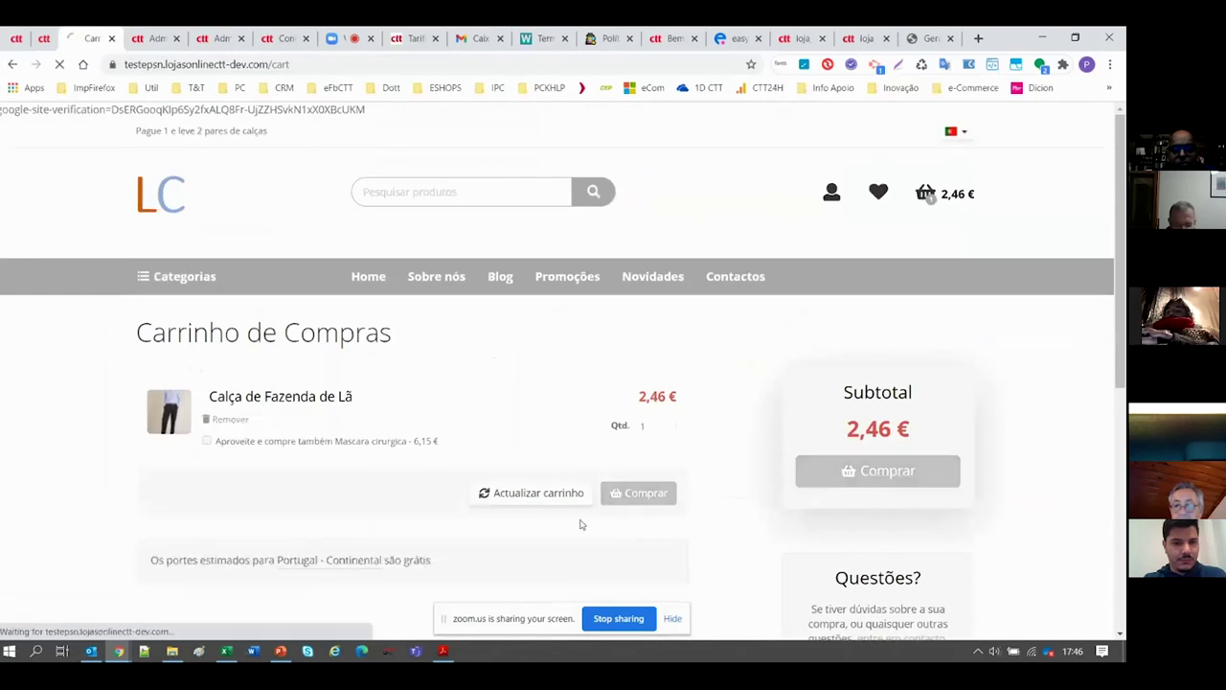
Step: Fill the customer's e-mail and shipping address from saved entries and continue to shipping
{"action": "scroll", "coordinate": [282, 473], "scroll_direction": "down", "scroll_amount": 2}
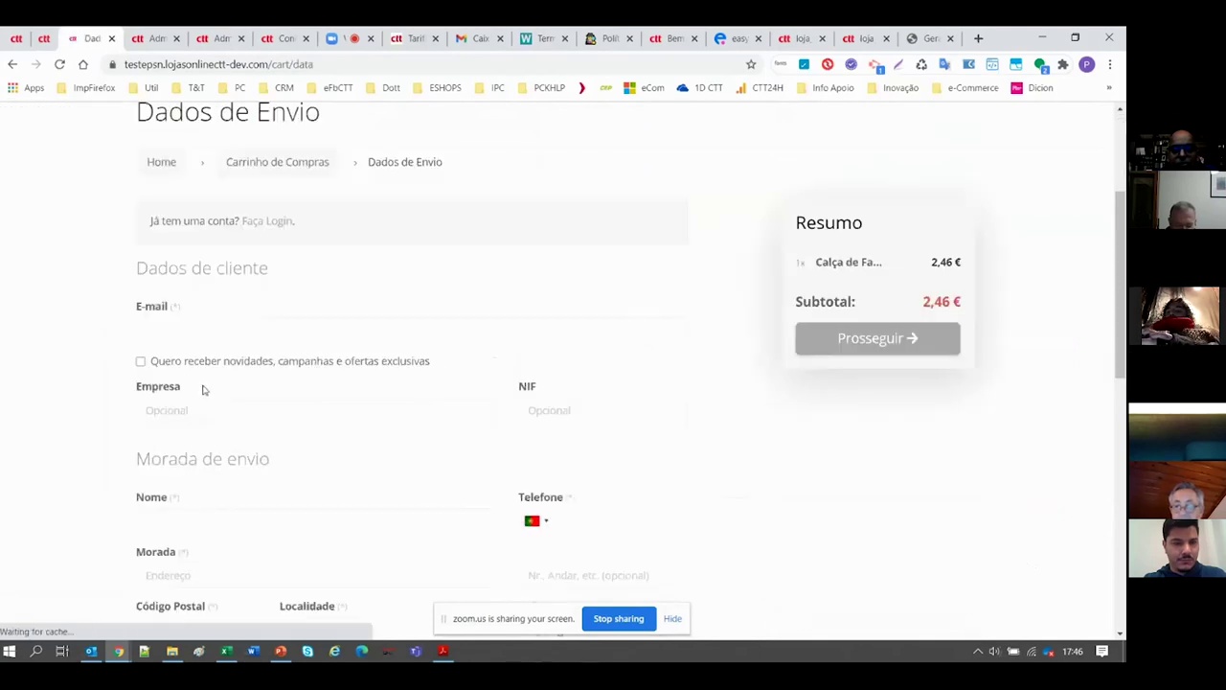
{"action": "left_click", "coordinate": [195, 409]}
{"action": "left_click", "coordinate": [184, 333]}
{"action": "left_click", "coordinate": [139, 330]}
{"action": "left_click", "coordinate": [165, 361]}
{"action": "left_click", "coordinate": [182, 514]}
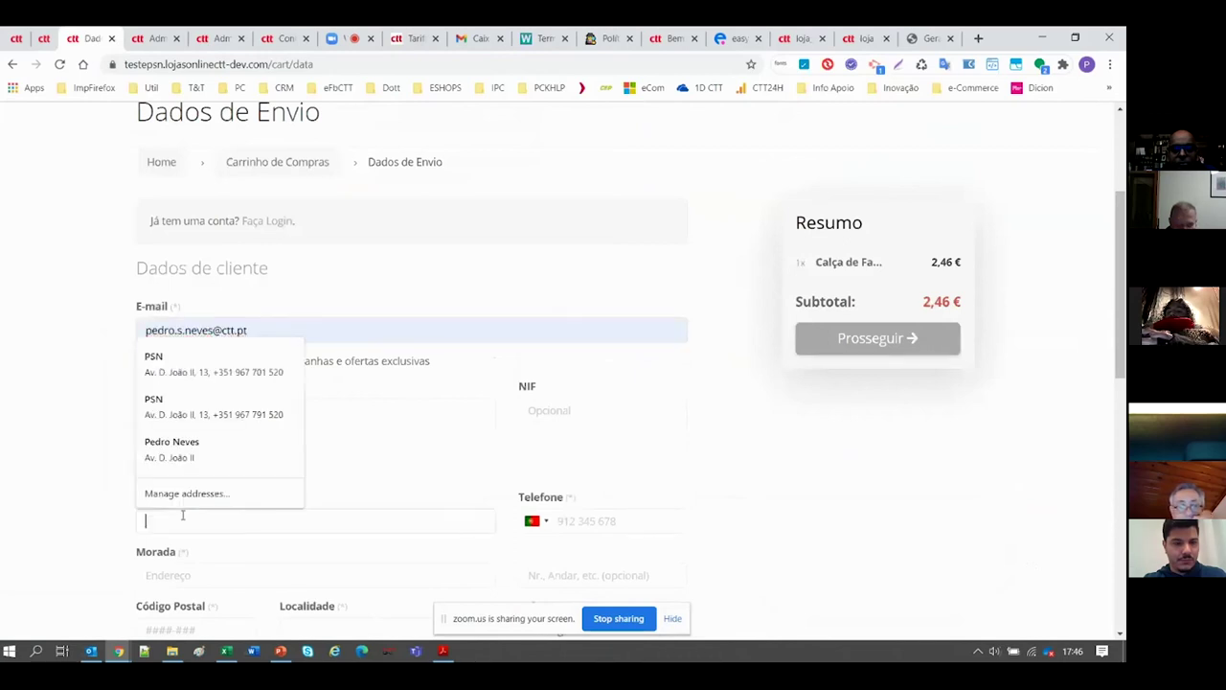
{"action": "left_click", "coordinate": [153, 362]}
{"action": "scroll", "coordinate": [536, 509], "scroll_direction": "down", "scroll_amount": 2}
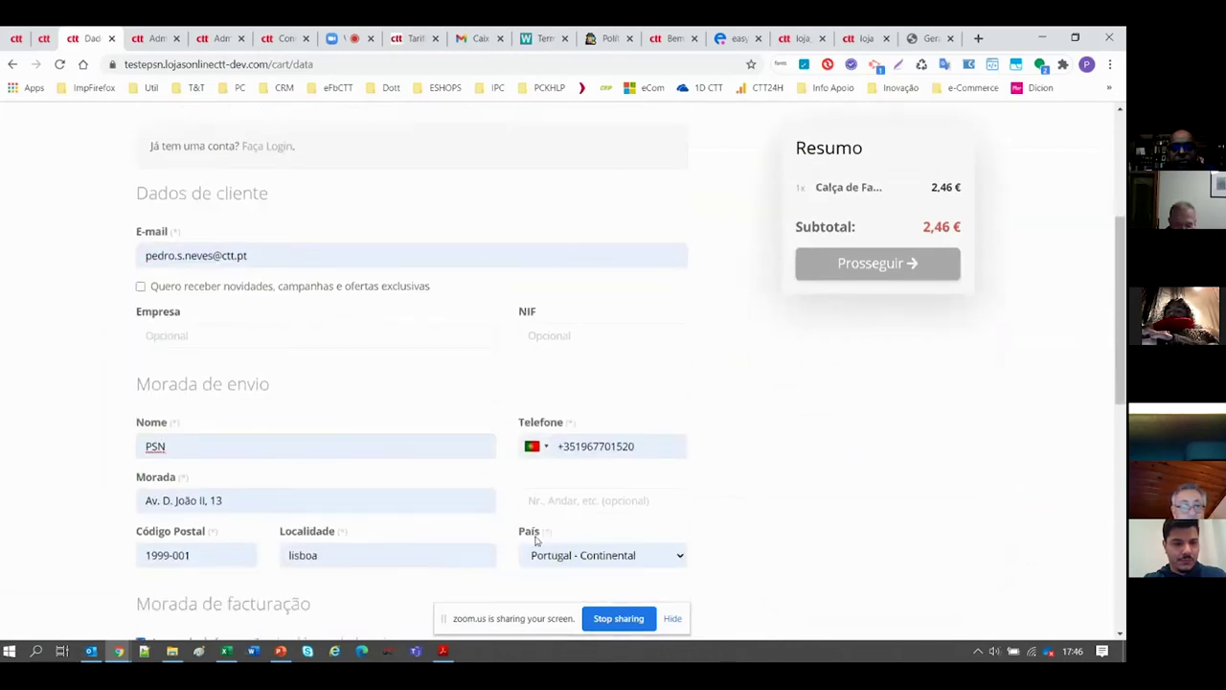
{"action": "scroll", "coordinate": [480, 489], "scroll_direction": "down", "scroll_amount": 2}
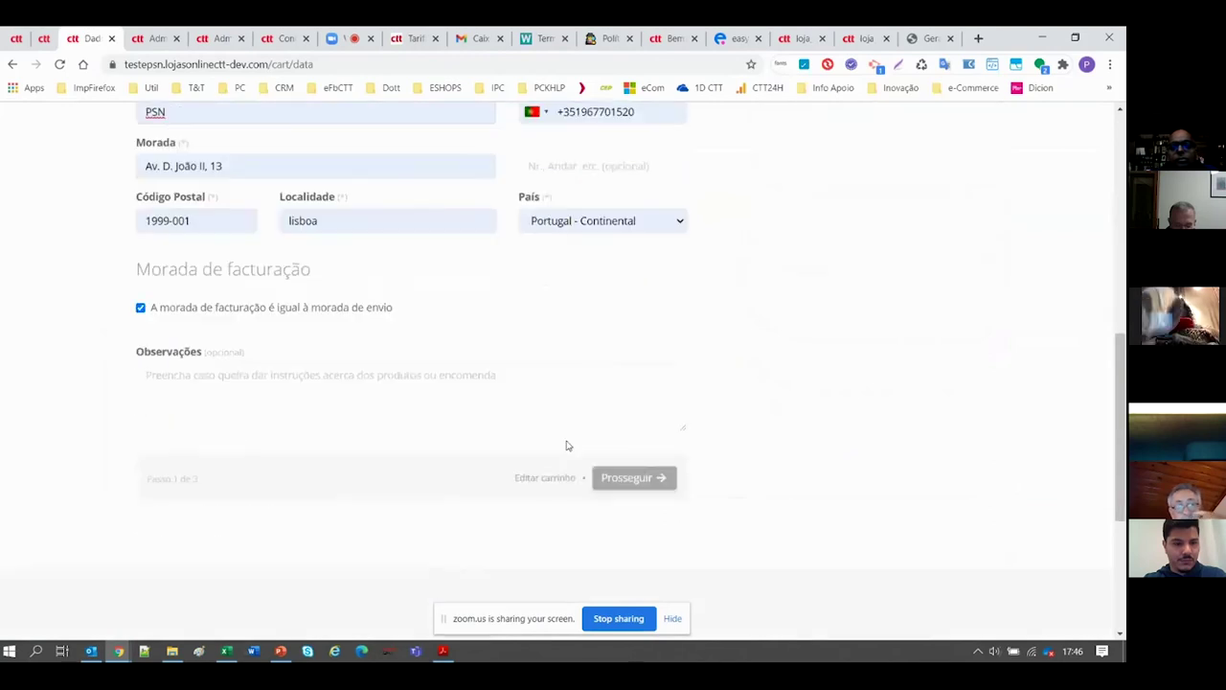
{"action": "scroll", "coordinate": [657, 389], "scroll_direction": "up", "scroll_amount": 5}
{"action": "left_click", "coordinate": [874, 410]}
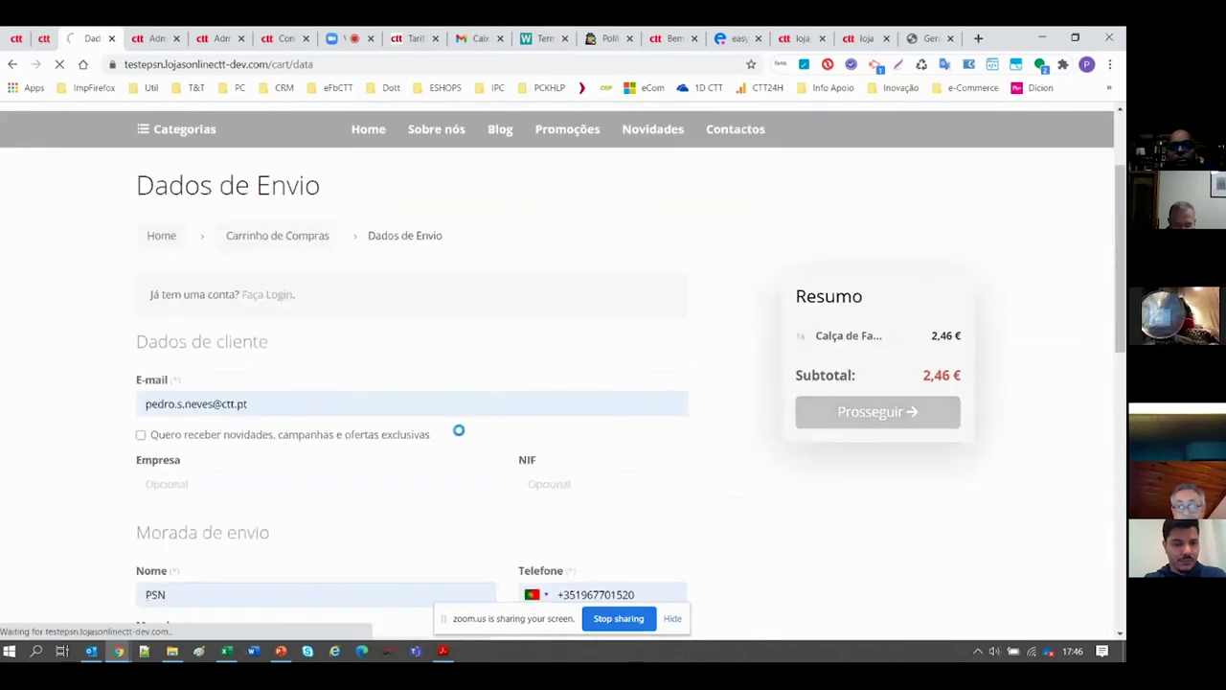
Step: Enter the test credit card number and expiry date and submit the payment
{"action": "scroll", "coordinate": [277, 518], "scroll_direction": "down", "scroll_amount": 3}
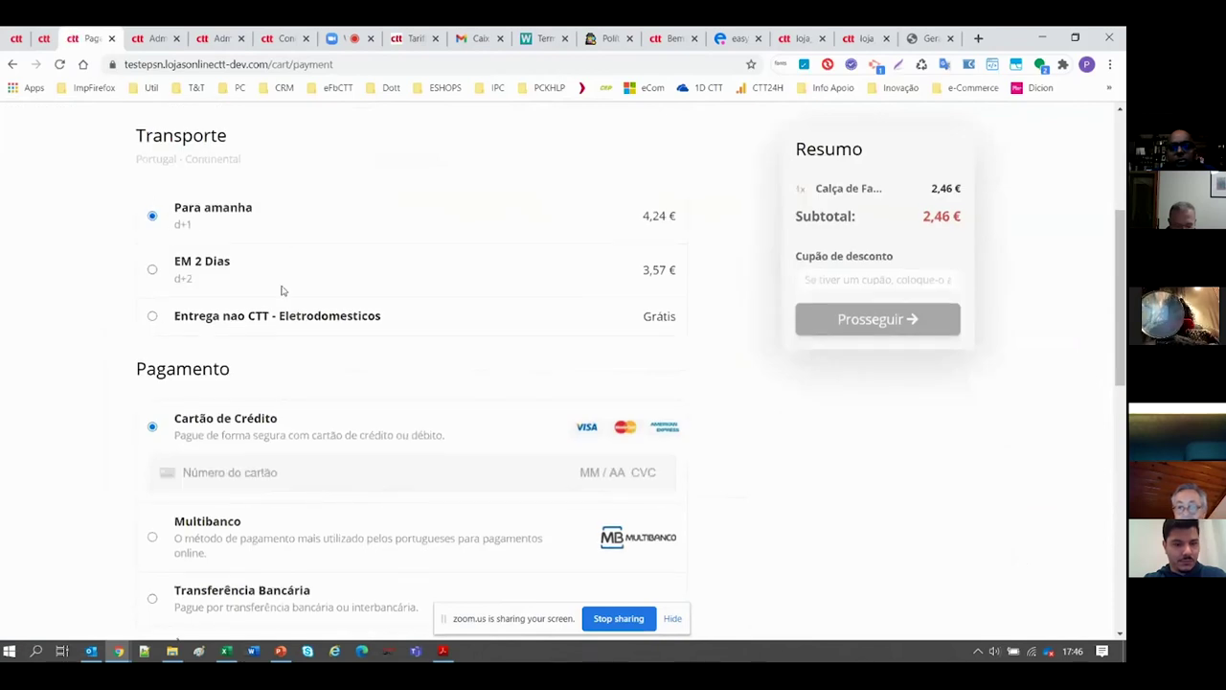
{"action": "scroll", "coordinate": [258, 423], "scroll_direction": "down", "scroll_amount": 1}
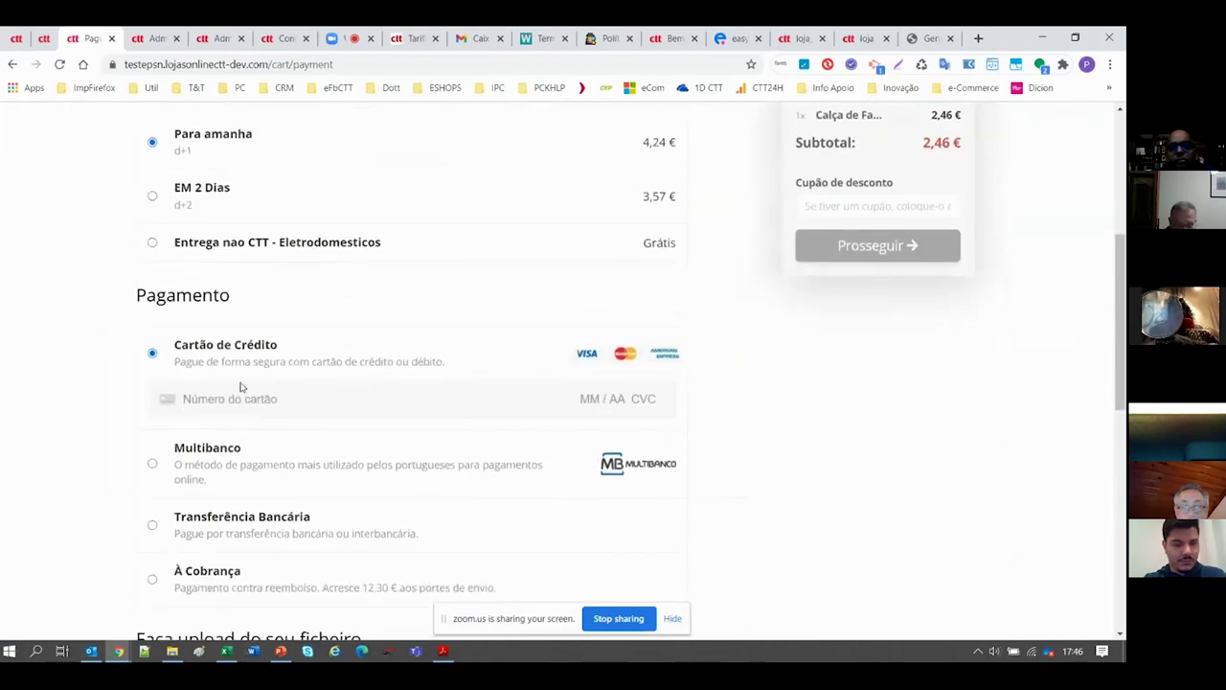
{"action": "left_click", "coordinate": [238, 400]}
{"action": "type", "text": "4242 42"}
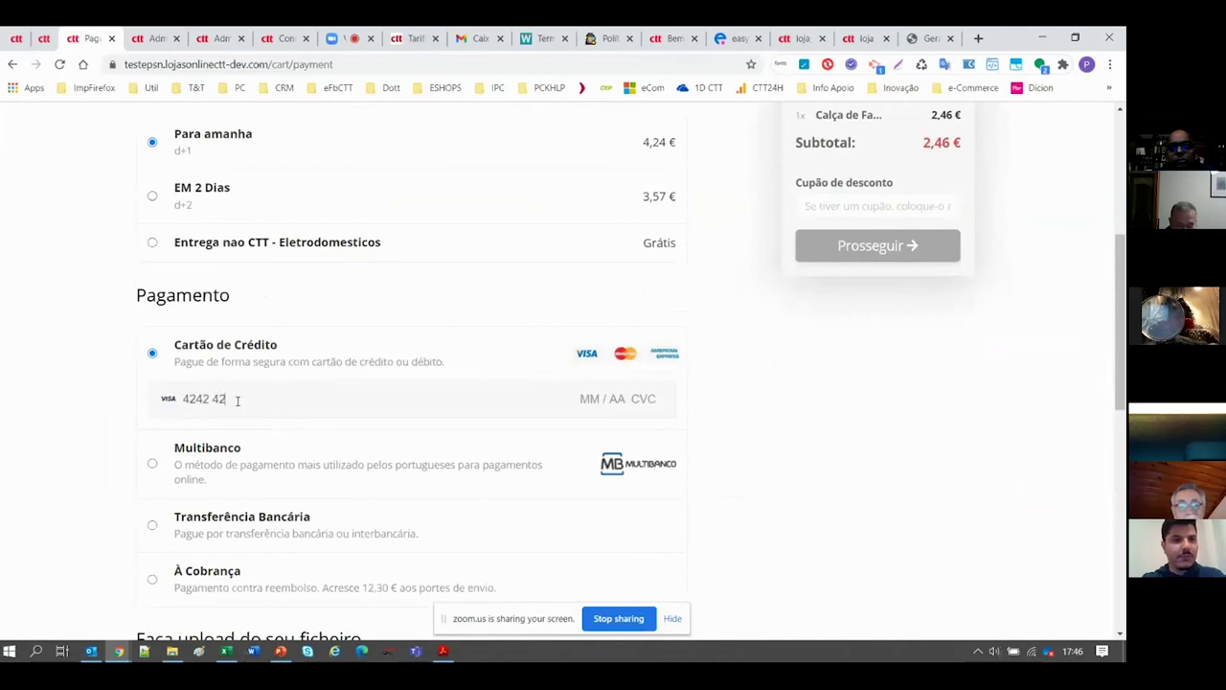
{"action": "type", "text": "42 4242 4242 04 / 22 111"}
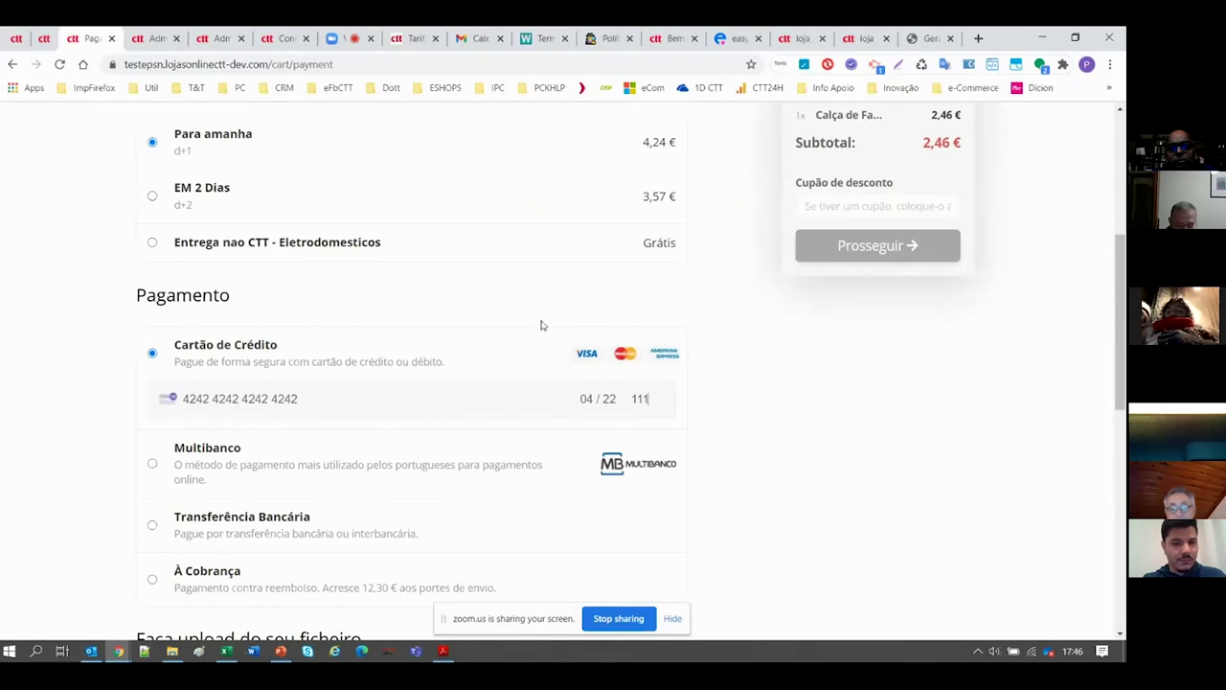
{"action": "left_click", "coordinate": [817, 253]}
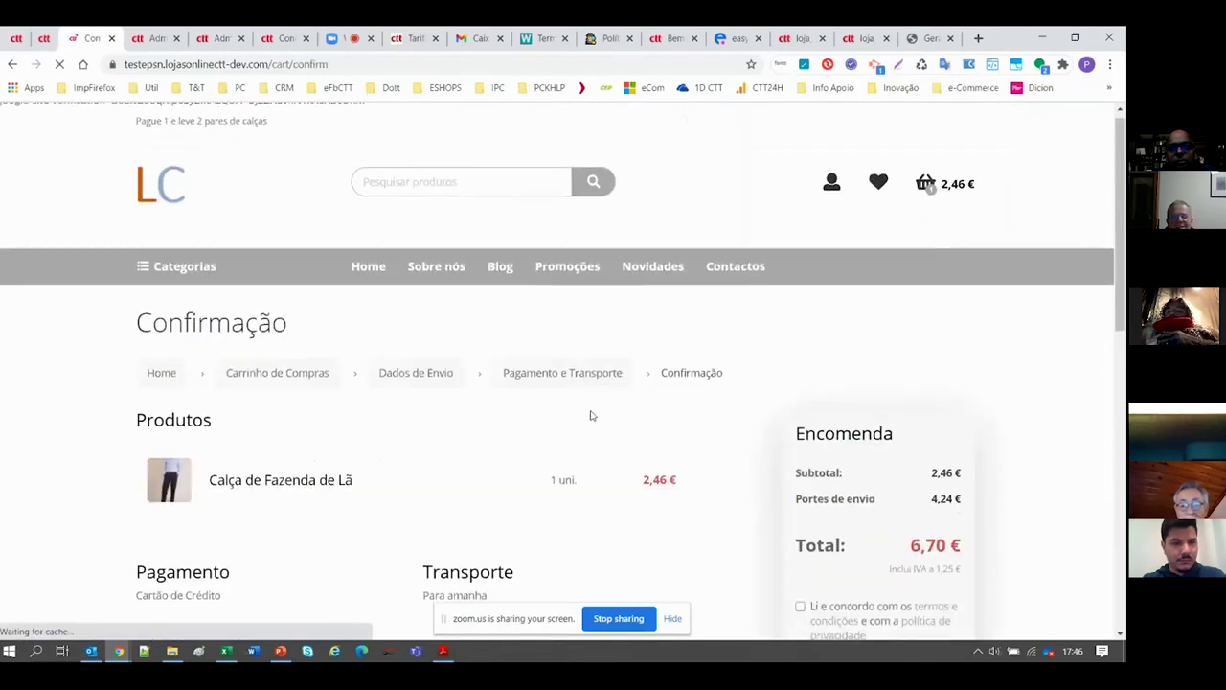
Step: Place the order and close the payment popup to see order #358 registered at 6,70 €
{"action": "scroll", "coordinate": [613, 419], "scroll_direction": "down", "scroll_amount": 2}
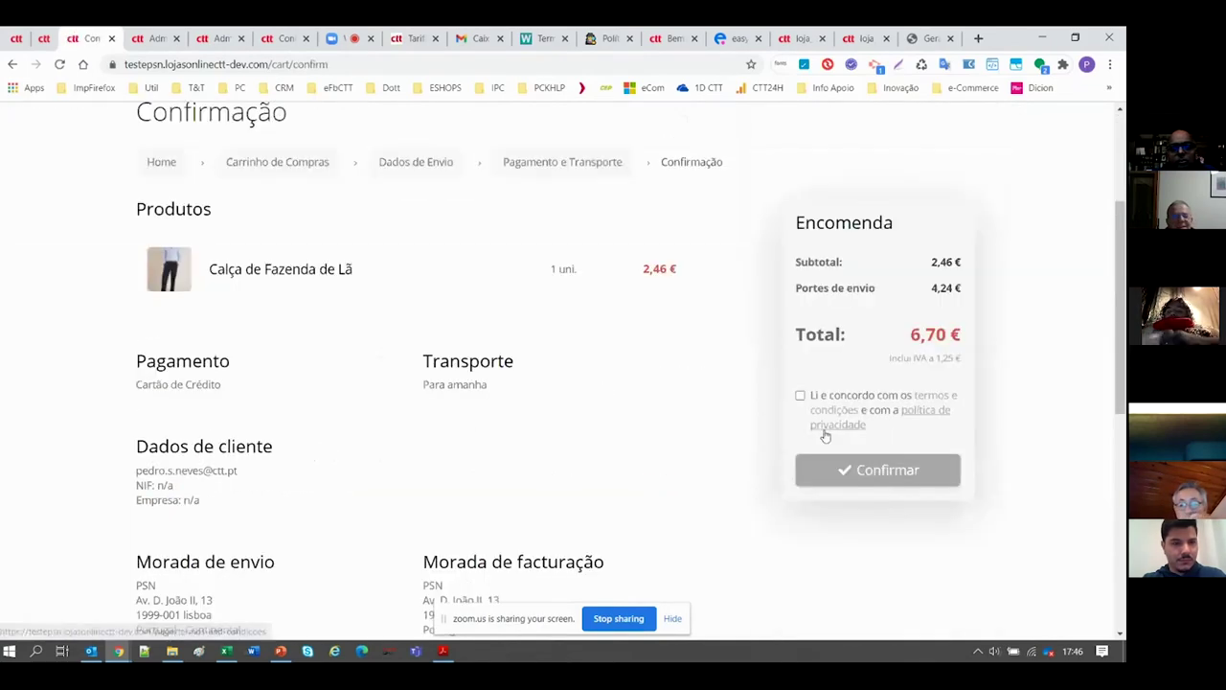
{"action": "left_click", "coordinate": [851, 480]}
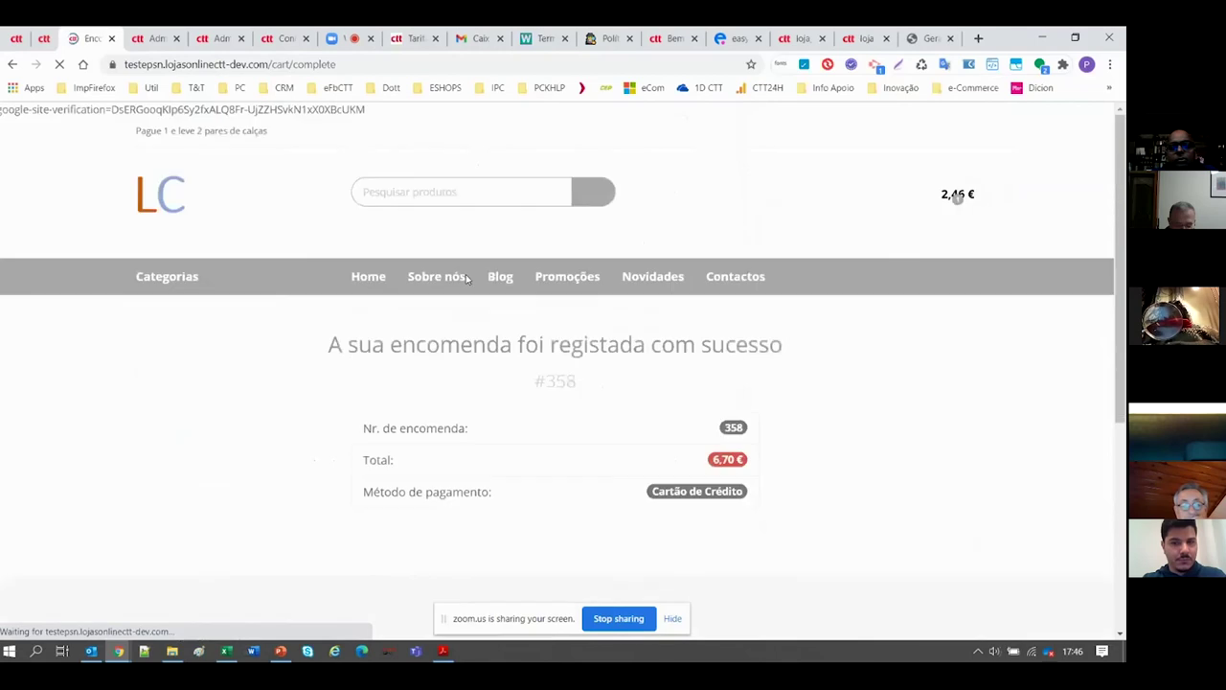
{"action": "left_click", "coordinate": [747, 273]}
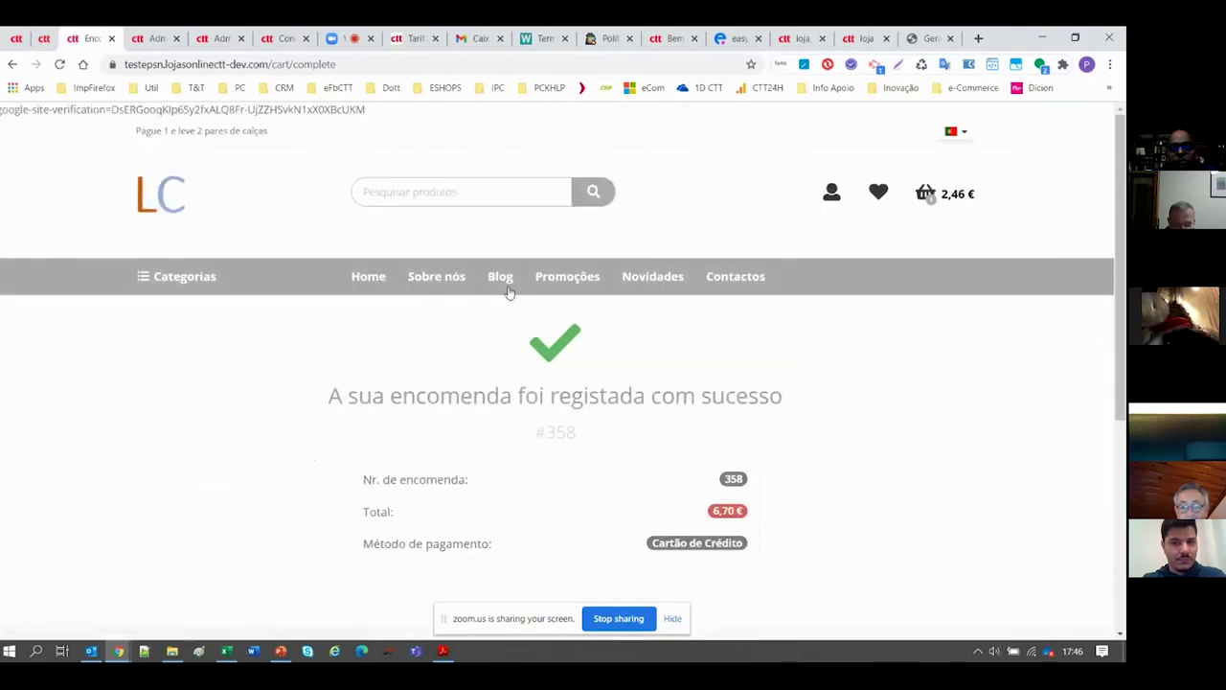
{"action": "scroll", "coordinate": [589, 414], "scroll_direction": "down", "scroll_amount": 4}
{"action": "scroll", "coordinate": [585, 408], "scroll_direction": "up", "scroll_amount": 3}
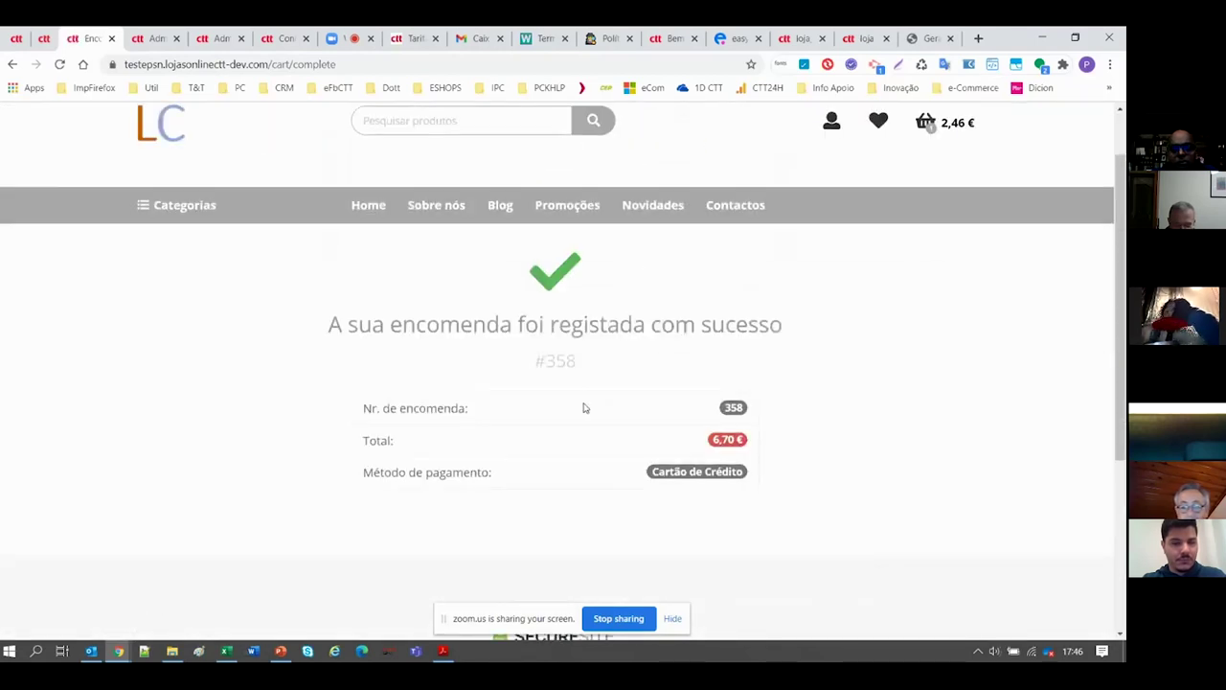
Step: Open order #358 from the admin Encomendas list and scroll through its paid, processing details
{"action": "left_click", "coordinate": [16, 39]}
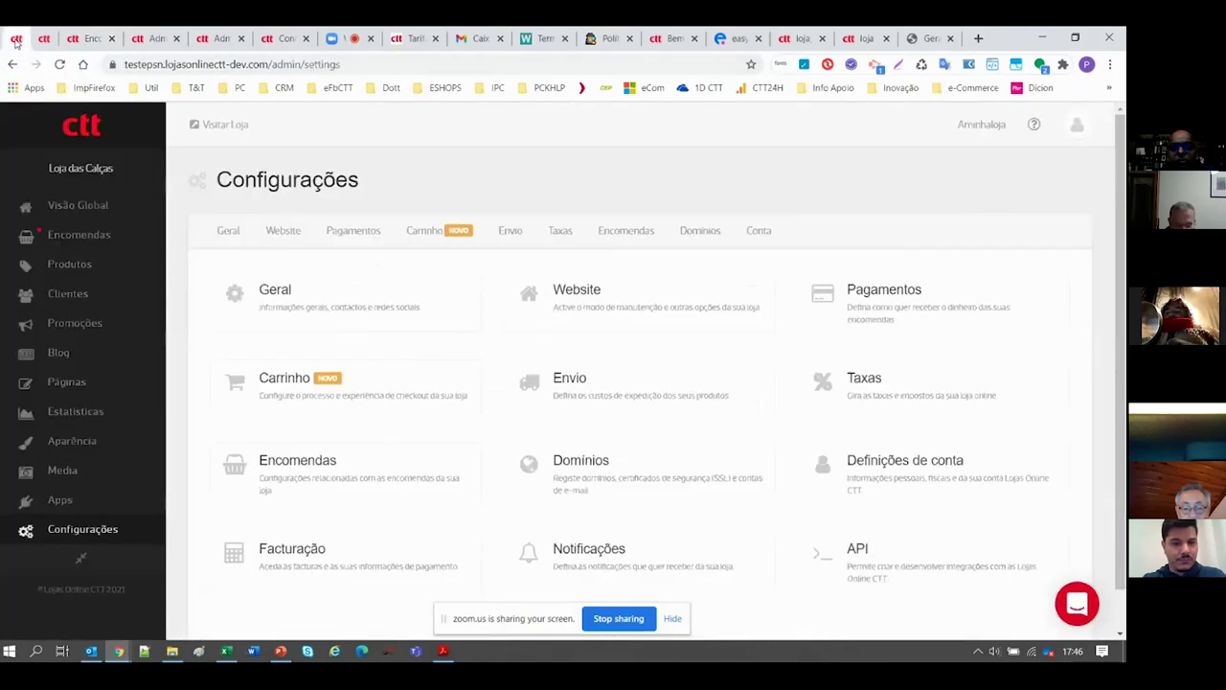
{"action": "left_click", "coordinate": [97, 240]}
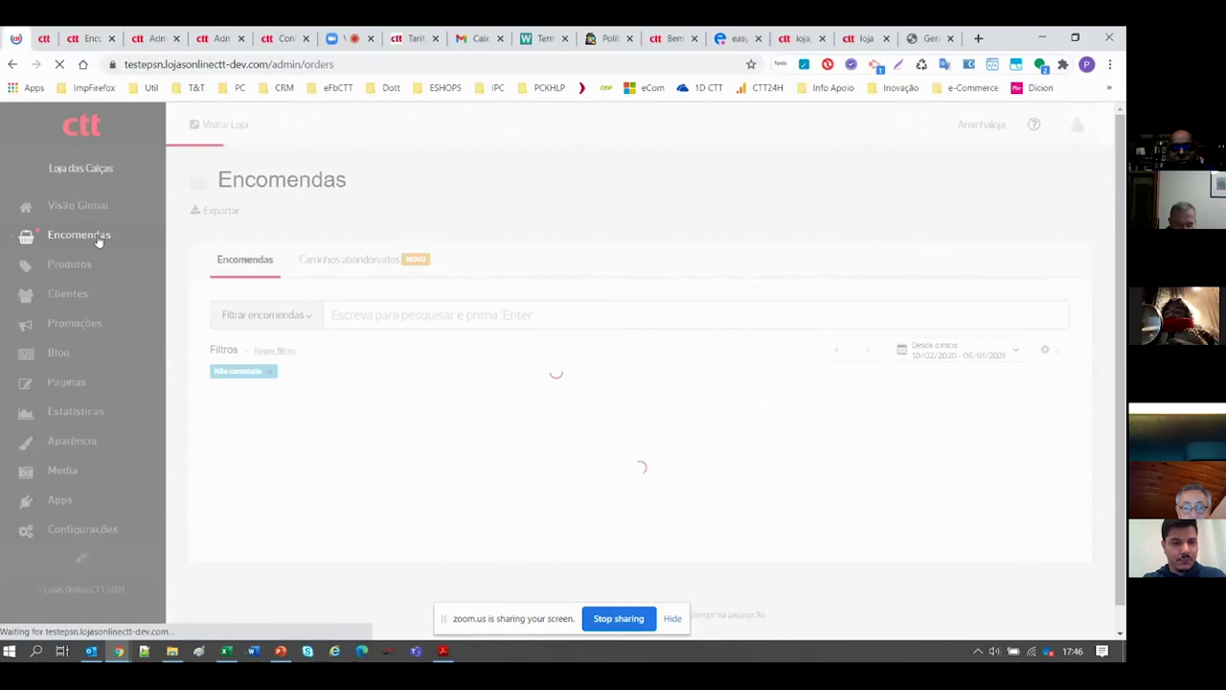
{"action": "scroll", "coordinate": [310, 410], "scroll_direction": "down", "scroll_amount": 3}
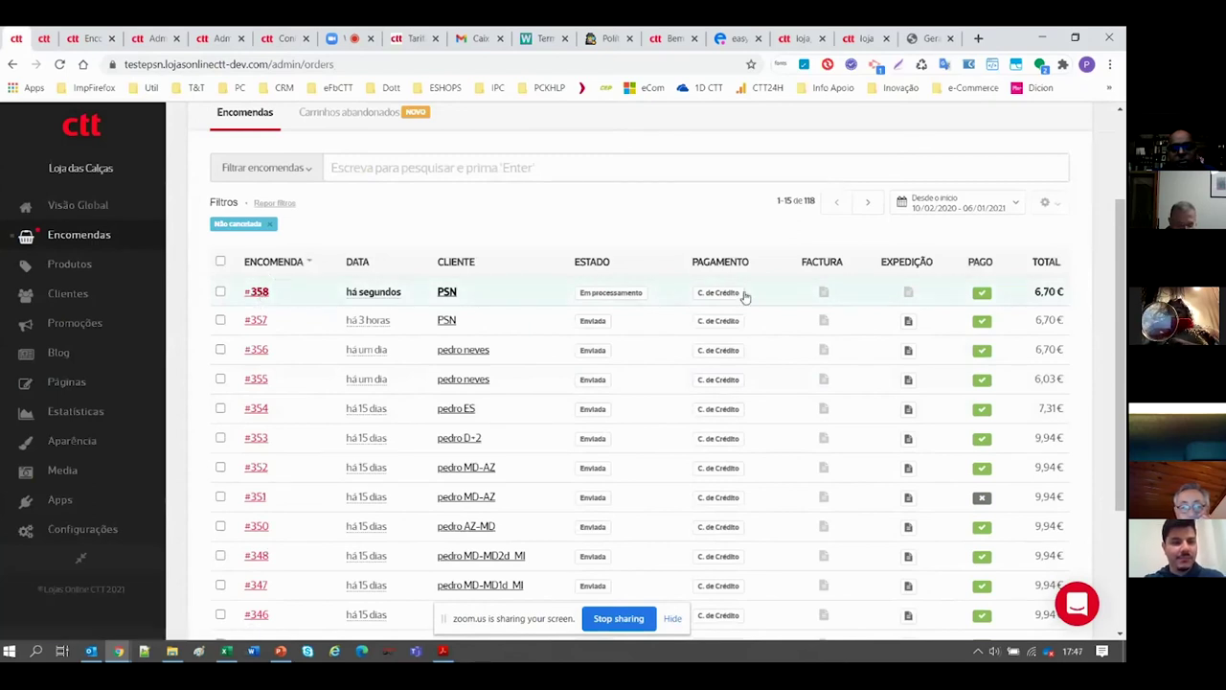
{"action": "left_click", "coordinate": [257, 292]}
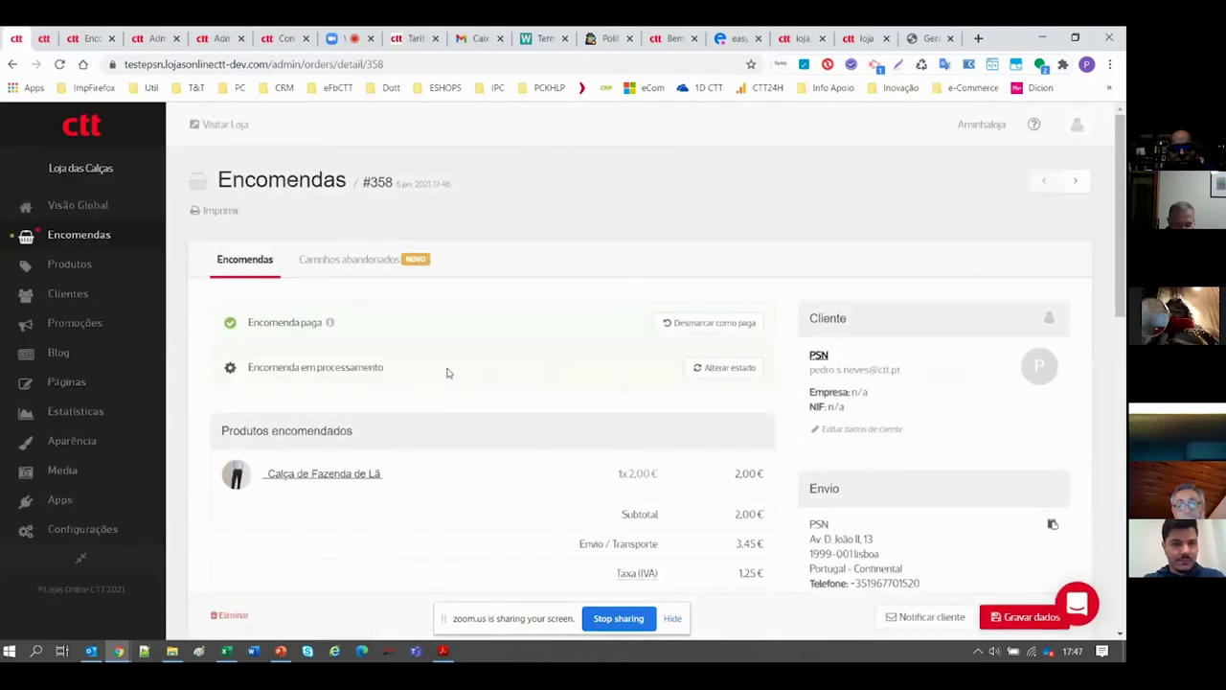
{"action": "scroll", "coordinate": [447, 373], "scroll_direction": "down", "scroll_amount": 3}
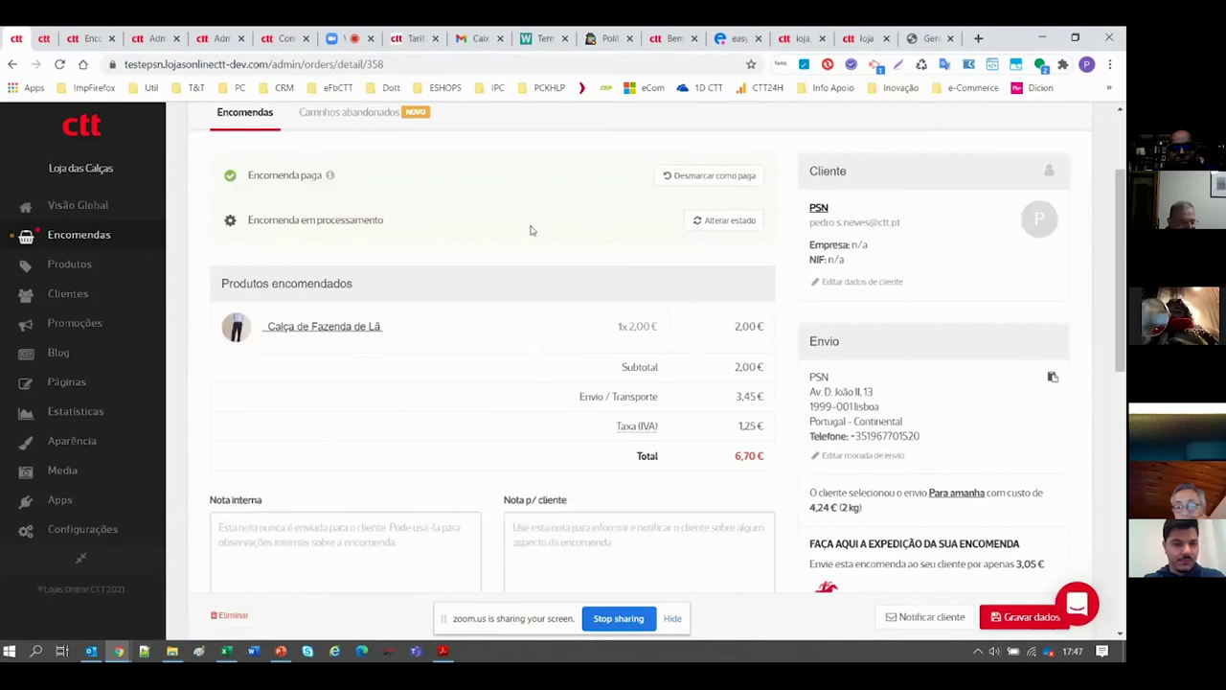
{"action": "scroll", "coordinate": [733, 412], "scroll_direction": "down", "scroll_amount": 2}
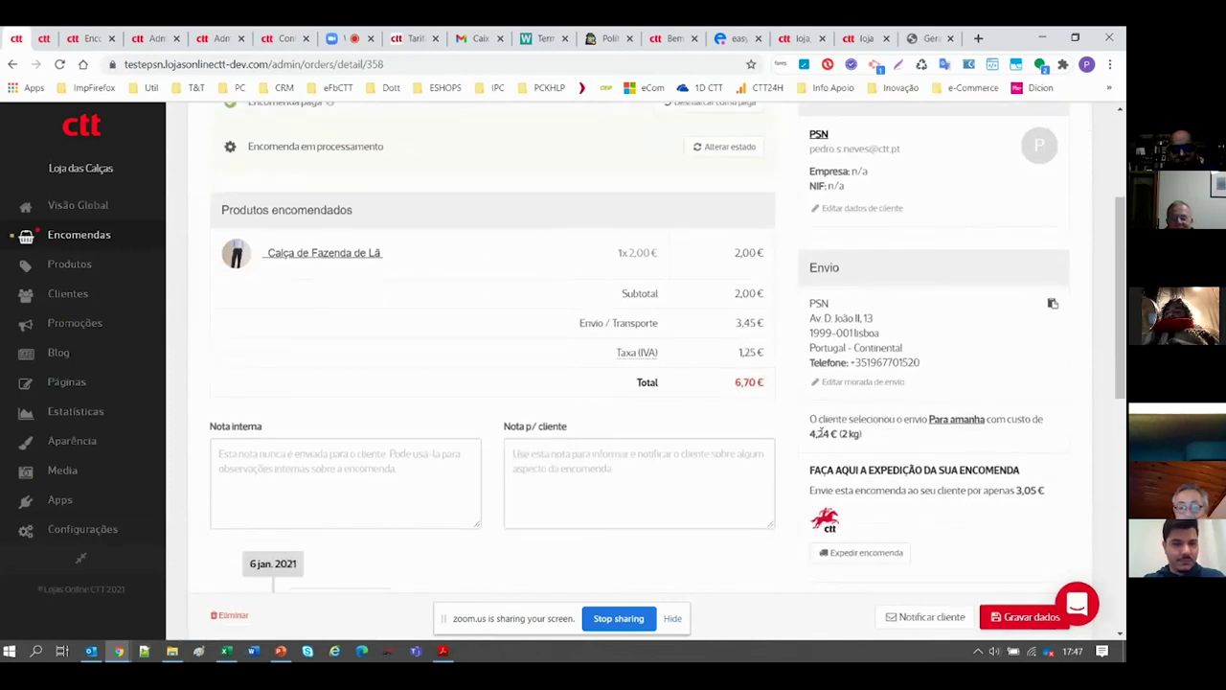
{"action": "scroll", "coordinate": [822, 434], "scroll_direction": "down", "scroll_amount": 3}
Step: Start shipping order #358 from Loja A with the Em 2 dias service and pickup at the premises
{"action": "left_click", "coordinate": [863, 407]}
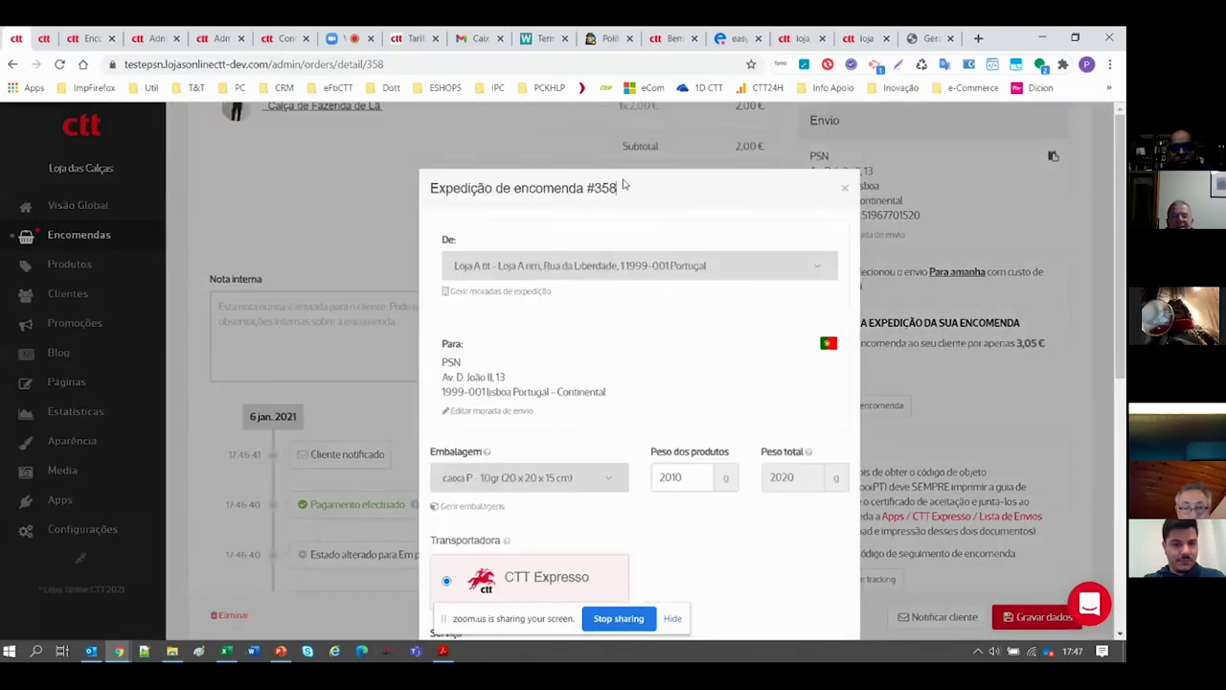
{"action": "left_click", "coordinate": [686, 265]}
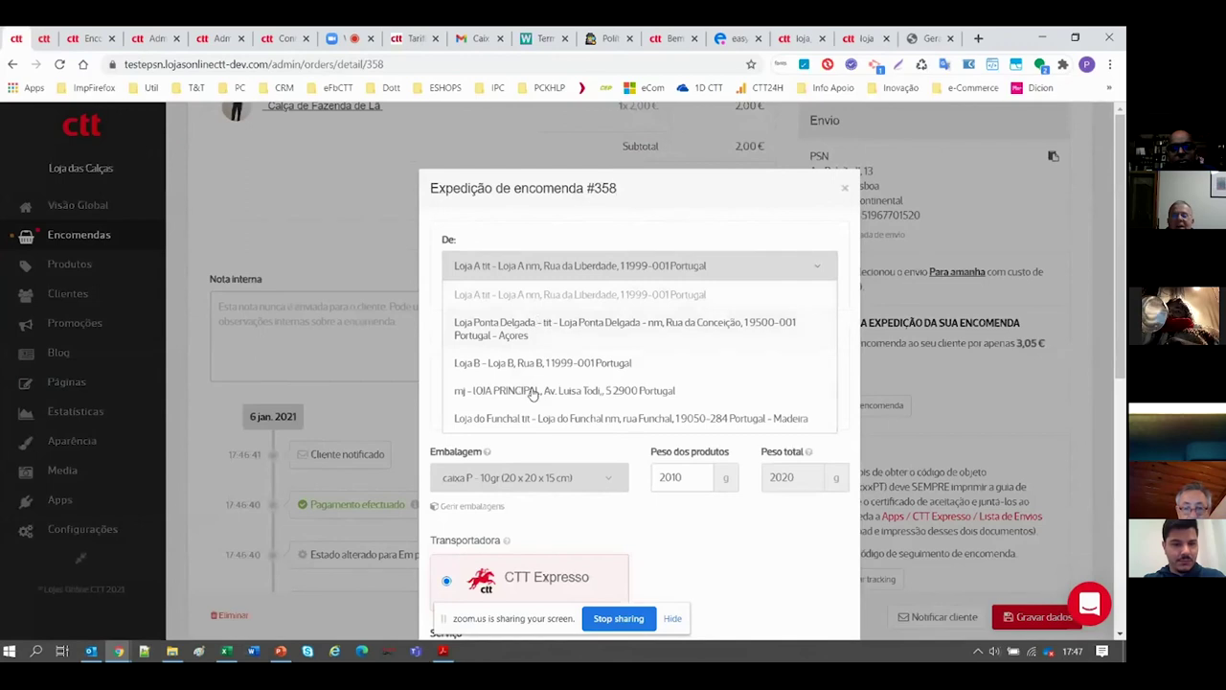
{"action": "left_click", "coordinate": [595, 226]}
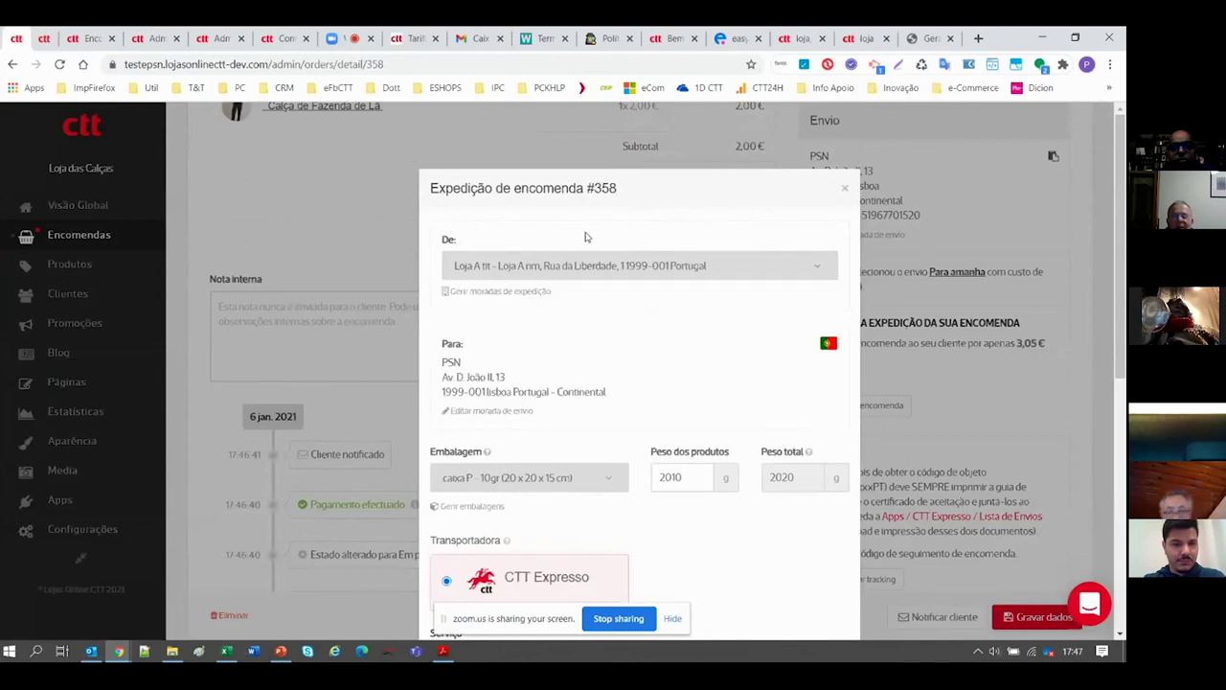
{"action": "scroll", "coordinate": [515, 360], "scroll_direction": "down", "scroll_amount": 3}
{"action": "scroll", "coordinate": [518, 354], "scroll_direction": "down", "scroll_amount": 1}
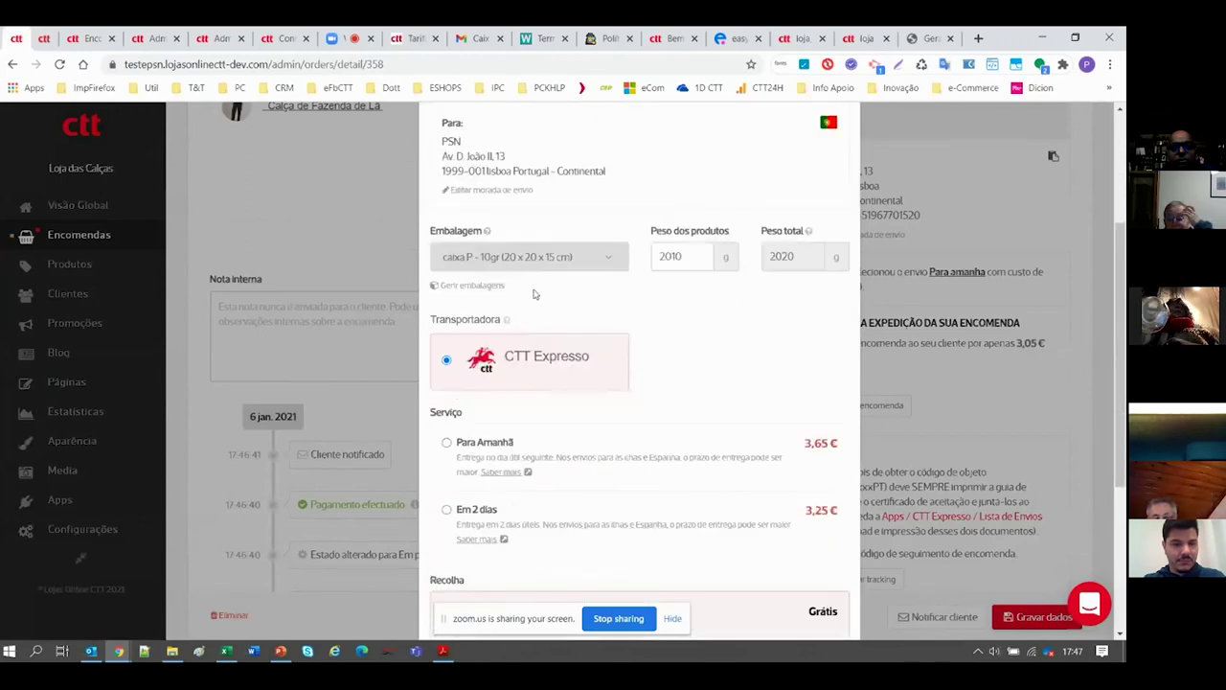
{"action": "left_click", "coordinate": [447, 444]}
{"action": "scroll", "coordinate": [521, 438], "scroll_direction": "down", "scroll_amount": 3}
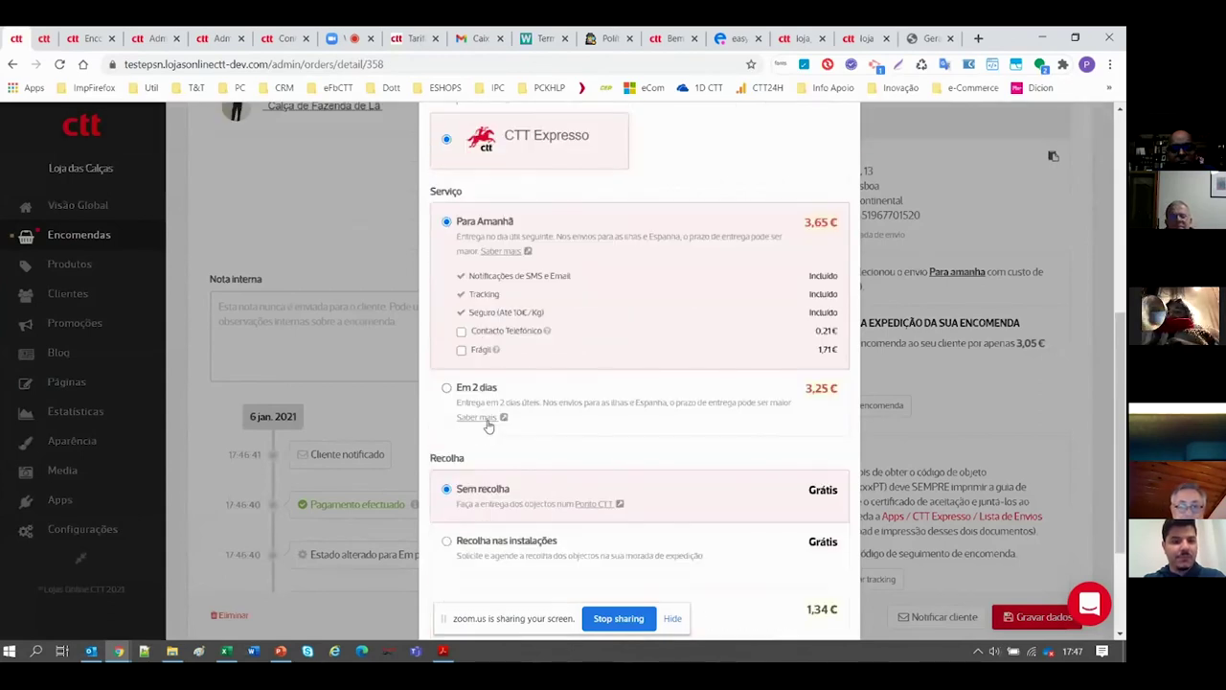
{"action": "left_click", "coordinate": [447, 388]}
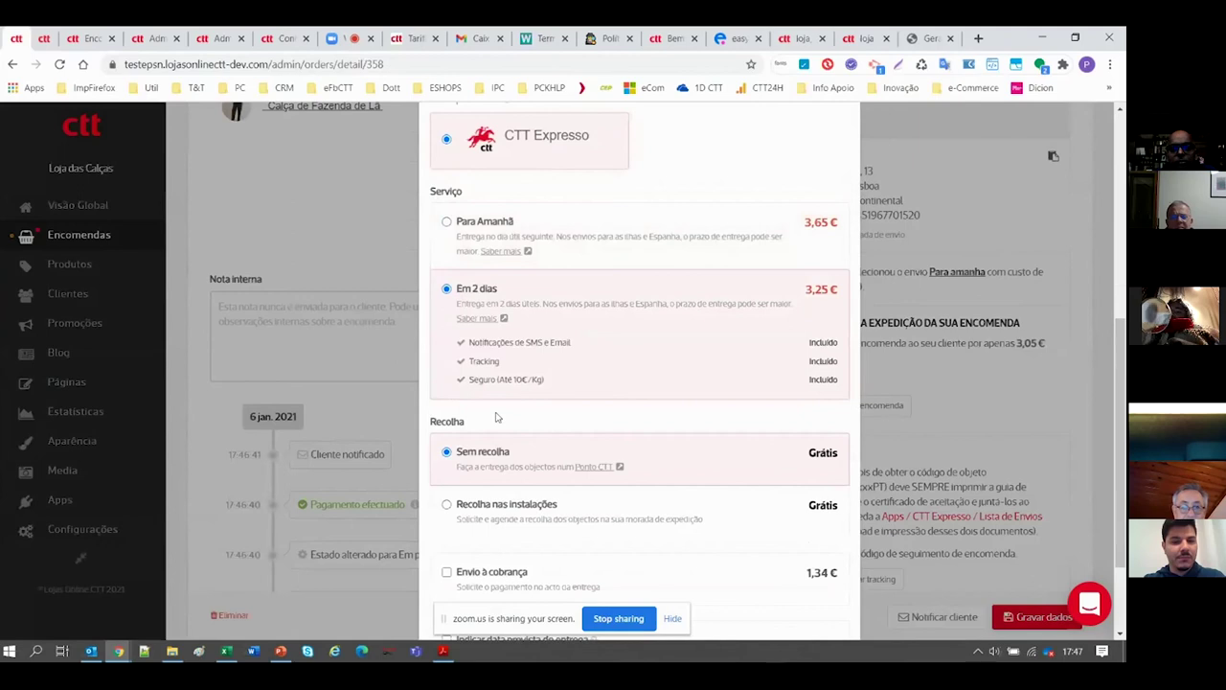
{"action": "scroll", "coordinate": [496, 416], "scroll_direction": "down", "scroll_amount": 2}
{"action": "left_click", "coordinate": [446, 375]}
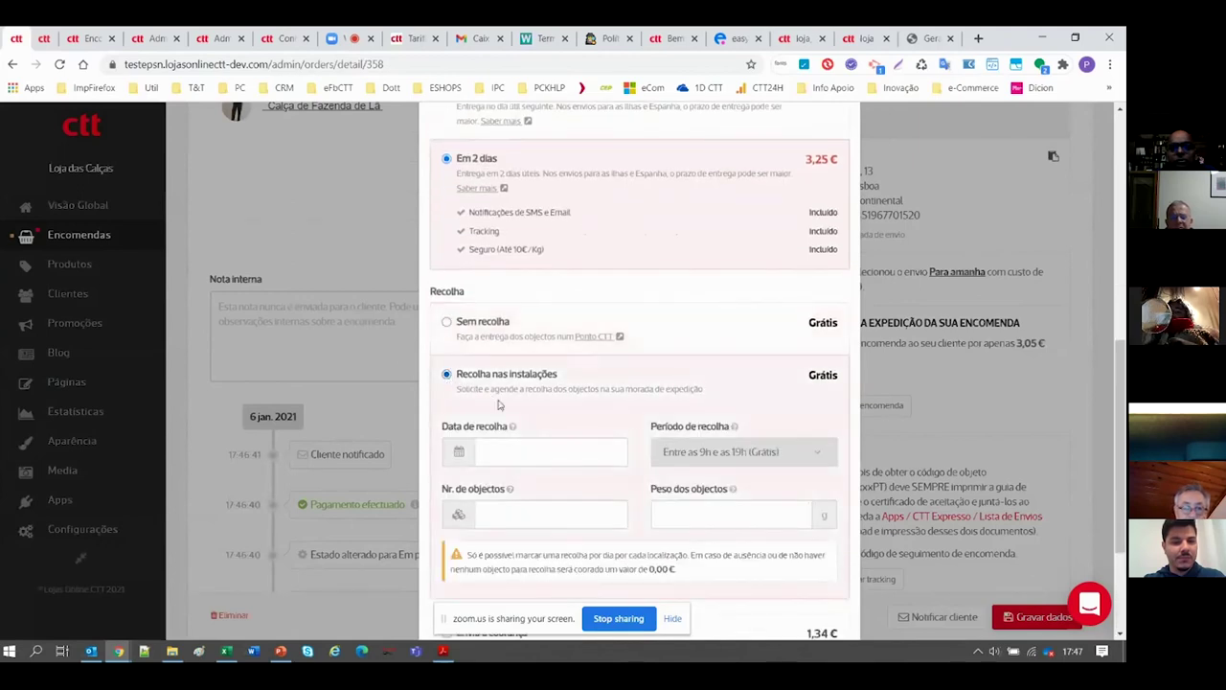
Step: Set the pickup date to 2021-01-07 with 1 object weighing 2020 g
{"action": "left_click", "coordinate": [526, 455]}
{"action": "left_click", "coordinate": [559, 332]}
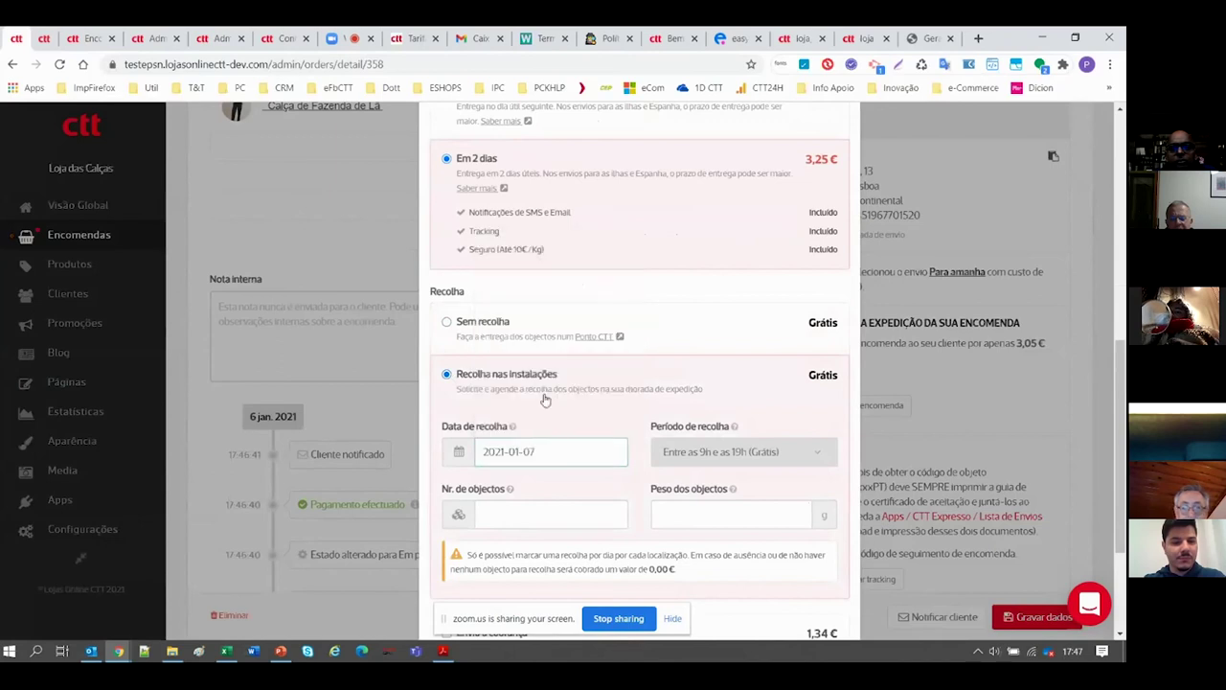
{"action": "left_click", "coordinate": [522, 515]}
{"action": "type", "text": "1"}
{"action": "left_click", "coordinate": [720, 515]}
{"action": "type", "text": "2020"}
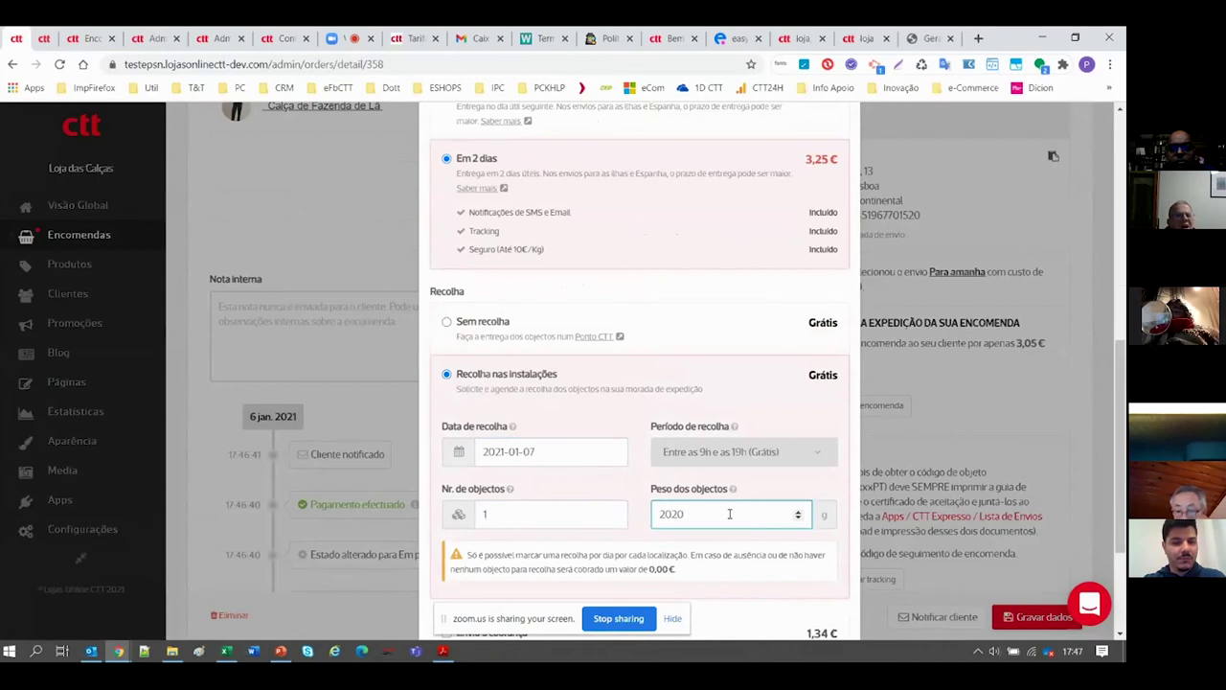
{"action": "scroll", "coordinate": [730, 514], "scroll_direction": "down", "scroll_amount": 3}
{"action": "scroll", "coordinate": [718, 506], "scroll_direction": "up", "scroll_amount": 1}
{"action": "type", "text": "20"}
{"action": "scroll", "coordinate": [1114, 387], "scroll_direction": "down", "scroll_amount": 1}
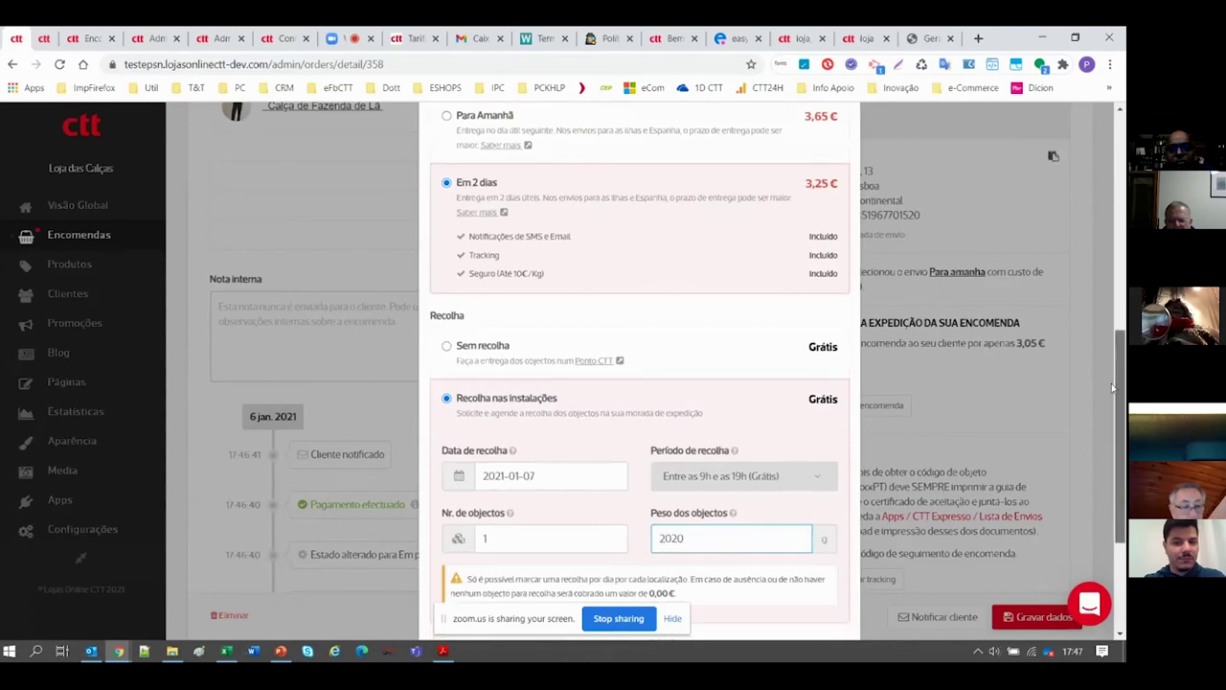
{"action": "scroll", "coordinate": [1114, 387], "scroll_direction": "down", "scroll_amount": 3}
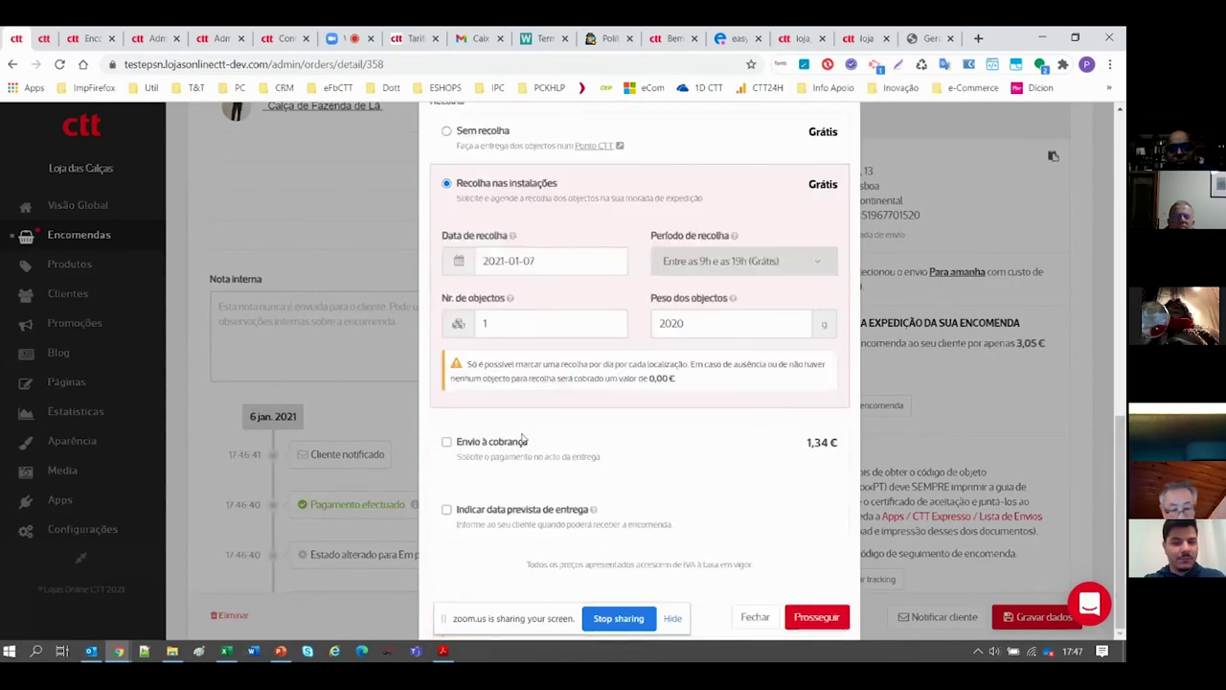
Step: Accept the CTT terms and confirm order #358's Em 2 dias shipment at 3,25 €
{"action": "left_click", "coordinate": [842, 621]}
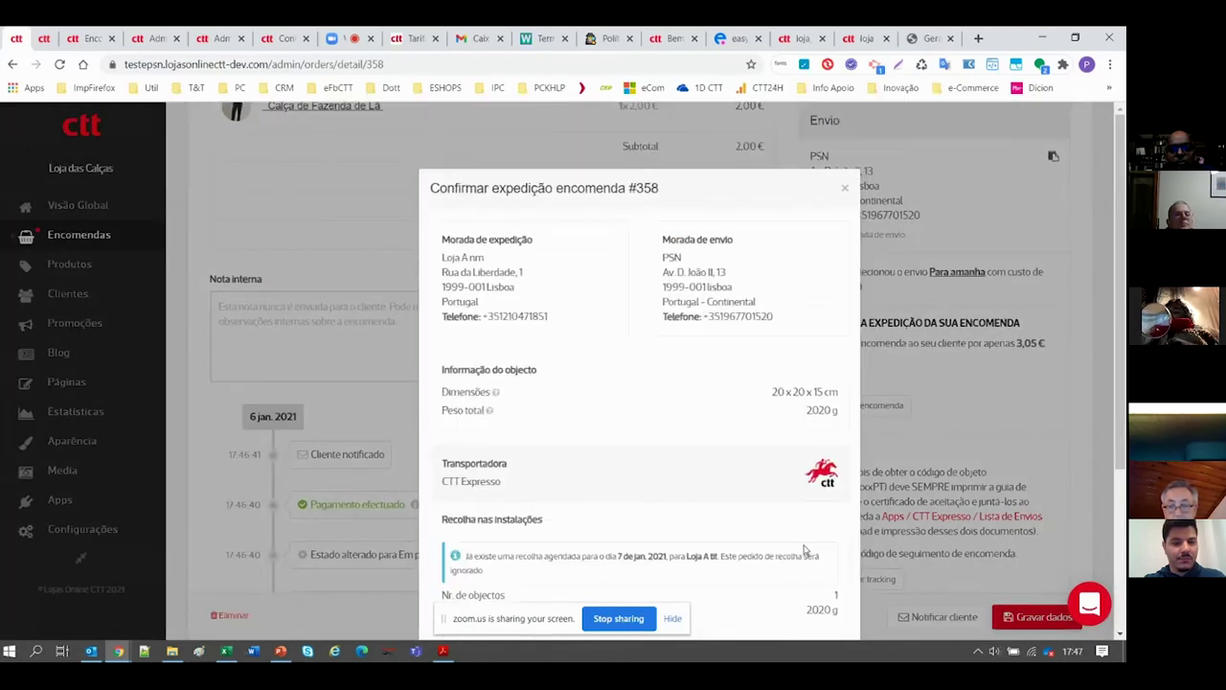
{"action": "key", "text": "ctrl+a"}
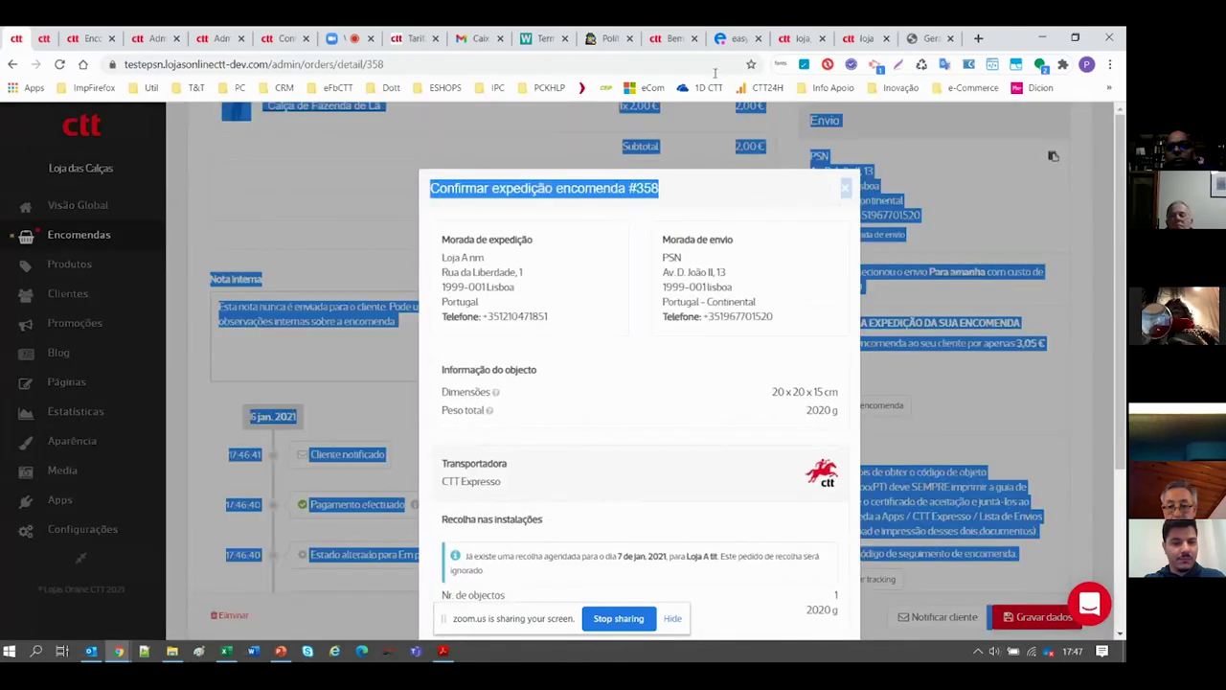
{"action": "scroll", "coordinate": [1021, 527], "scroll_direction": "down", "scroll_amount": 3}
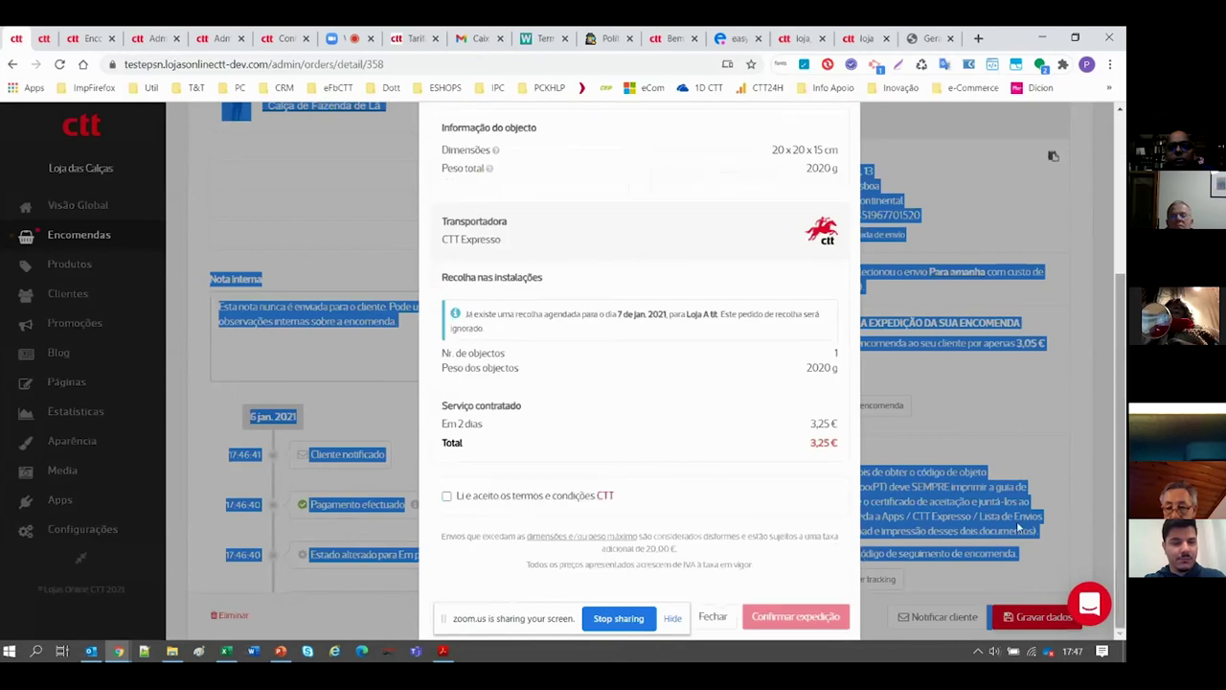
{"action": "left_click", "coordinate": [446, 495]}
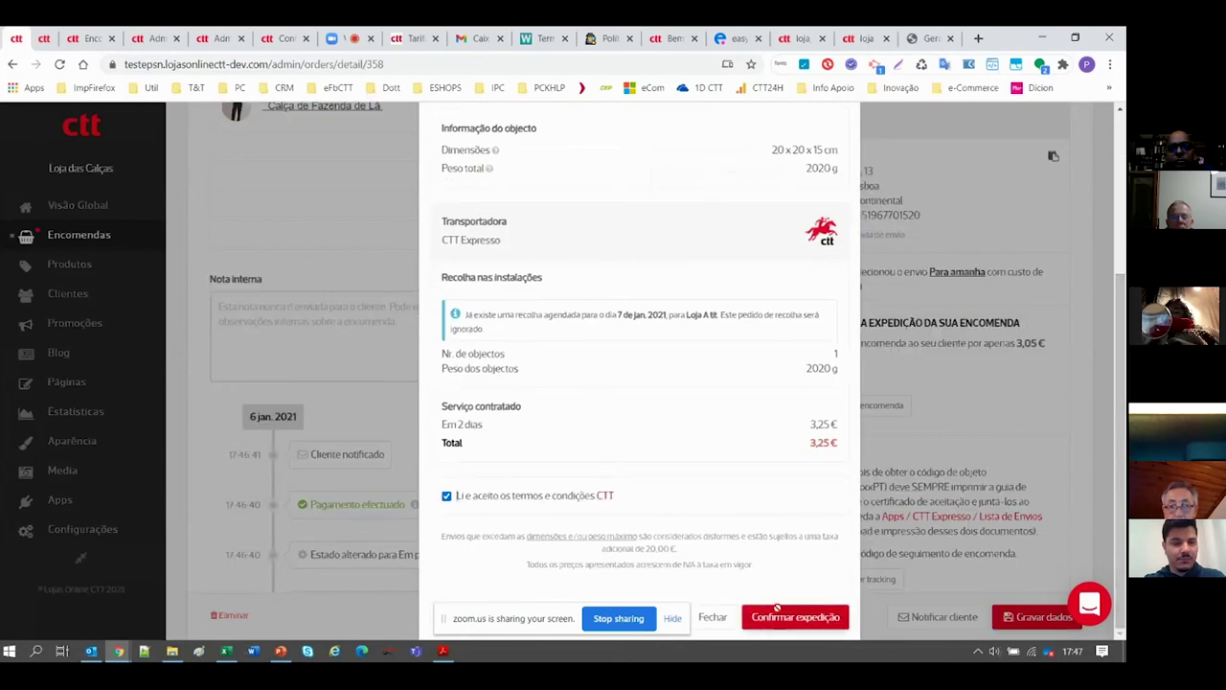
{"action": "left_click", "coordinate": [777, 607]}
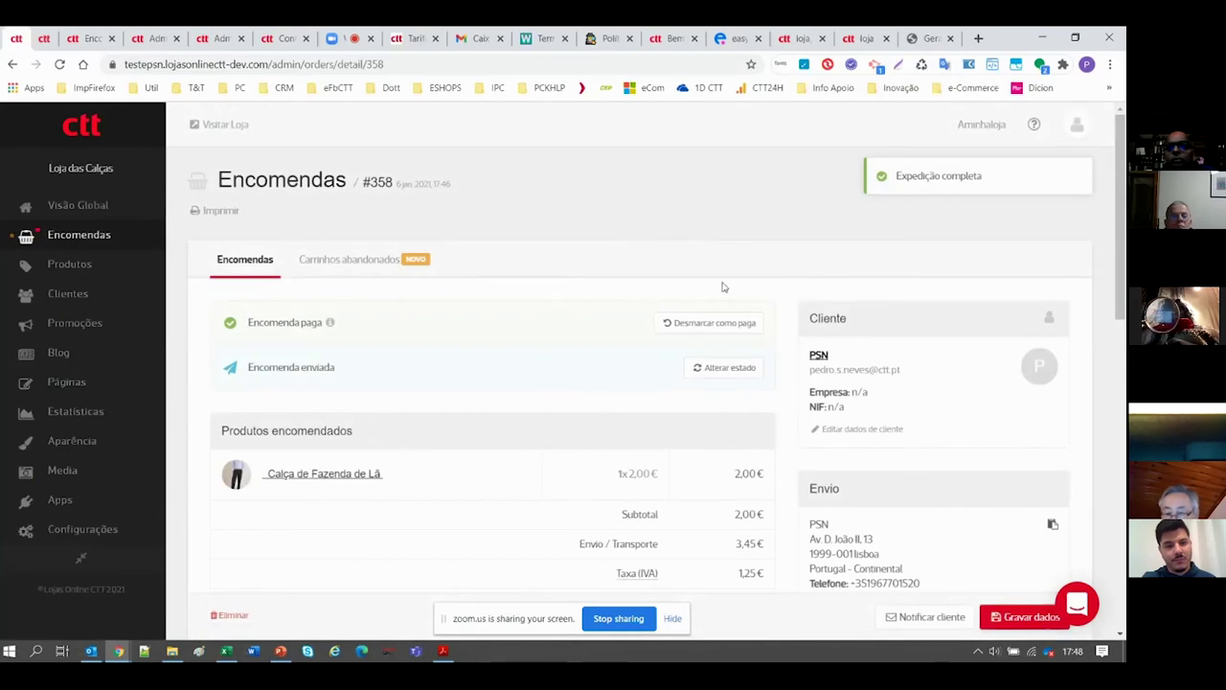
Step: Select the new CTT tracking code and open GON.pdf from Documentos de expedição
{"action": "scroll", "coordinate": [724, 286], "scroll_direction": "down", "scroll_amount": 4}
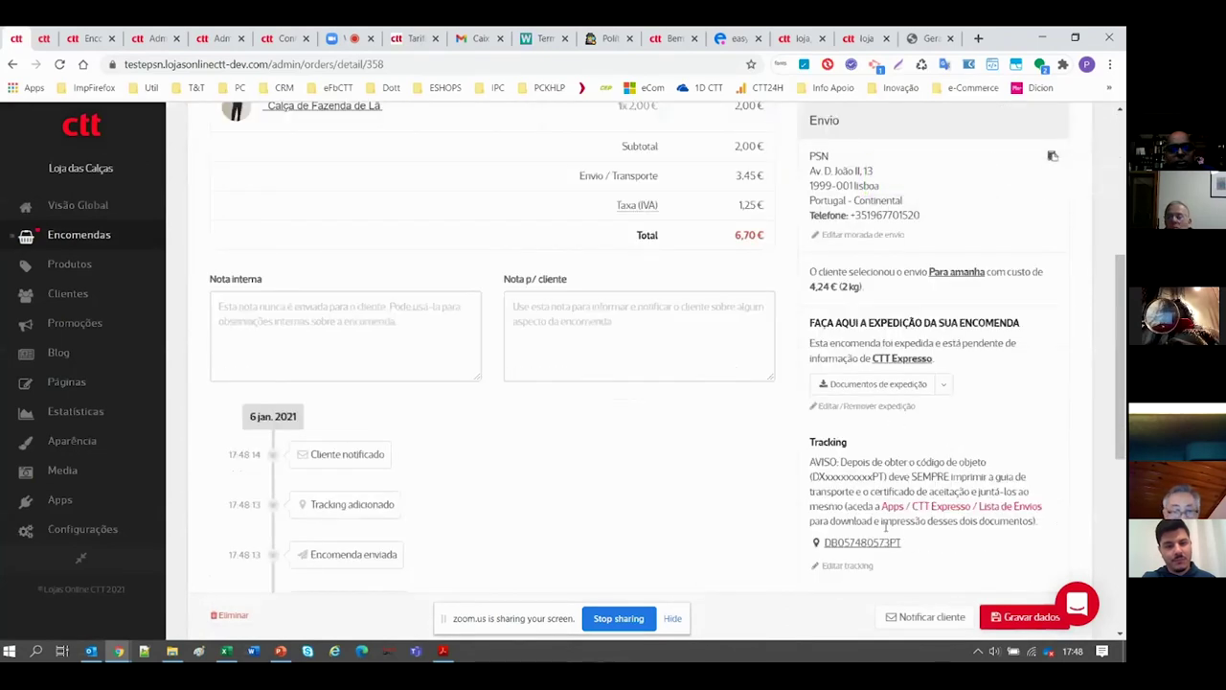
{"action": "left_click_drag", "start_coordinate": [908, 544], "coordinate": [820, 546]}
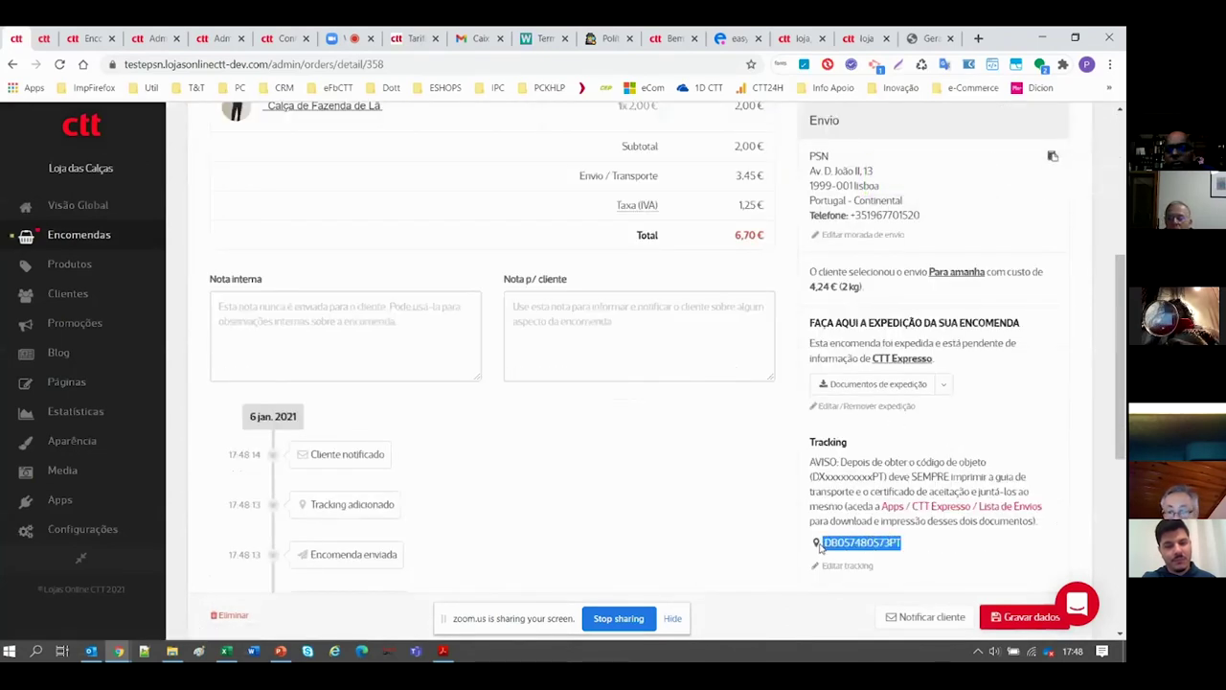
{"action": "scroll", "coordinate": [822, 544], "scroll_direction": "up", "scroll_amount": 3}
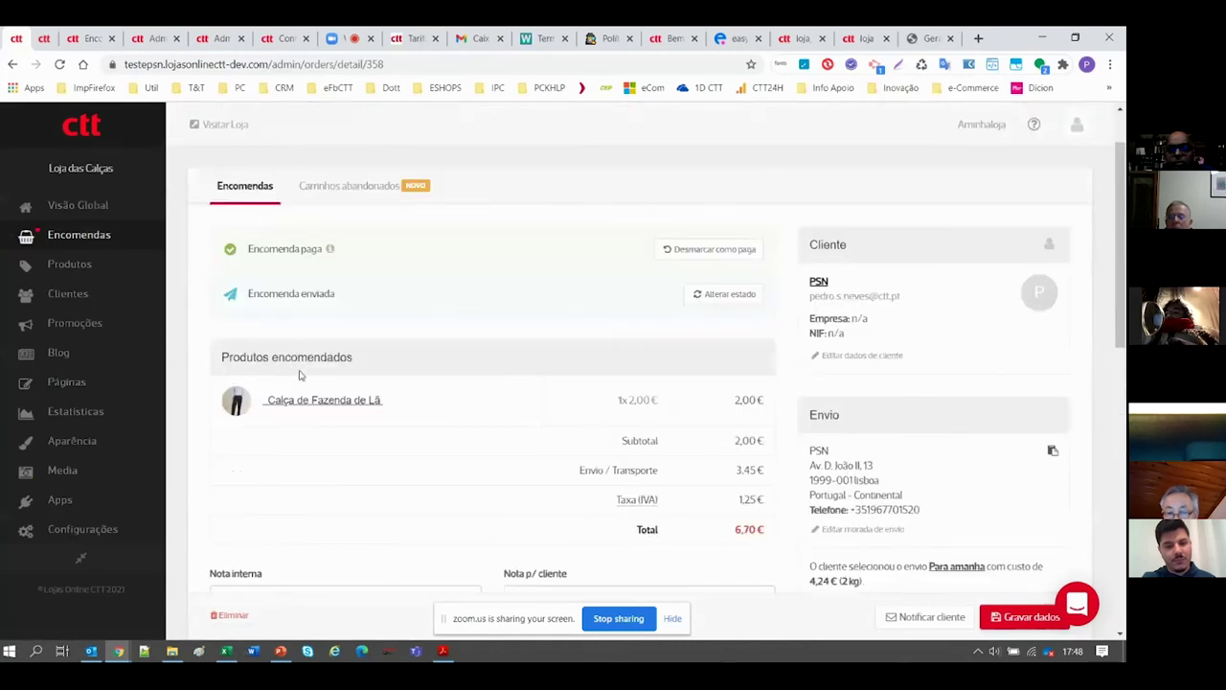
{"action": "scroll", "coordinate": [761, 381], "scroll_direction": "down", "scroll_amount": 1}
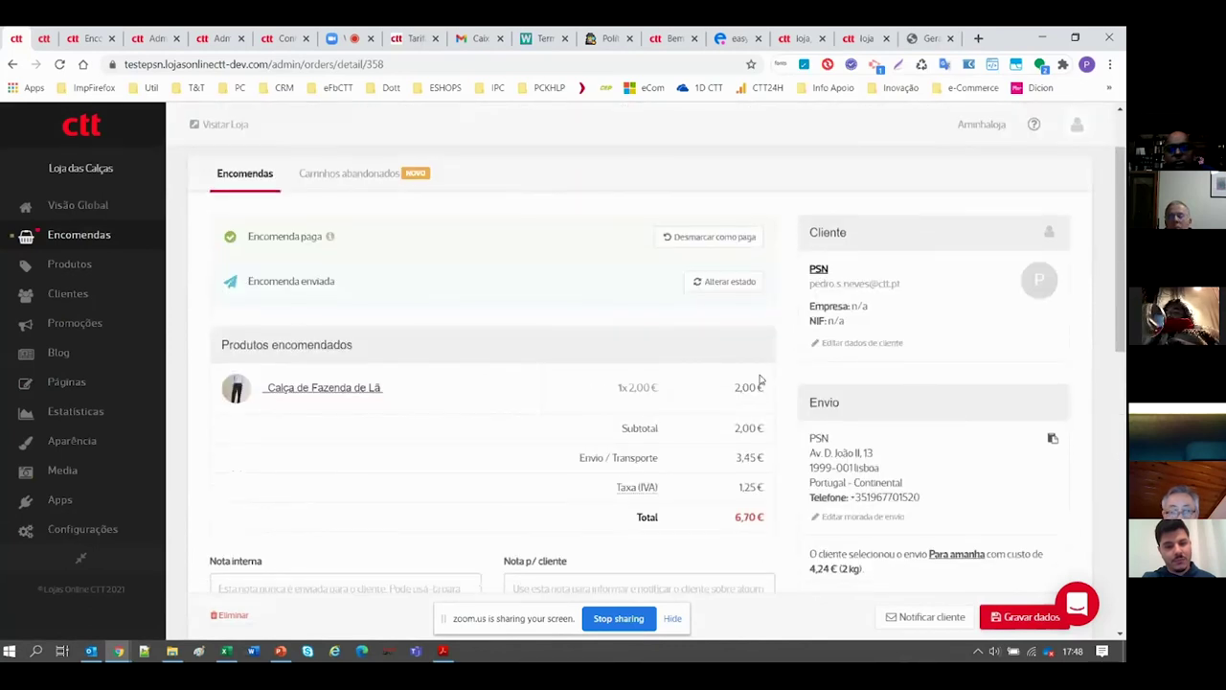
{"action": "scroll", "coordinate": [760, 382], "scroll_direction": "down", "scroll_amount": 4}
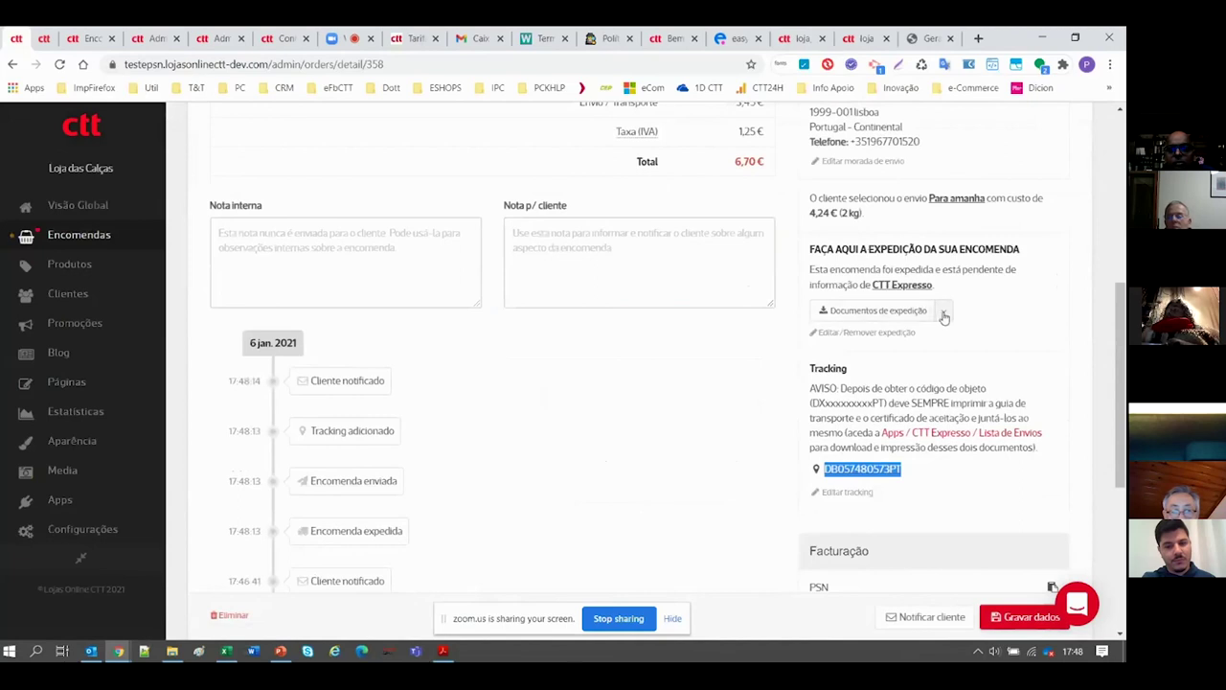
{"action": "left_click", "coordinate": [944, 317]}
{"action": "left_click", "coordinate": [835, 337]}
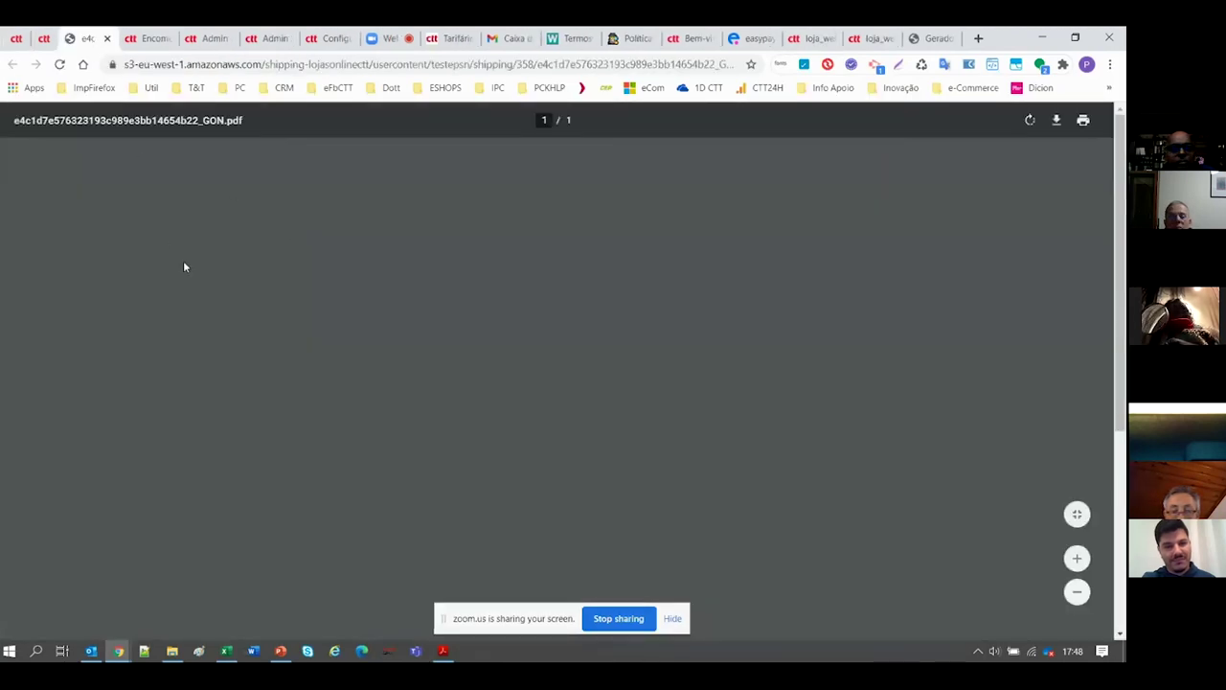
Step: Review the GON transport guide, open the CA1.pdf acceptance certificate, and return to order #358
{"action": "scroll", "coordinate": [309, 335], "scroll_direction": "up", "scroll_amount": 1}
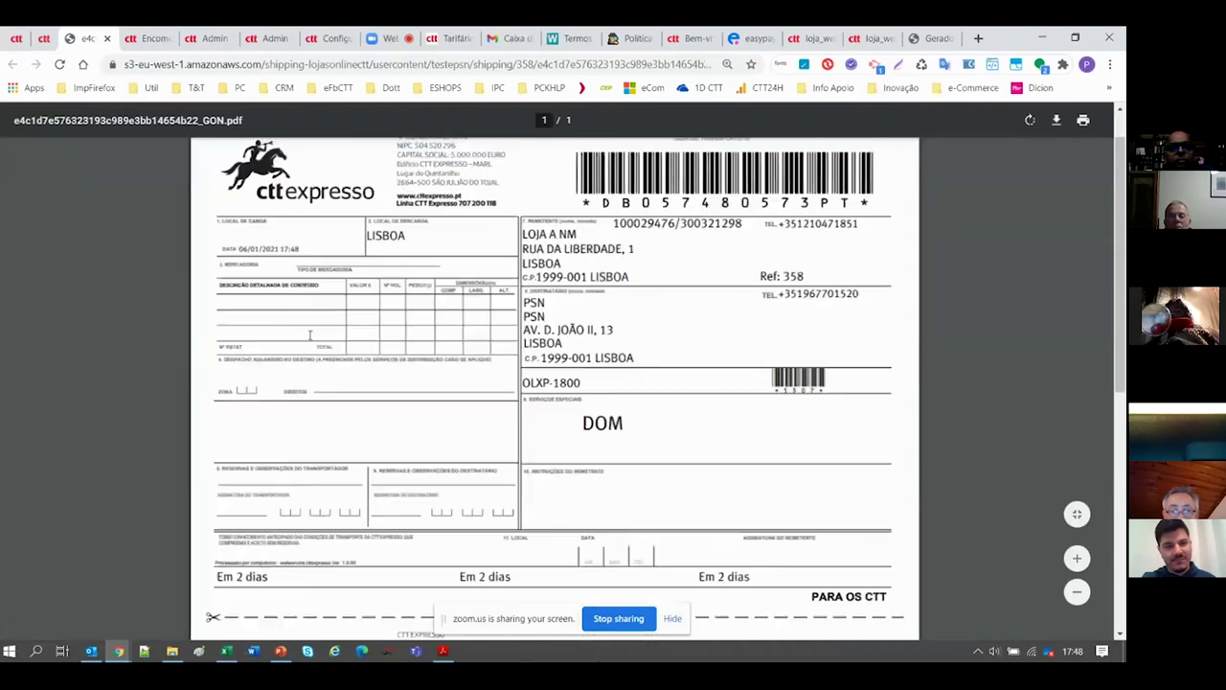
{"action": "scroll", "coordinate": [310, 334], "scroll_direction": "down", "scroll_amount": 1}
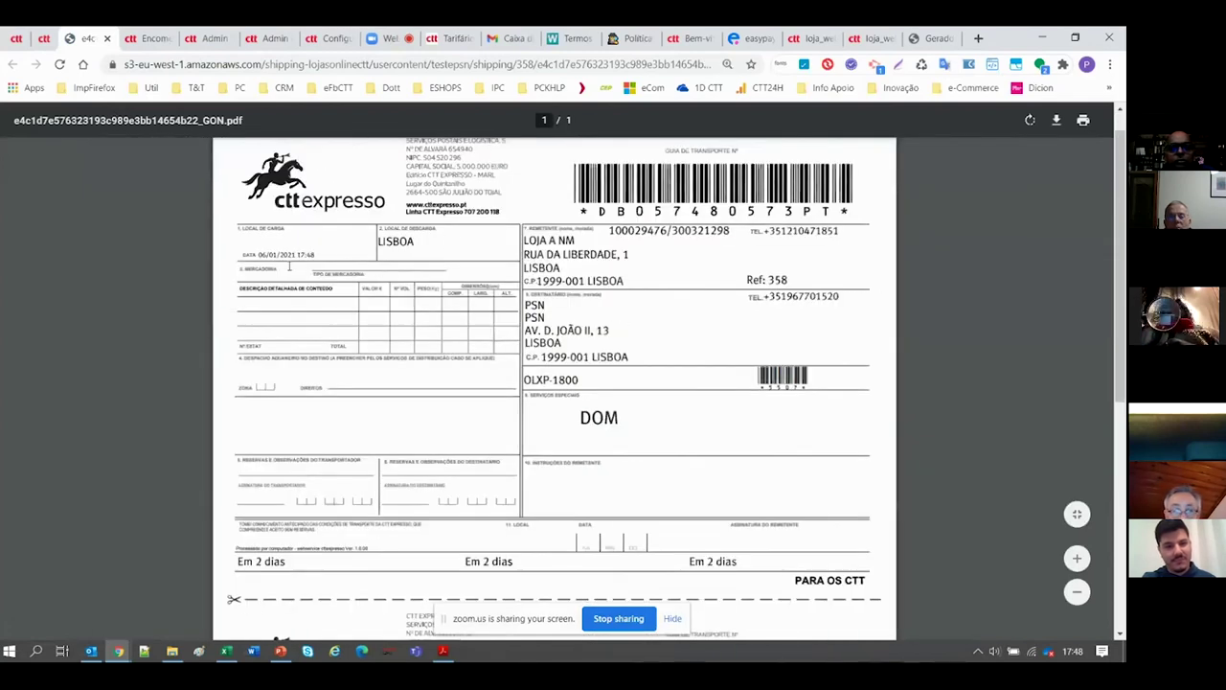
{"action": "left_click", "coordinate": [46, 40]}
{"action": "left_click", "coordinate": [946, 313]}
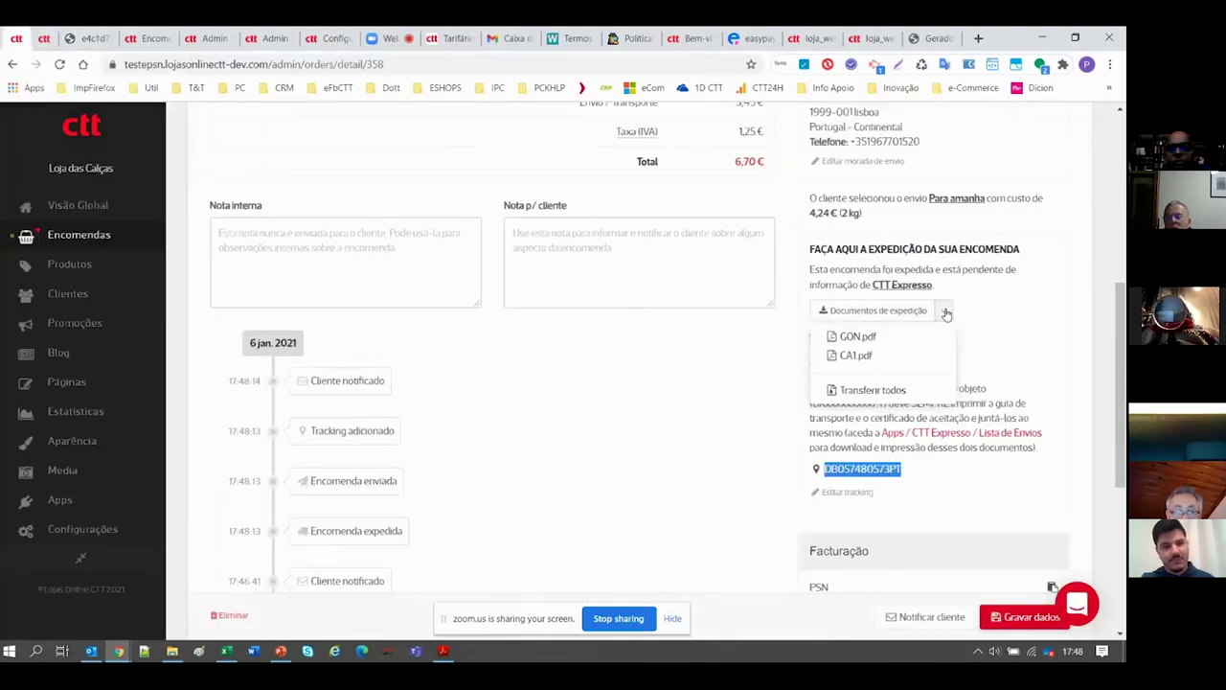
{"action": "left_click", "coordinate": [856, 356]}
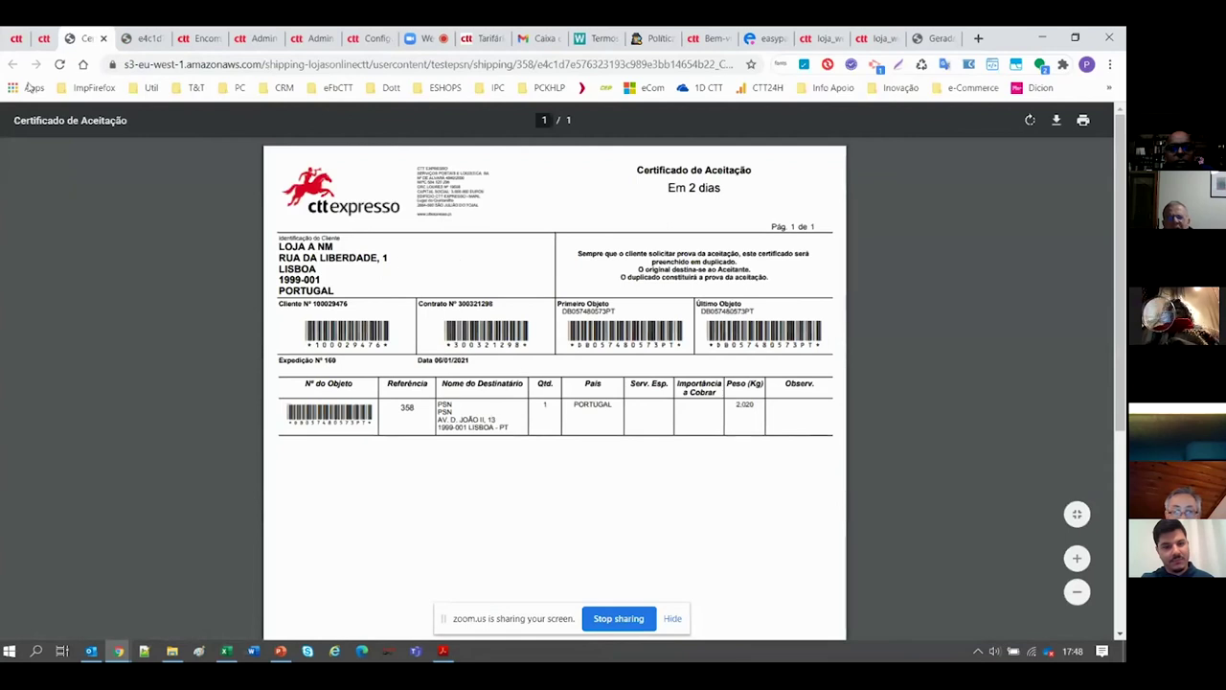
{"action": "left_click", "coordinate": [15, 42]}
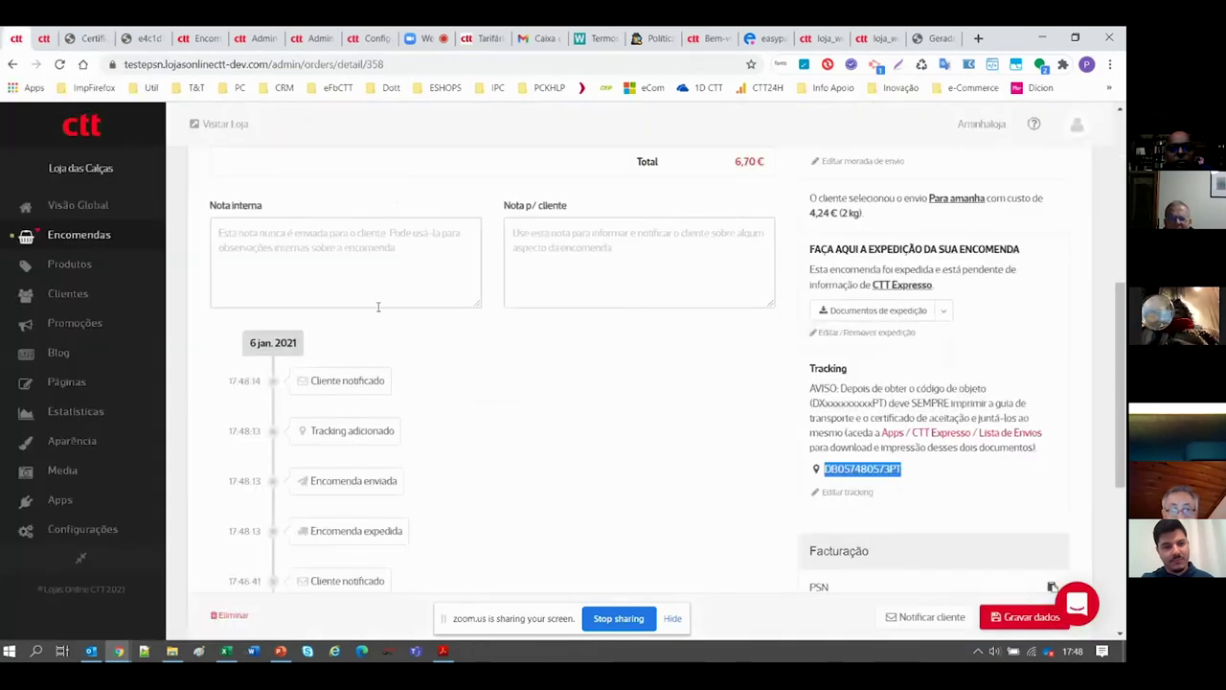
Step: Review shipped order 358 one last time, then stop the Zoom screen share
{"action": "scroll", "coordinate": [594, 365], "scroll_direction": "down", "scroll_amount": 2}
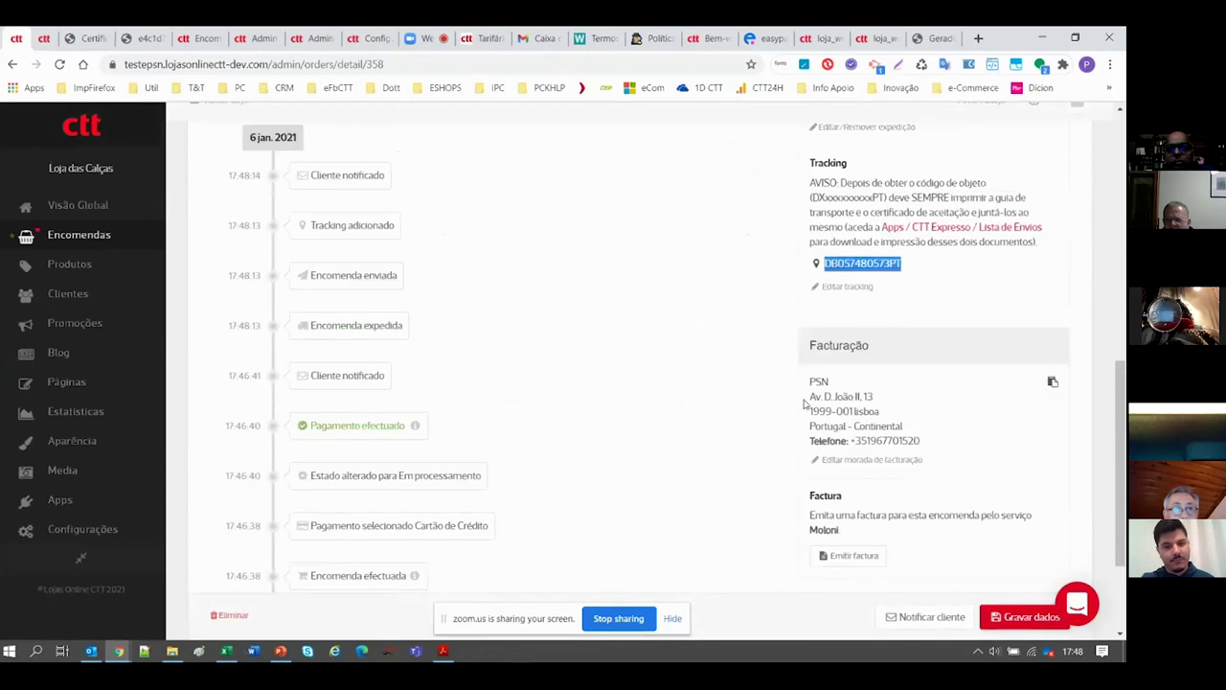
{"action": "scroll", "coordinate": [805, 403], "scroll_direction": "up", "scroll_amount": 4}
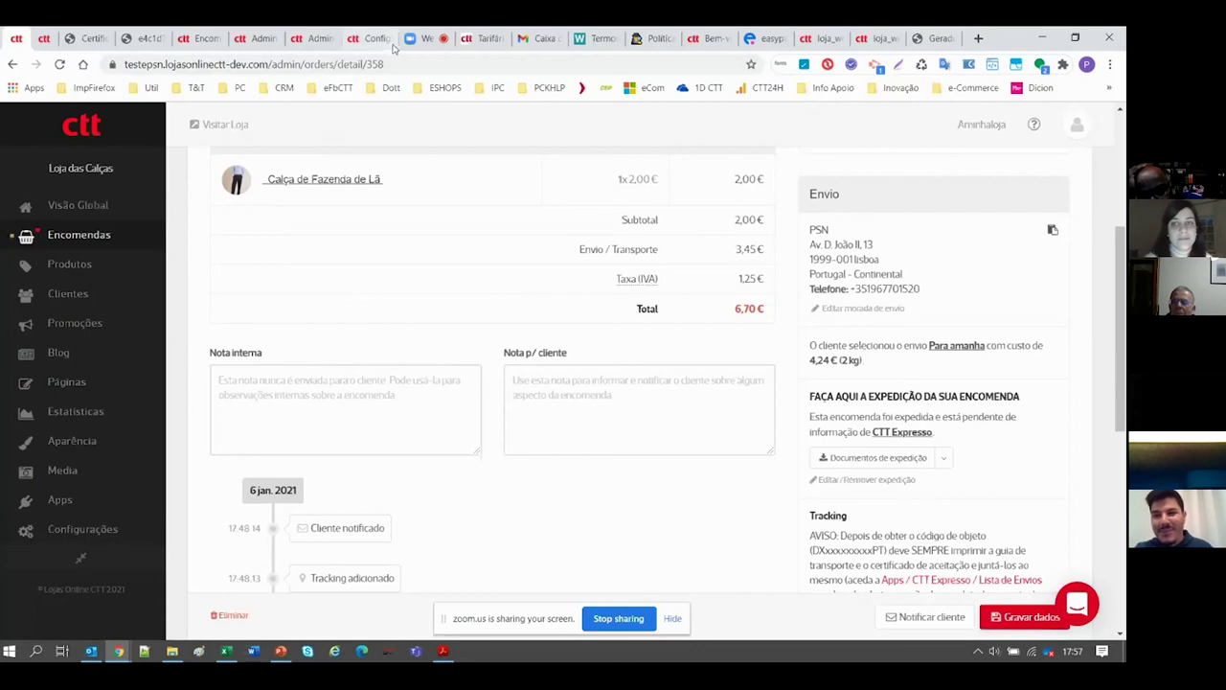
{"action": "left_click", "coordinate": [422, 38]}
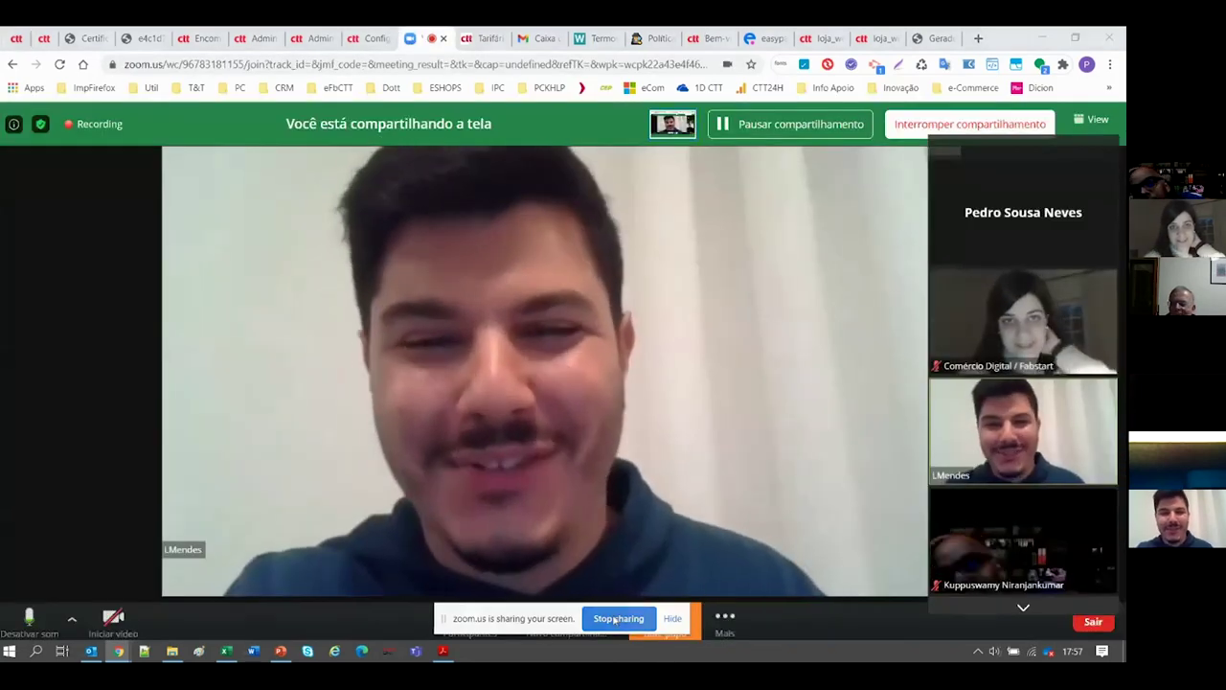
{"action": "left_click", "coordinate": [617, 619]}
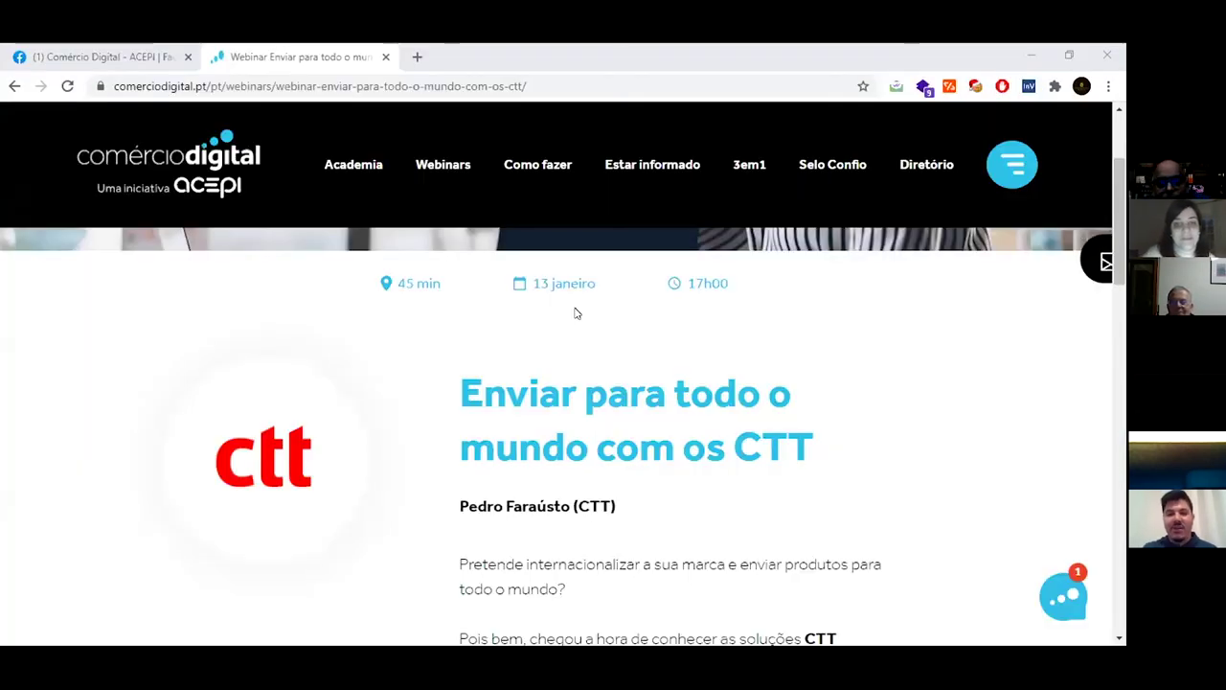
{"action": "scroll", "coordinate": [575, 313], "scroll_direction": "down", "scroll_amount": 1}
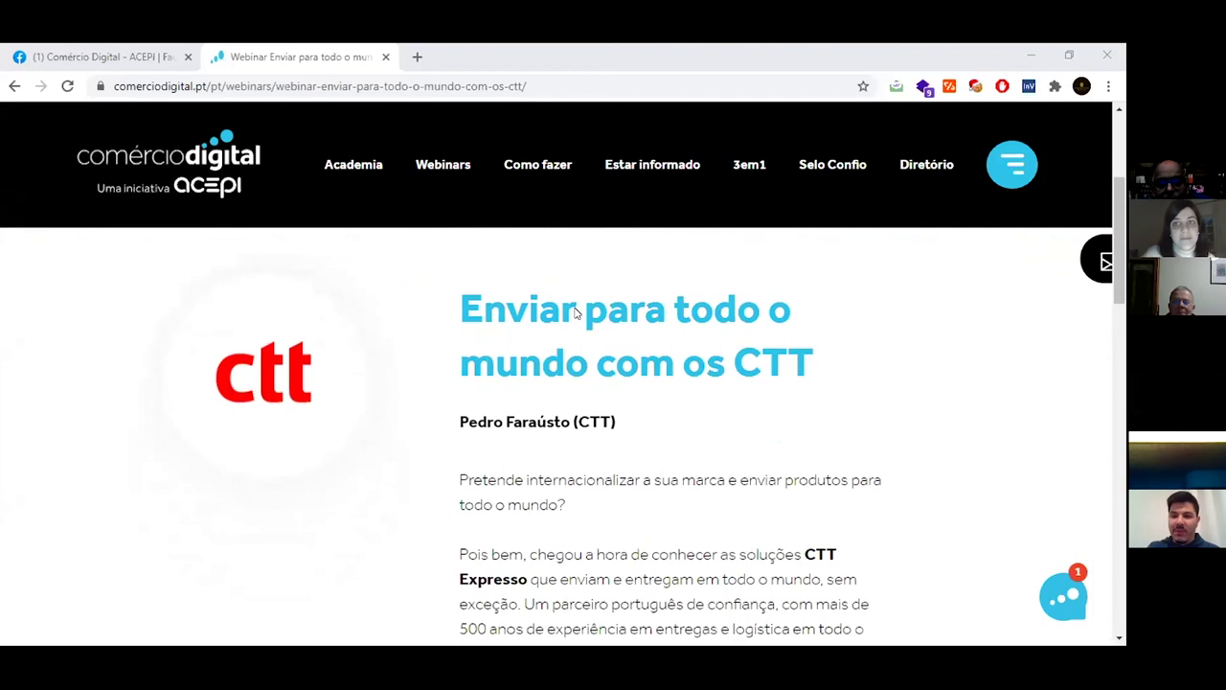
{"action": "scroll", "coordinate": [575, 313], "scroll_direction": "down", "scroll_amount": 2}
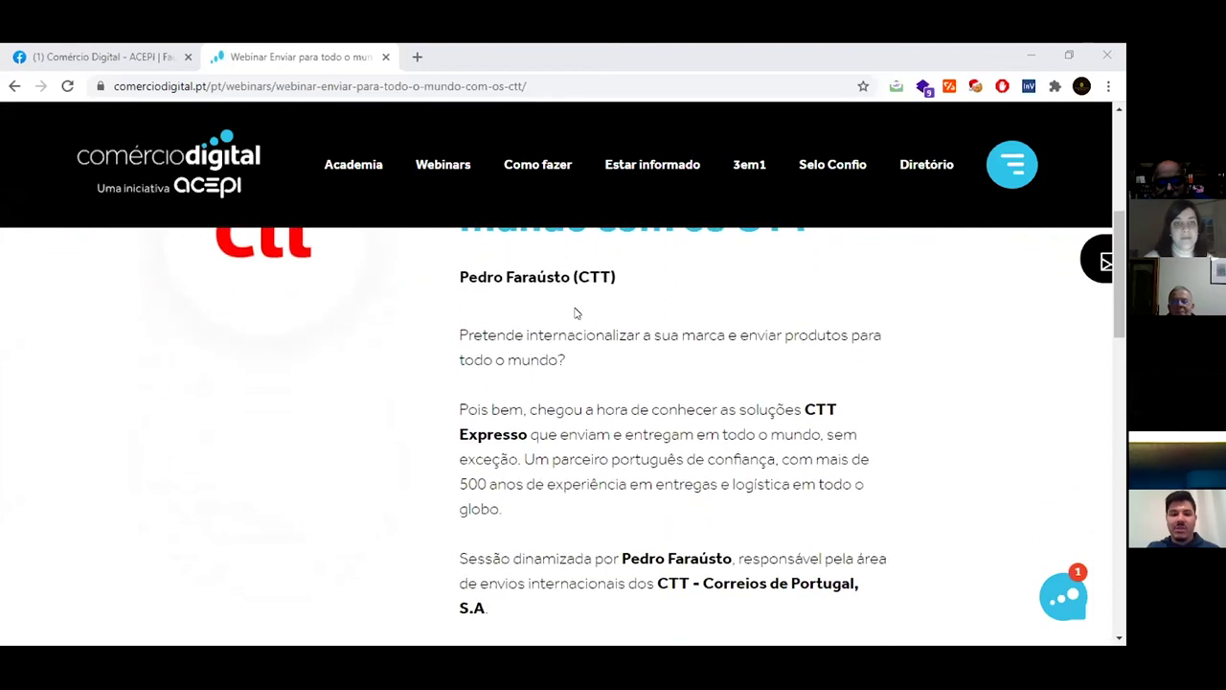
{"action": "scroll", "coordinate": [575, 314], "scroll_direction": "down", "scroll_amount": 2}
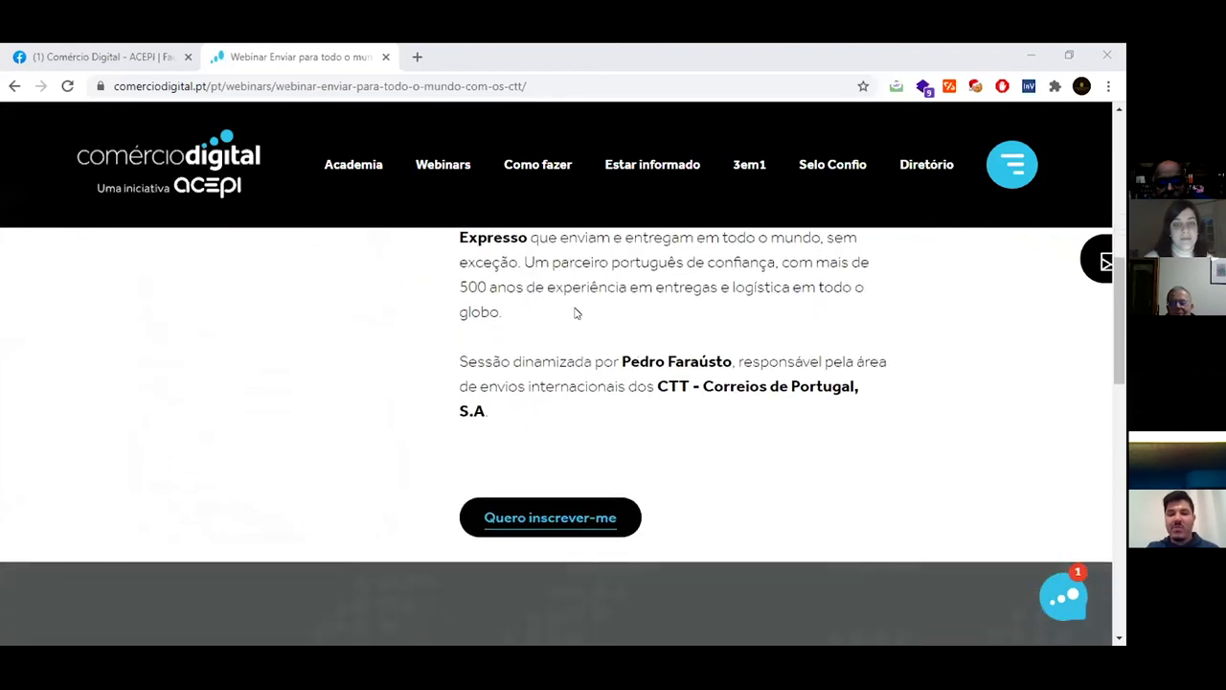
{"action": "scroll", "coordinate": [576, 314], "scroll_direction": "down", "scroll_amount": 6}
{"action": "scroll", "coordinate": [576, 313], "scroll_direction": "up", "scroll_amount": 3}
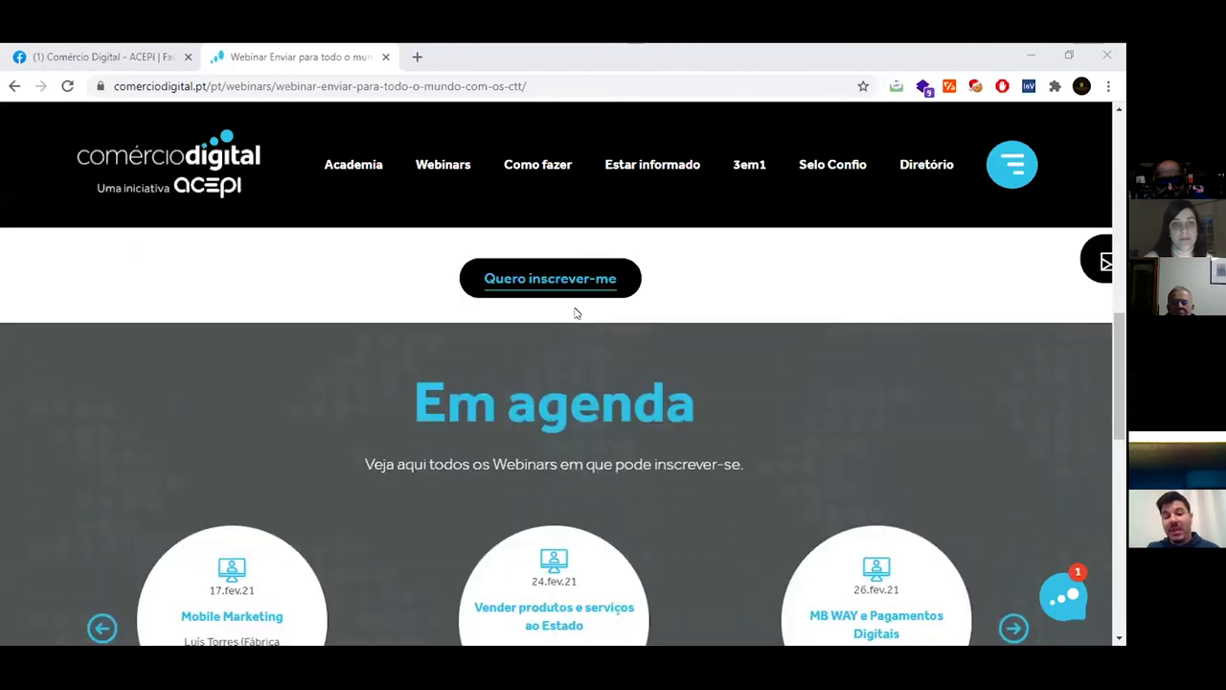
{"action": "scroll", "coordinate": [576, 313], "scroll_direction": "up", "scroll_amount": 6}
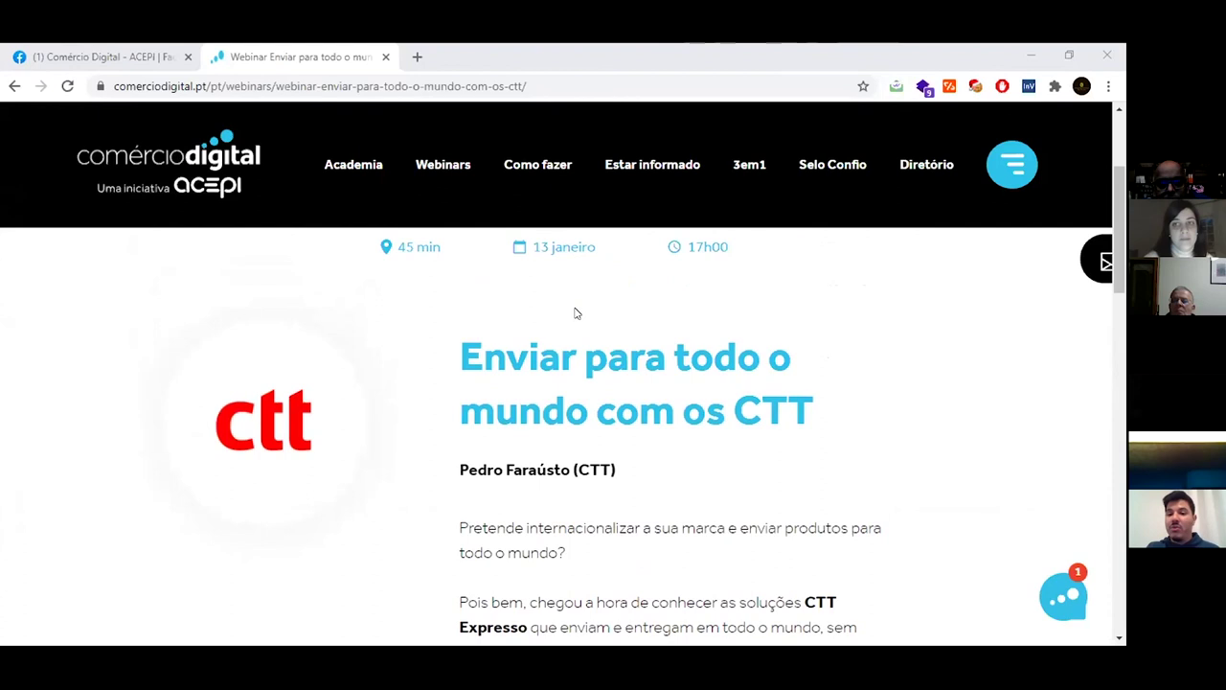
{"action": "scroll", "coordinate": [576, 314], "scroll_direction": "up", "scroll_amount": 1}
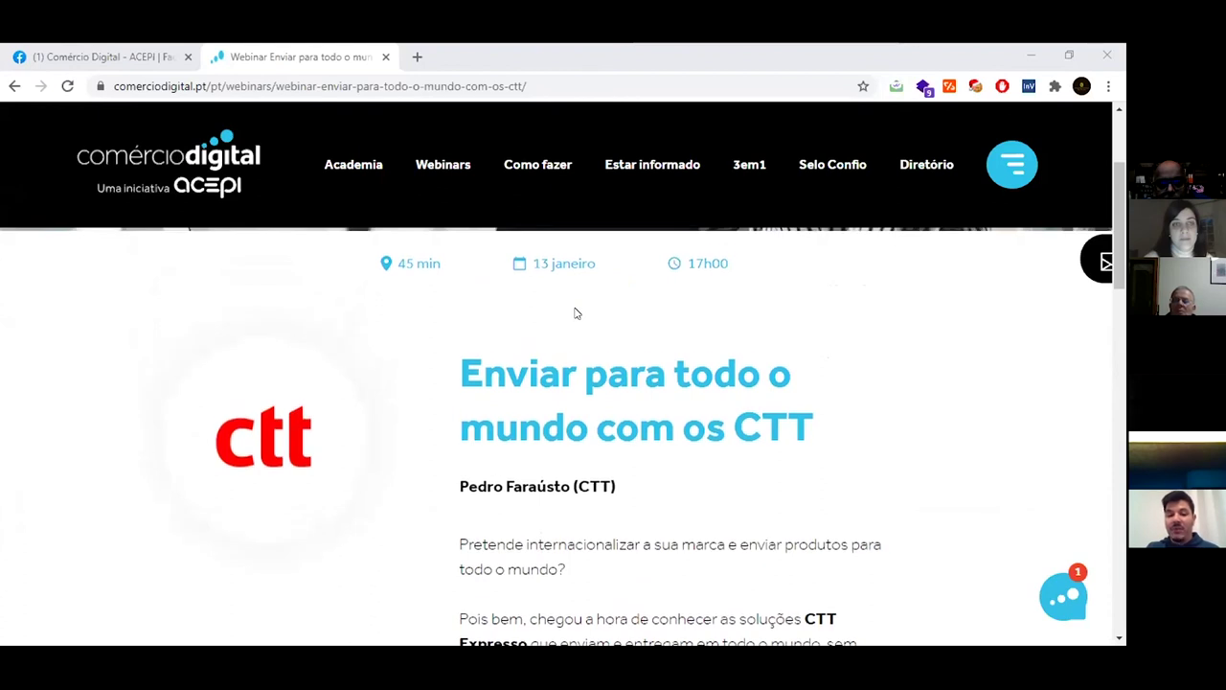
{"action": "scroll", "coordinate": [575, 314], "scroll_direction": "up", "scroll_amount": 1}
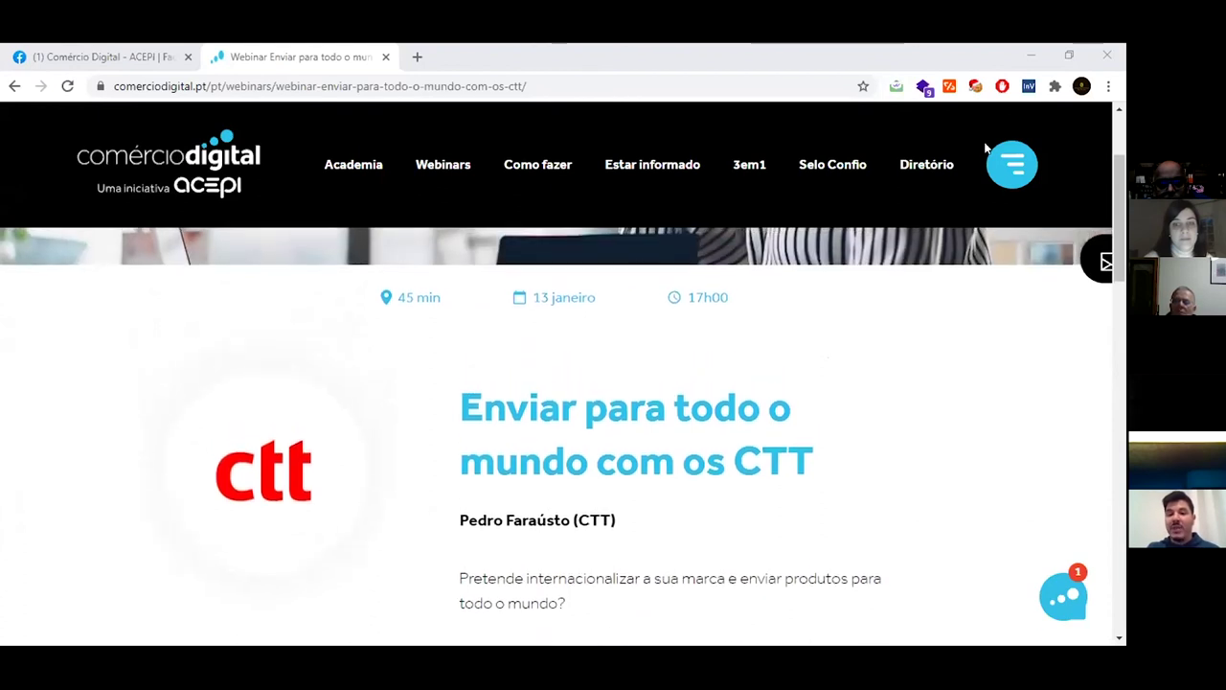